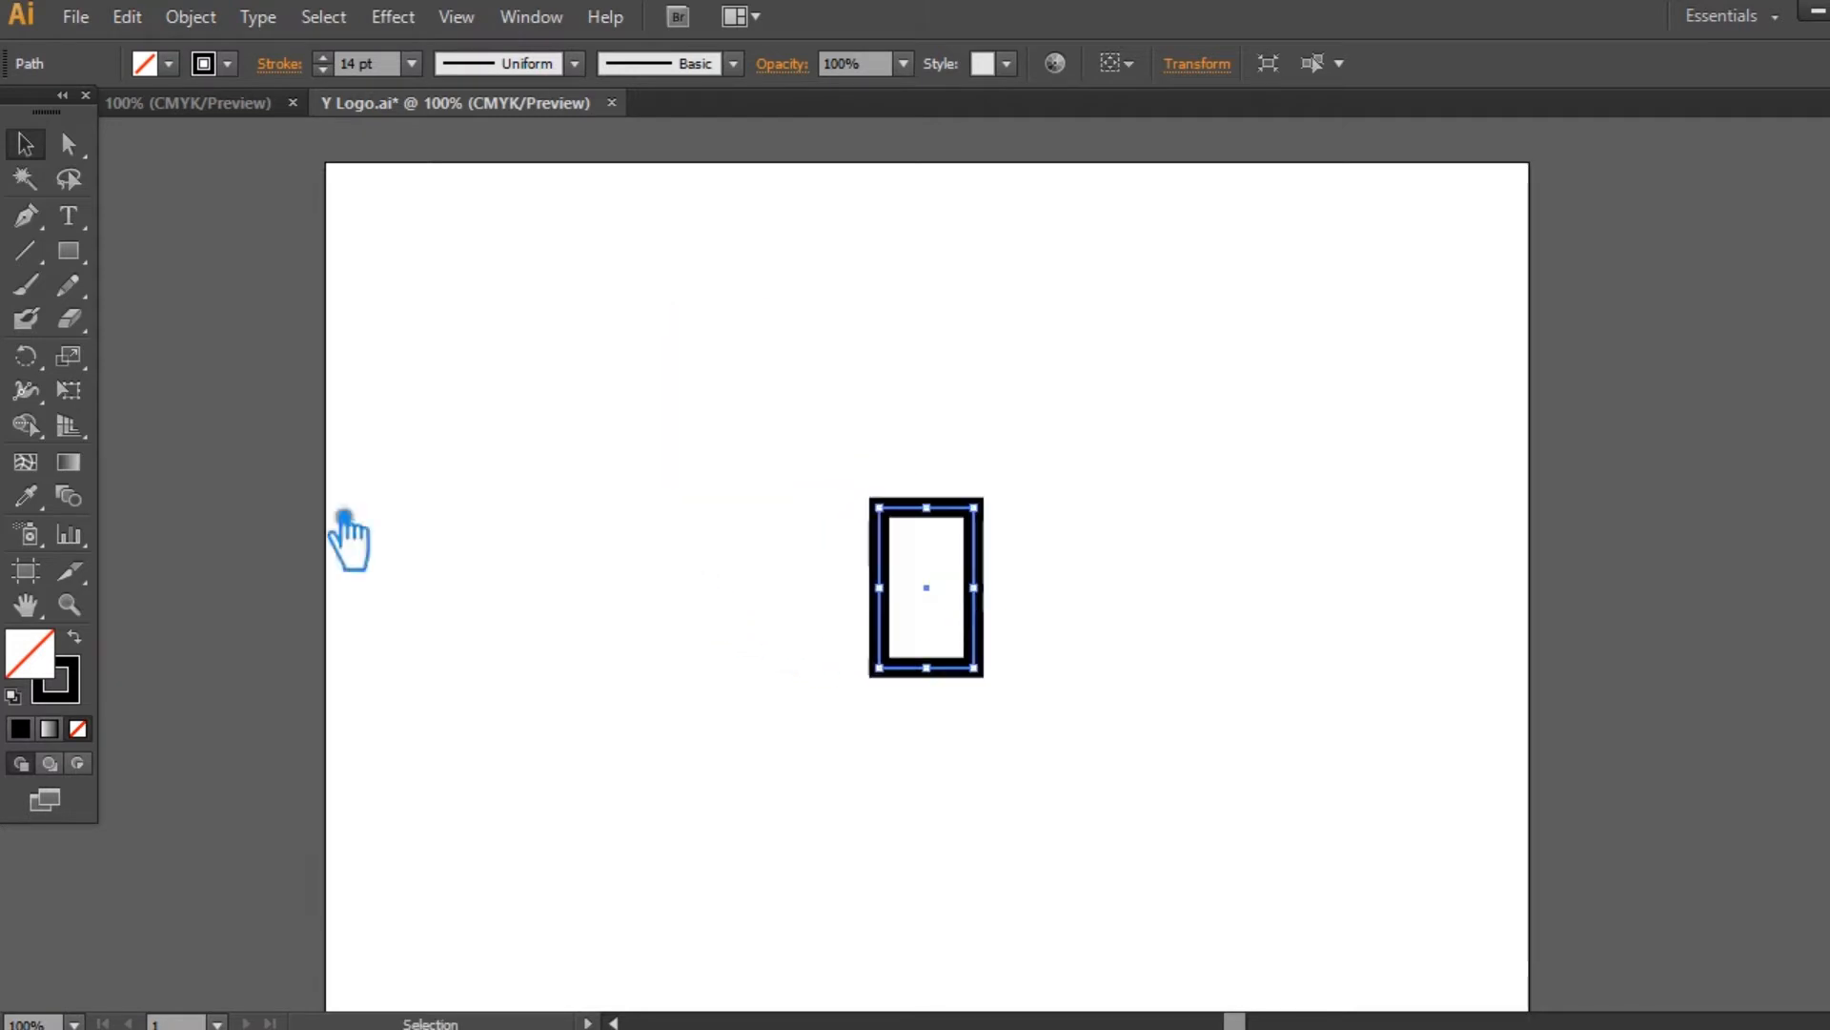
Add three anchor points on the rectangle's left side from its midpoint down, and delete the lowest one to open a gap above the corner
{"action": "left_click", "coordinate": [694, 600]}
{"action": "left_click", "coordinate": [68, 605]}
{"action": "left_click_drag", "start_coordinate": [723, 400], "coordinate": [1156, 797]}
{"action": "left_click", "coordinate": [27, 145]}
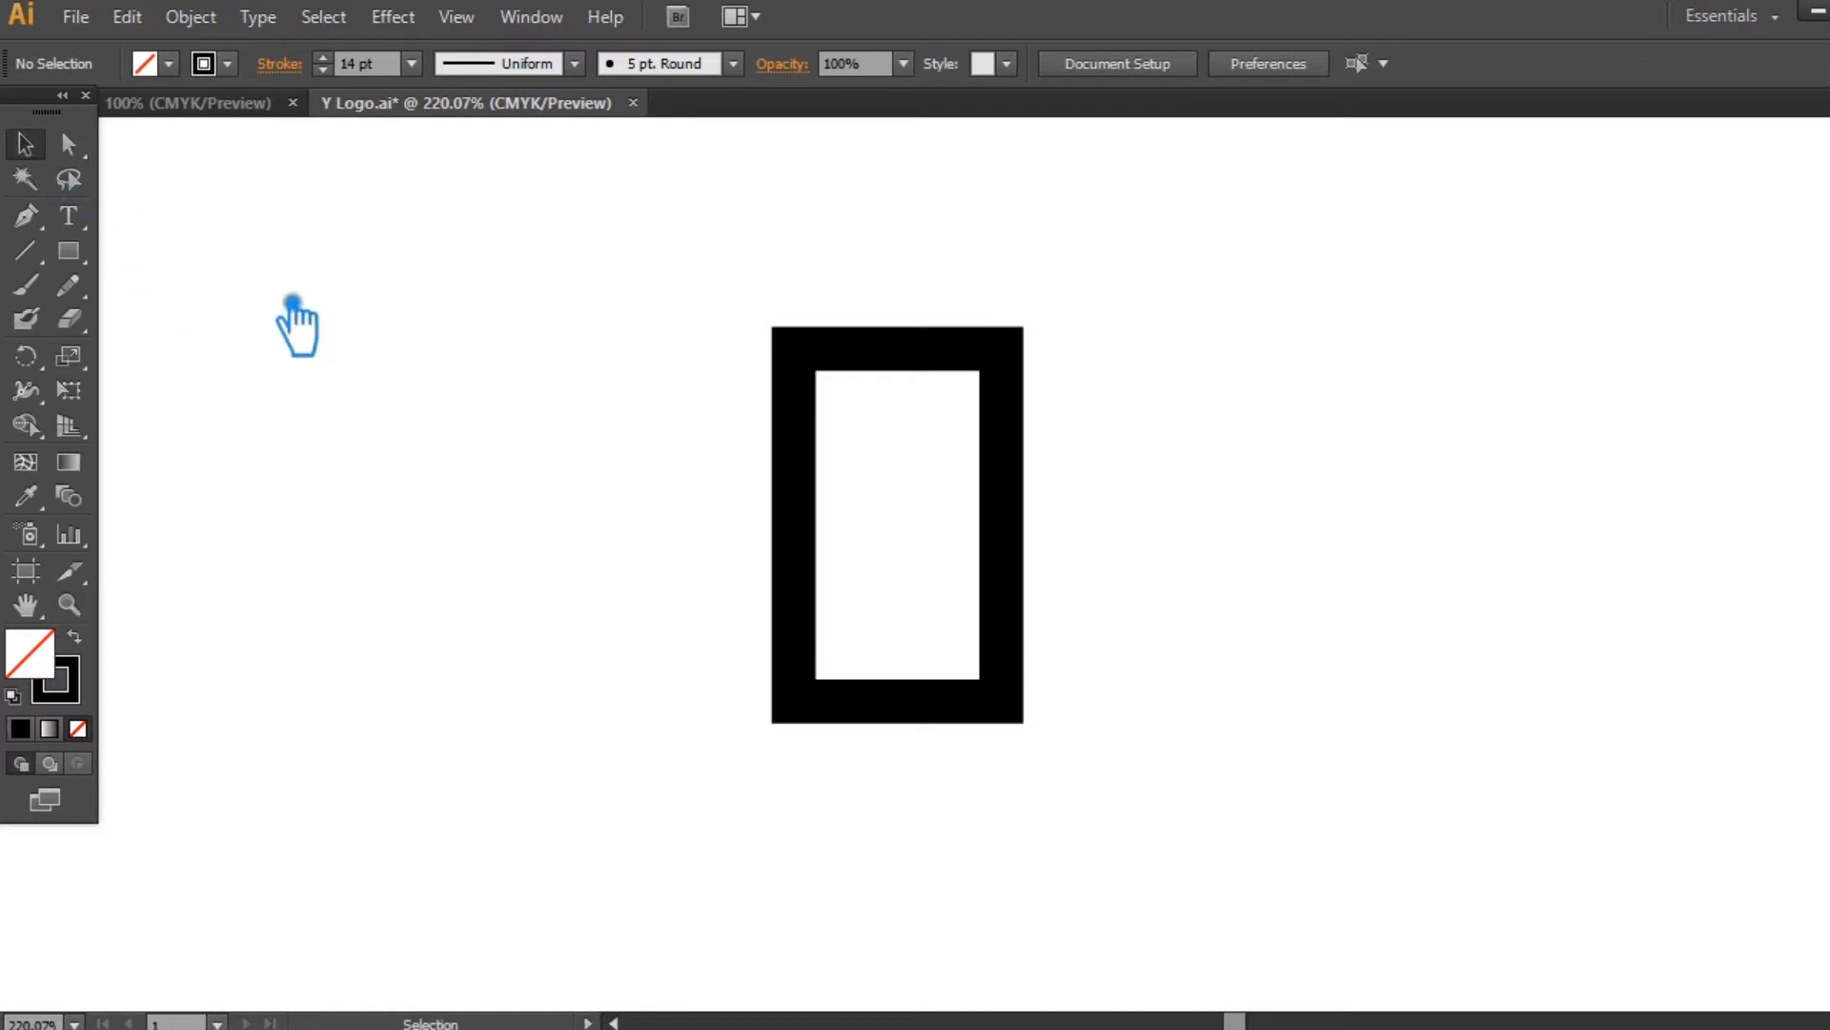
{"action": "left_click", "coordinate": [1031, 606]}
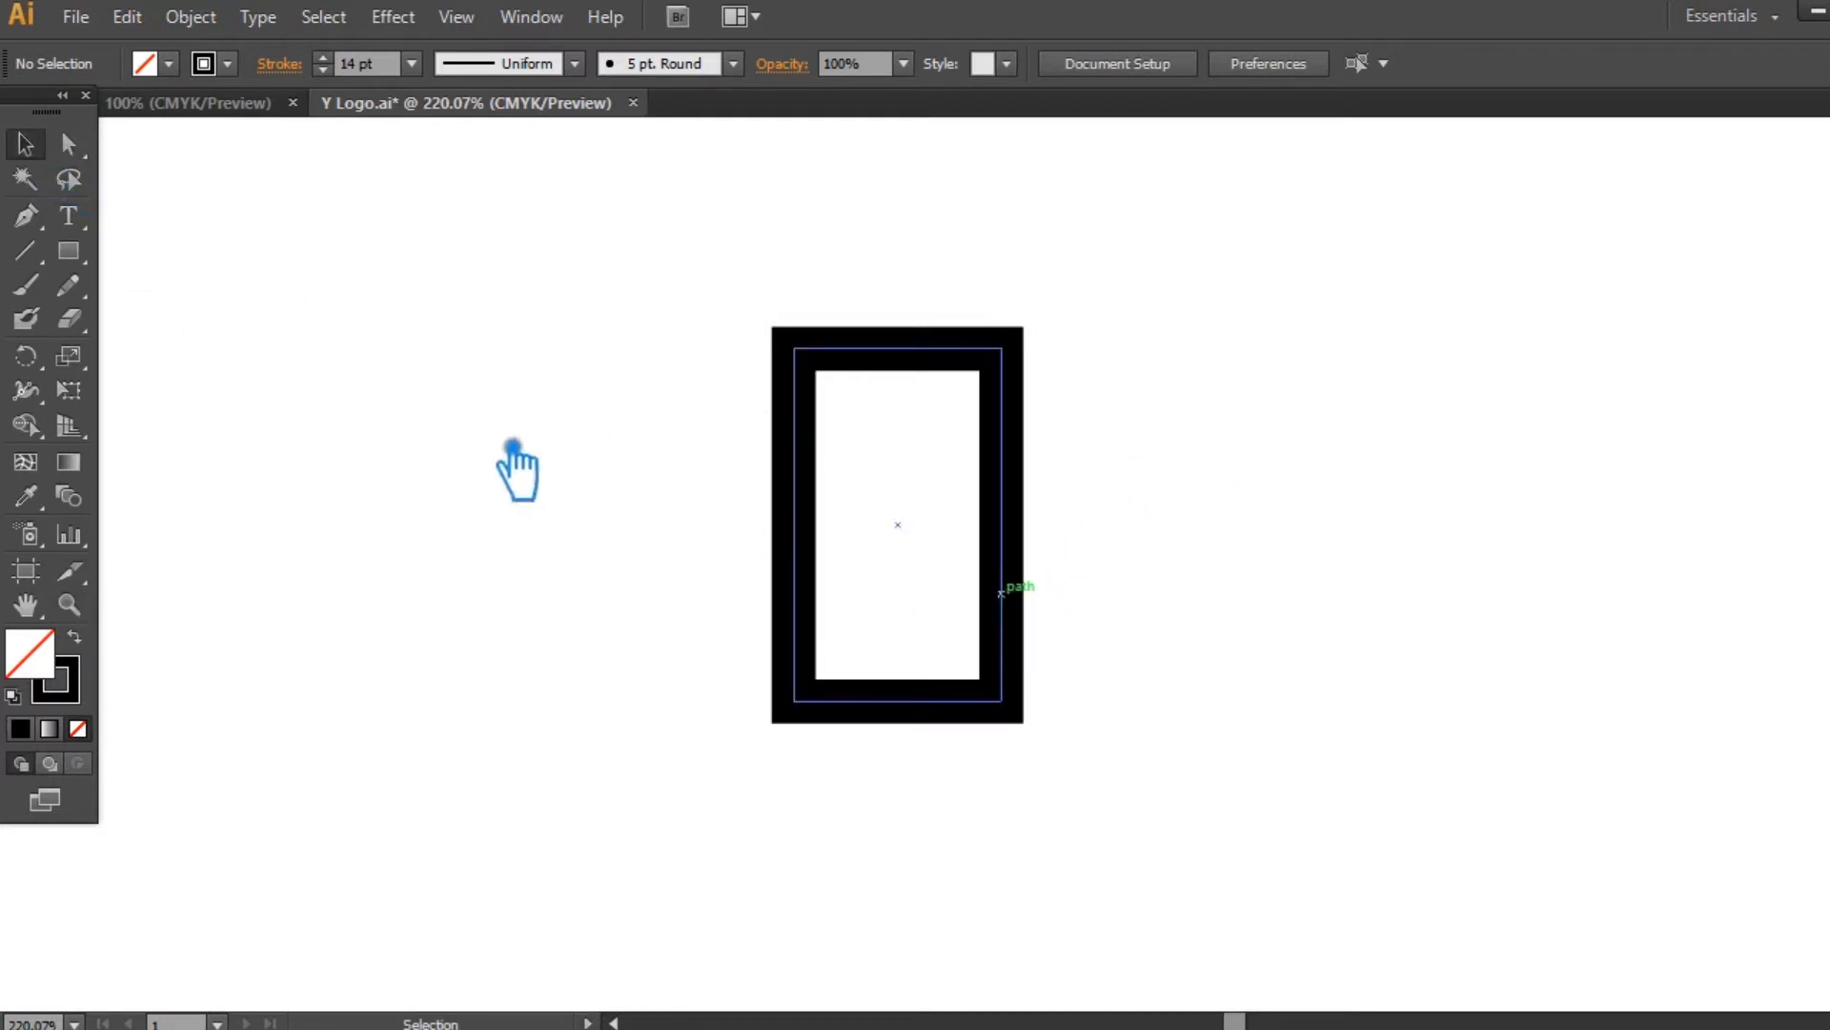
{"action": "left_click", "coordinate": [731, 507]}
{"action": "left_click", "coordinate": [821, 559]}
{"action": "key", "text": "p"}
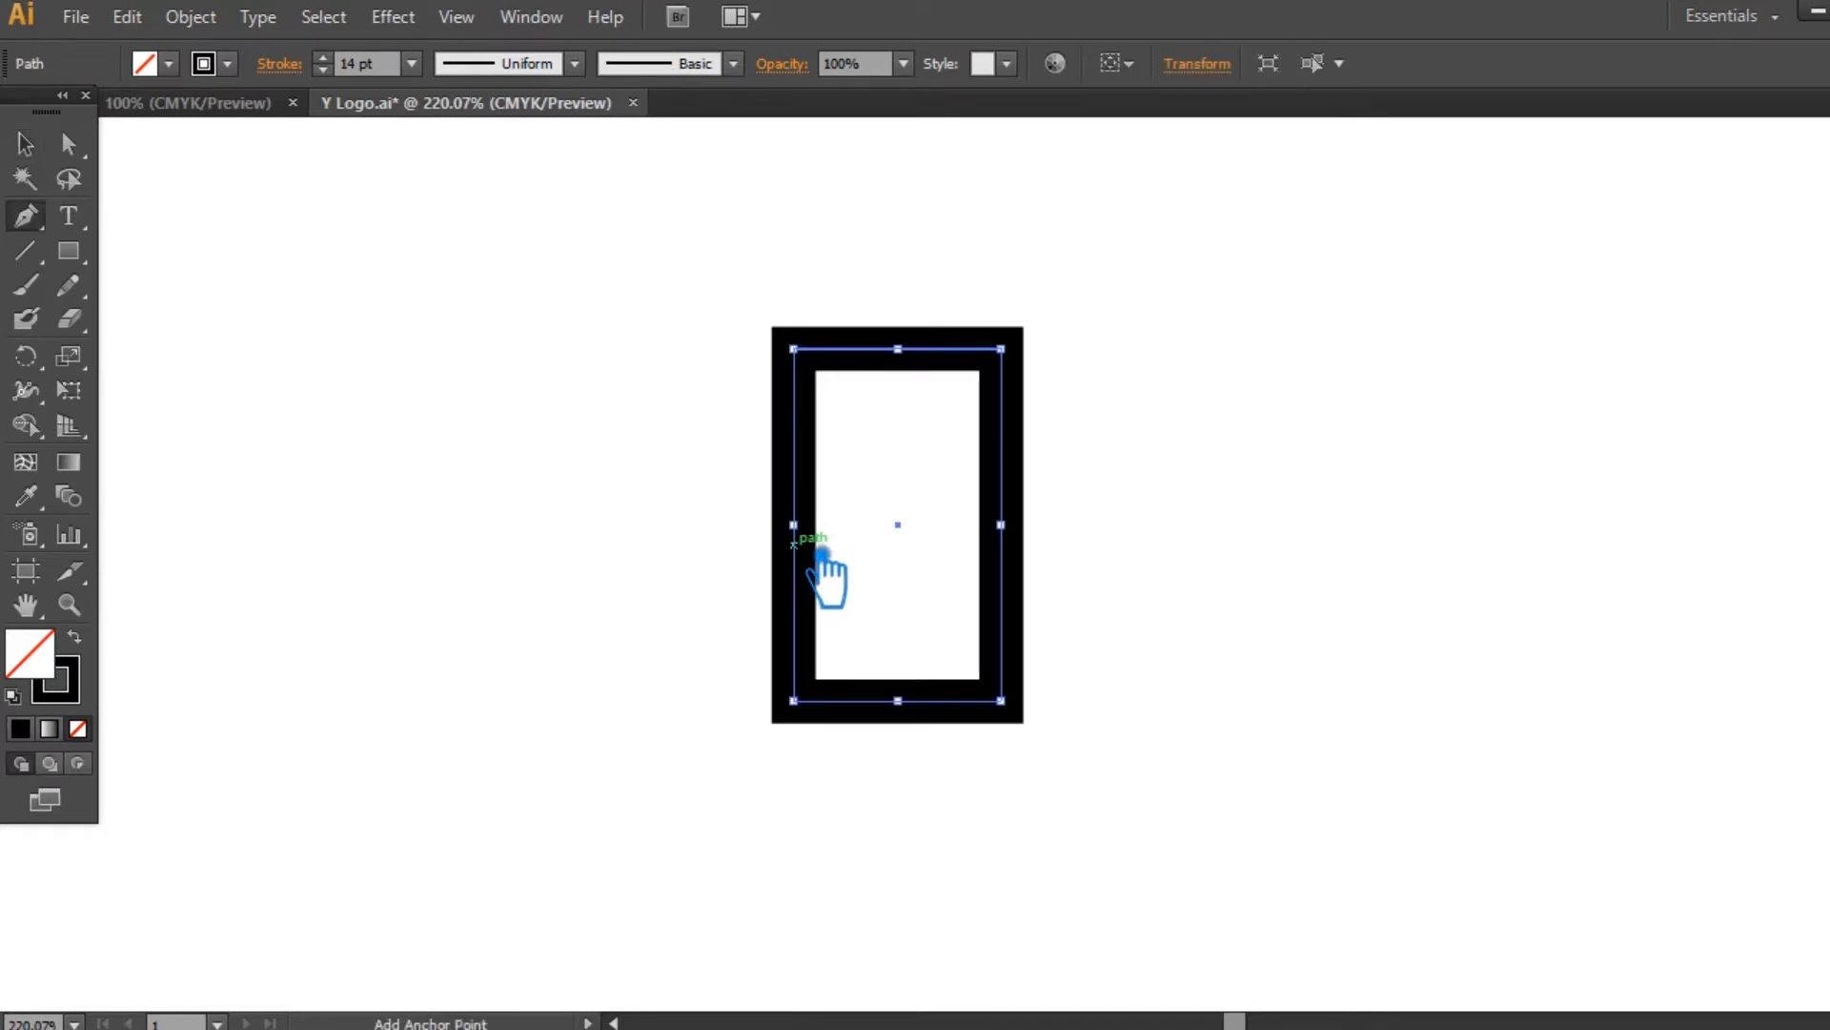
{"action": "left_click", "coordinate": [794, 524]}
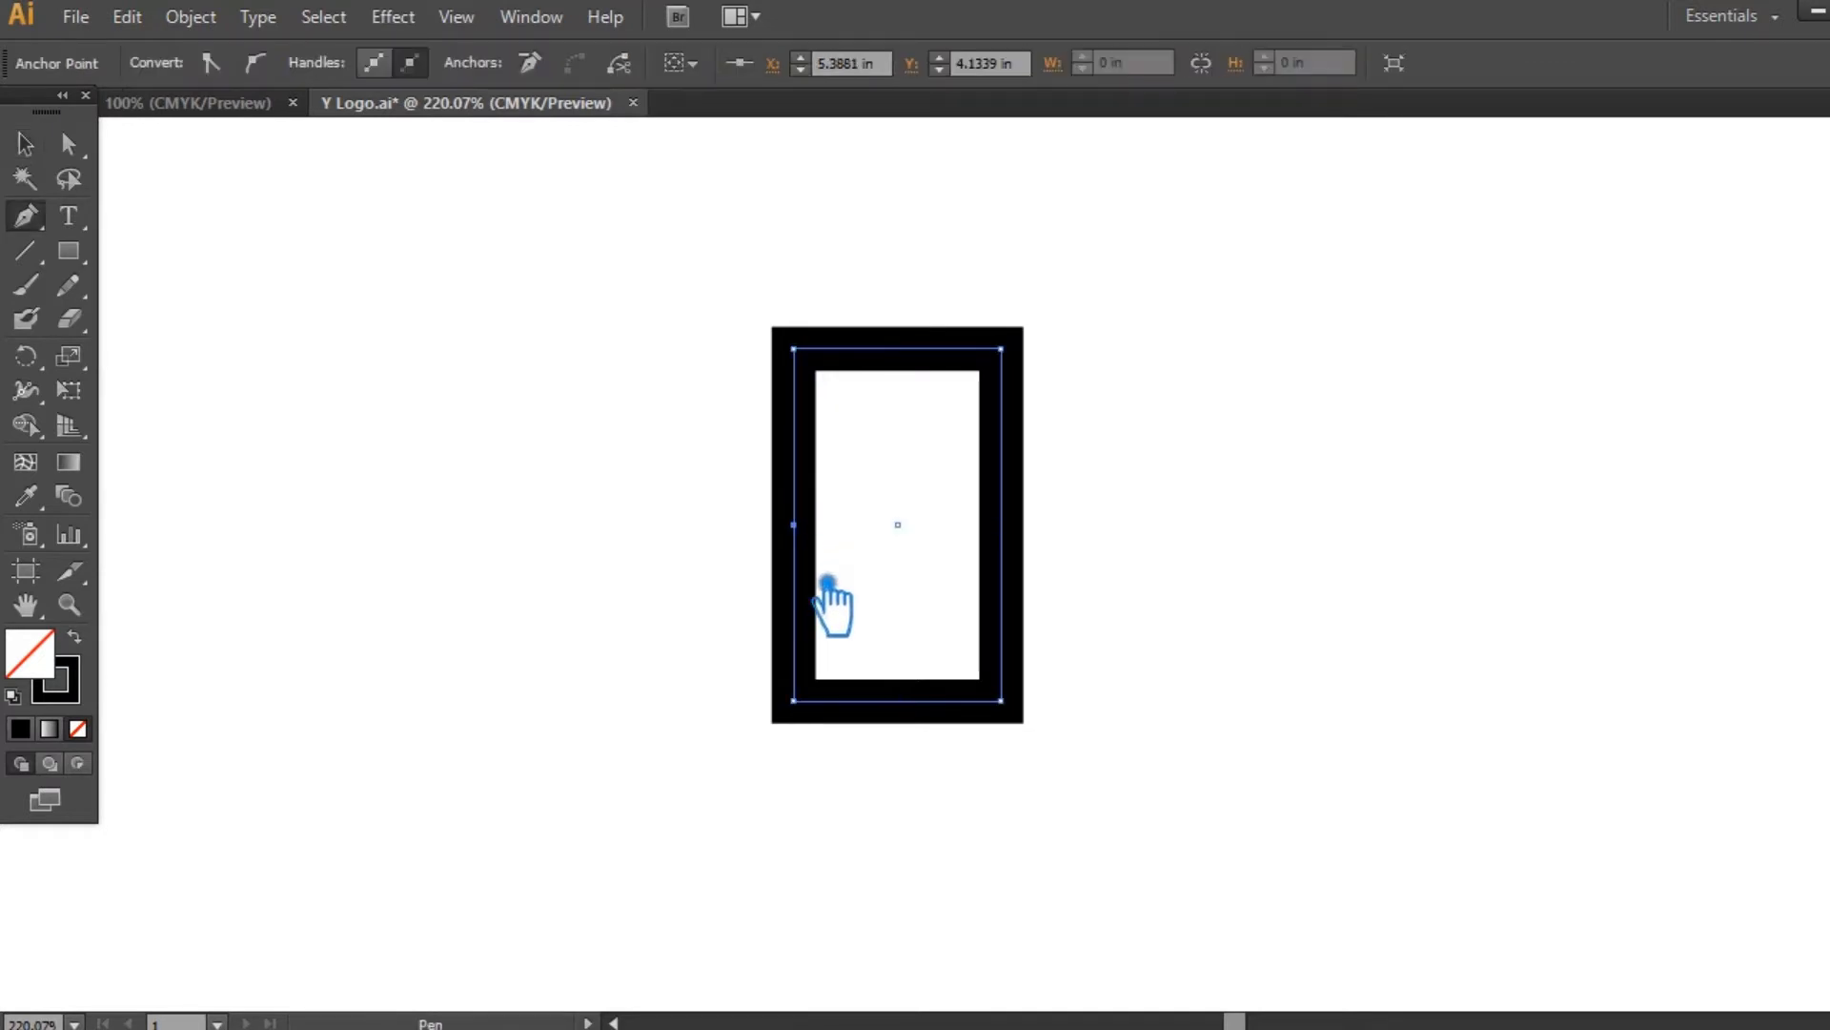
{"action": "left_click", "coordinate": [794, 610]}
{"action": "left_click", "coordinate": [795, 659]}
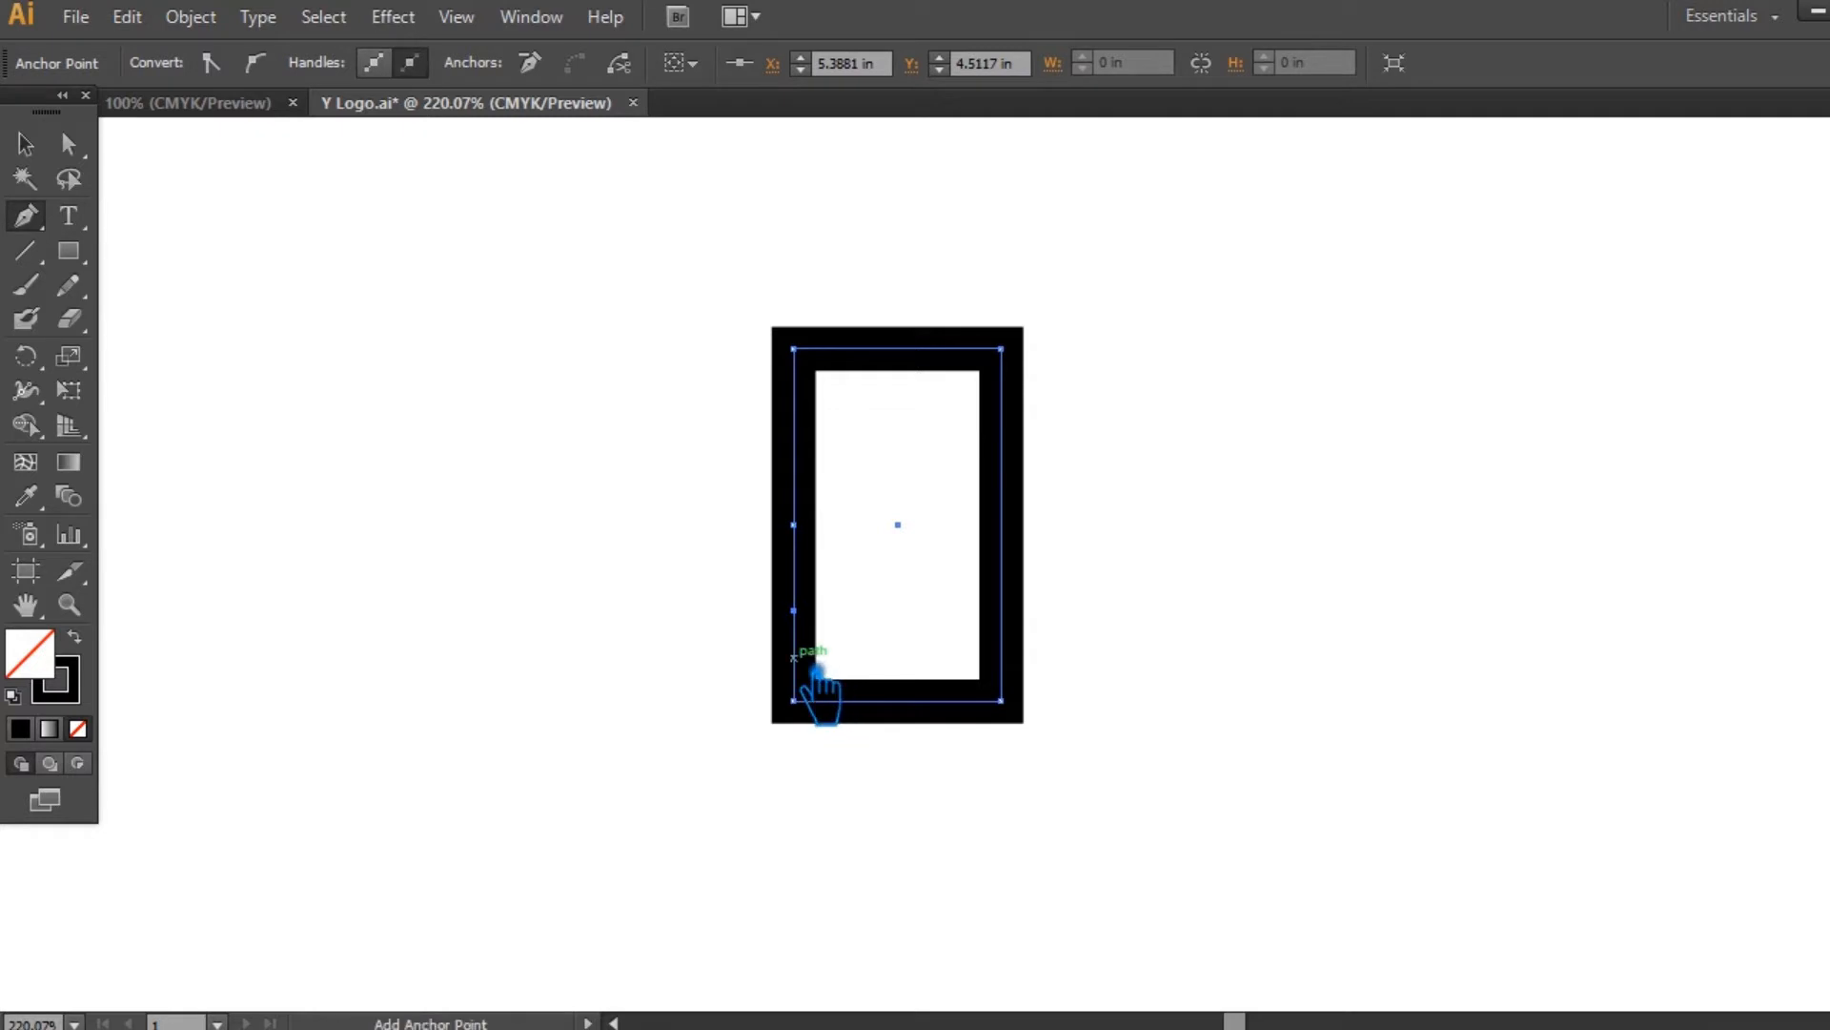
{"action": "key", "text": "Delete"}
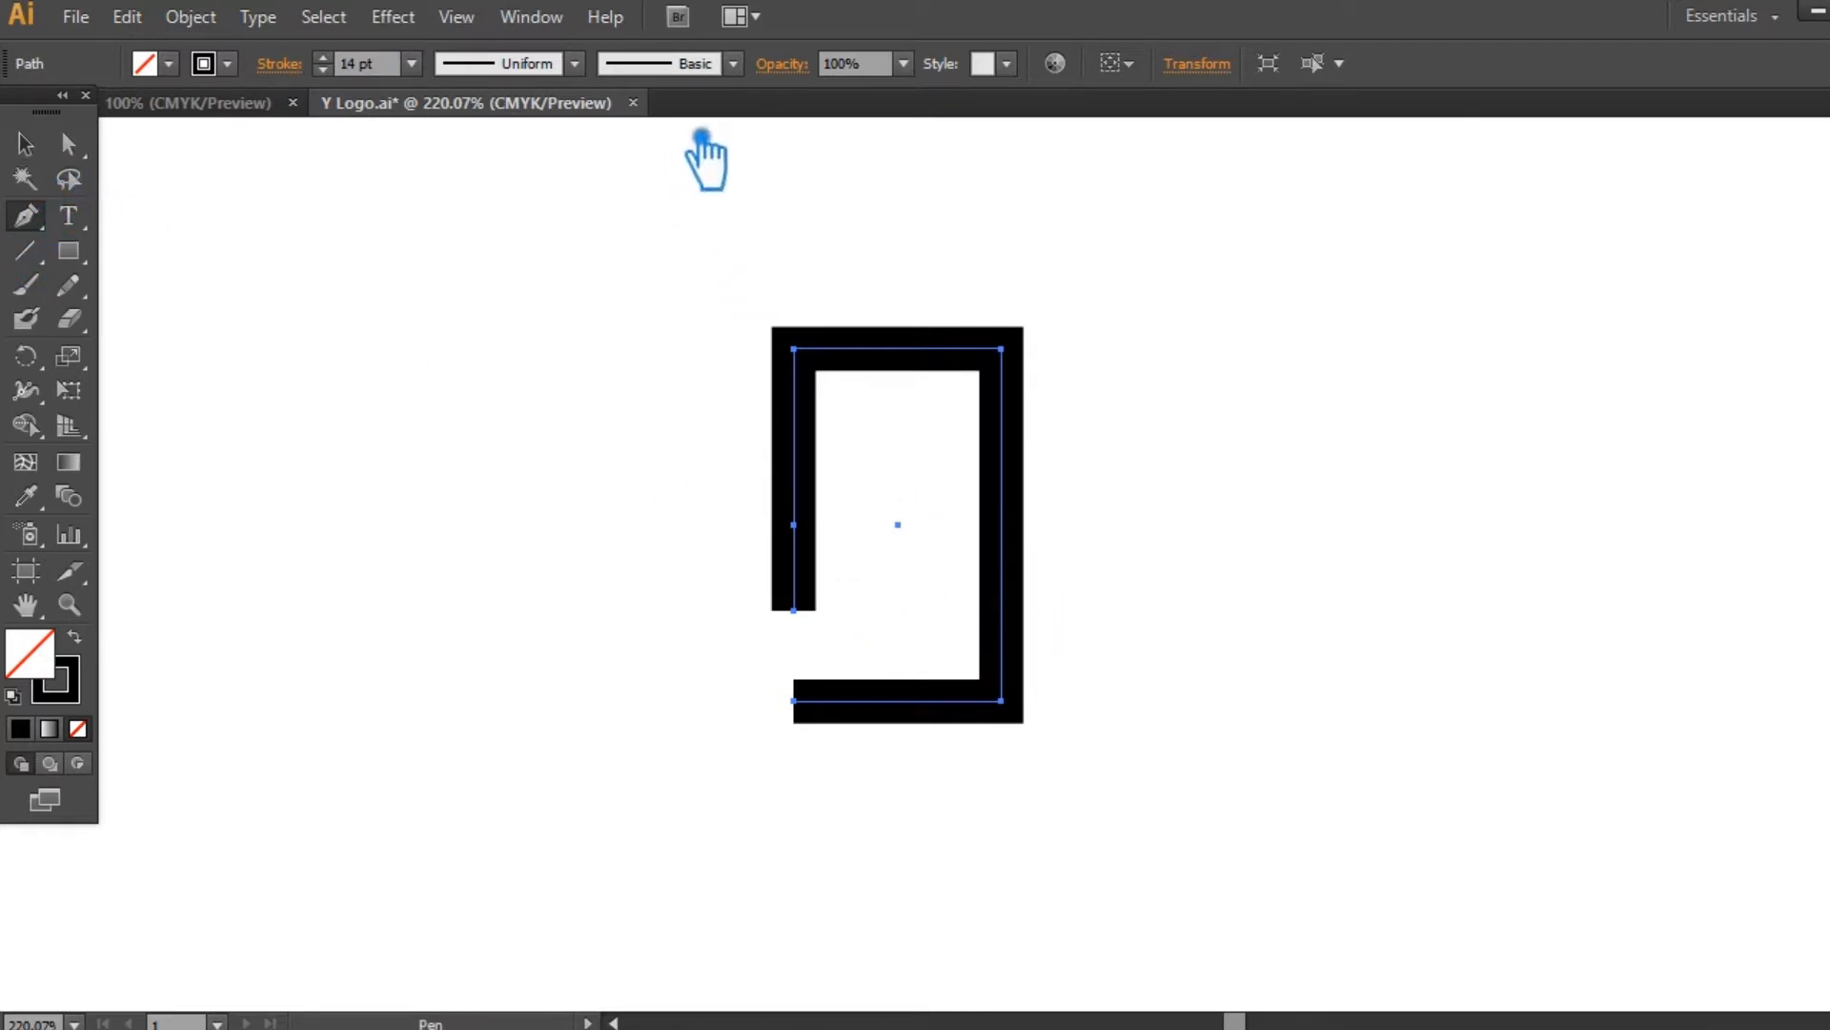
Show the rulers, place horizontal guides through the two left-side anchor points, and add matching anchor points on the rectangle's right side
{"action": "key", "text": "ctrl+r"}
{"action": "left_click_drag", "start_coordinate": [752, 131], "coordinate": [818, 622]}
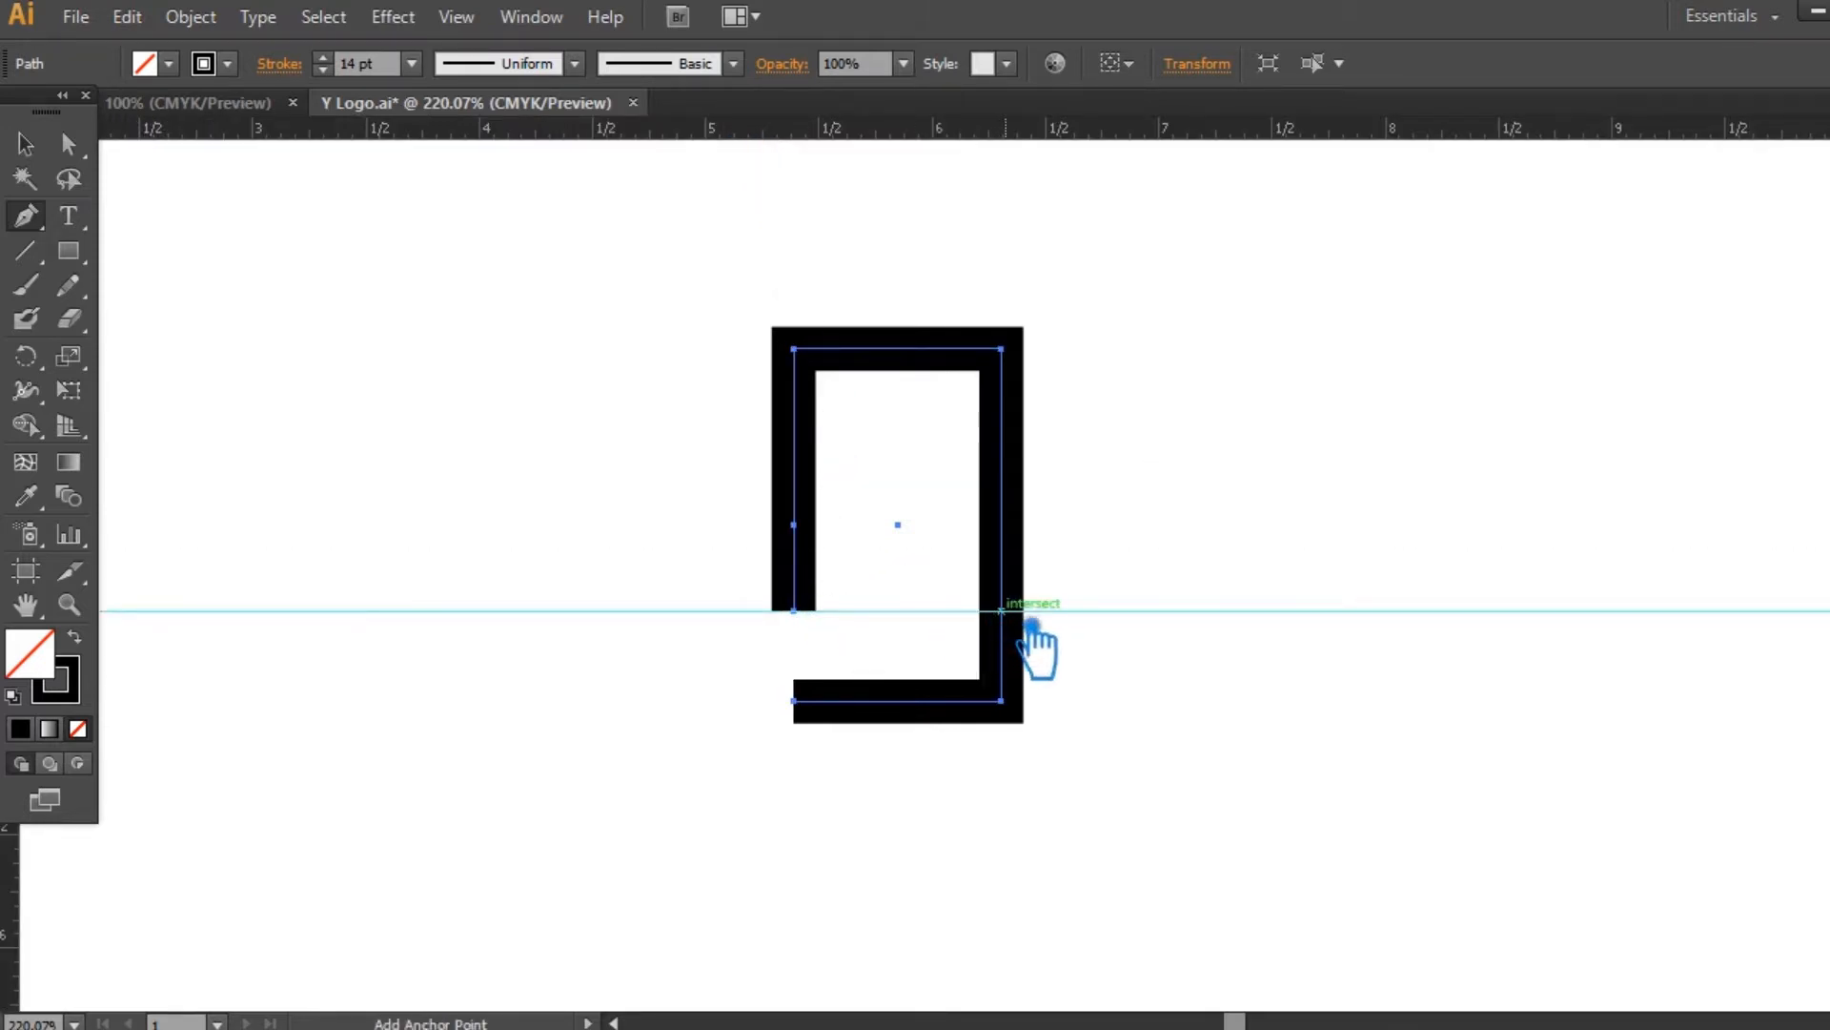
{"action": "left_click", "coordinate": [1001, 611]}
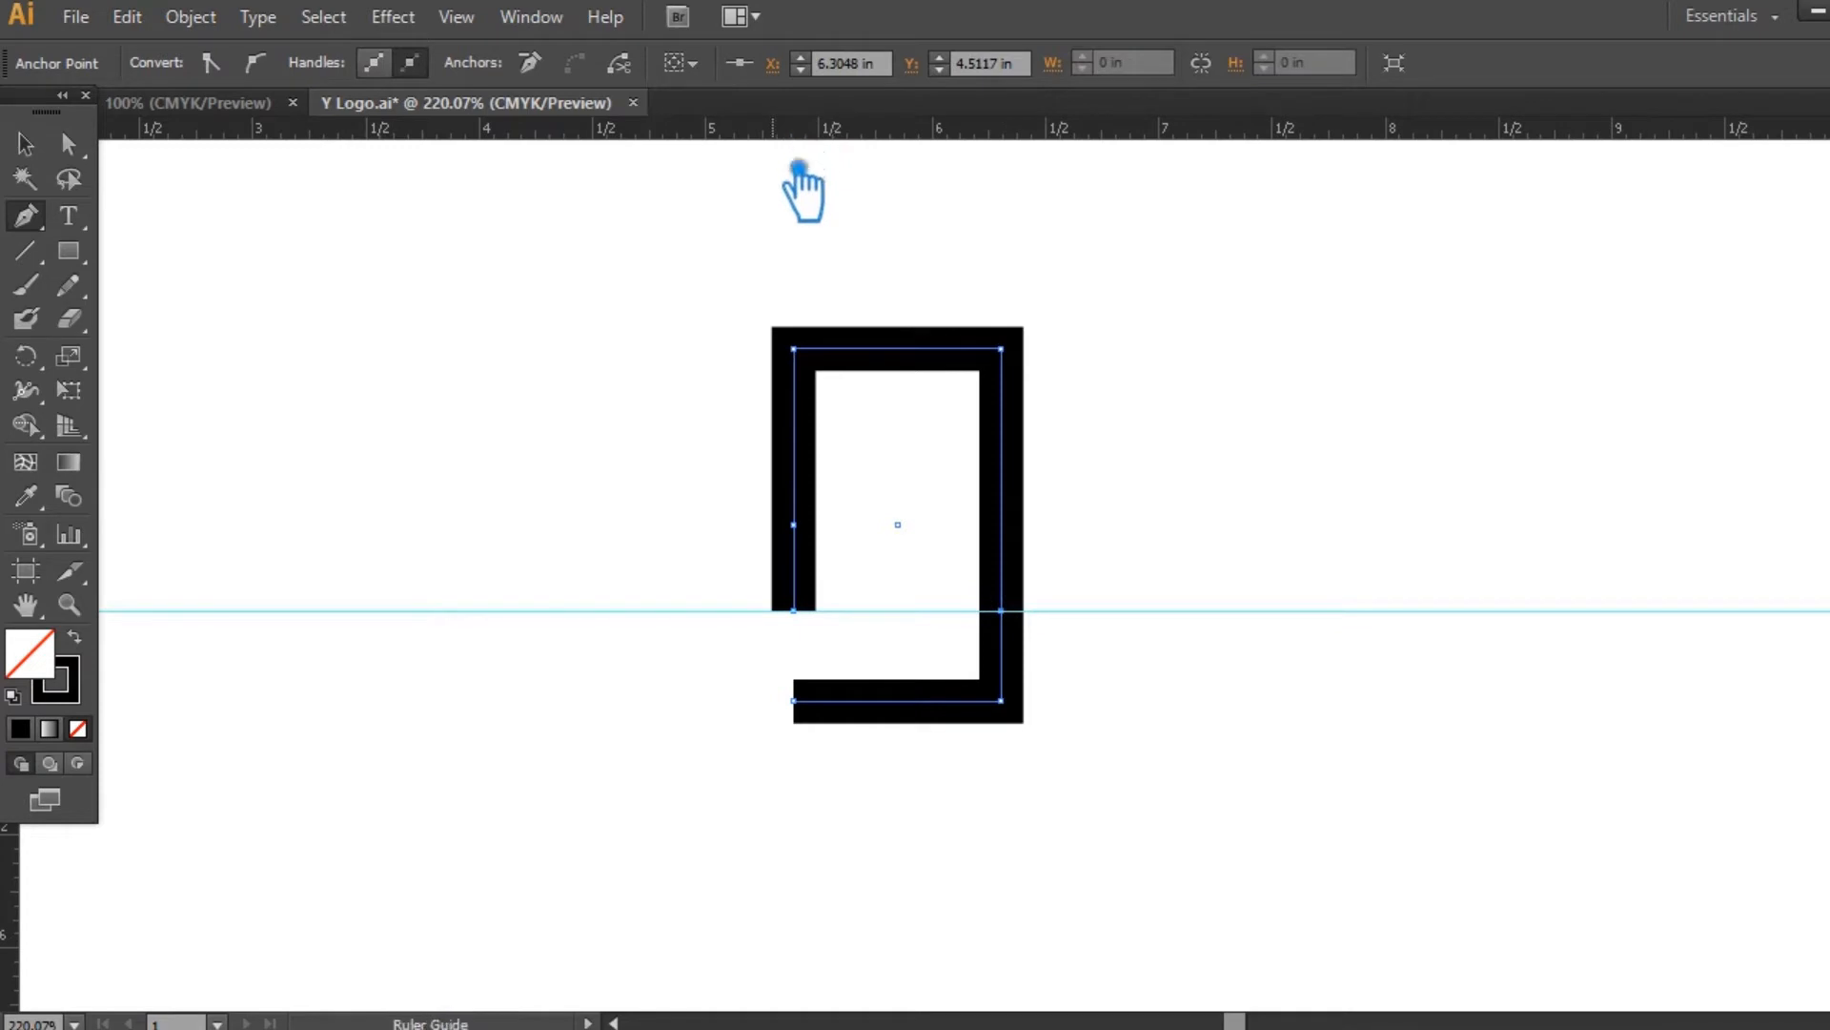
{"action": "left_click_drag", "start_coordinate": [799, 167], "coordinate": [810, 524]}
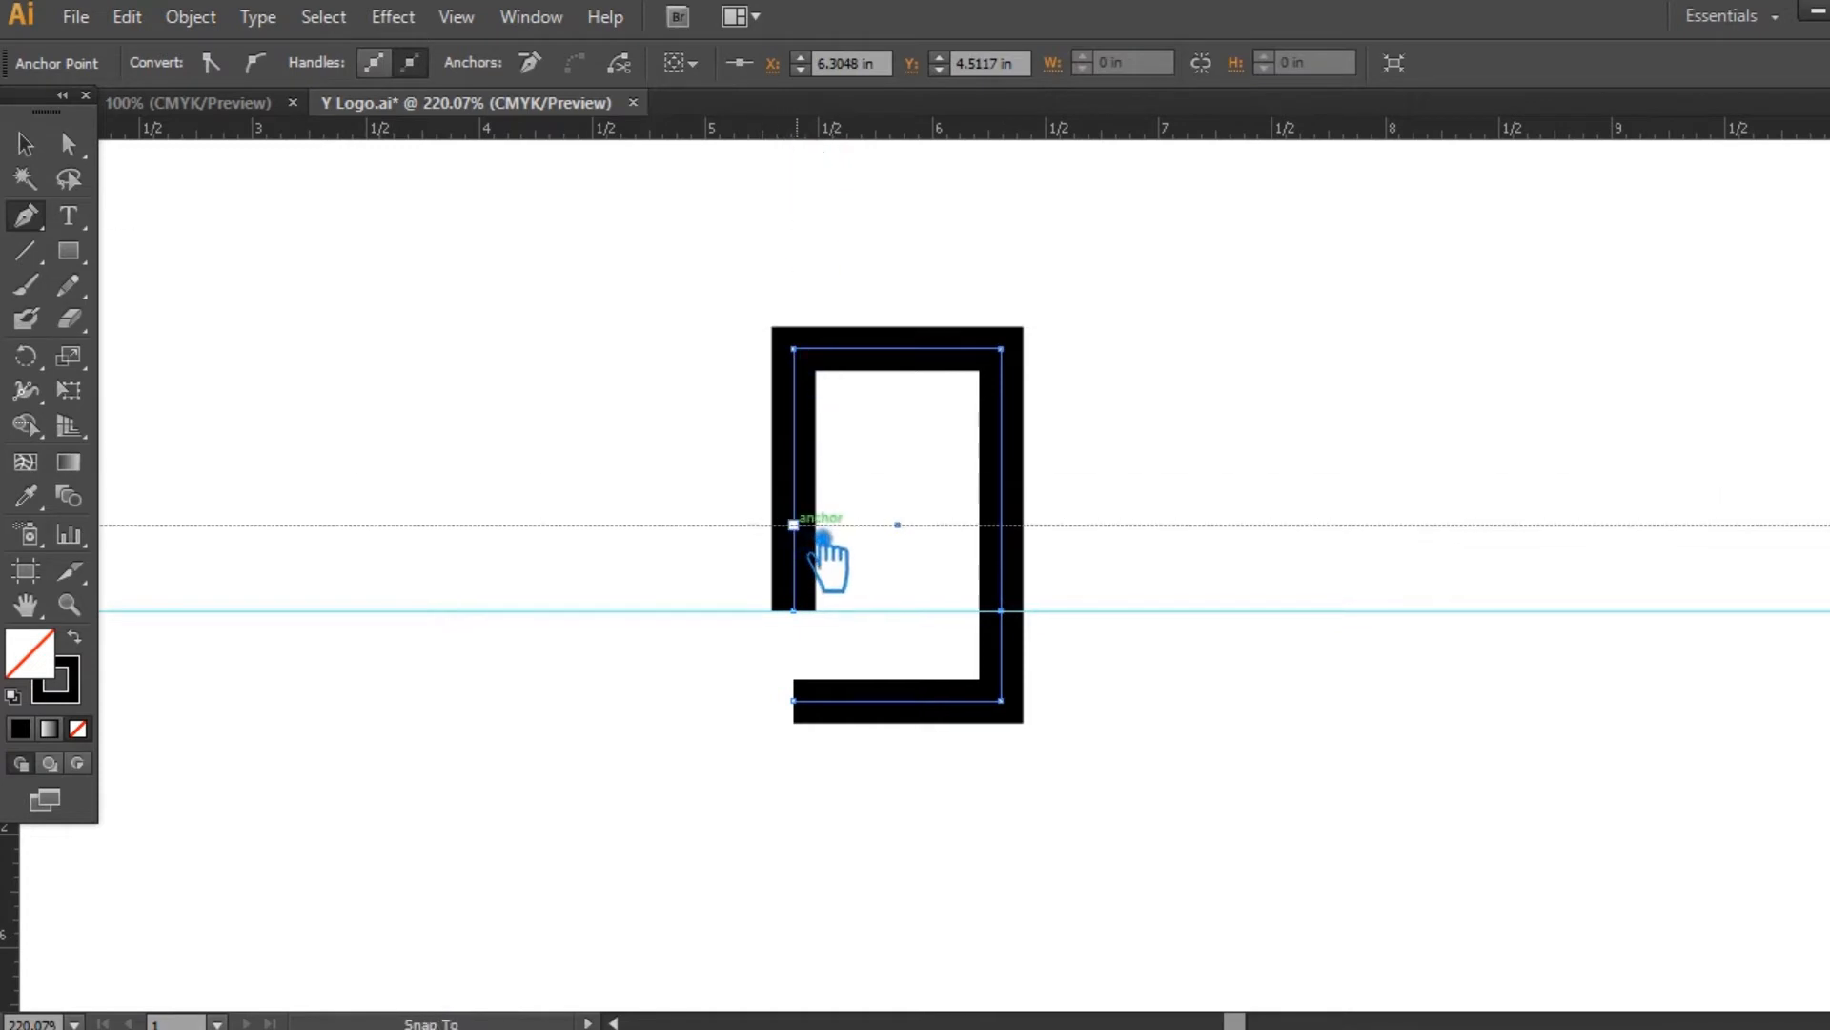
{"action": "left_click", "coordinate": [1039, 545]}
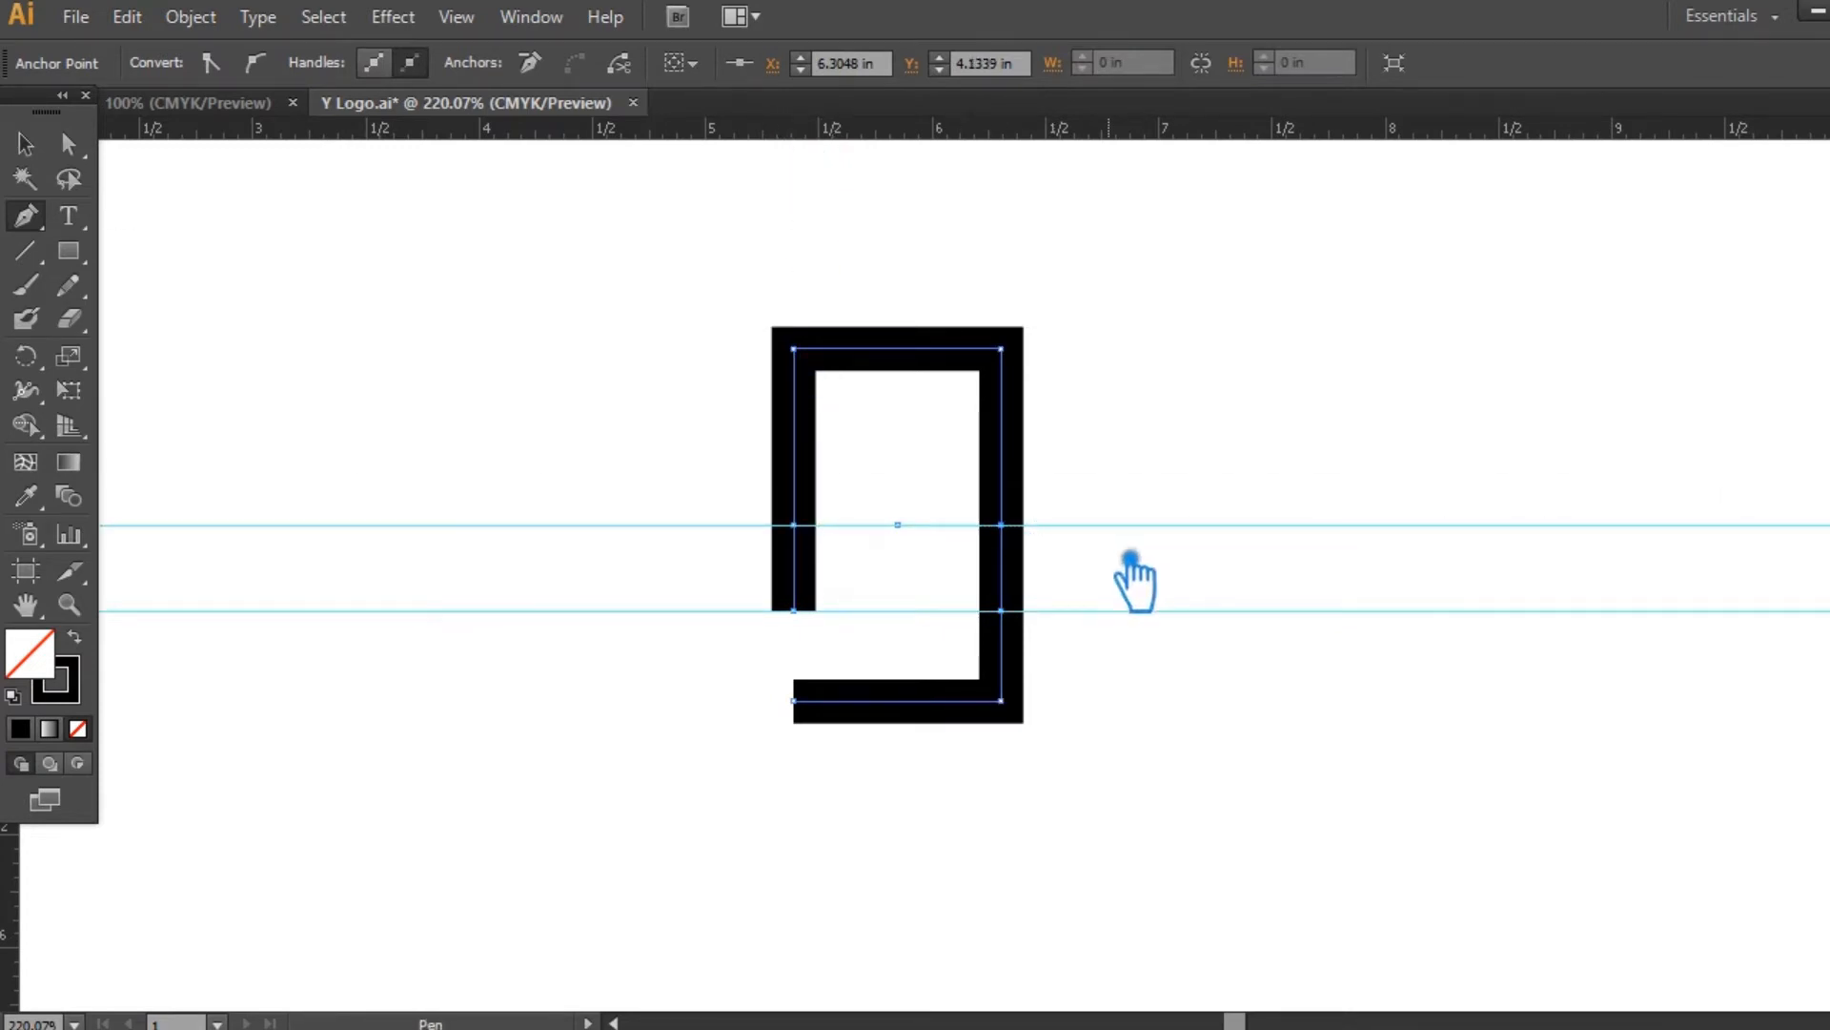
Add two anchor points on the right side below the lower guide and delete the upper one to open a gap
{"action": "left_click", "coordinate": [1001, 655]}
{"action": "left_click", "coordinate": [1001, 634]}
{"action": "key", "text": "Delete"}
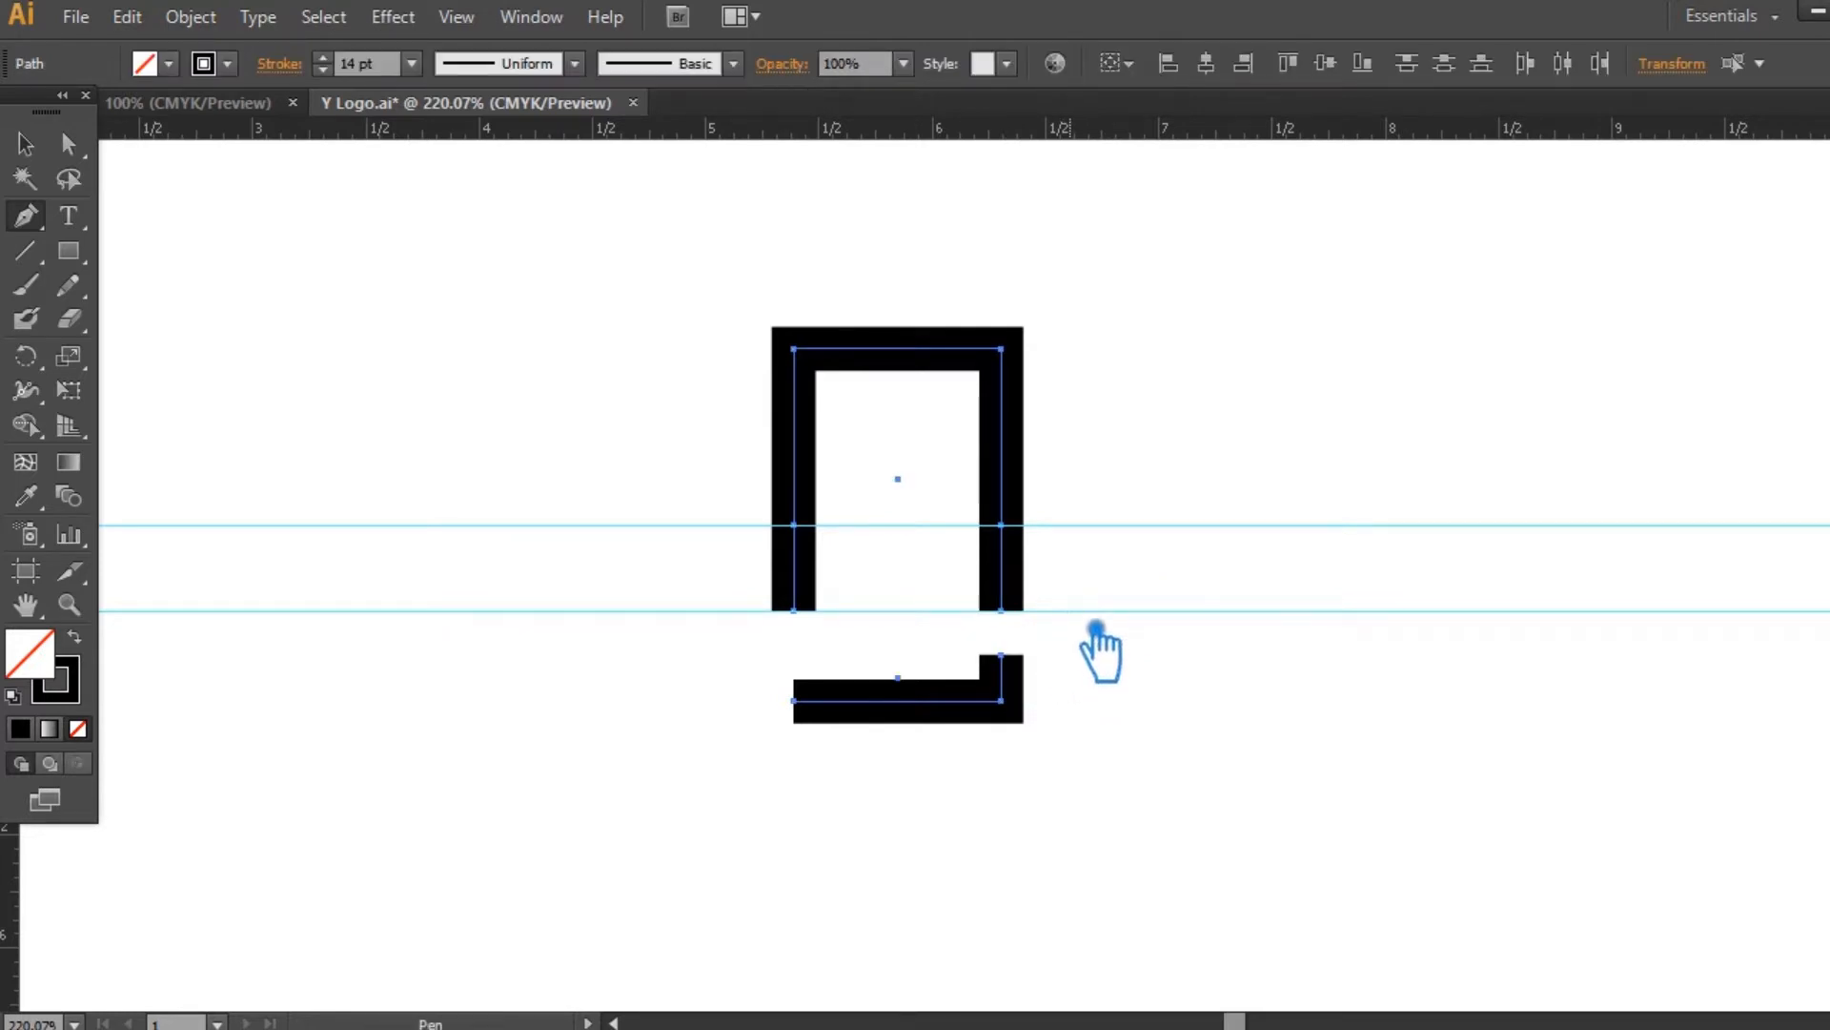
Try to join the two open lower ends of the upper path with a straight segment
{"action": "left_click", "coordinate": [71, 145]}
{"action": "left_click_drag", "start_coordinate": [1070, 601], "coordinate": [774, 620]}
{"action": "right_click", "coordinate": [1010, 622]}
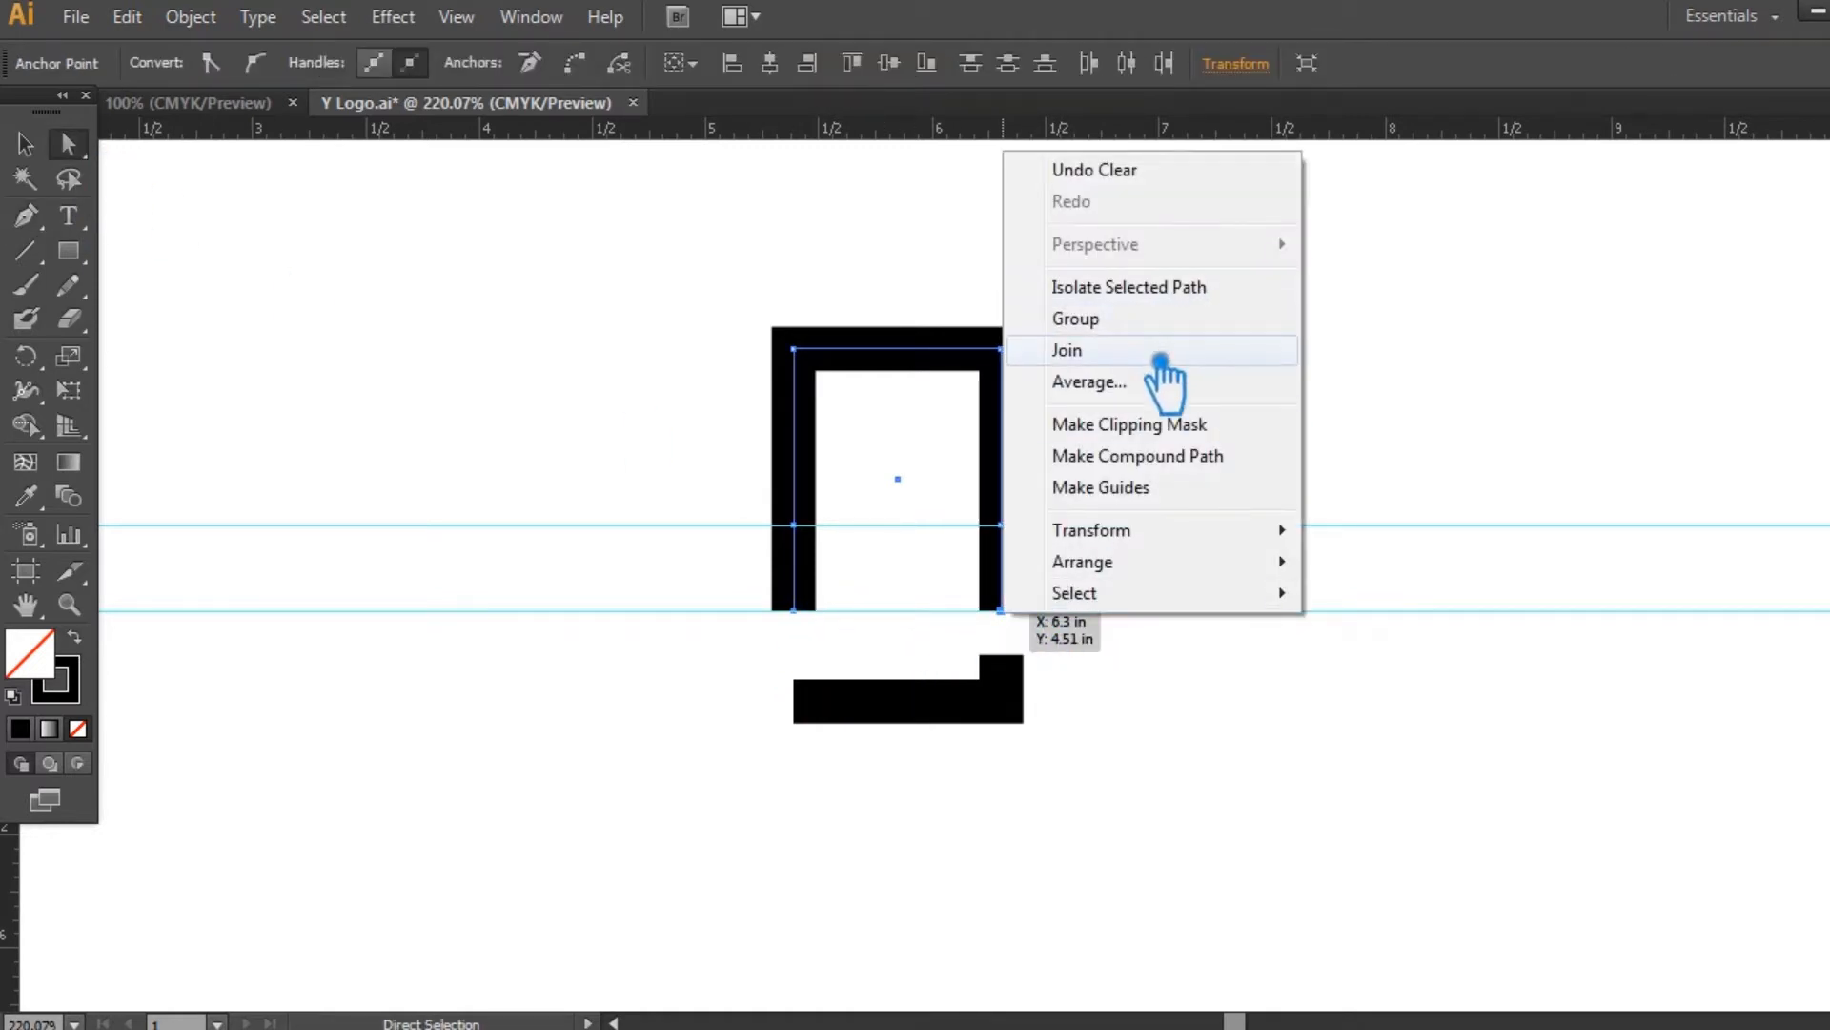
{"action": "left_click", "coordinate": [1165, 354]}
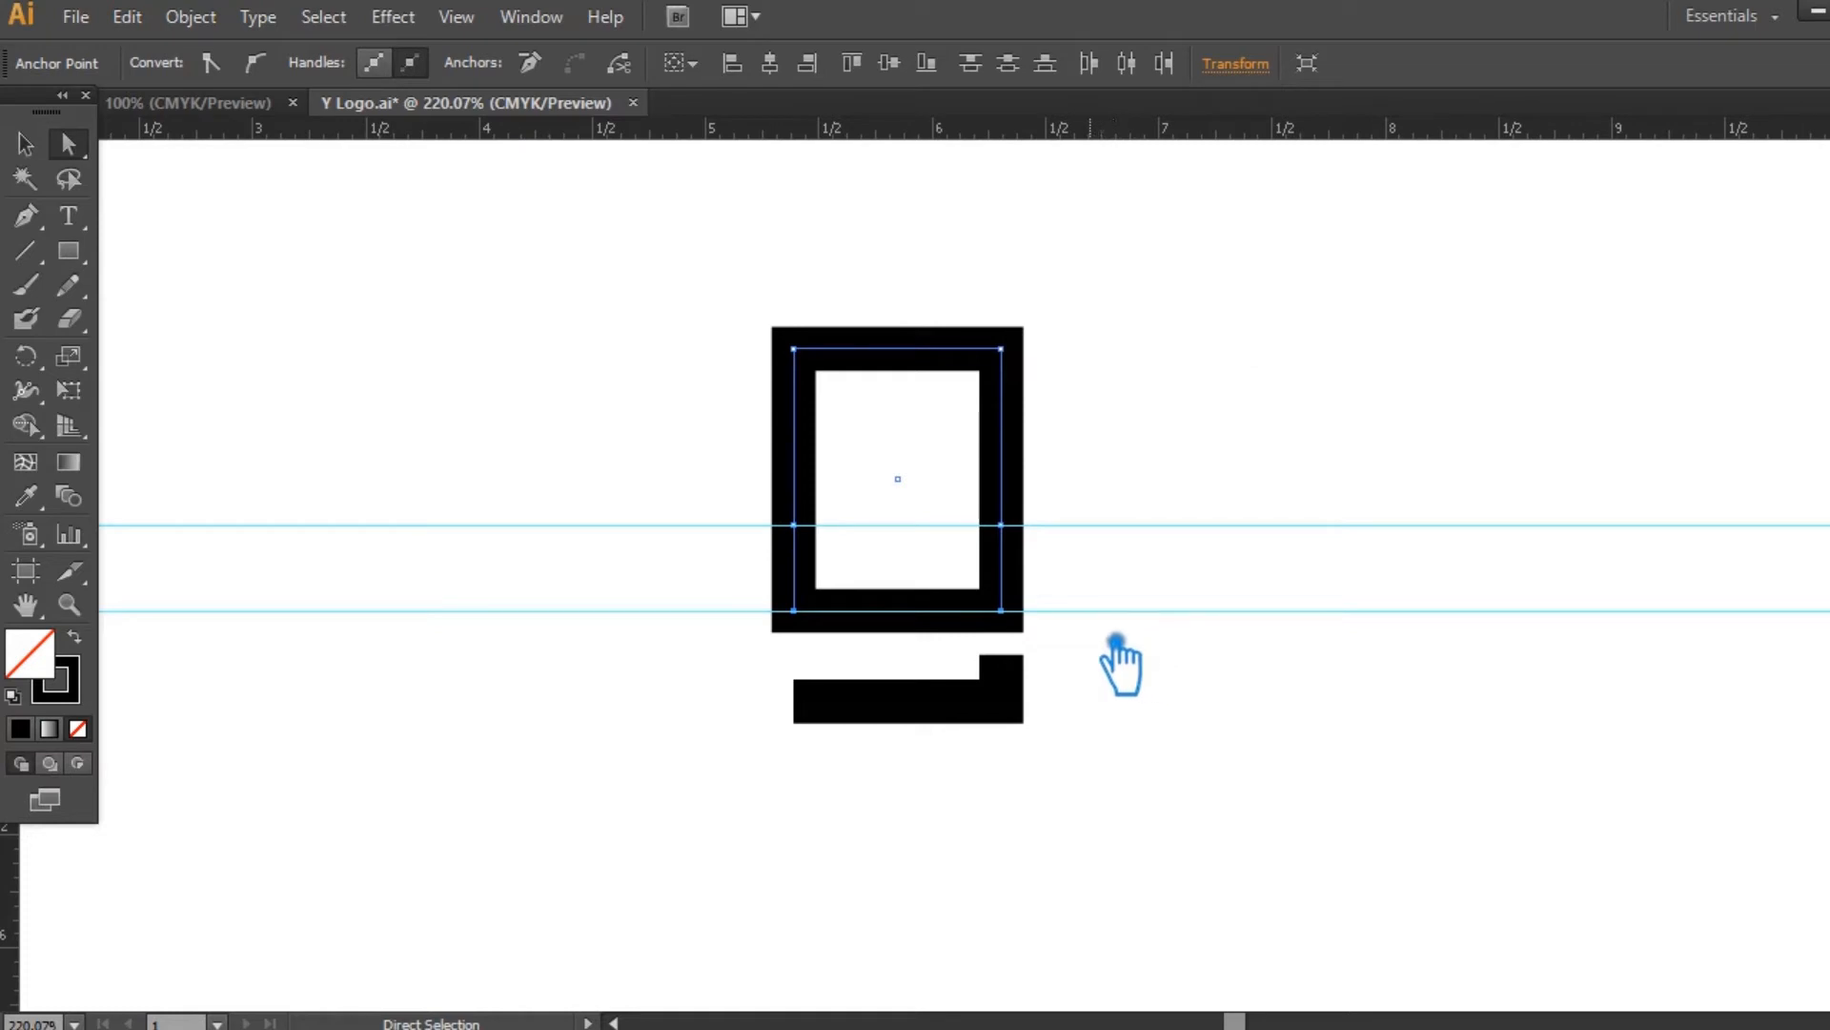
{"action": "key", "text": "ctrl+z"}
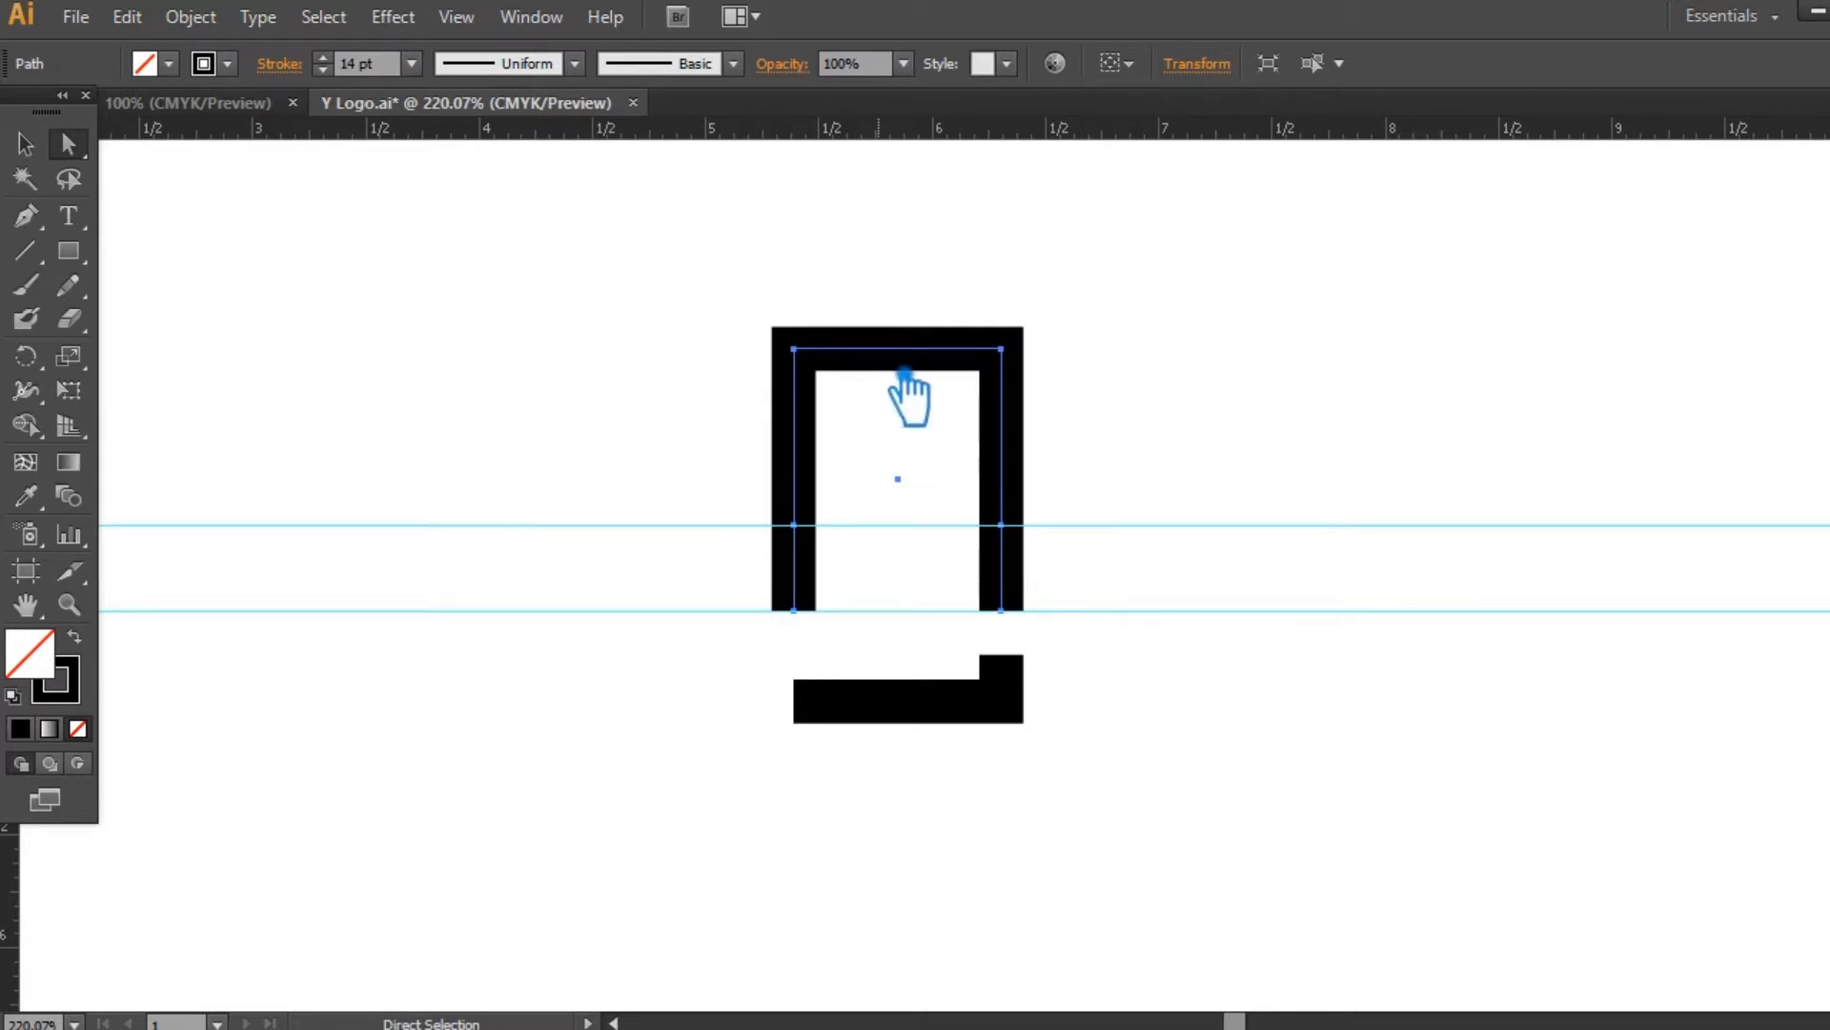
Add an anchor point in the middle of the top edge and delete it, leaving two separate vertical strokes
{"action": "key", "text": "p"}
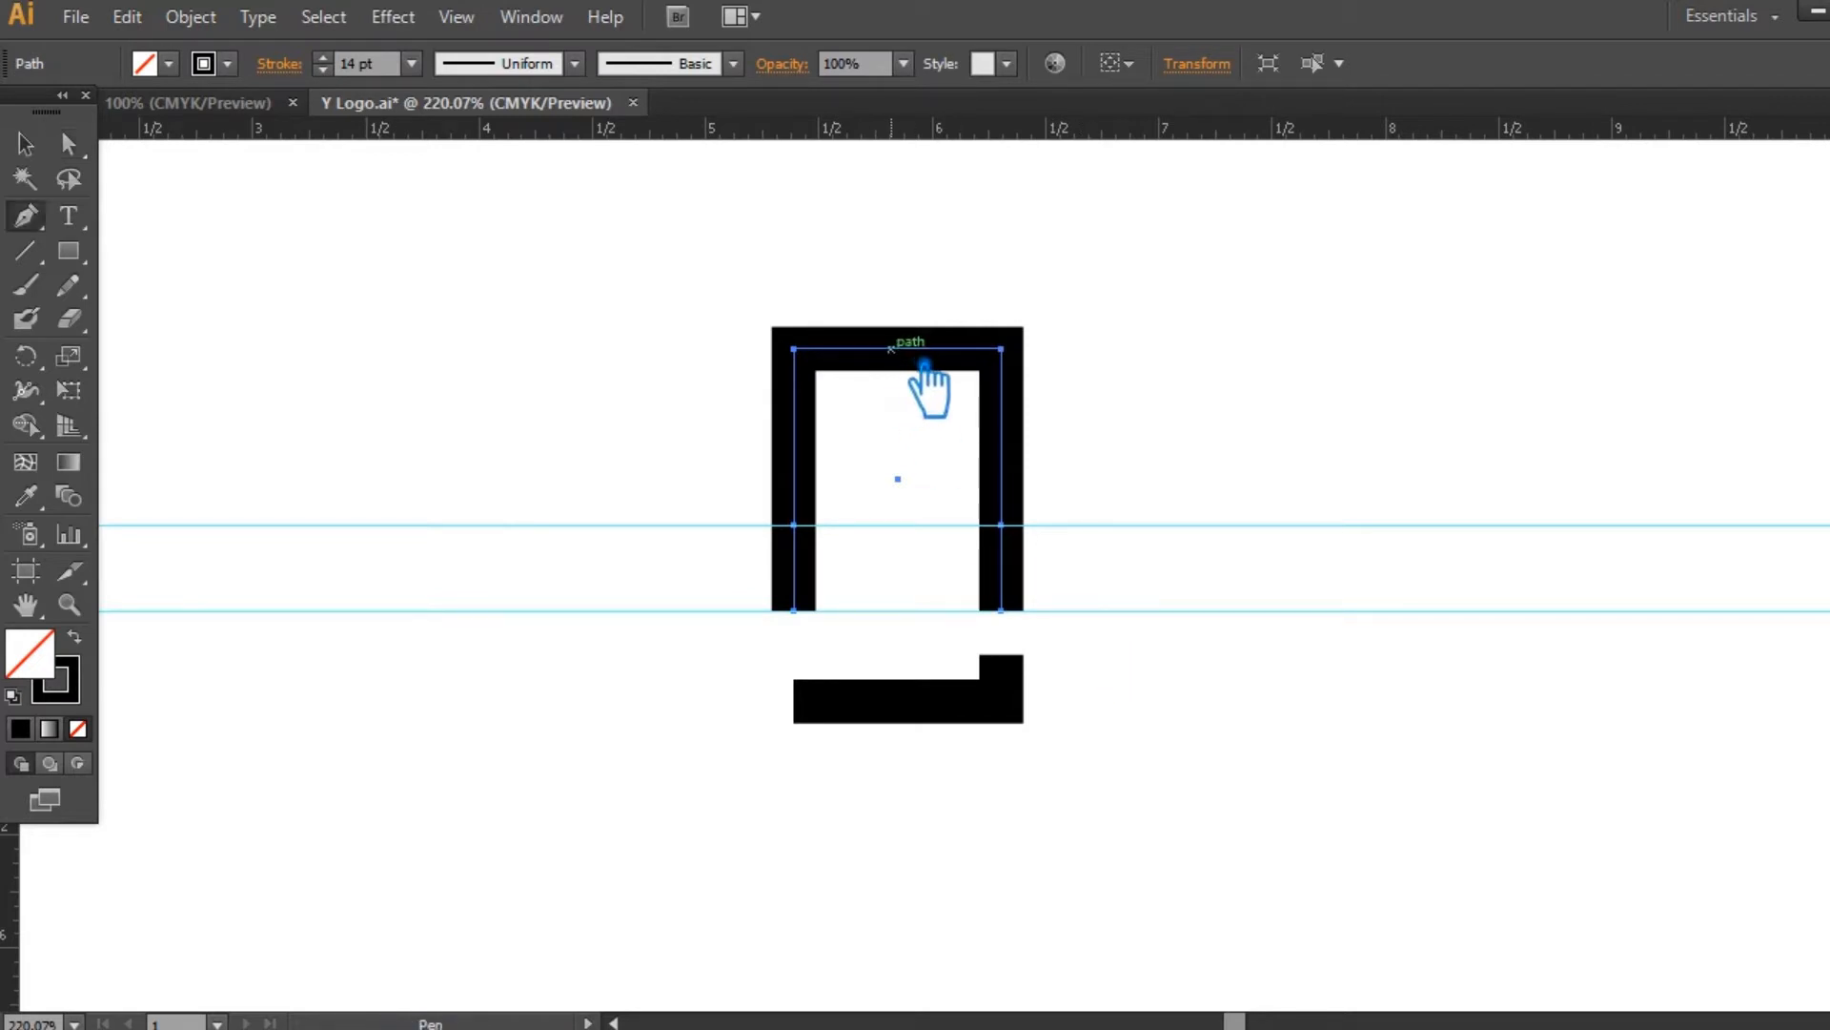
{"action": "left_click", "coordinate": [902, 350]}
{"action": "key", "text": "Delete"}
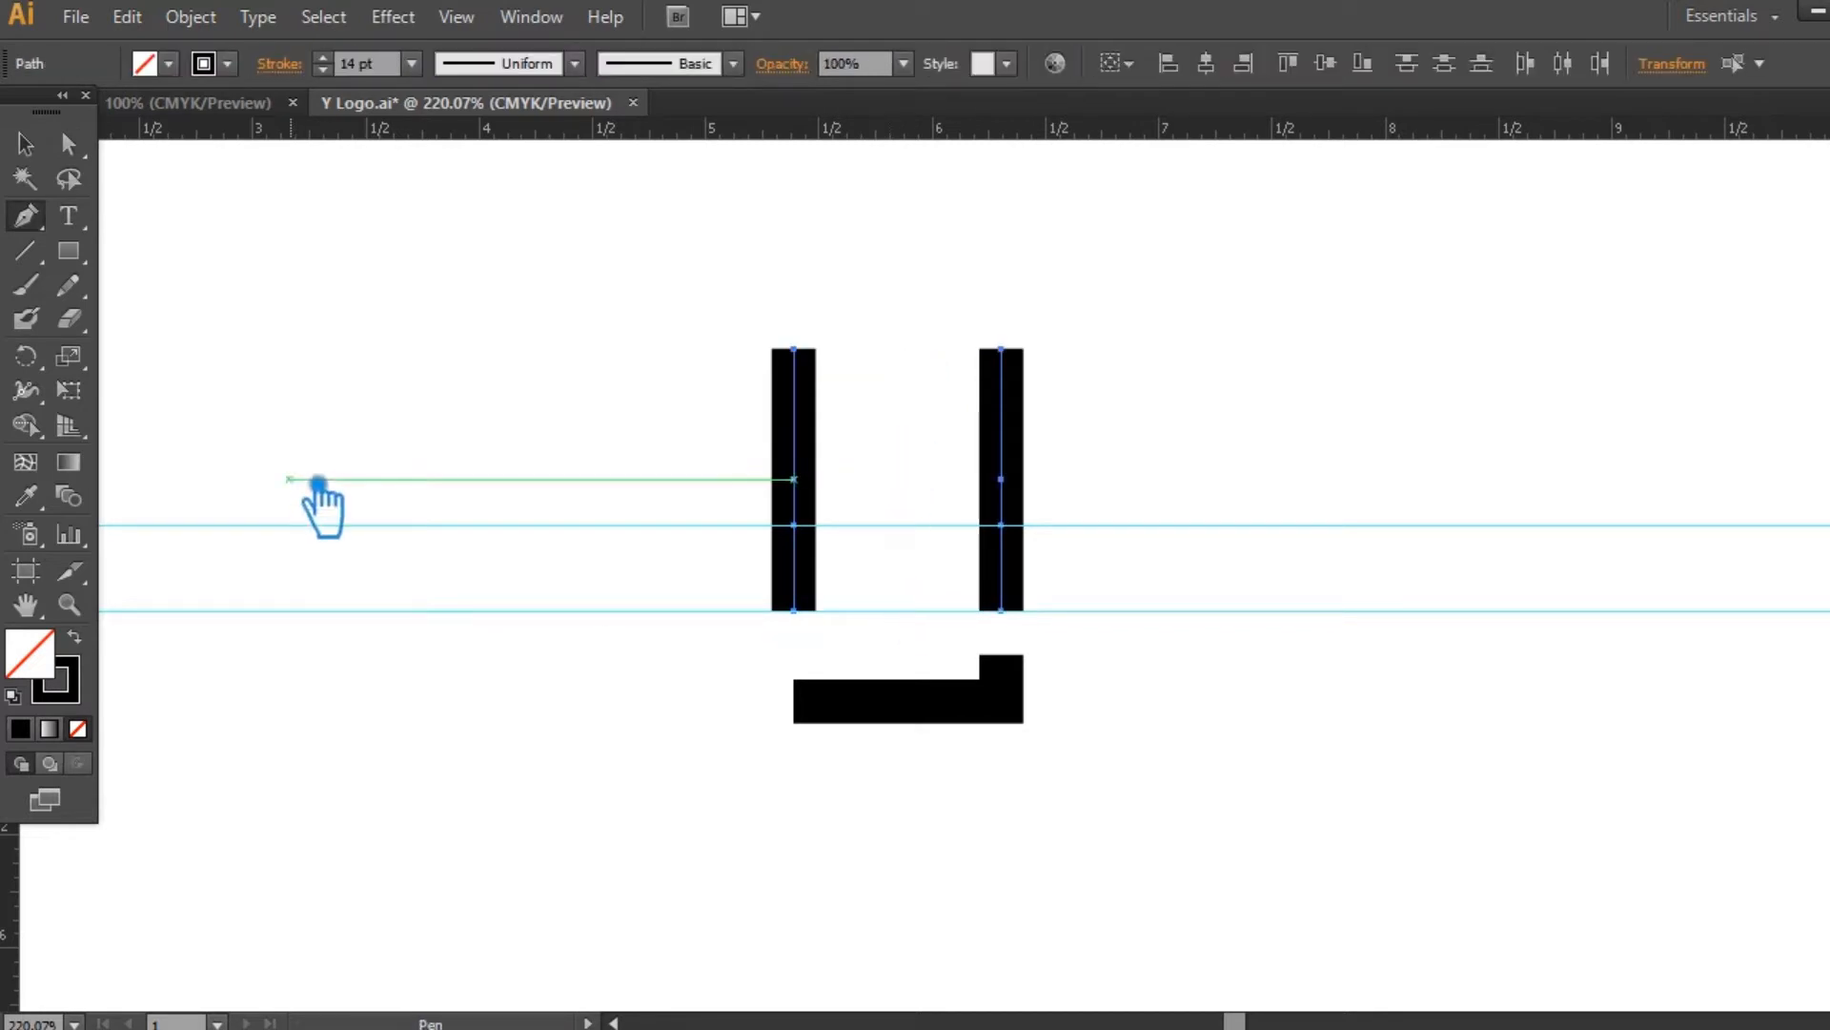
{"action": "left_click", "coordinate": [25, 143]}
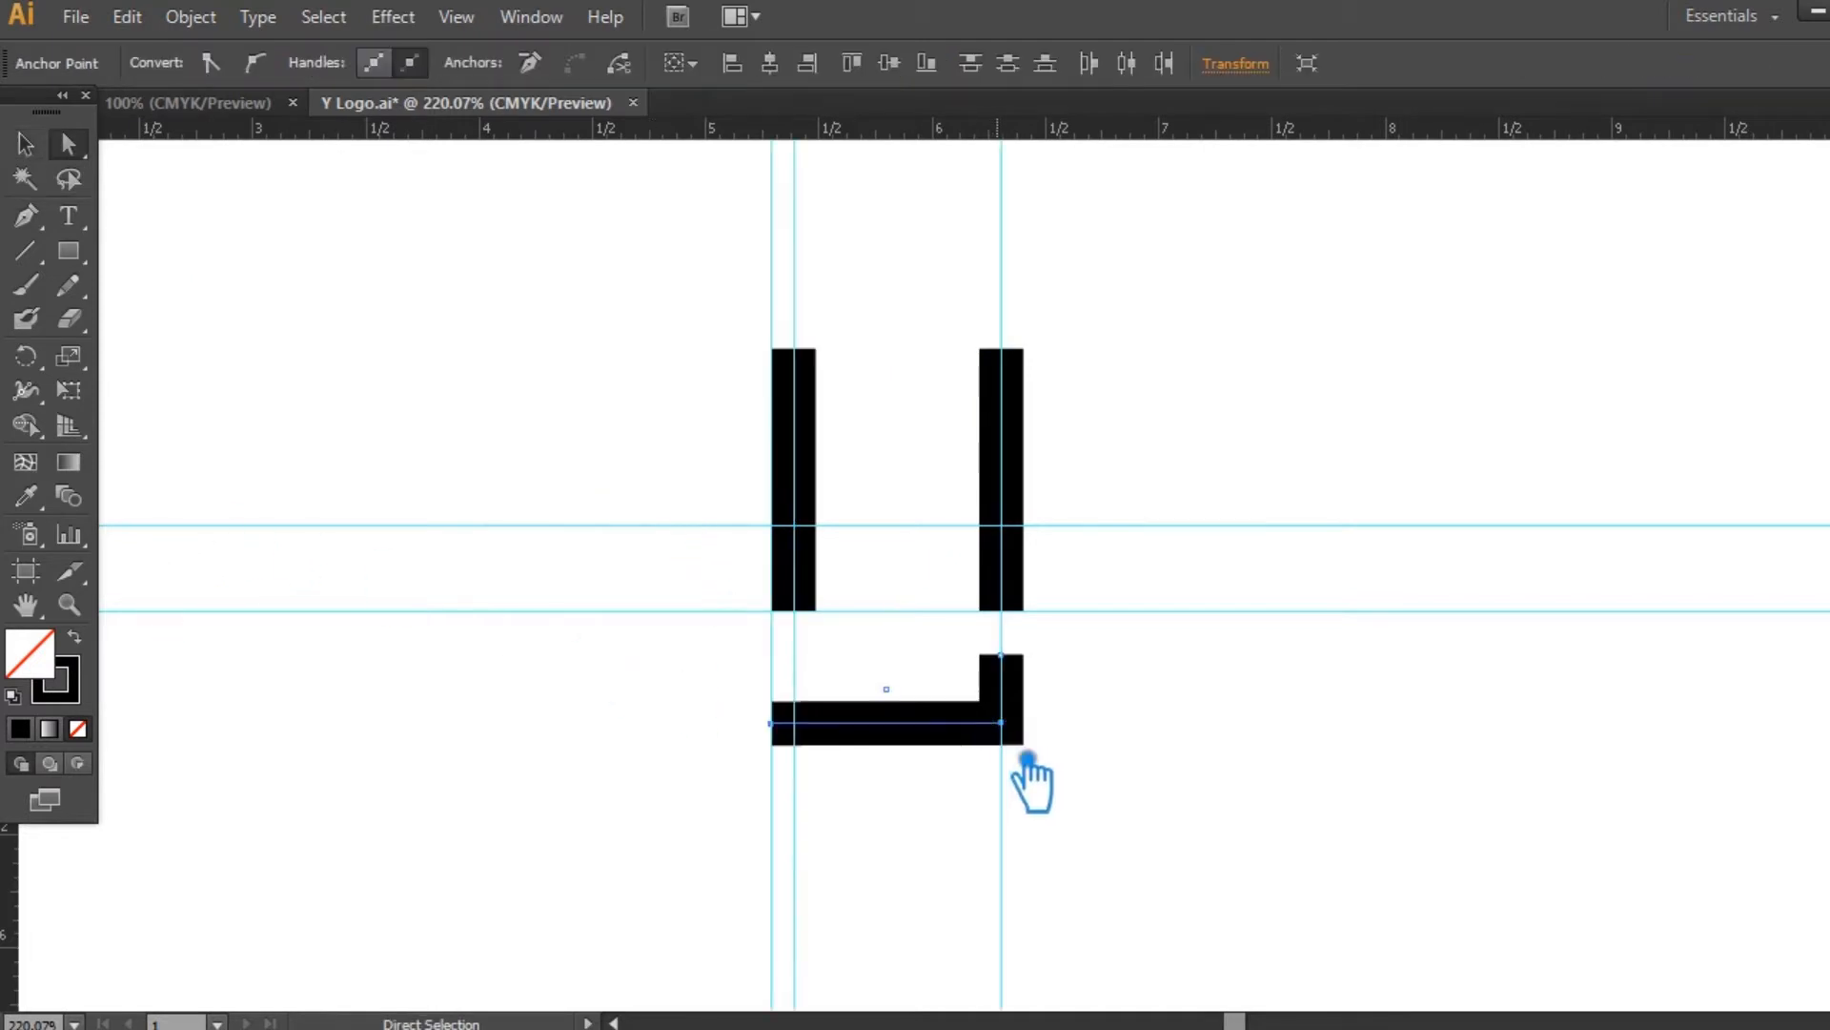
Move the horizontal segment of the lower L-shaped path straight down to lengthen its vertical stroke
{"action": "left_click_drag", "start_coordinate": [1021, 760], "coordinate": [1033, 765]}
{"action": "key", "text": "Down"}
{"action": "key", "text": "Down"}
{"action": "key", "text": "Down"}
{"action": "key", "text": "Down"}
{"action": "key", "text": "Down"}
{"action": "key", "text": "Down"}
{"action": "key", "text": "Down"}
{"action": "key", "text": "Down"}
{"action": "key", "text": "Down"}
{"action": "key", "text": "Down"}
{"action": "key", "text": "Down"}
{"action": "key", "text": "Down"}
{"action": "key", "text": "Down"}
{"action": "key", "text": "Down"}
{"action": "key", "text": "Down"}
{"action": "key", "text": "Down"}
{"action": "key", "text": "Down"}
{"action": "key", "text": "Down"}
{"action": "key", "text": "Down"}
{"action": "key", "text": "Down"}
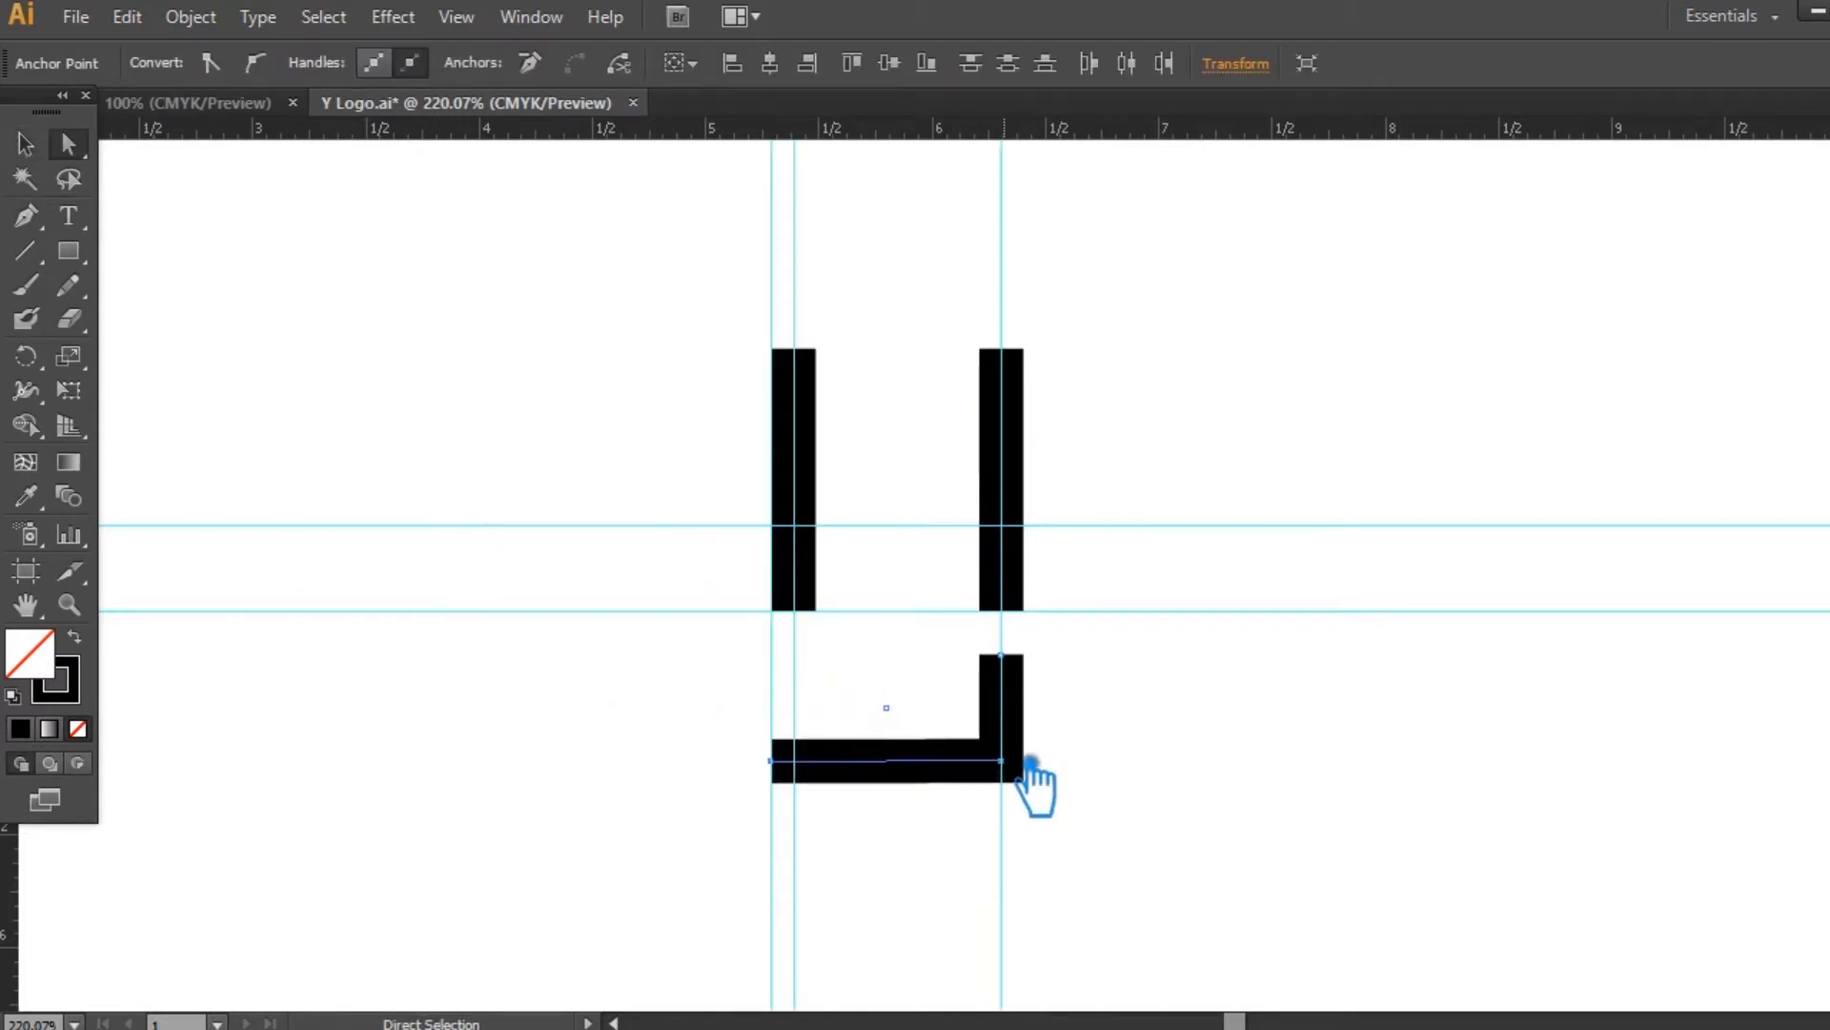
{"action": "key", "text": "Down"}
{"action": "key", "text": "Down"}
{"action": "key", "text": "Down"}
{"action": "key", "text": "Down"}
{"action": "key", "text": "Down"}
{"action": "key", "text": "Down"}
{"action": "key", "text": "Down"}
{"action": "key", "text": "Down"}
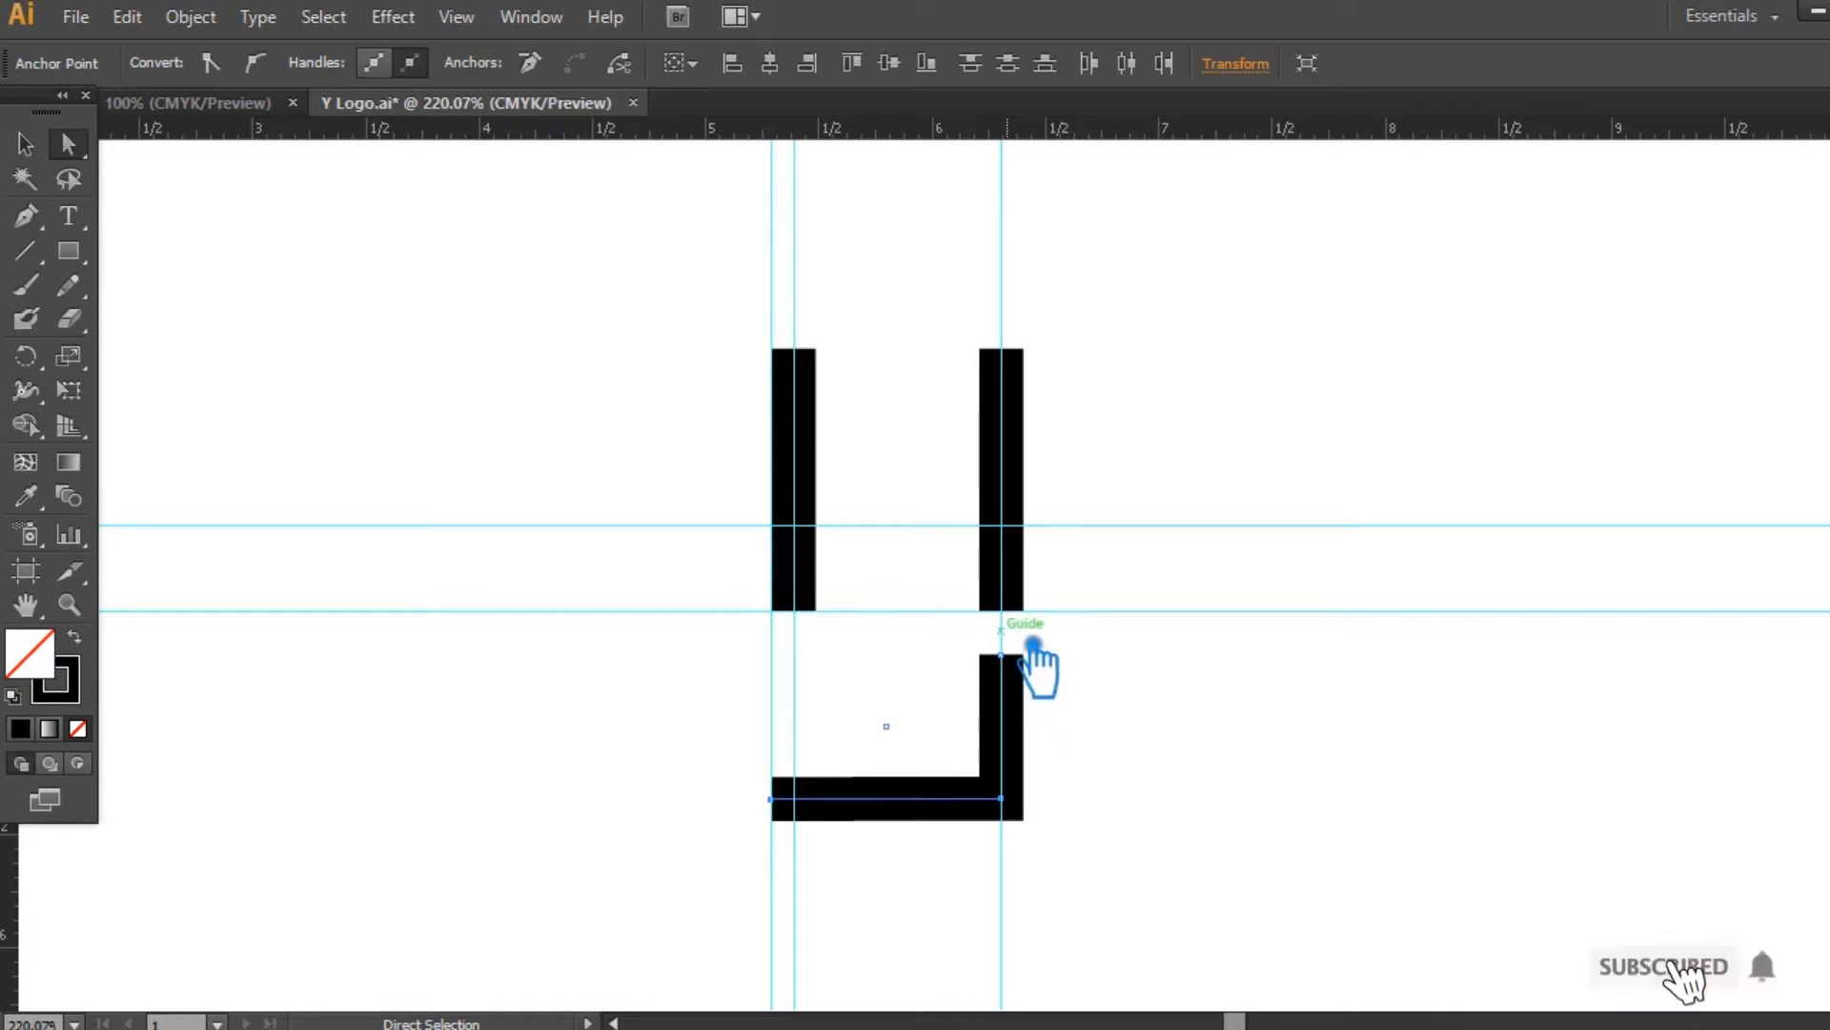
Extend the top end of the lower path's vertical stroke slightly upward, leaving a small gap below the lower horizontal guide
{"action": "left_click_drag", "start_coordinate": [744, 296], "coordinate": [1090, 409]}
{"action": "left_click_drag", "start_coordinate": [1058, 691], "coordinate": [1000, 671]}
{"action": "key", "text": "Up"}
{"action": "key", "text": "Up"}
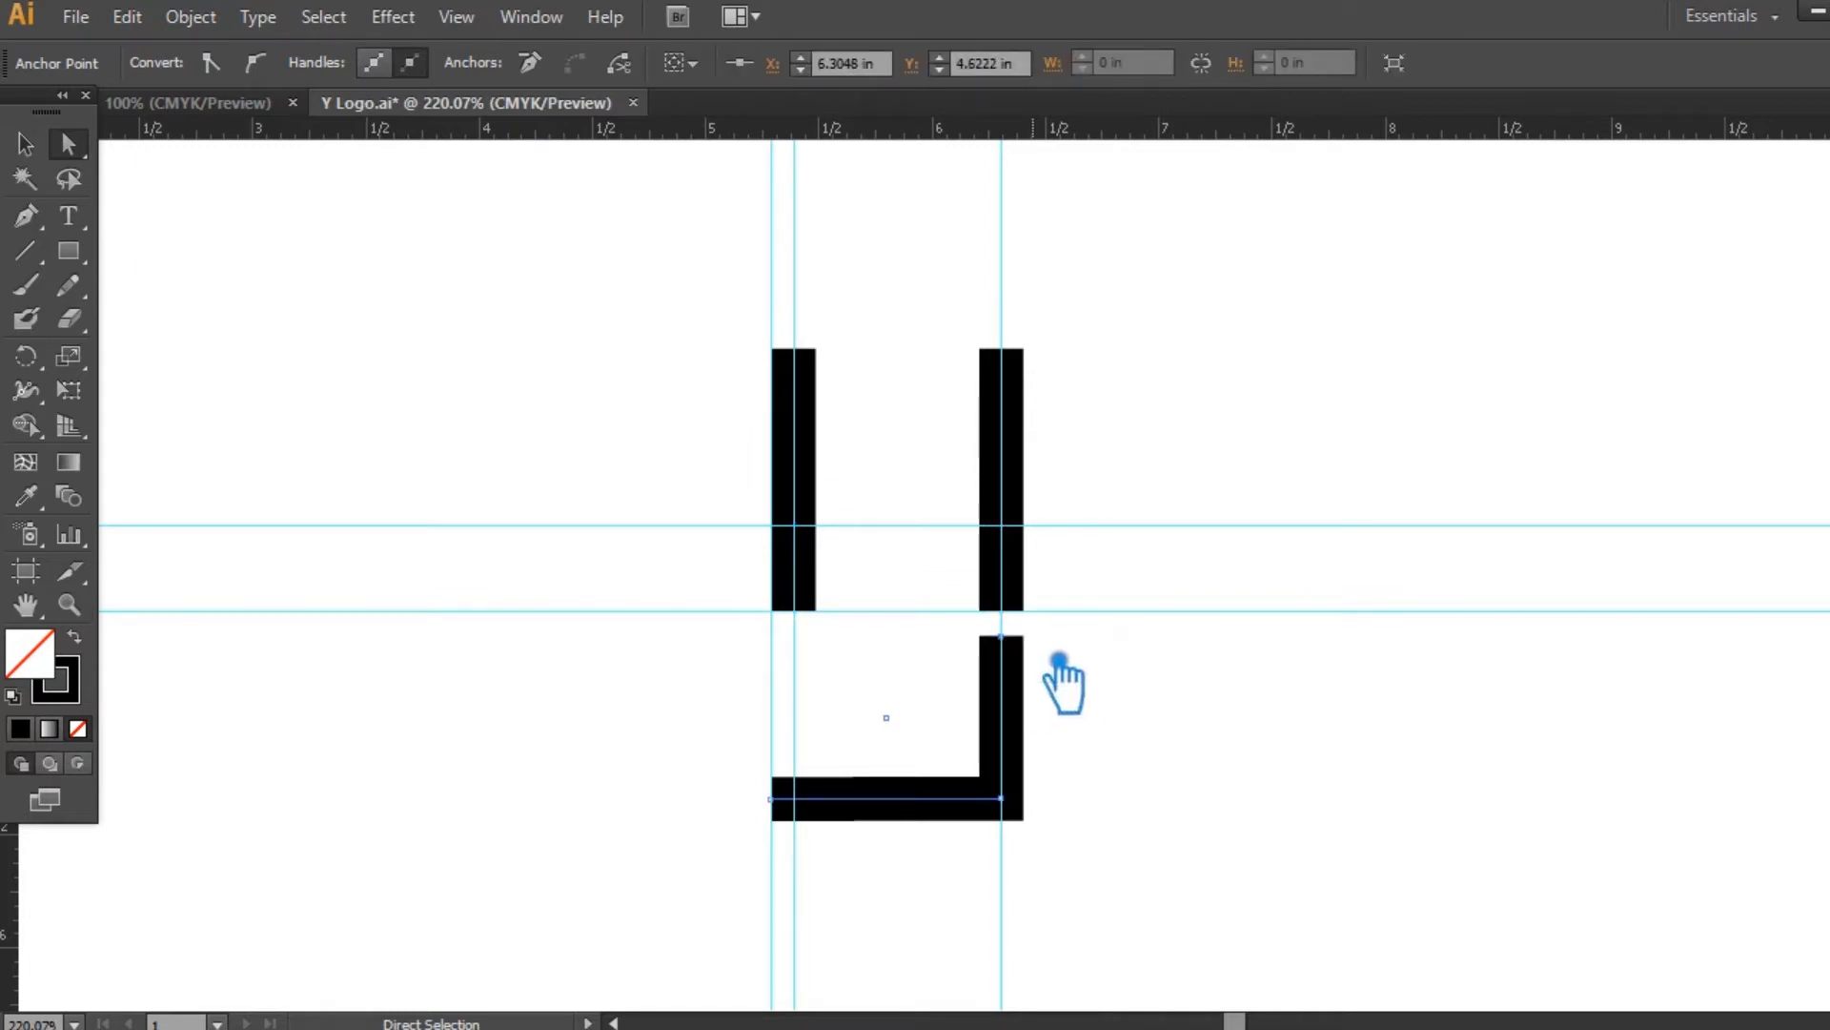
{"action": "left_click", "coordinate": [25, 143]}
{"action": "left_click", "coordinate": [497, 307]}
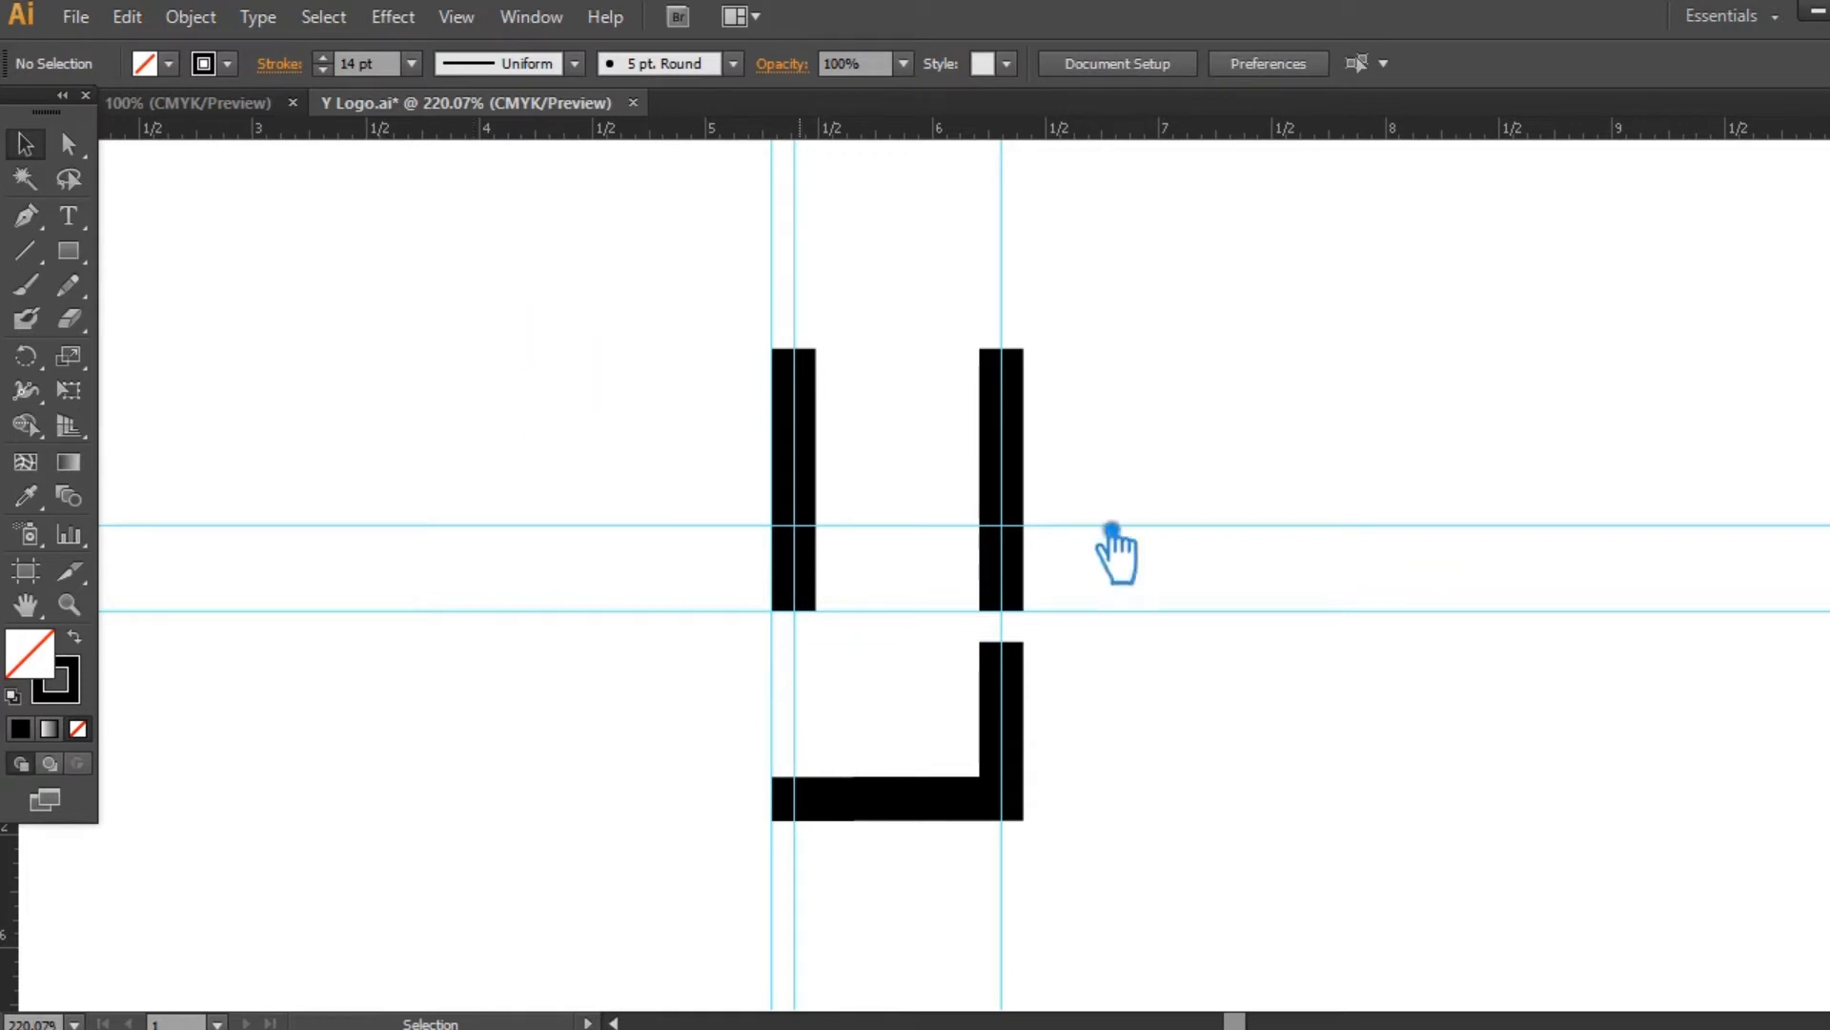
Join the lower ends of the two upper vertical strokes to form a U shape
{"action": "key", "text": "a"}
{"action": "left_click_drag", "start_coordinate": [1060, 625], "coordinate": [808, 615]}
{"action": "right_click", "coordinate": [806, 610]}
{"action": "left_click", "coordinate": [930, 804]}
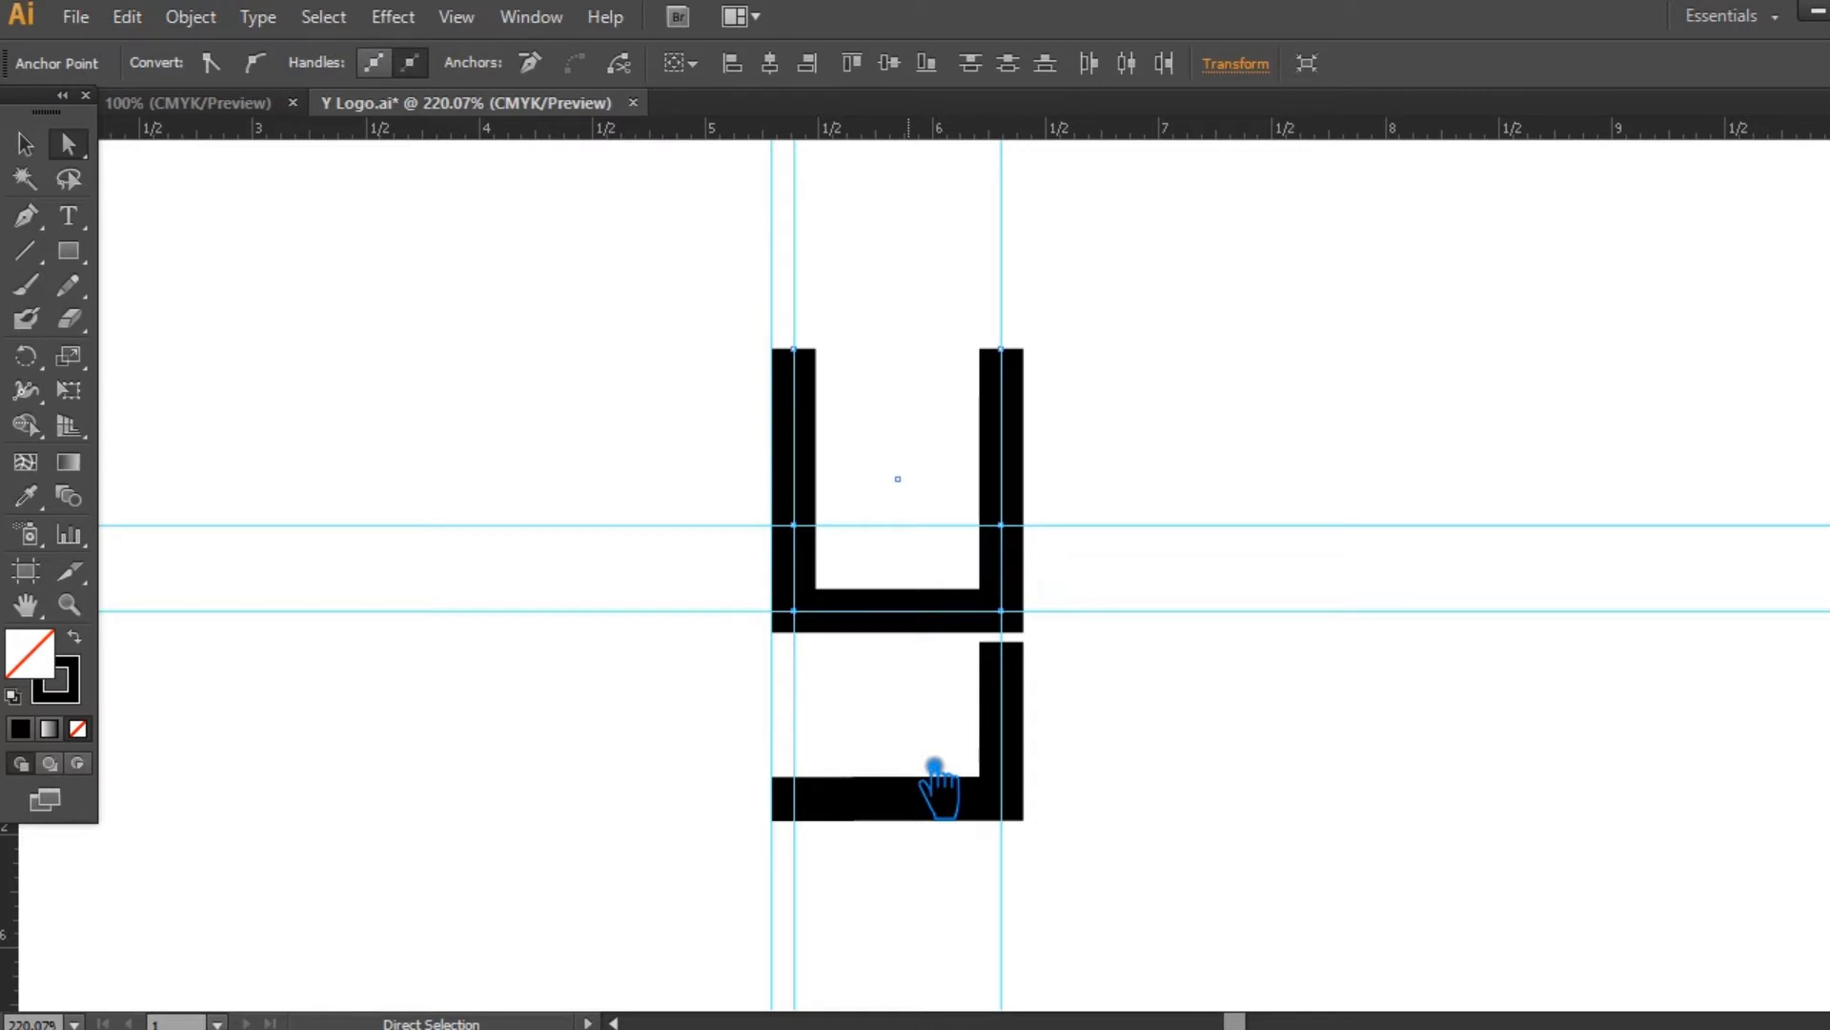
Apply the 15 pt. Round brush to the U-shaped path and to the lower L-shaped path
{"action": "left_click", "coordinate": [25, 143]}
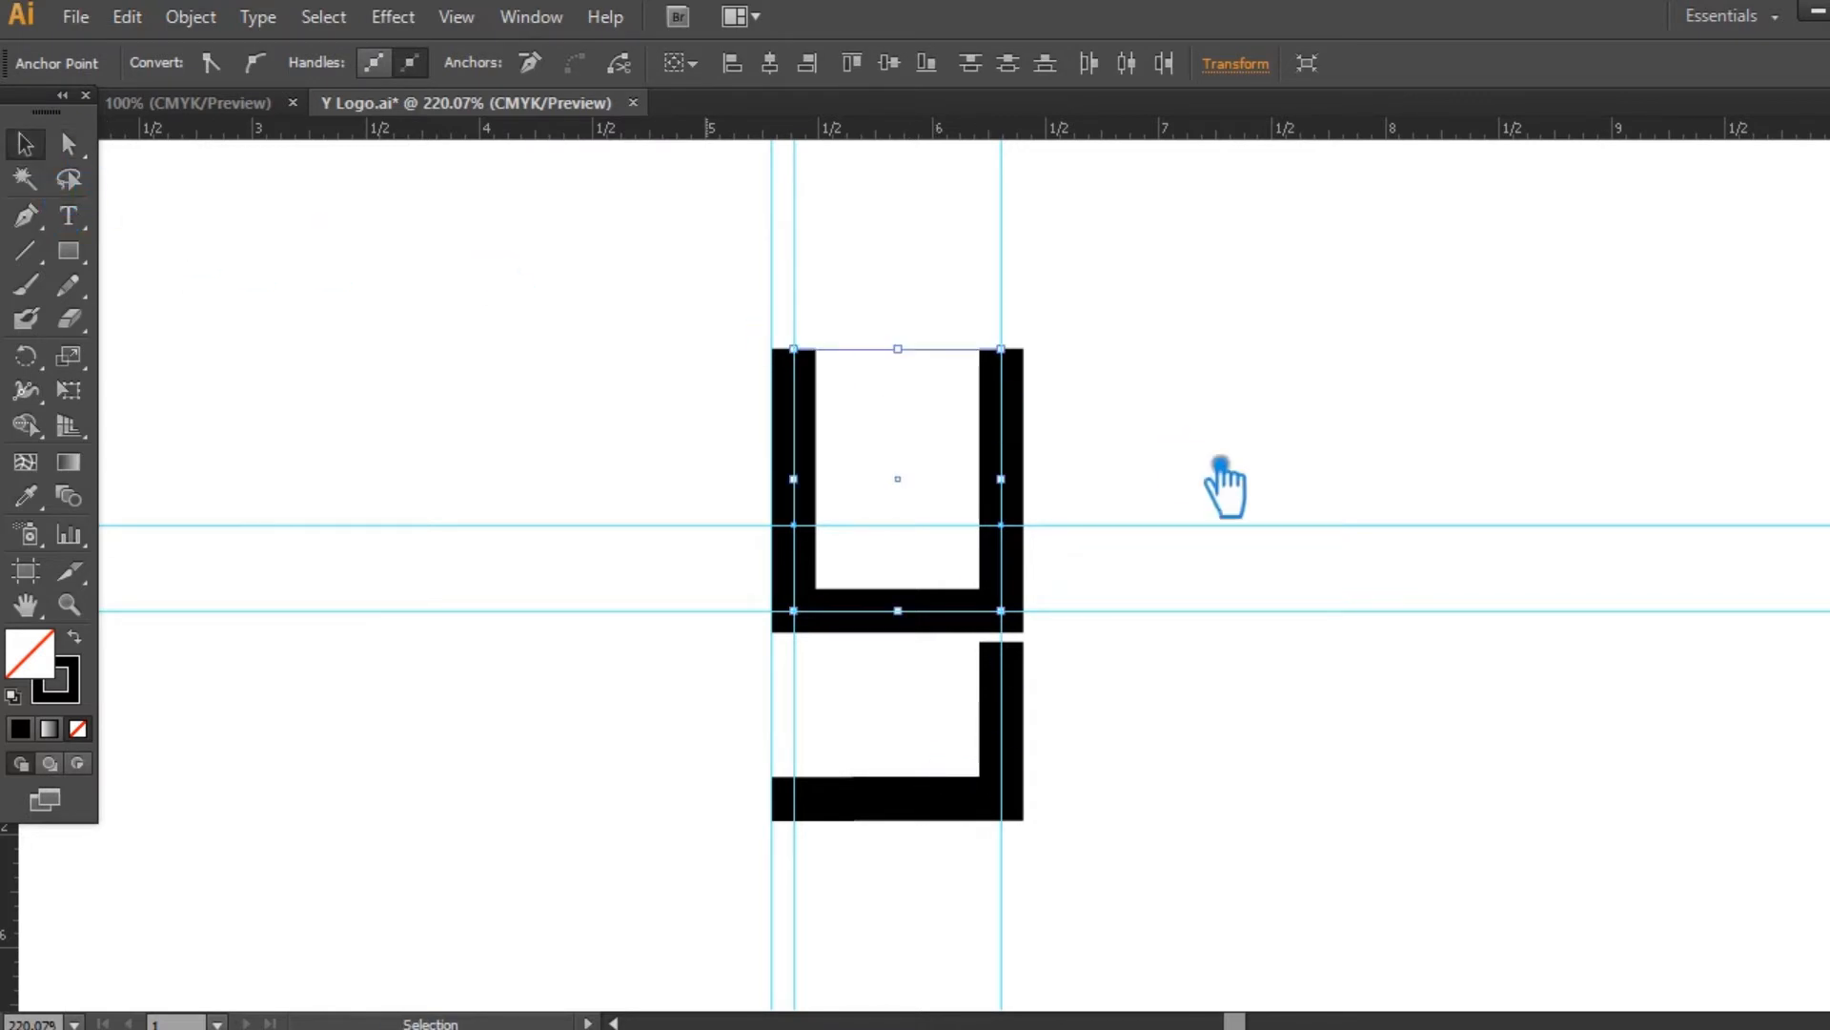
{"action": "left_click", "coordinate": [1066, 505]}
{"action": "left_click", "coordinate": [1016, 483]}
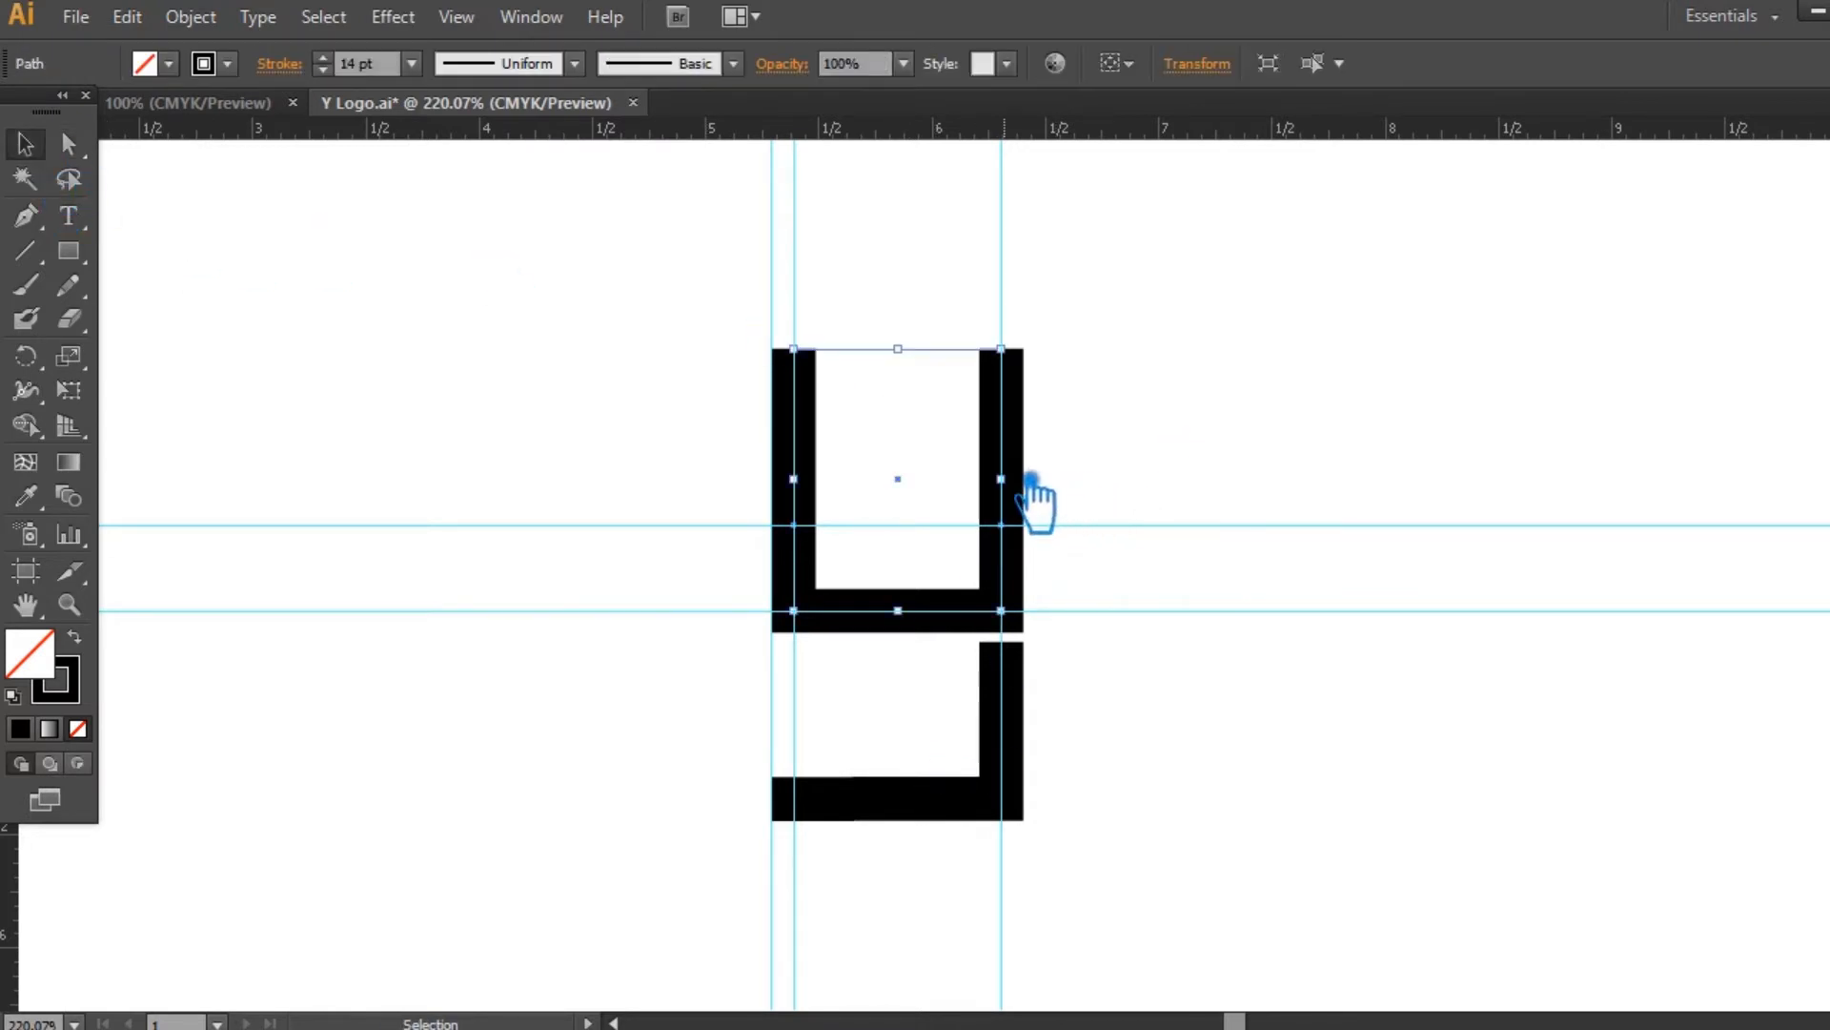
{"action": "left_click", "coordinate": [733, 63]}
{"action": "left_click", "coordinate": [529, 131]}
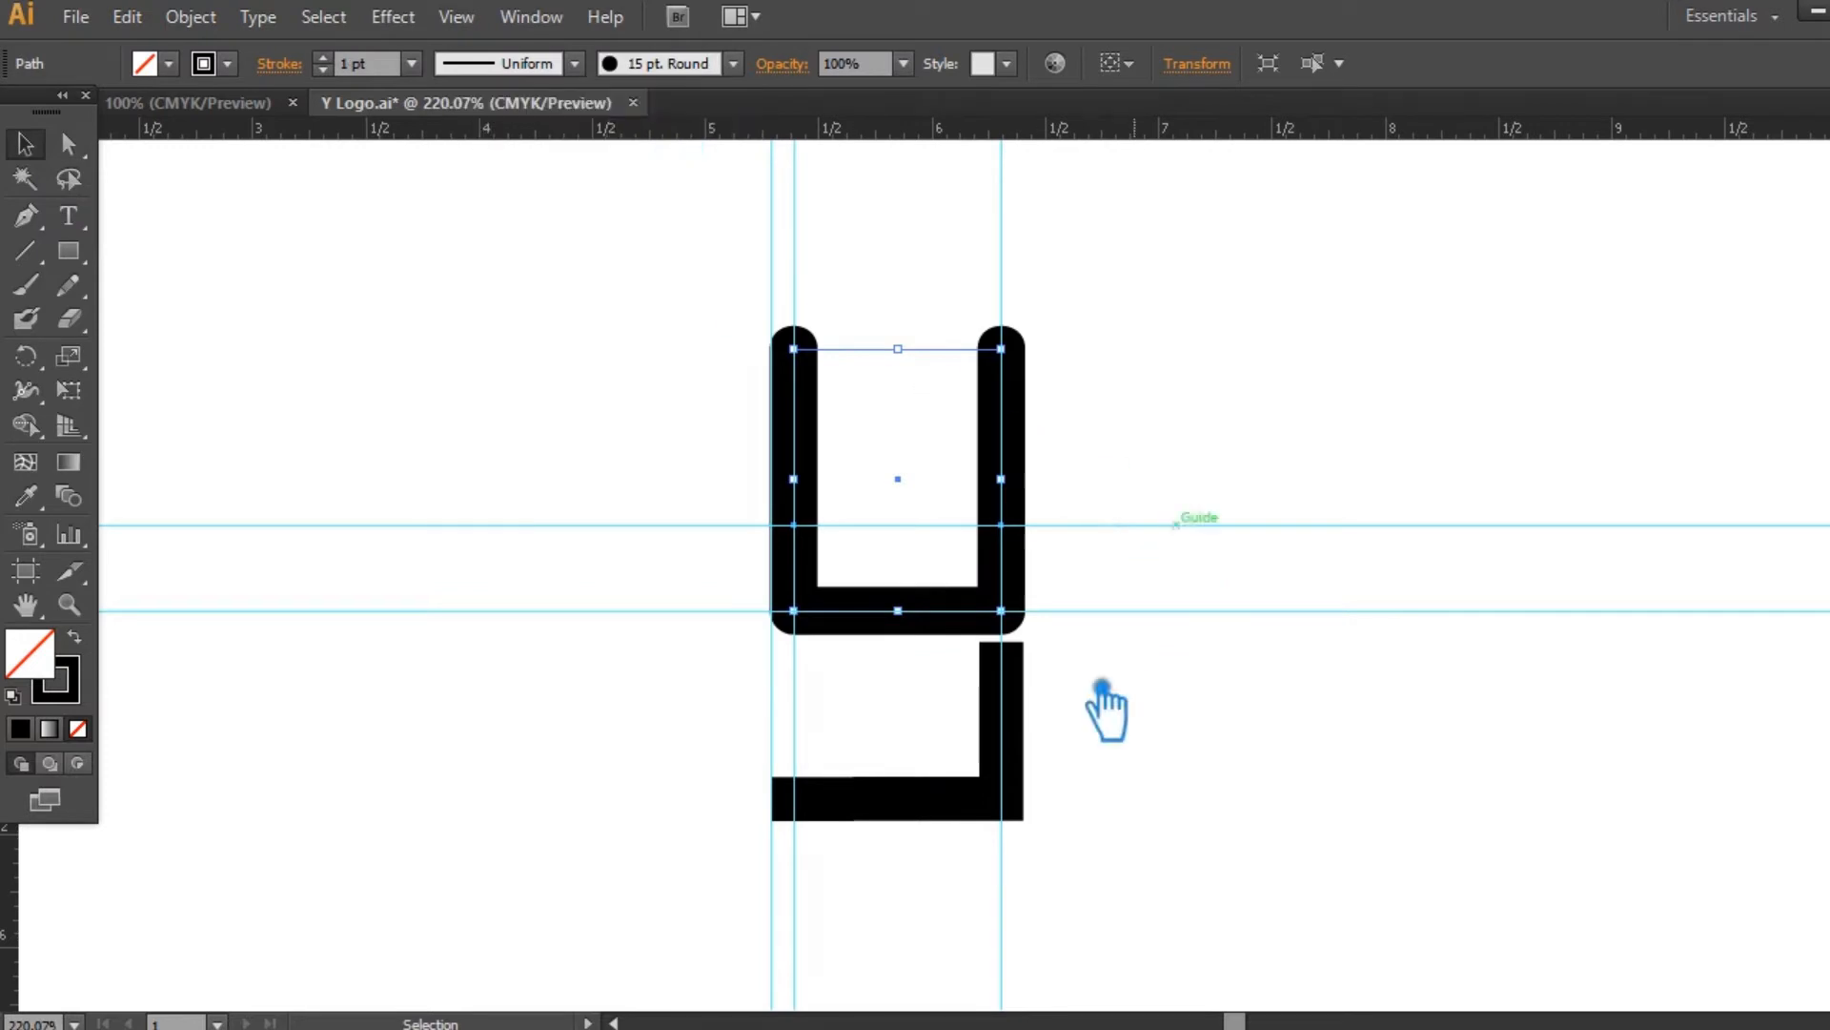
{"action": "left_click", "coordinate": [1022, 755]}
{"action": "left_click", "coordinate": [733, 63]}
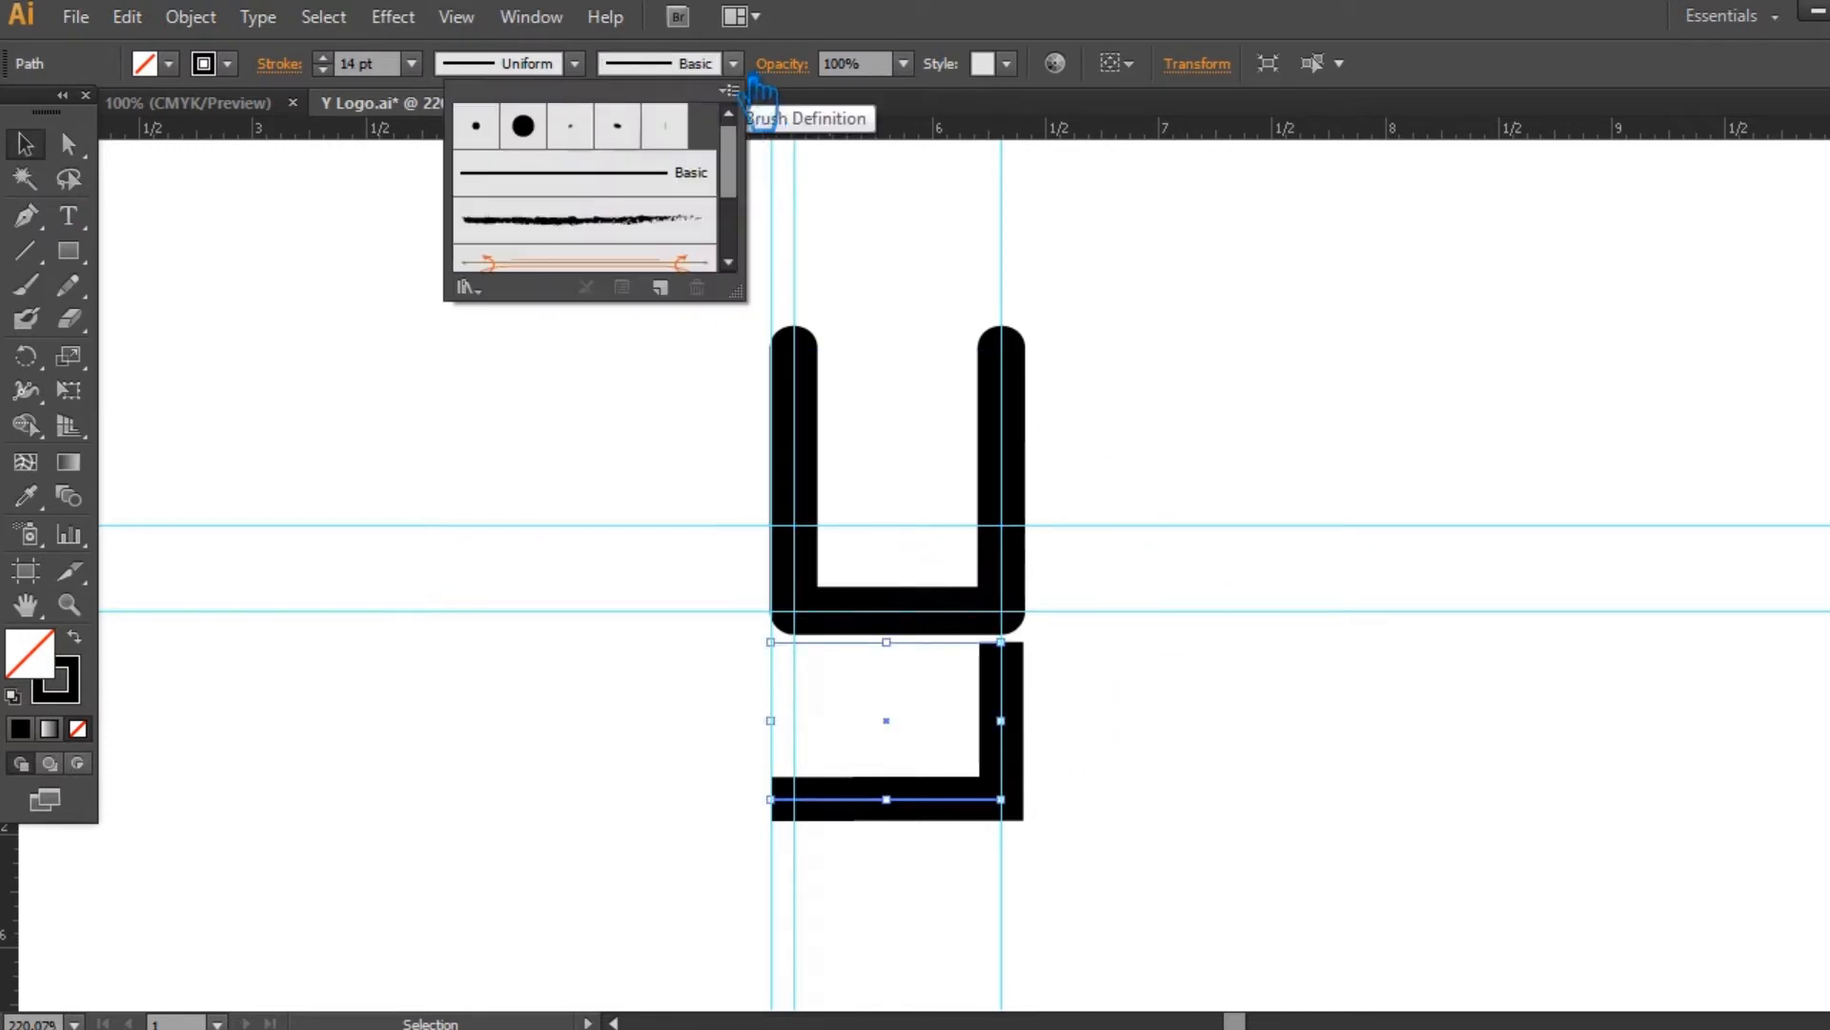
{"action": "left_click", "coordinate": [557, 145]}
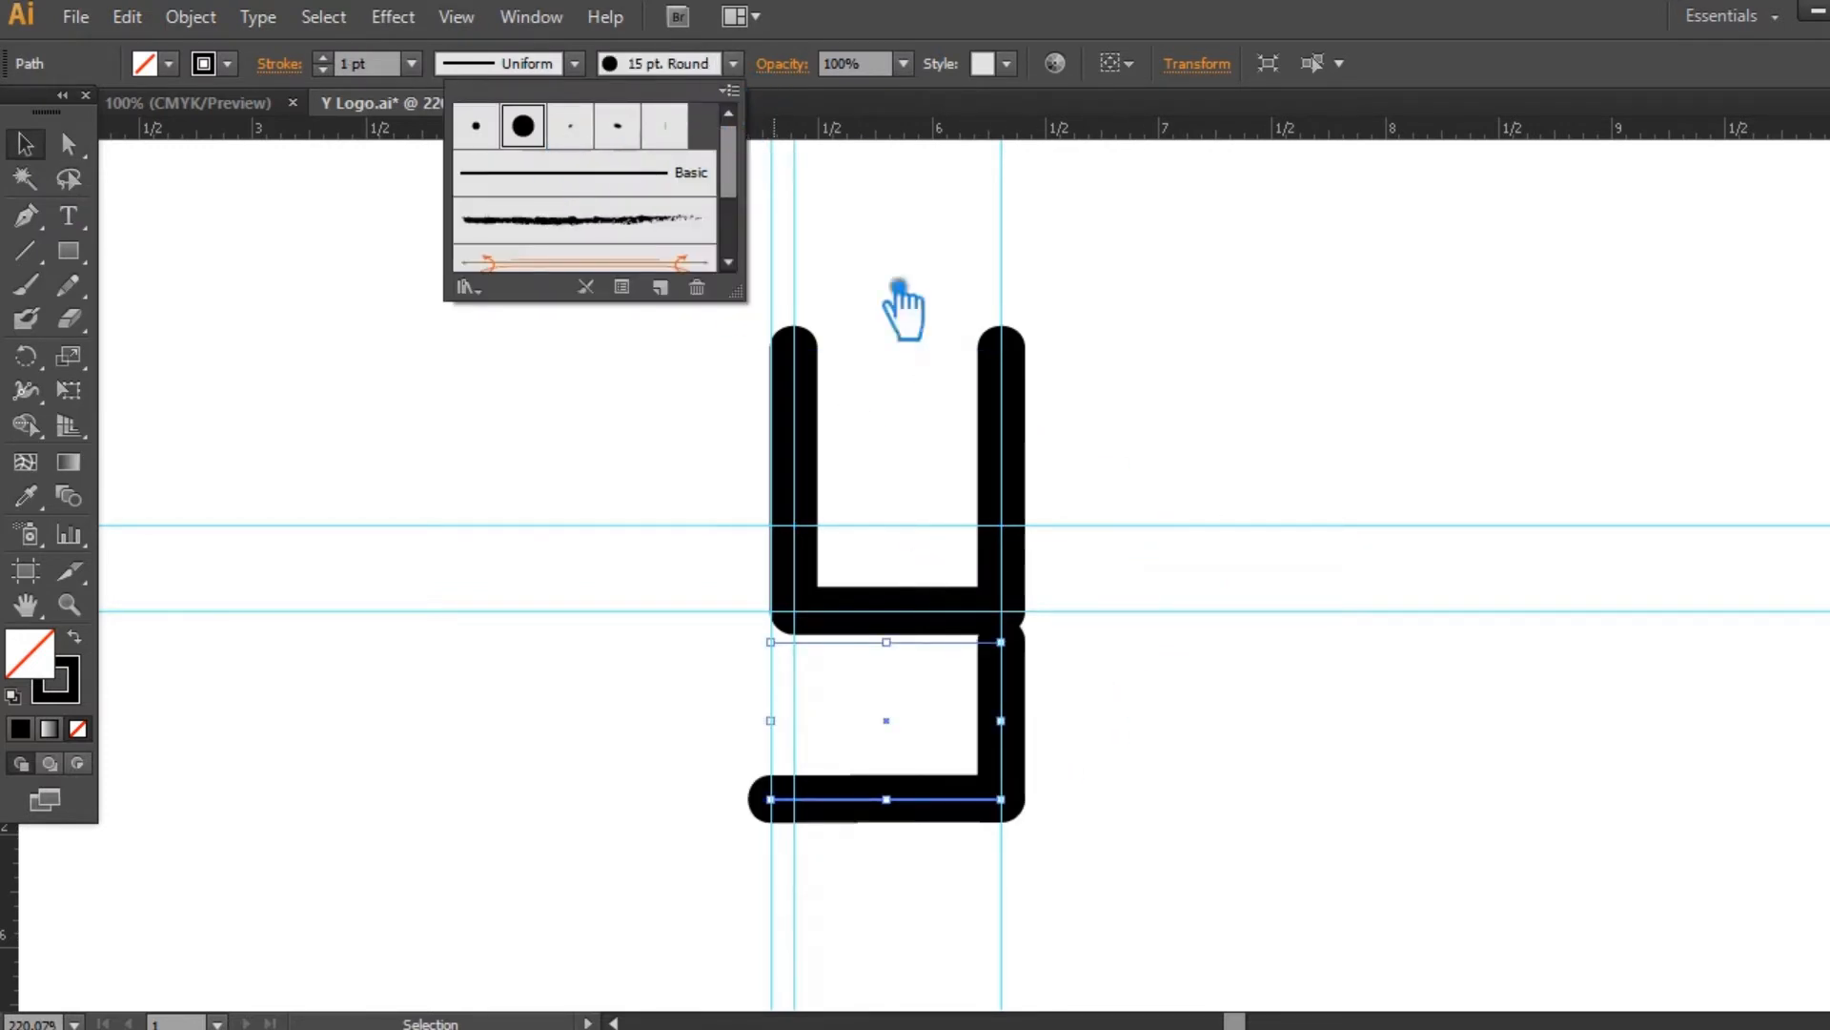
Move the lower path straight down until a small gap separates it from the U shape
{"action": "left_click", "coordinate": [1087, 768]}
{"action": "left_click", "coordinate": [1022, 786]}
{"action": "key", "text": "Down"}
{"action": "key", "text": "Down"}
{"action": "key", "text": "Down"}
{"action": "key", "text": "Down"}
{"action": "key", "text": "Down"}
{"action": "key", "text": "Down"}
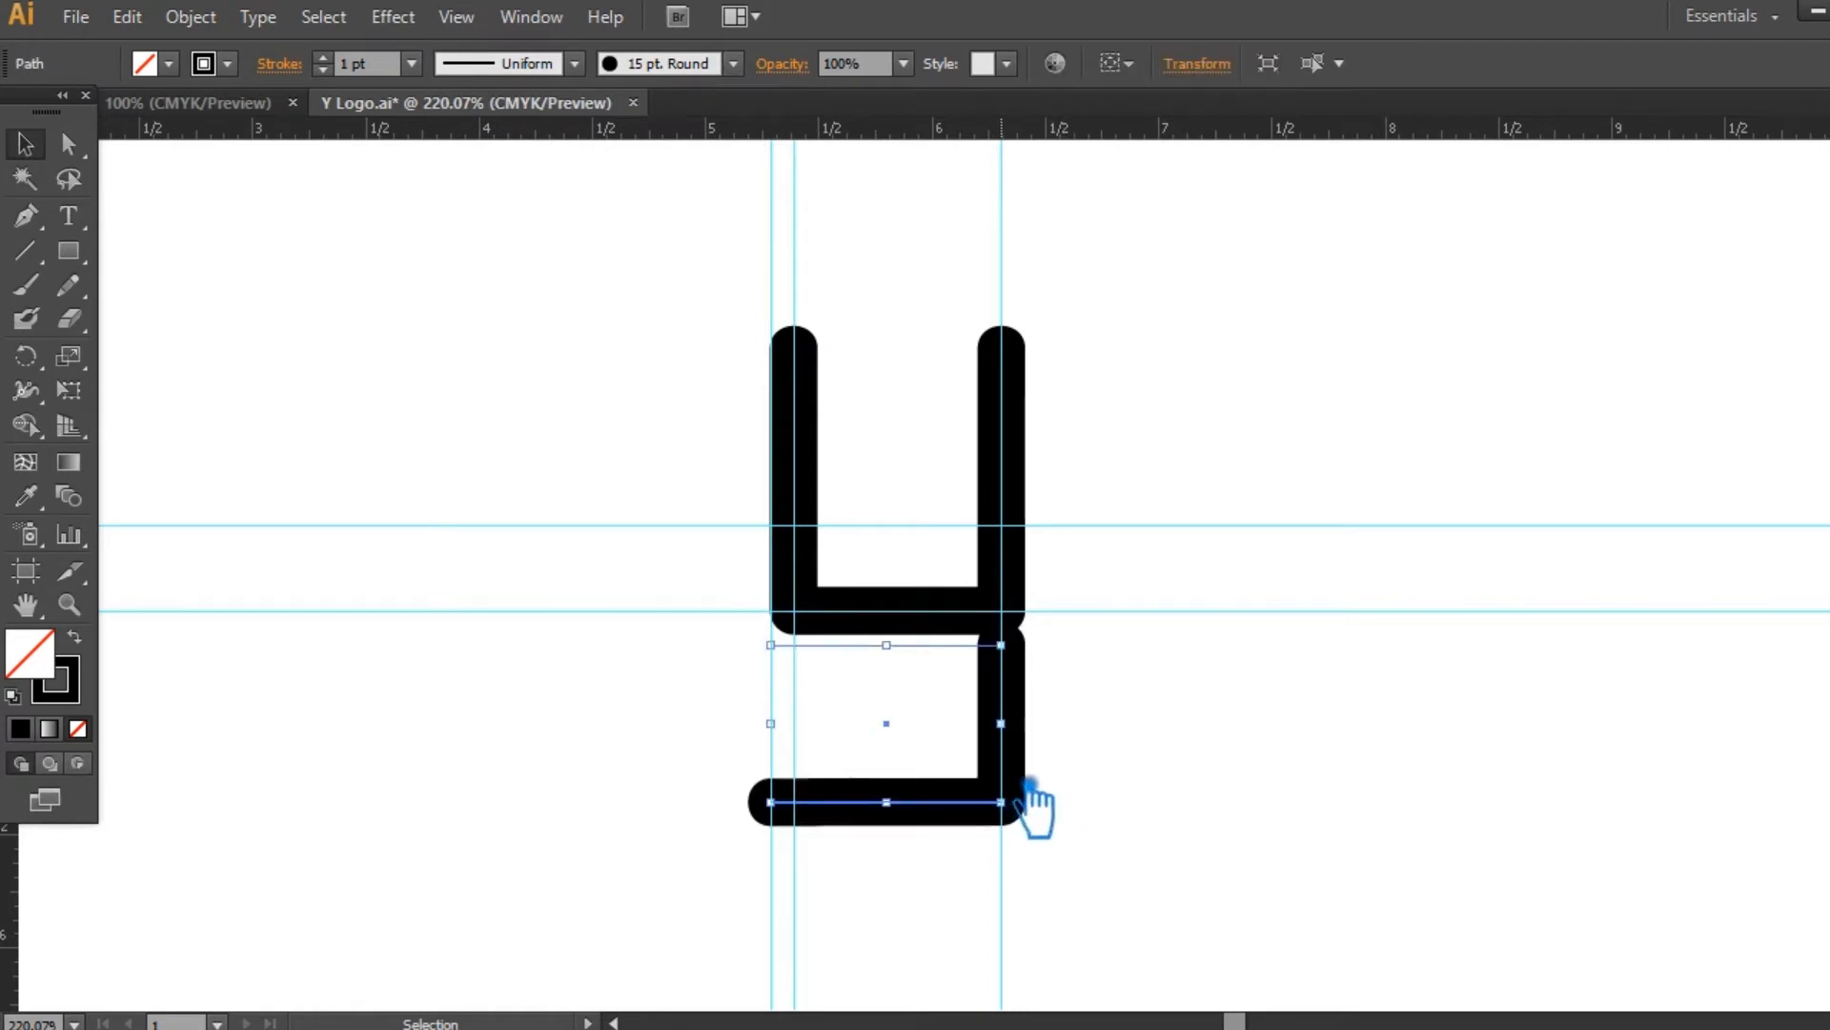
{"action": "key", "text": "Down"}
{"action": "key", "text": "Down"}
{"action": "key", "text": "Down"}
{"action": "key", "text": "Down"}
{"action": "key", "text": "Down"}
{"action": "key", "text": "Down"}
{"action": "key", "text": "Down"}
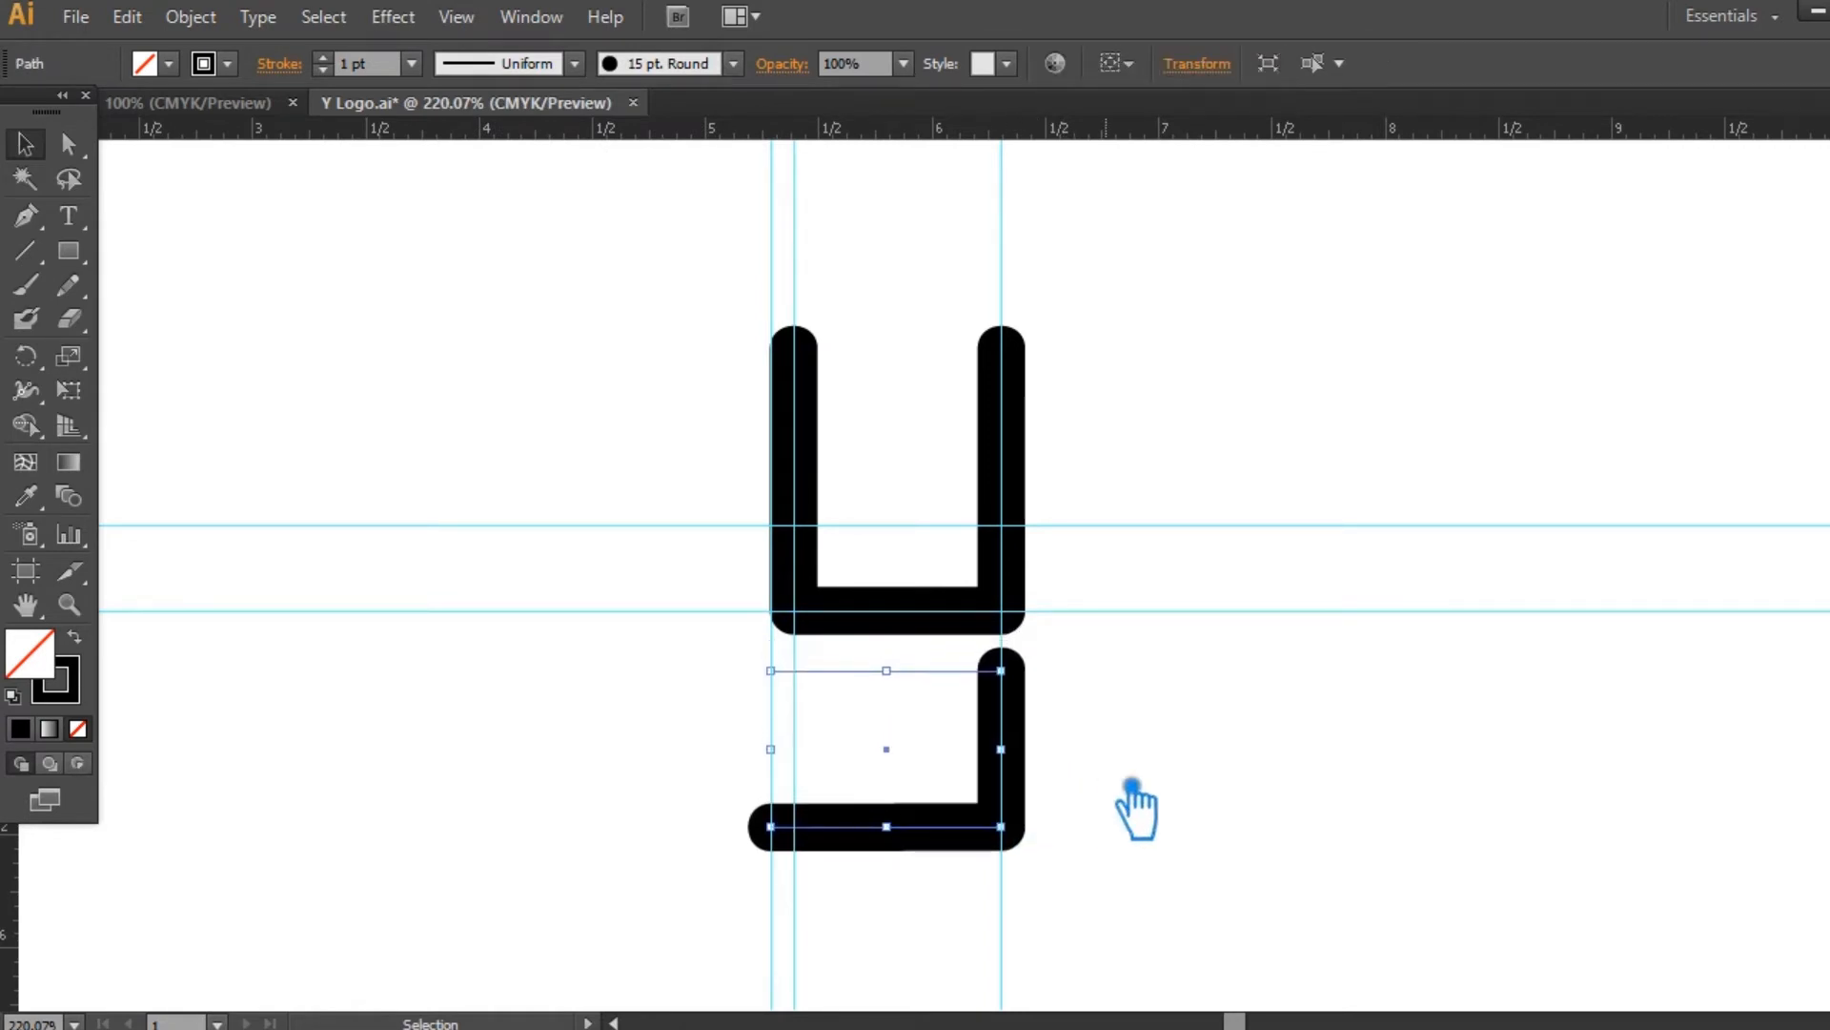
Shift the lower path's left end anchor right onto the second vertical guide, aligning it with the U's left stroke, and save the file
{"action": "key", "text": "a"}
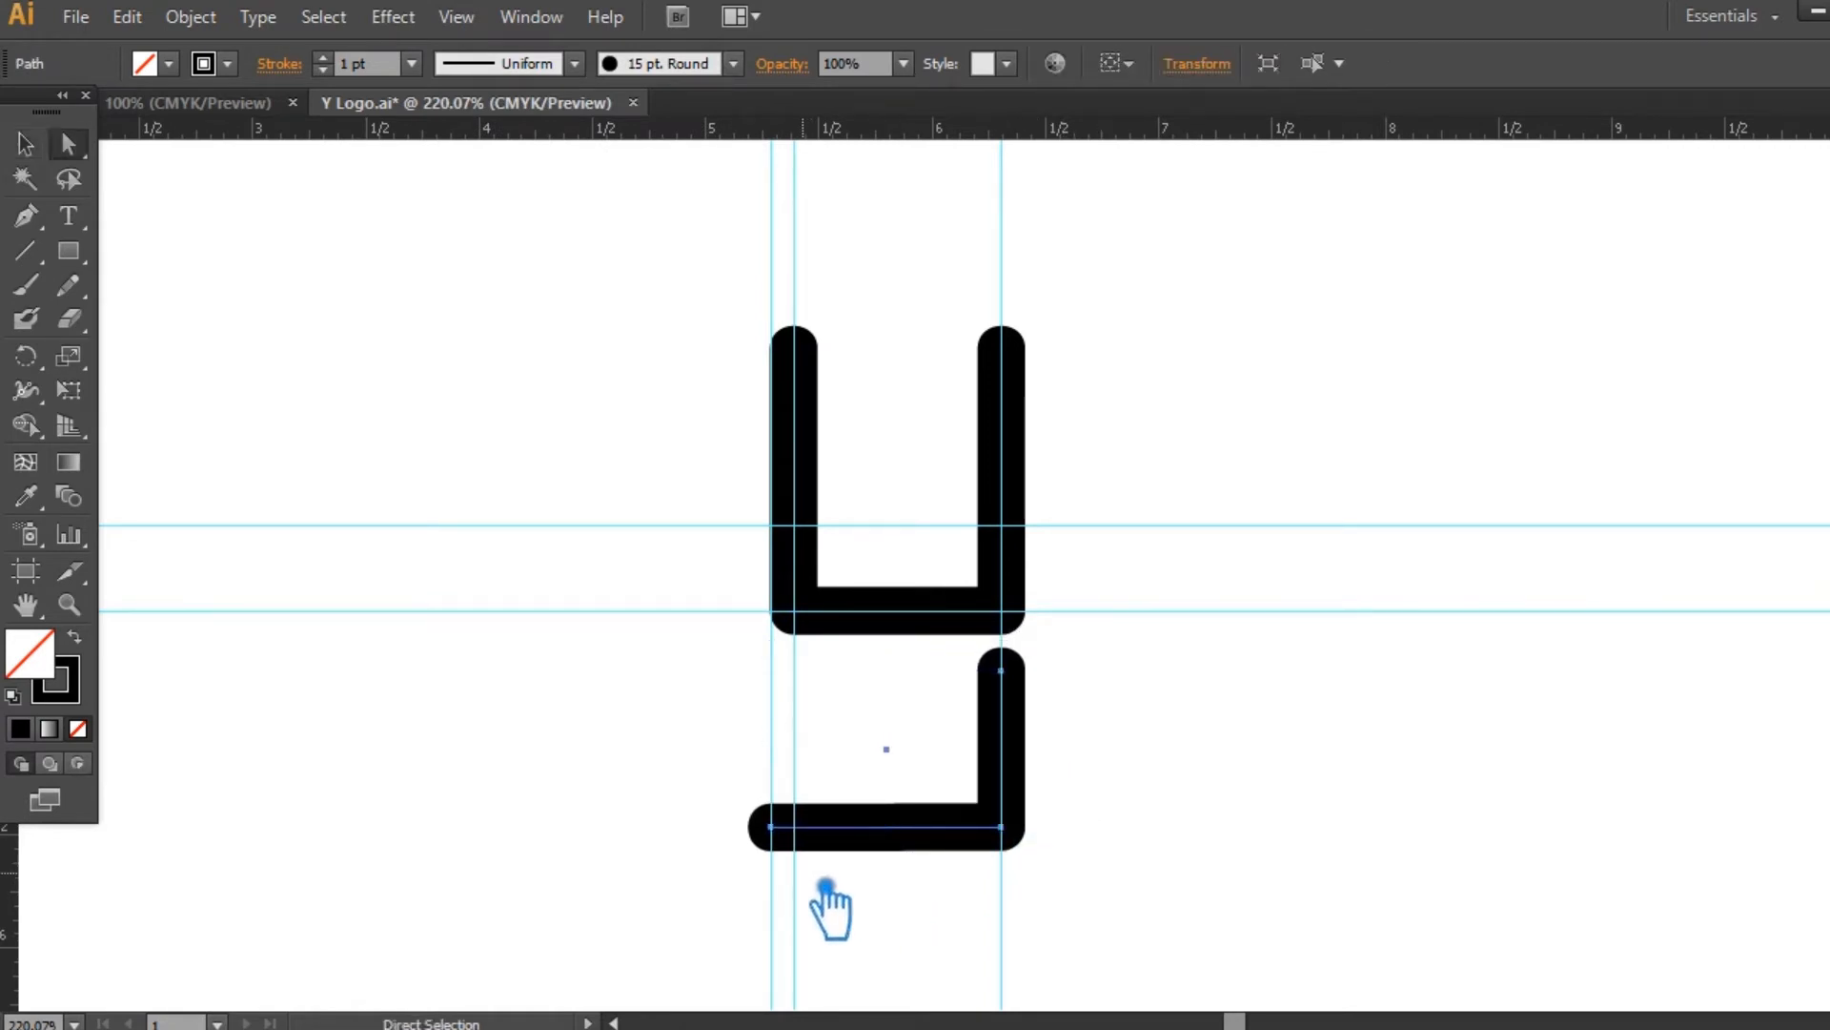
{"action": "left_click", "coordinate": [770, 827]}
{"action": "key", "text": "Right"}
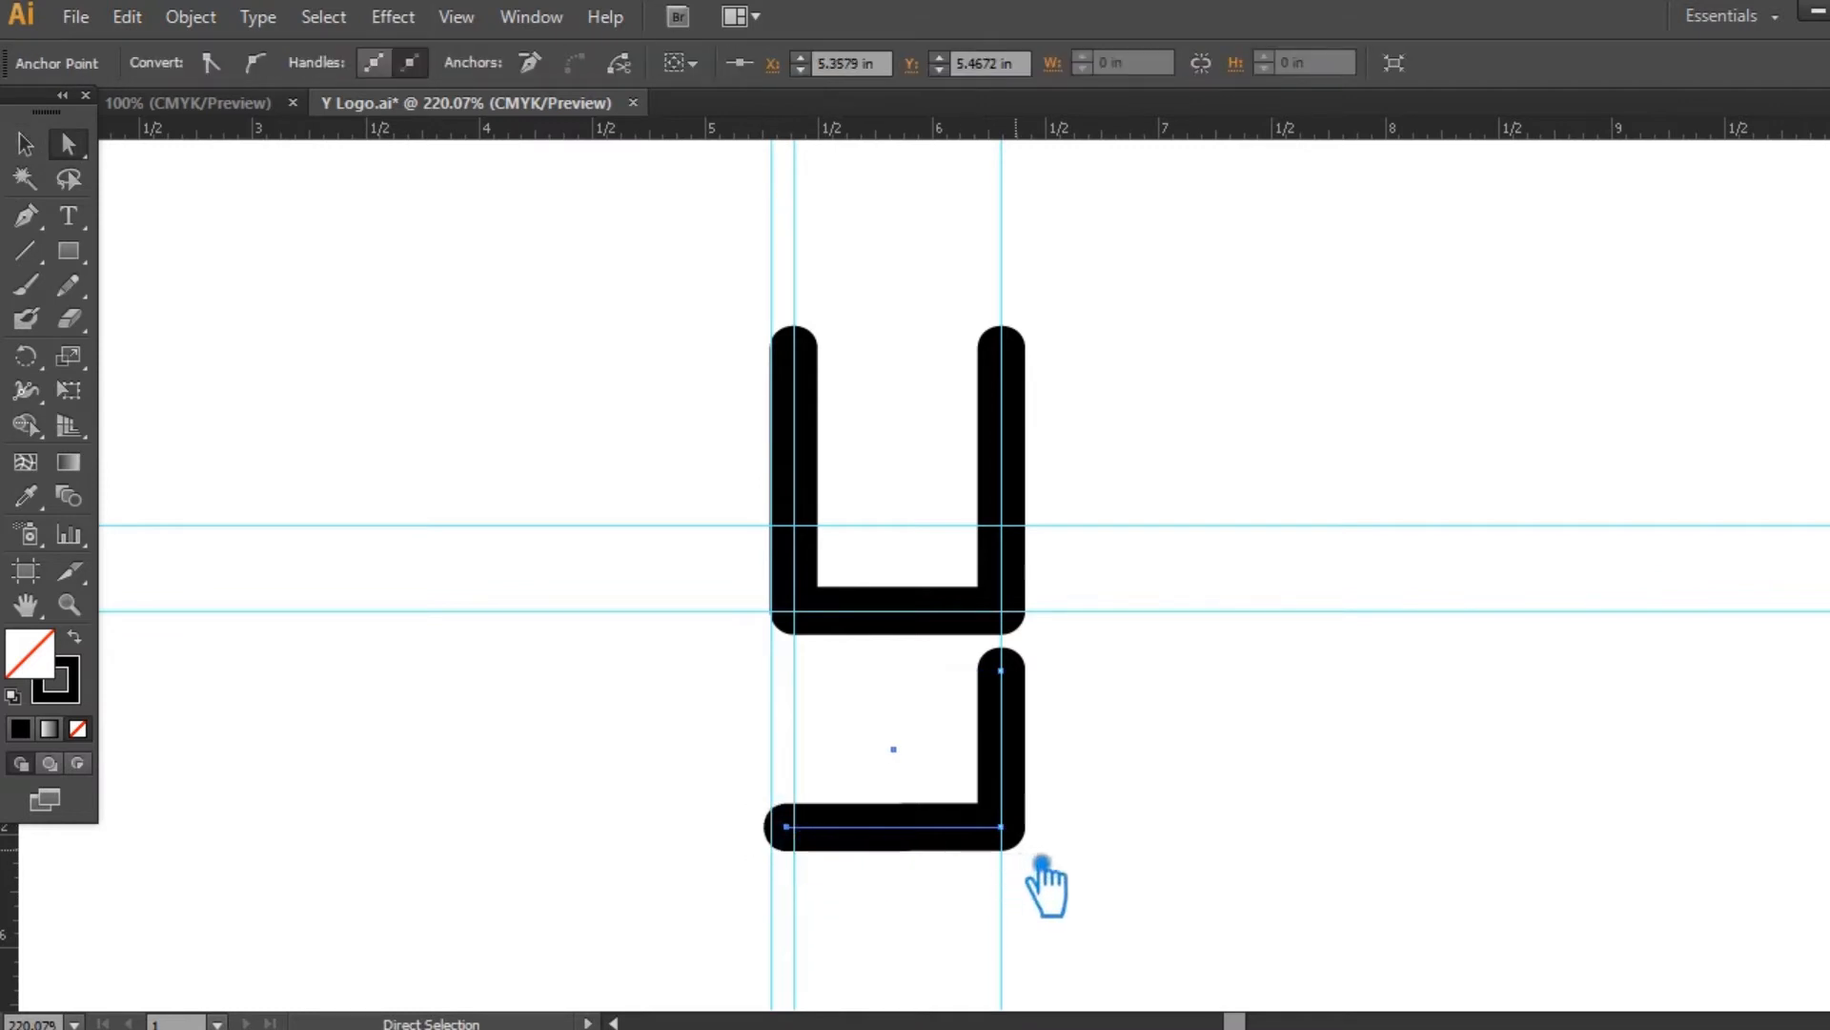
{"action": "left_click", "coordinate": [25, 143]}
{"action": "left_click", "coordinate": [1298, 674]}
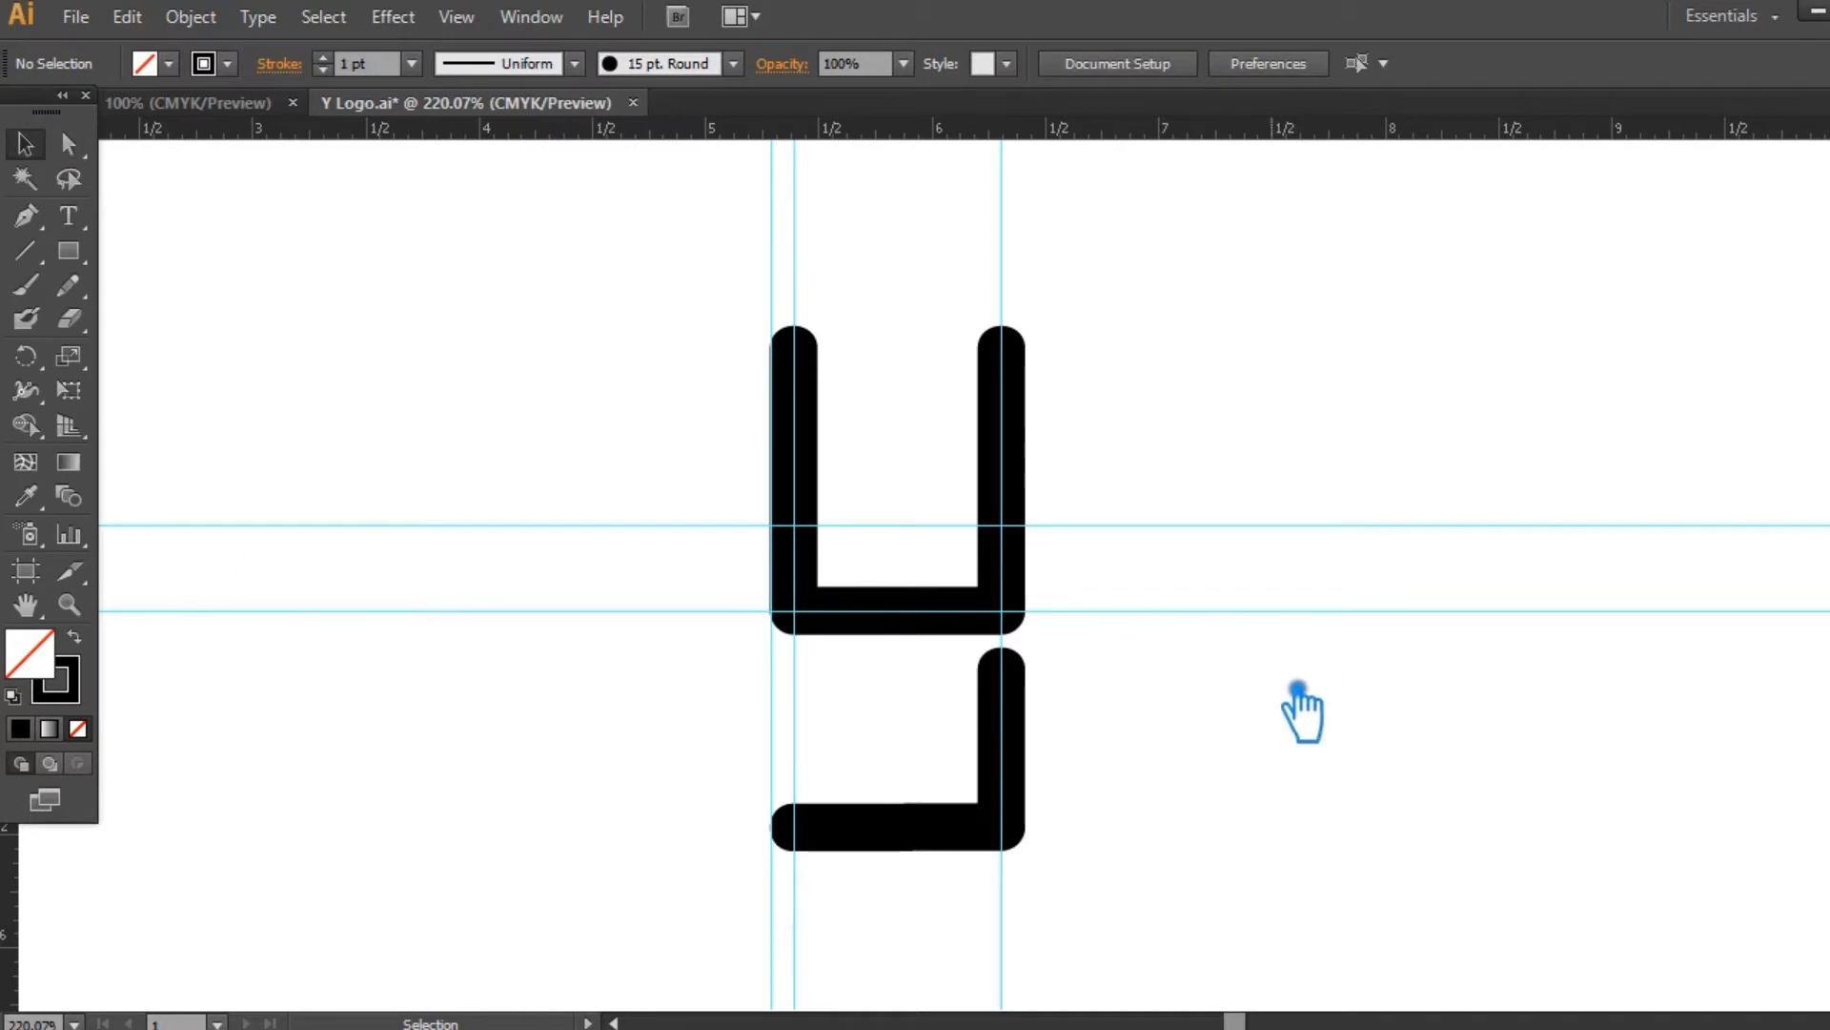
{"action": "key", "text": "ctrl+s"}
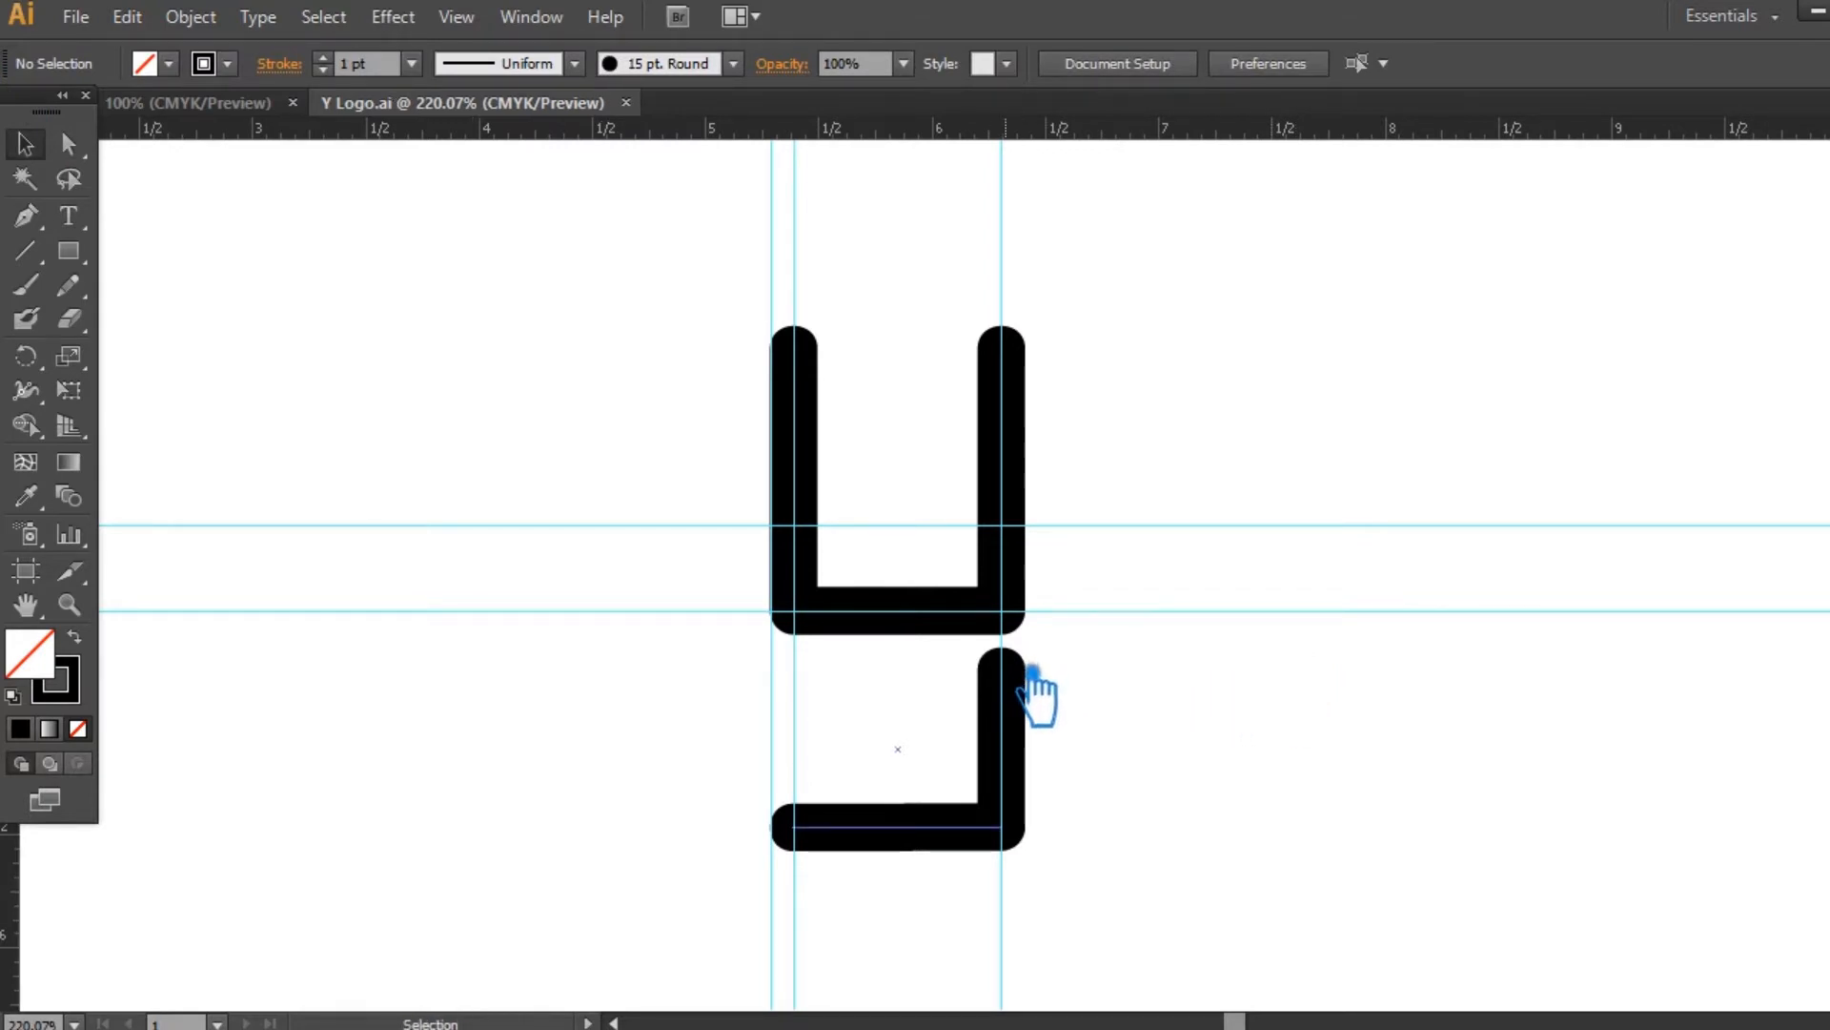
Raise the top anchor of the lower path's vertical stroke to the lower horizontal guide so it meets the U shape's corner
{"action": "key", "text": "a"}
{"action": "left_click", "coordinate": [1031, 679]}
{"action": "left_click_drag", "start_coordinate": [1027, 684], "coordinate": [1027, 677]}
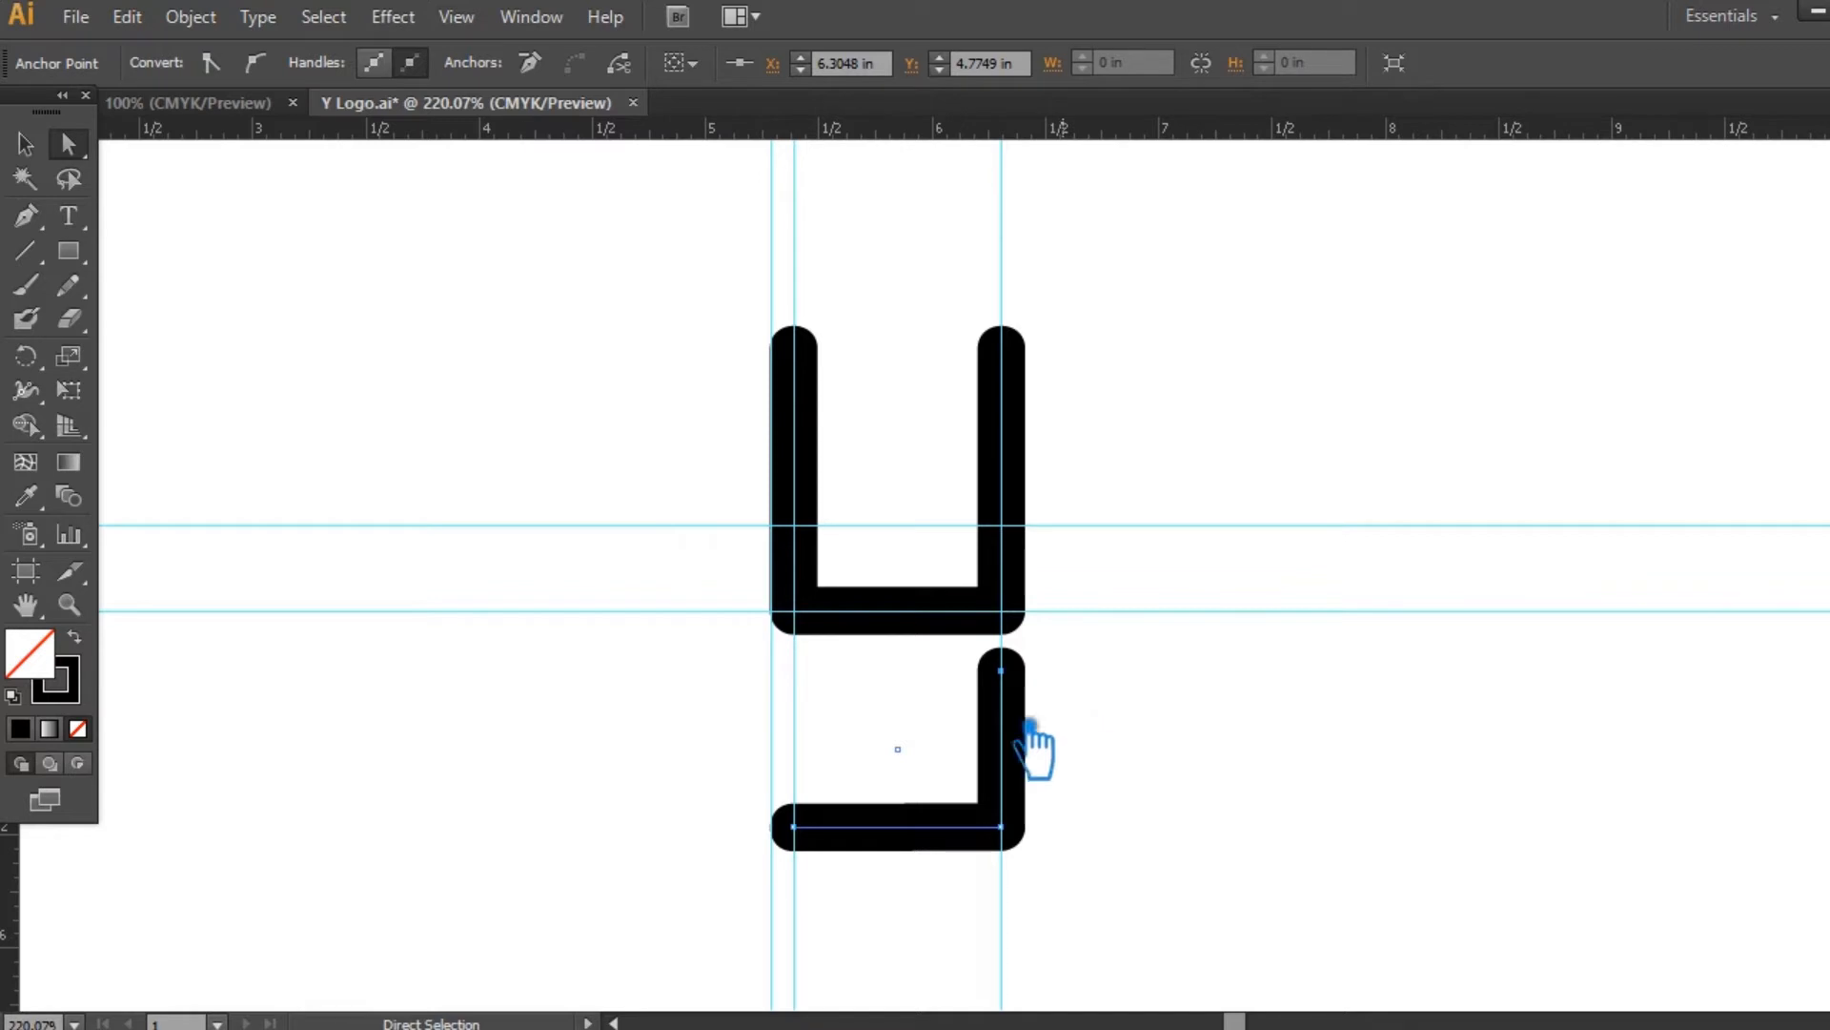
{"action": "key", "text": "Up"}
{"action": "key", "text": "Up"}
{"action": "key", "text": "Up"}
{"action": "key", "text": "Up"}
{"action": "key", "text": "Up"}
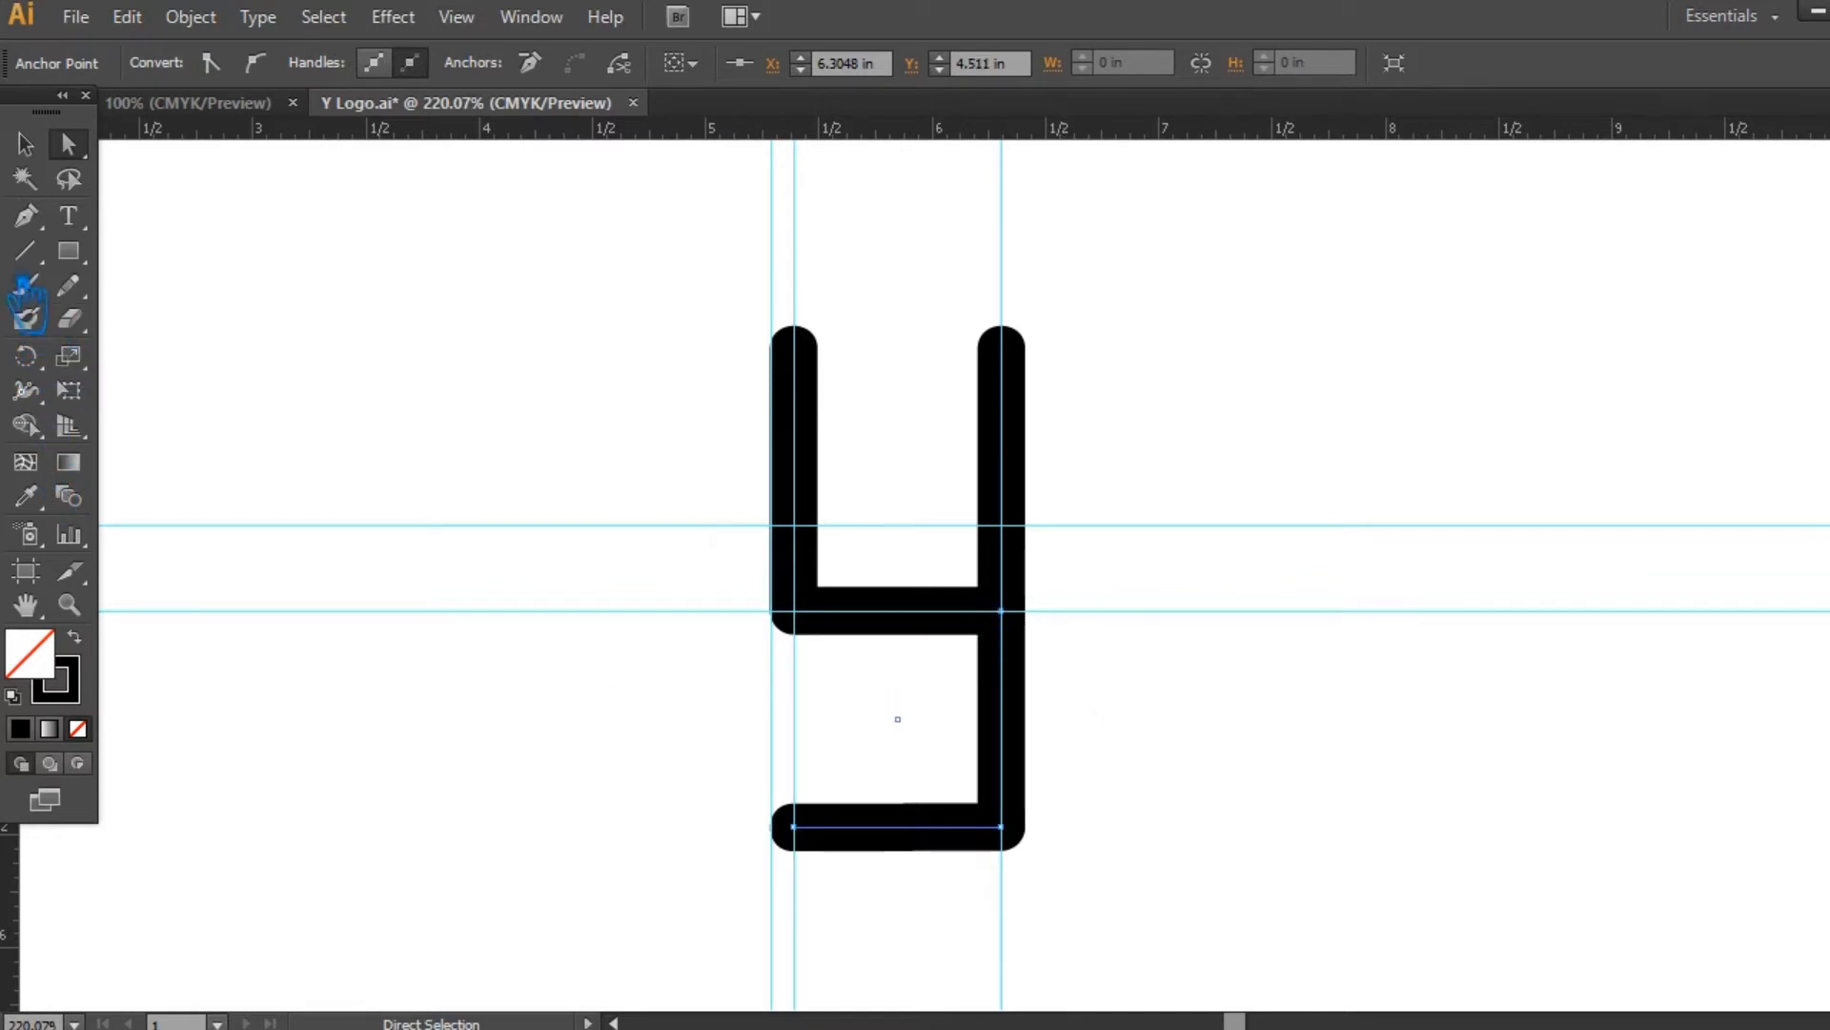
Lower the top end anchors of both upper arms slightly to shorten the U shape
{"action": "left_click", "coordinate": [25, 143]}
{"action": "key", "text": "a"}
{"action": "left_click_drag", "start_coordinate": [697, 284], "coordinate": [1111, 408]}
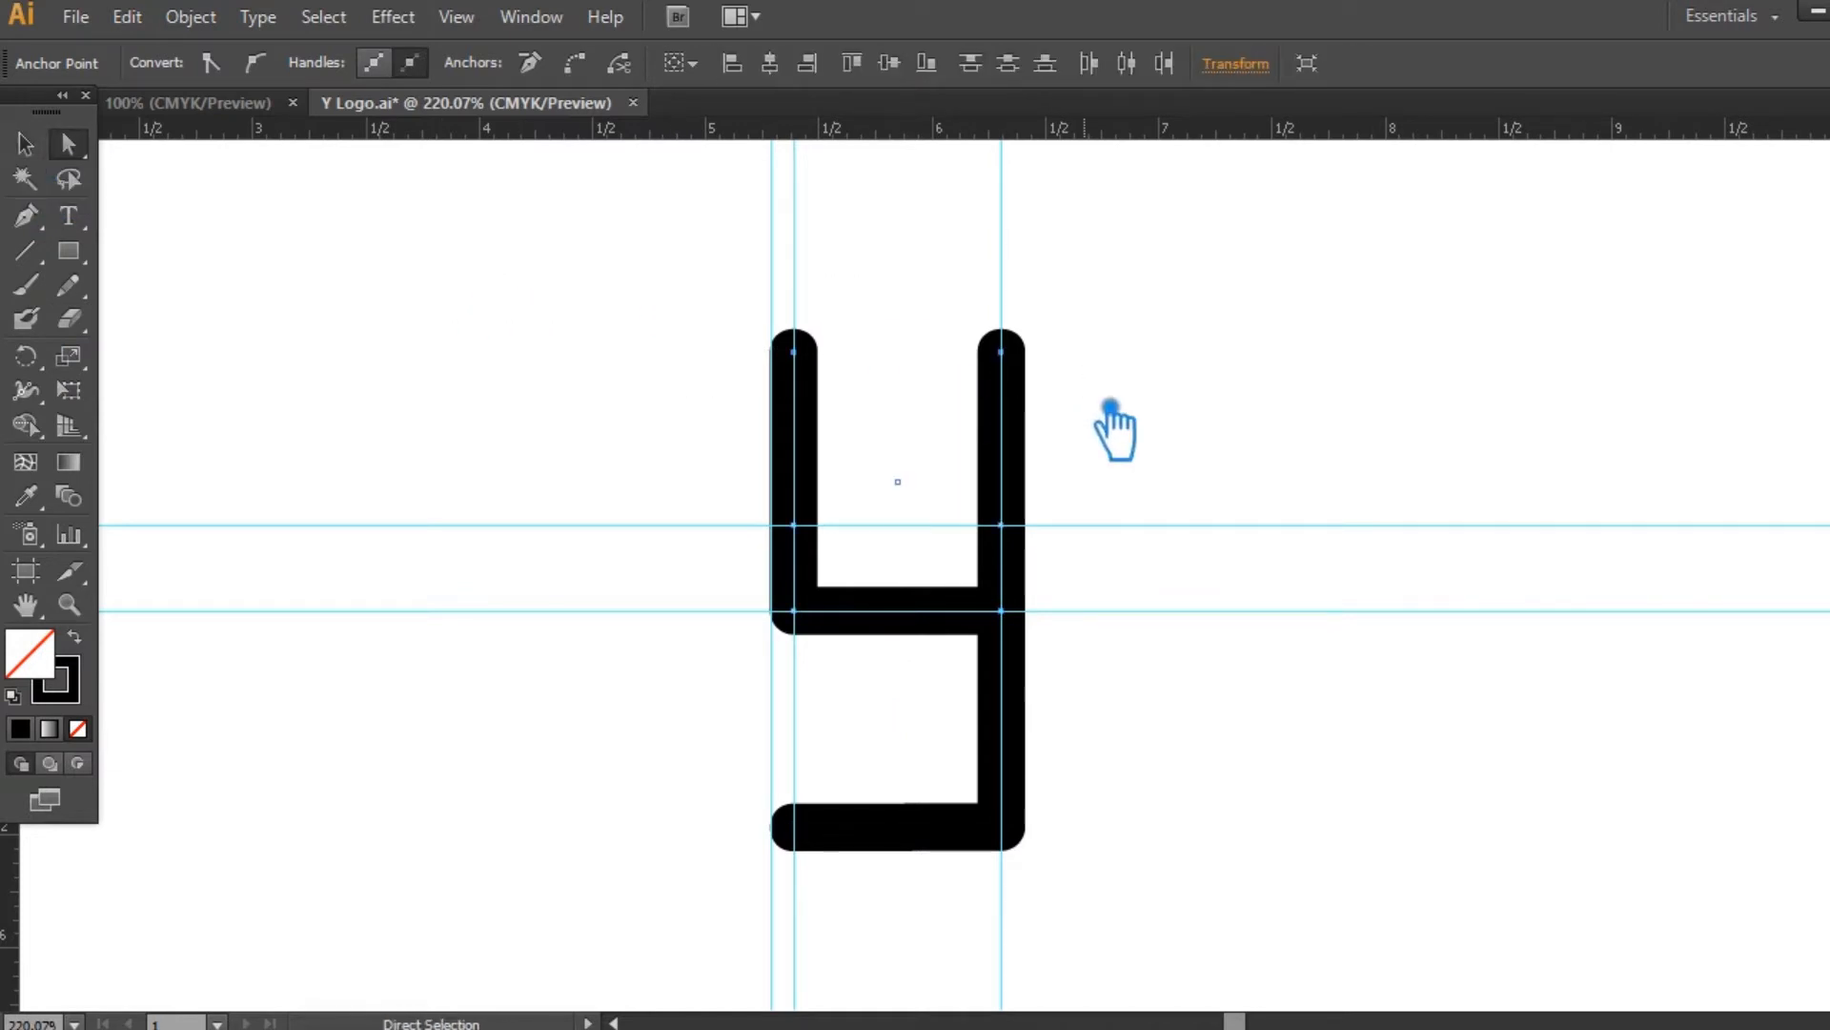
Raise the lower horizontal stroke's two anchors by about 0.1 in to shorten the tail of the Y
{"action": "left_click_drag", "start_coordinate": [1080, 884], "coordinate": [743, 802]}
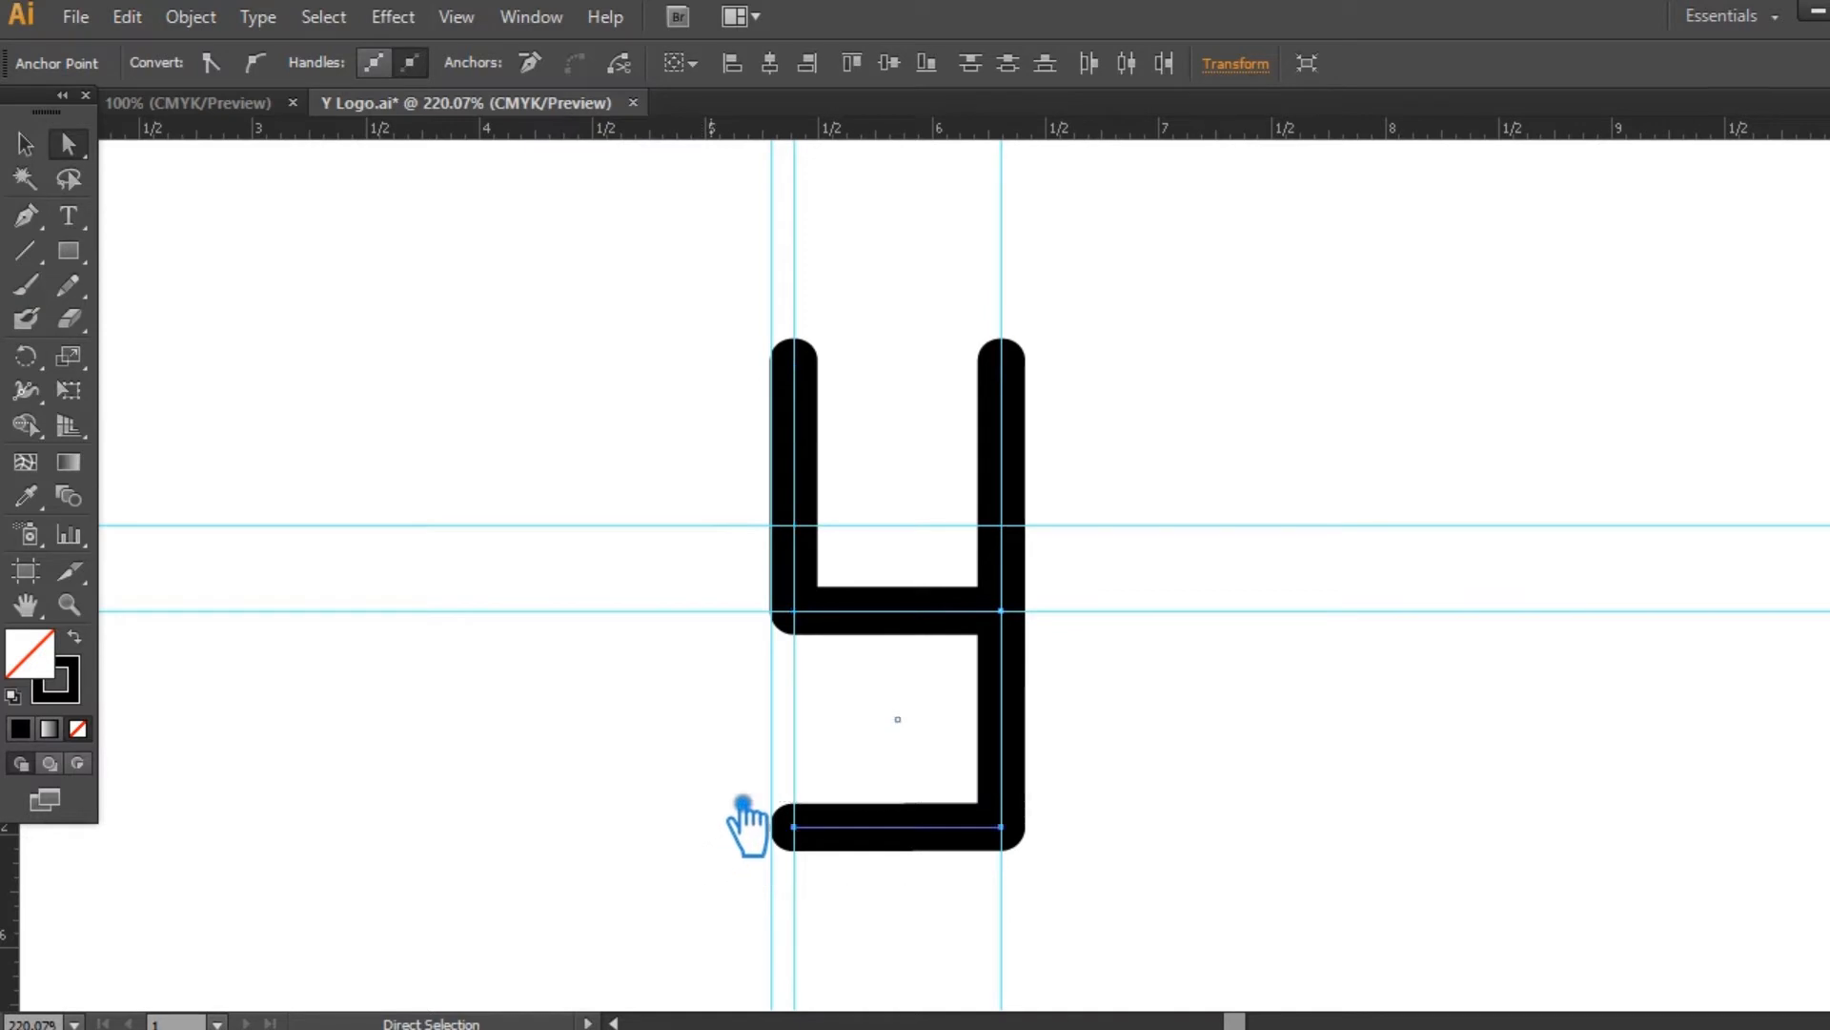
{"action": "key", "text": "Up"}
{"action": "key", "text": "Up"}
{"action": "key", "text": "Up"}
{"action": "key", "text": "Up"}
{"action": "key", "text": "Up"}
{"action": "key", "text": "Up"}
{"action": "key", "text": "Up"}
{"action": "key", "text": "Up"}
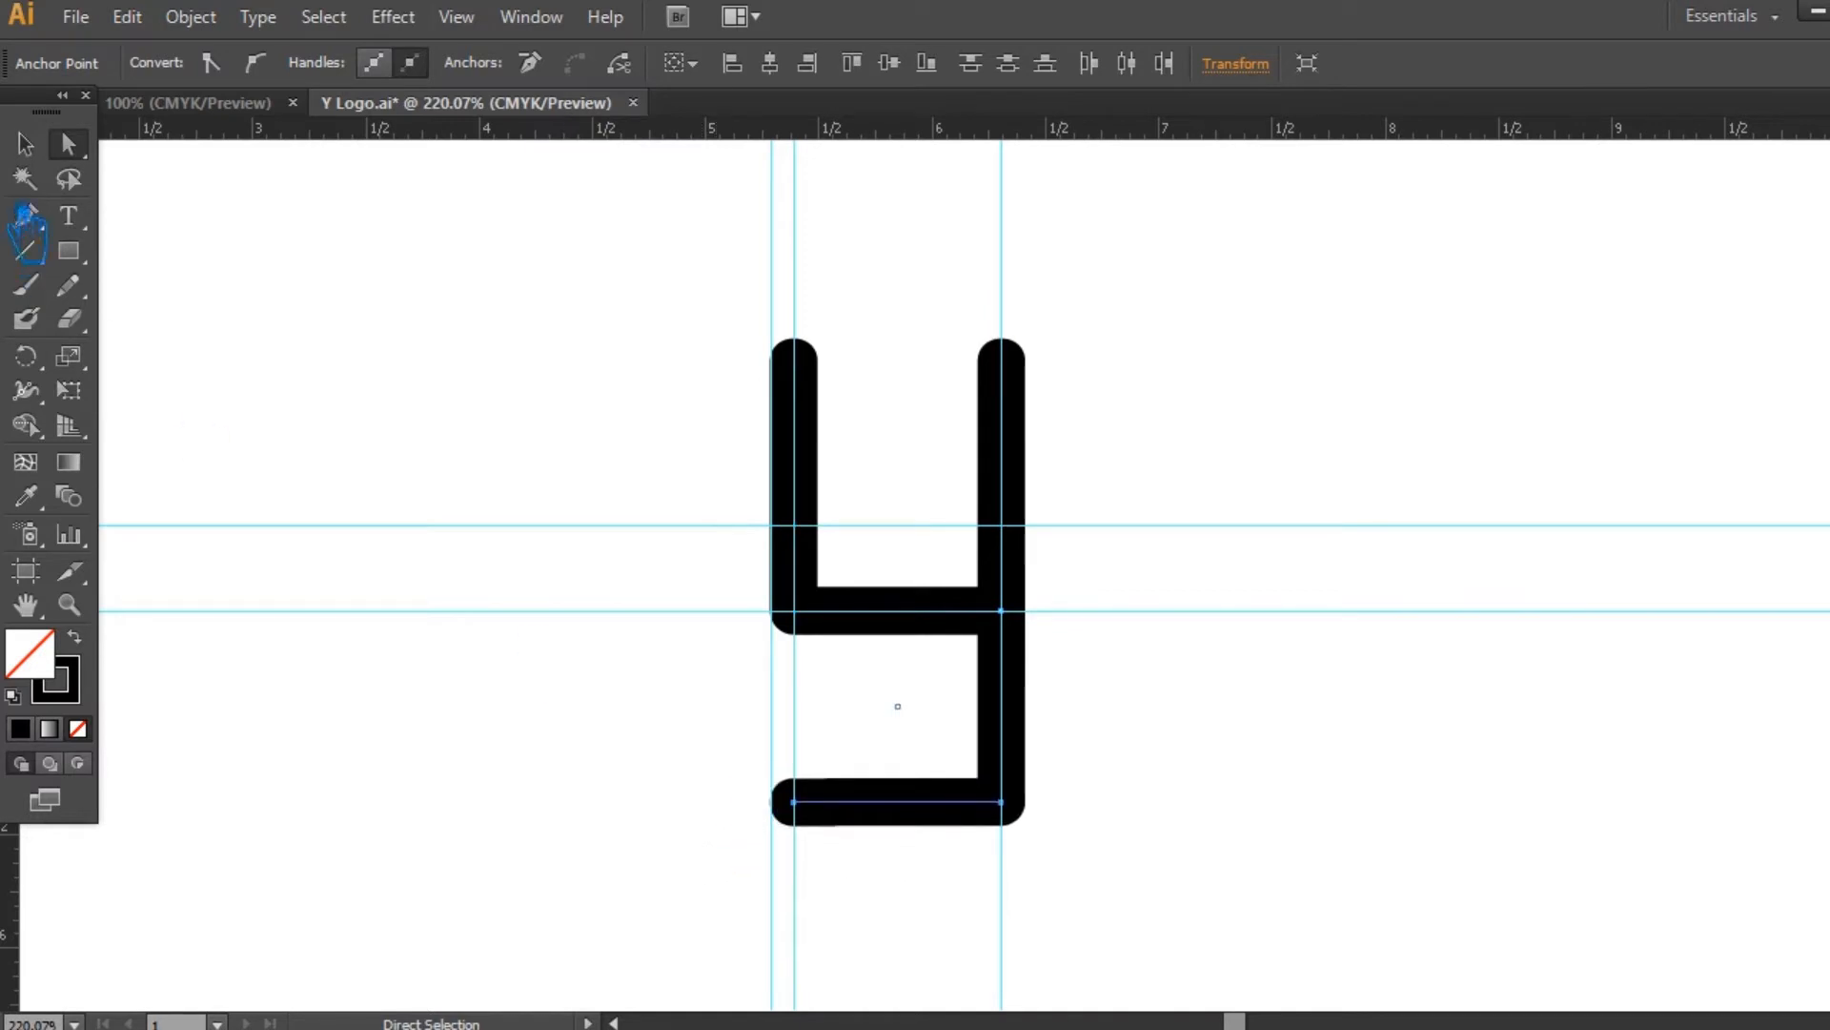
{"action": "left_click", "coordinate": [1219, 523]}
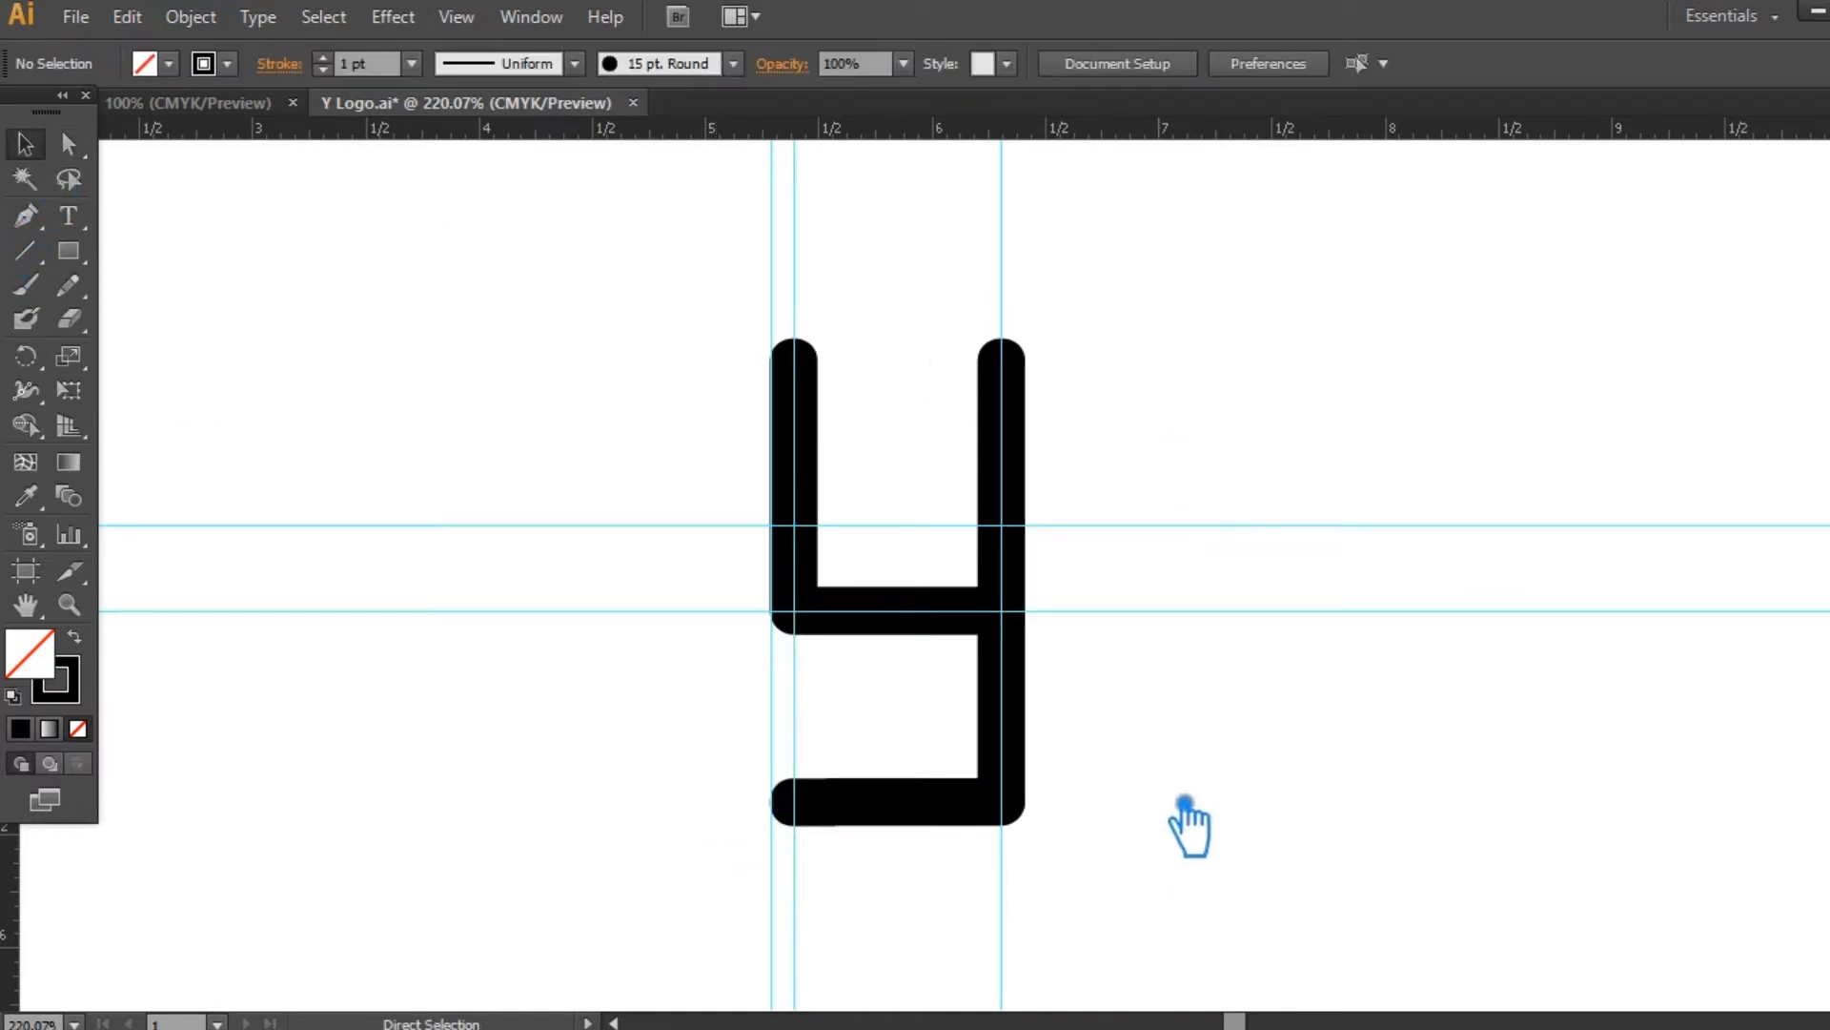
Expand the appearance of all the brushed strokes and unite them into one solid Y shape with Pathfinder
{"action": "left_click_drag", "start_coordinate": [1144, 913], "coordinate": [669, 296]}
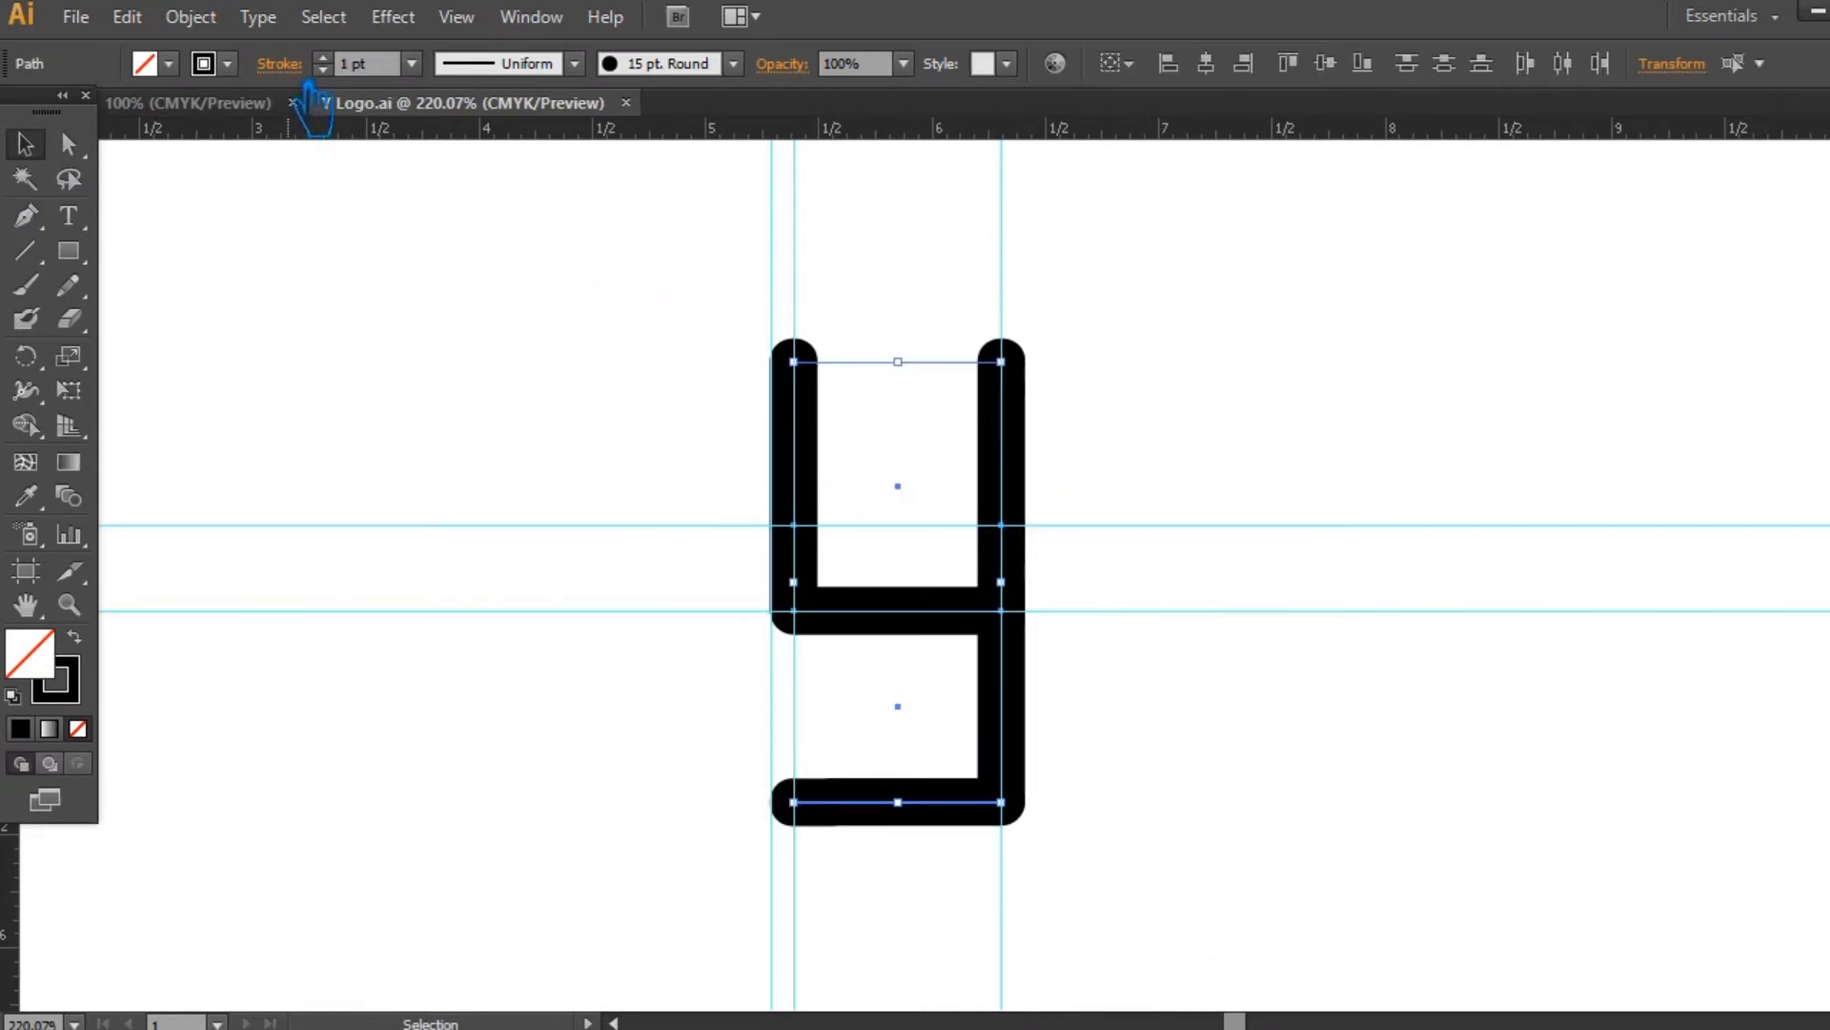
{"action": "left_click", "coordinate": [191, 16]}
{"action": "left_click", "coordinate": [324, 367]}
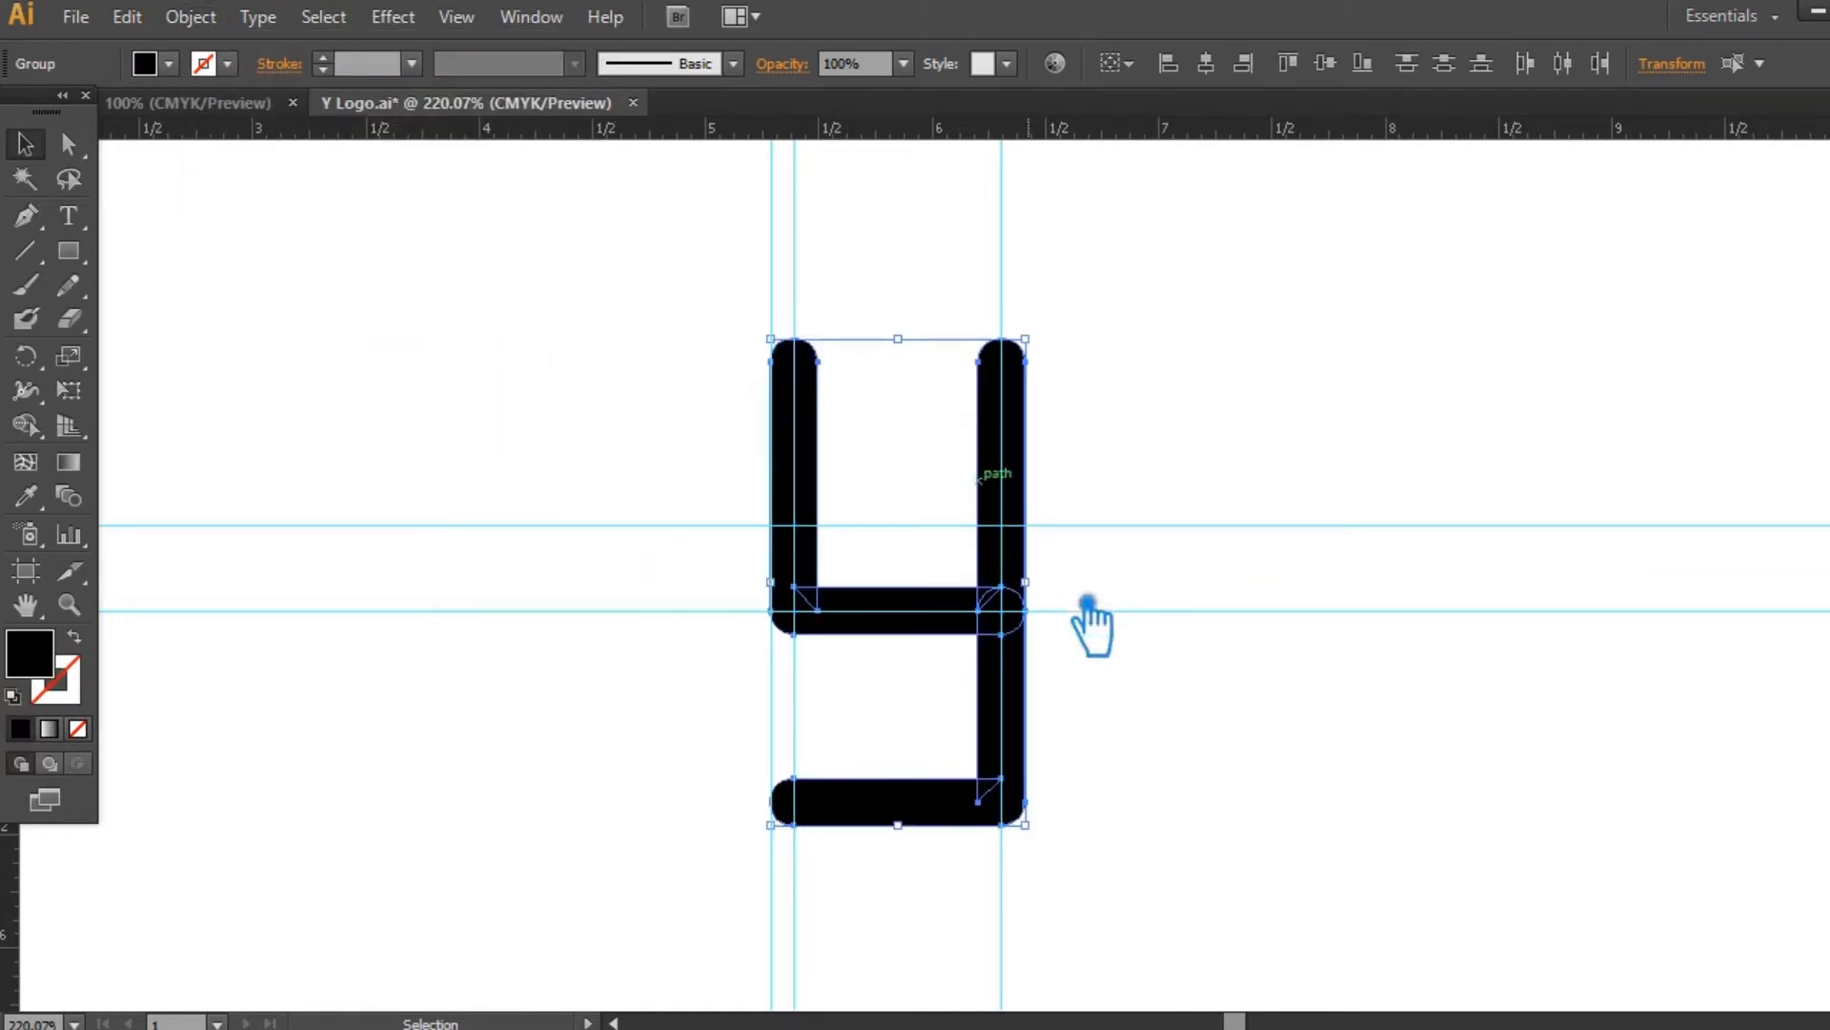
{"action": "key", "text": "shift+ctrl+F9"}
{"action": "left_click", "coordinate": [1587, 756]}
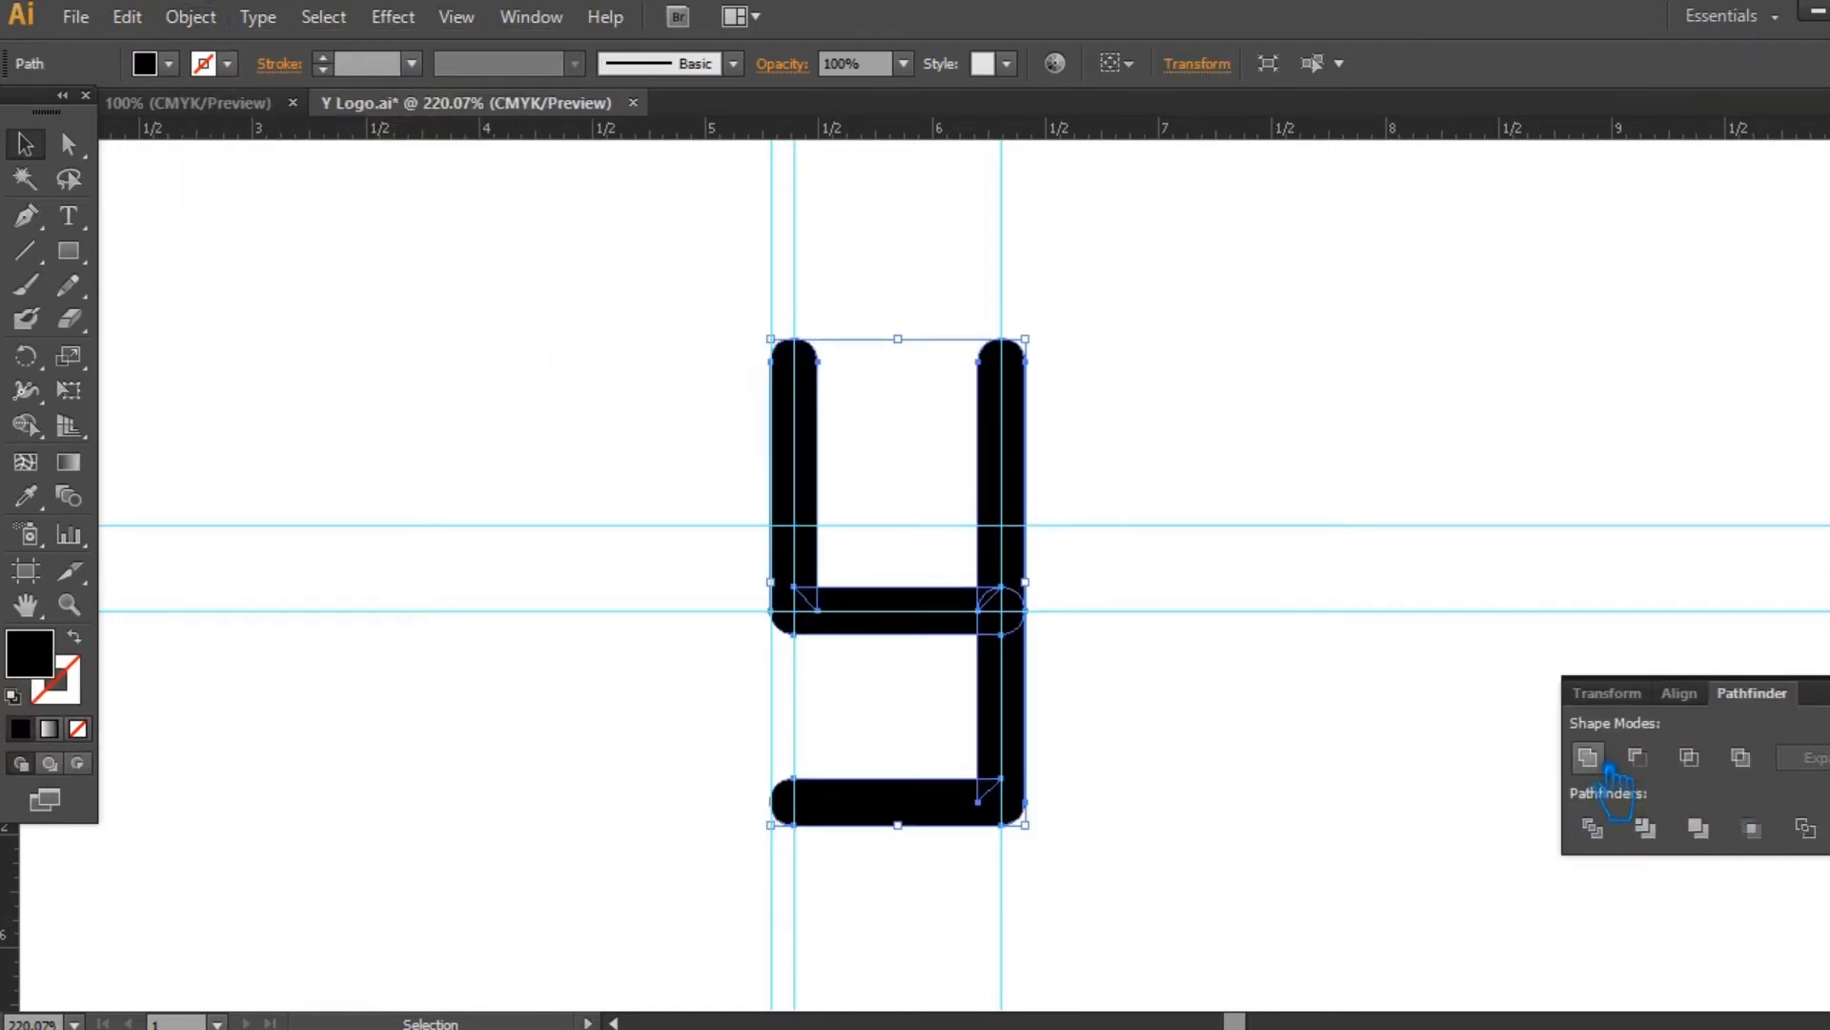
{"action": "key", "text": "shift+ctrl+F9"}
{"action": "left_click", "coordinate": [1518, 637]}
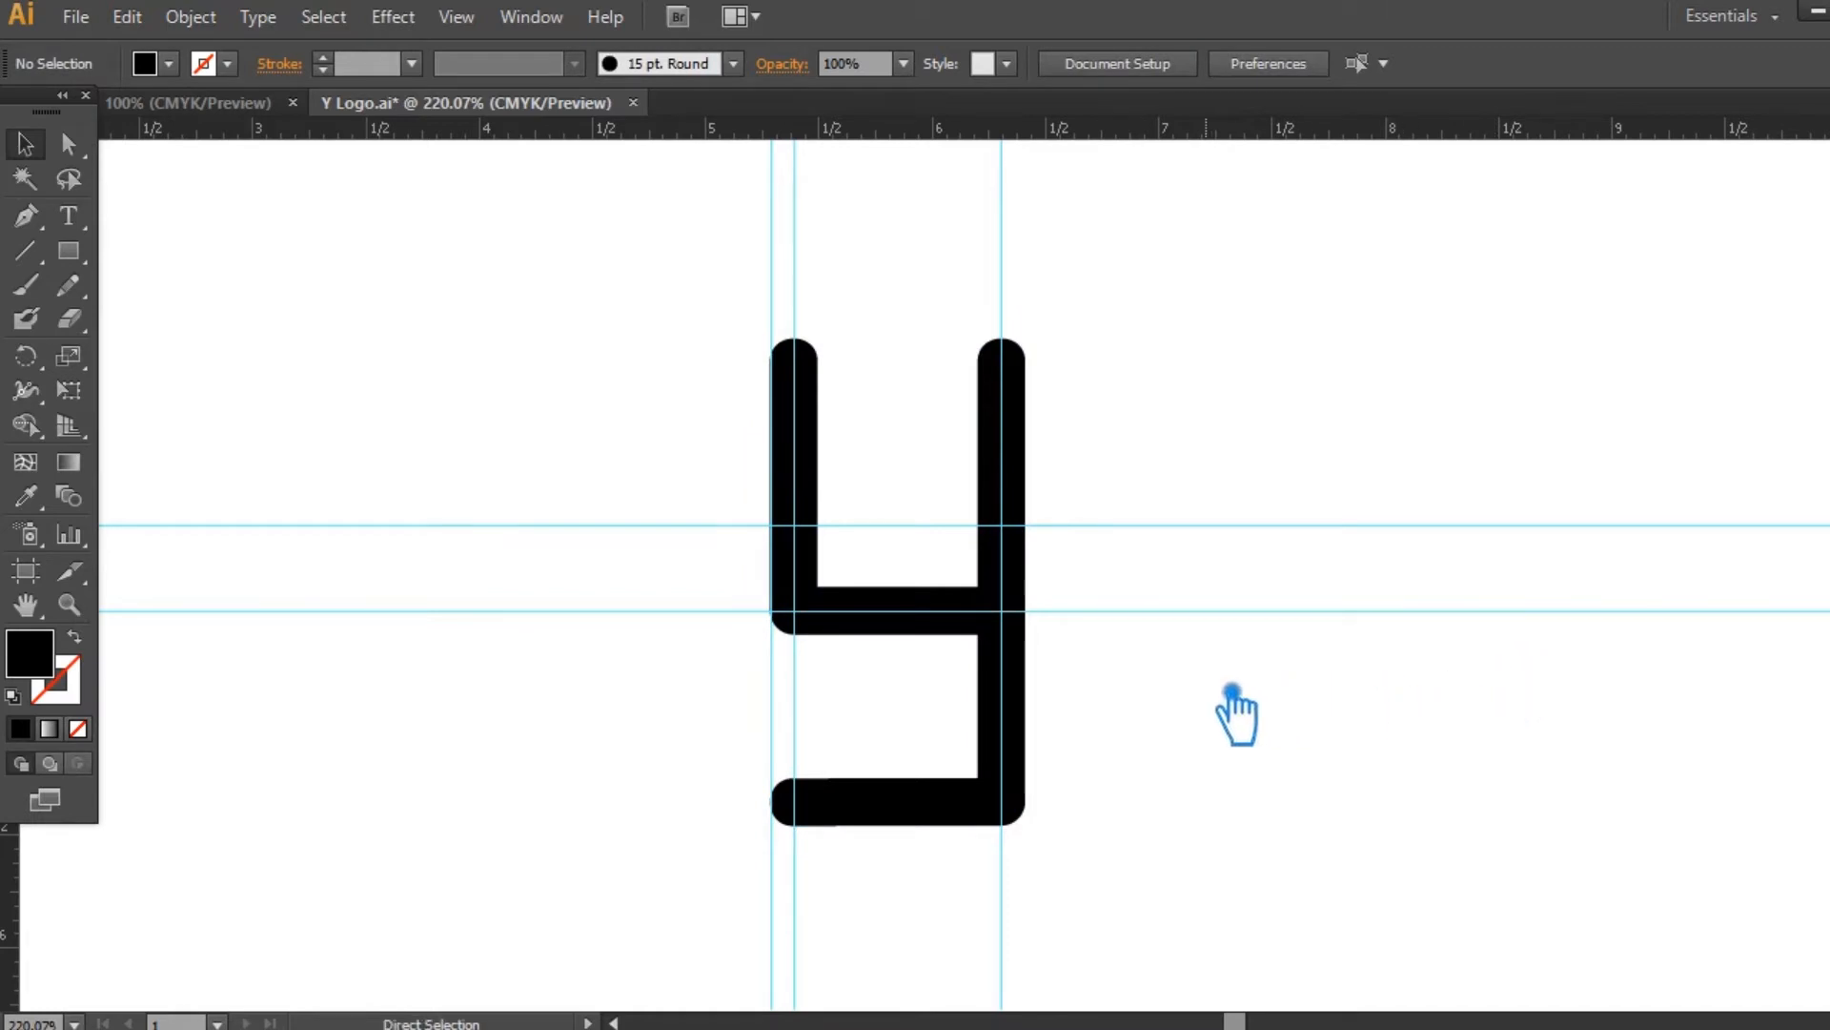
Hide the guides and rotate the Y shape about 45° counterclockwise
{"action": "key", "text": "ctrl+semicolon"}
{"action": "left_click", "coordinate": [1022, 615]}
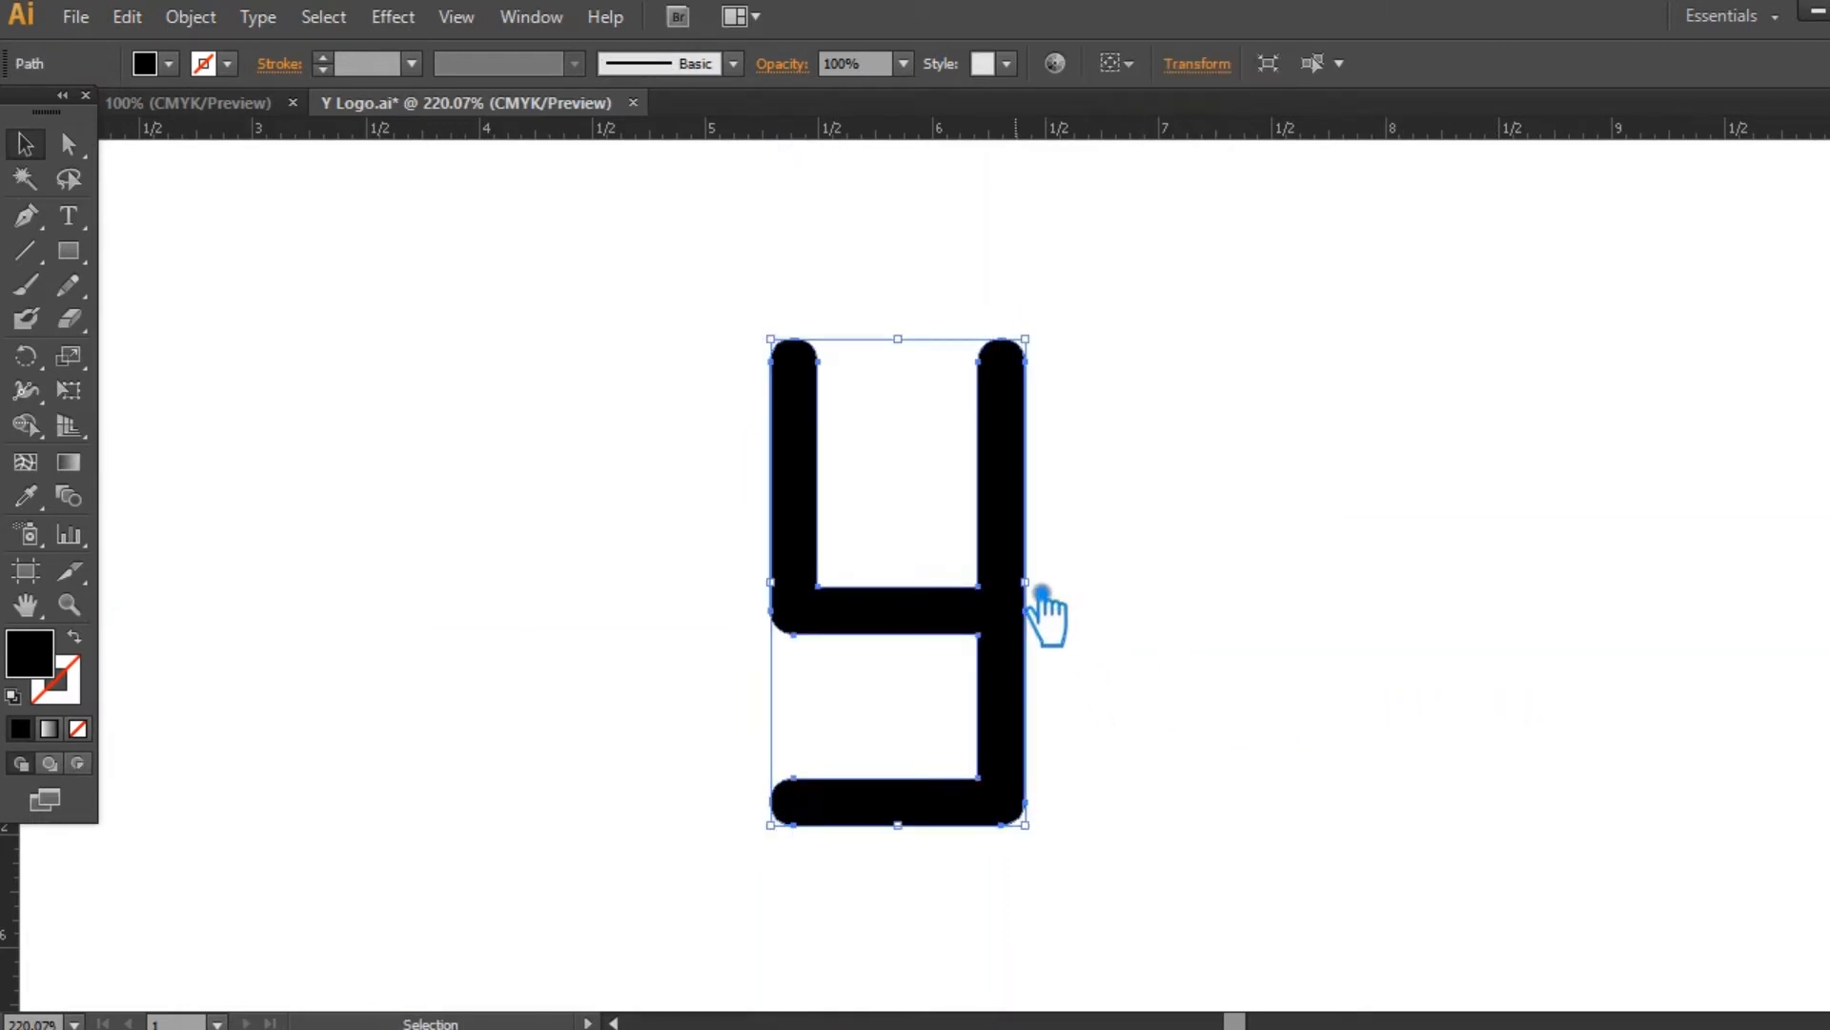
{"action": "left_click_drag", "start_coordinate": [1063, 844], "coordinate": [1313, 755]}
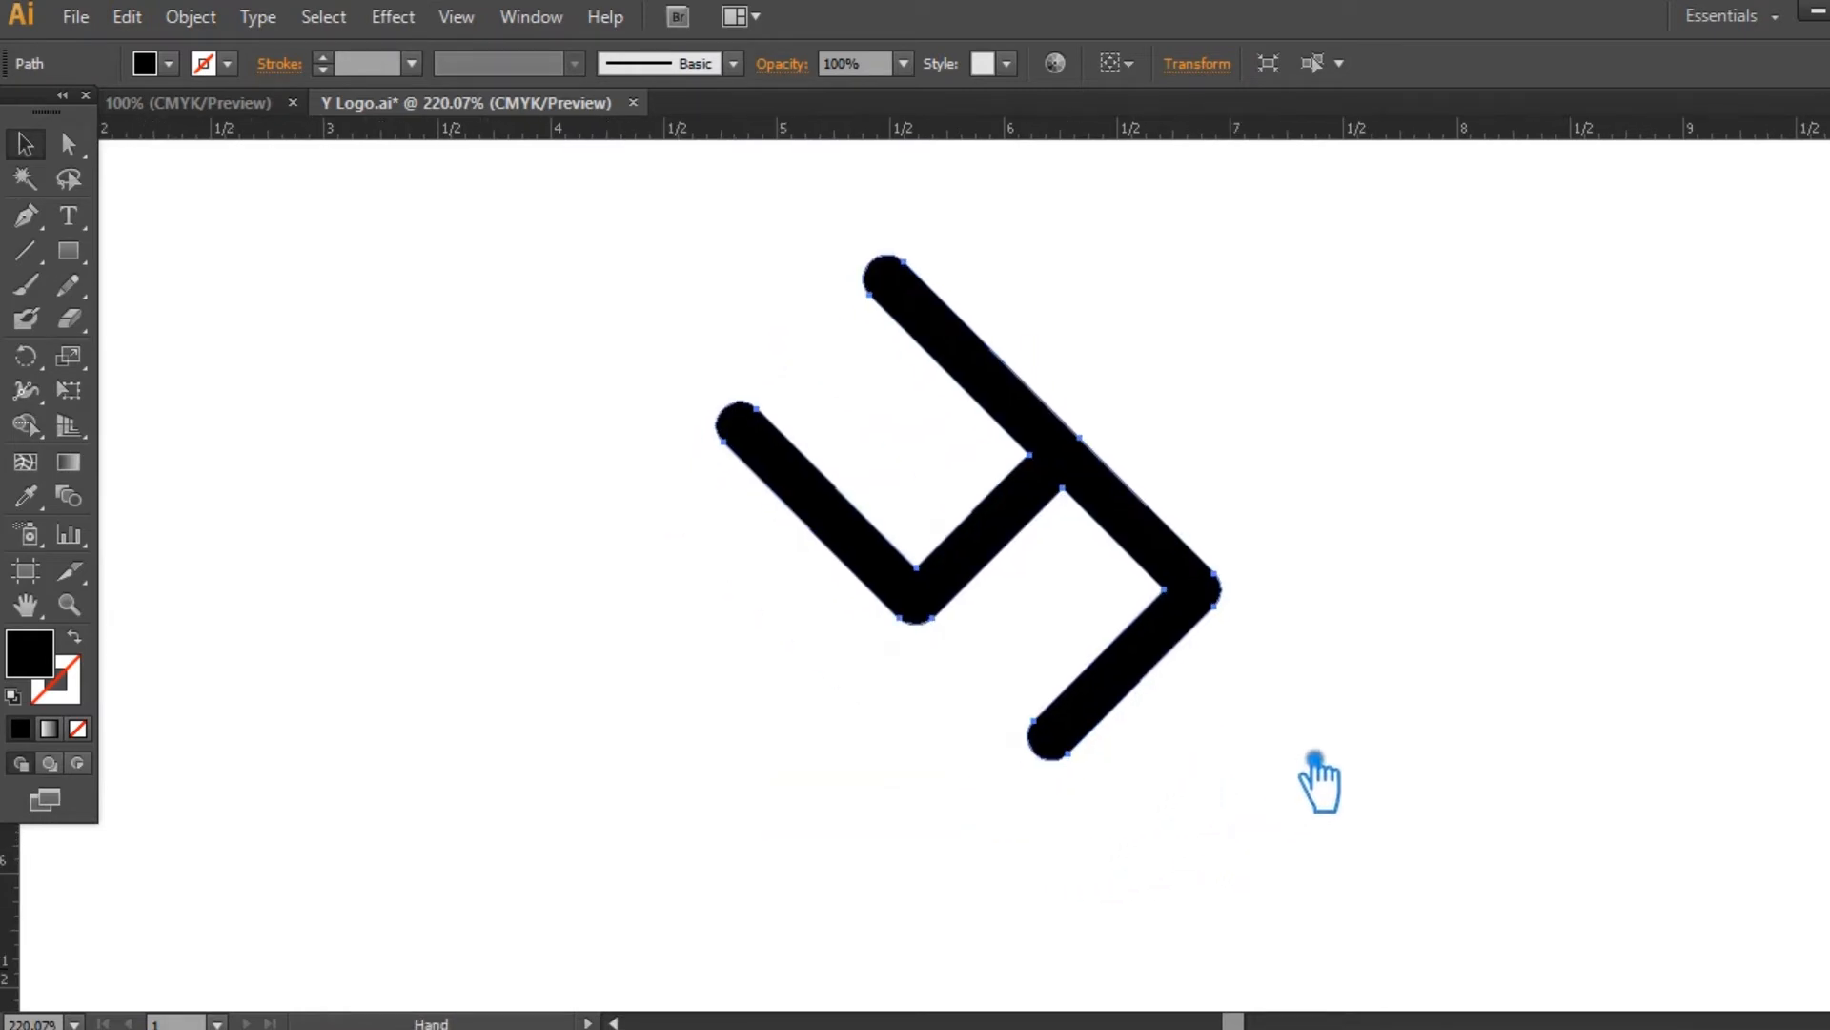
Offset the Y shape's path outward by 0.04 in with Miter joins and a miter limit of 4
{"action": "left_click", "coordinate": [217, 24]}
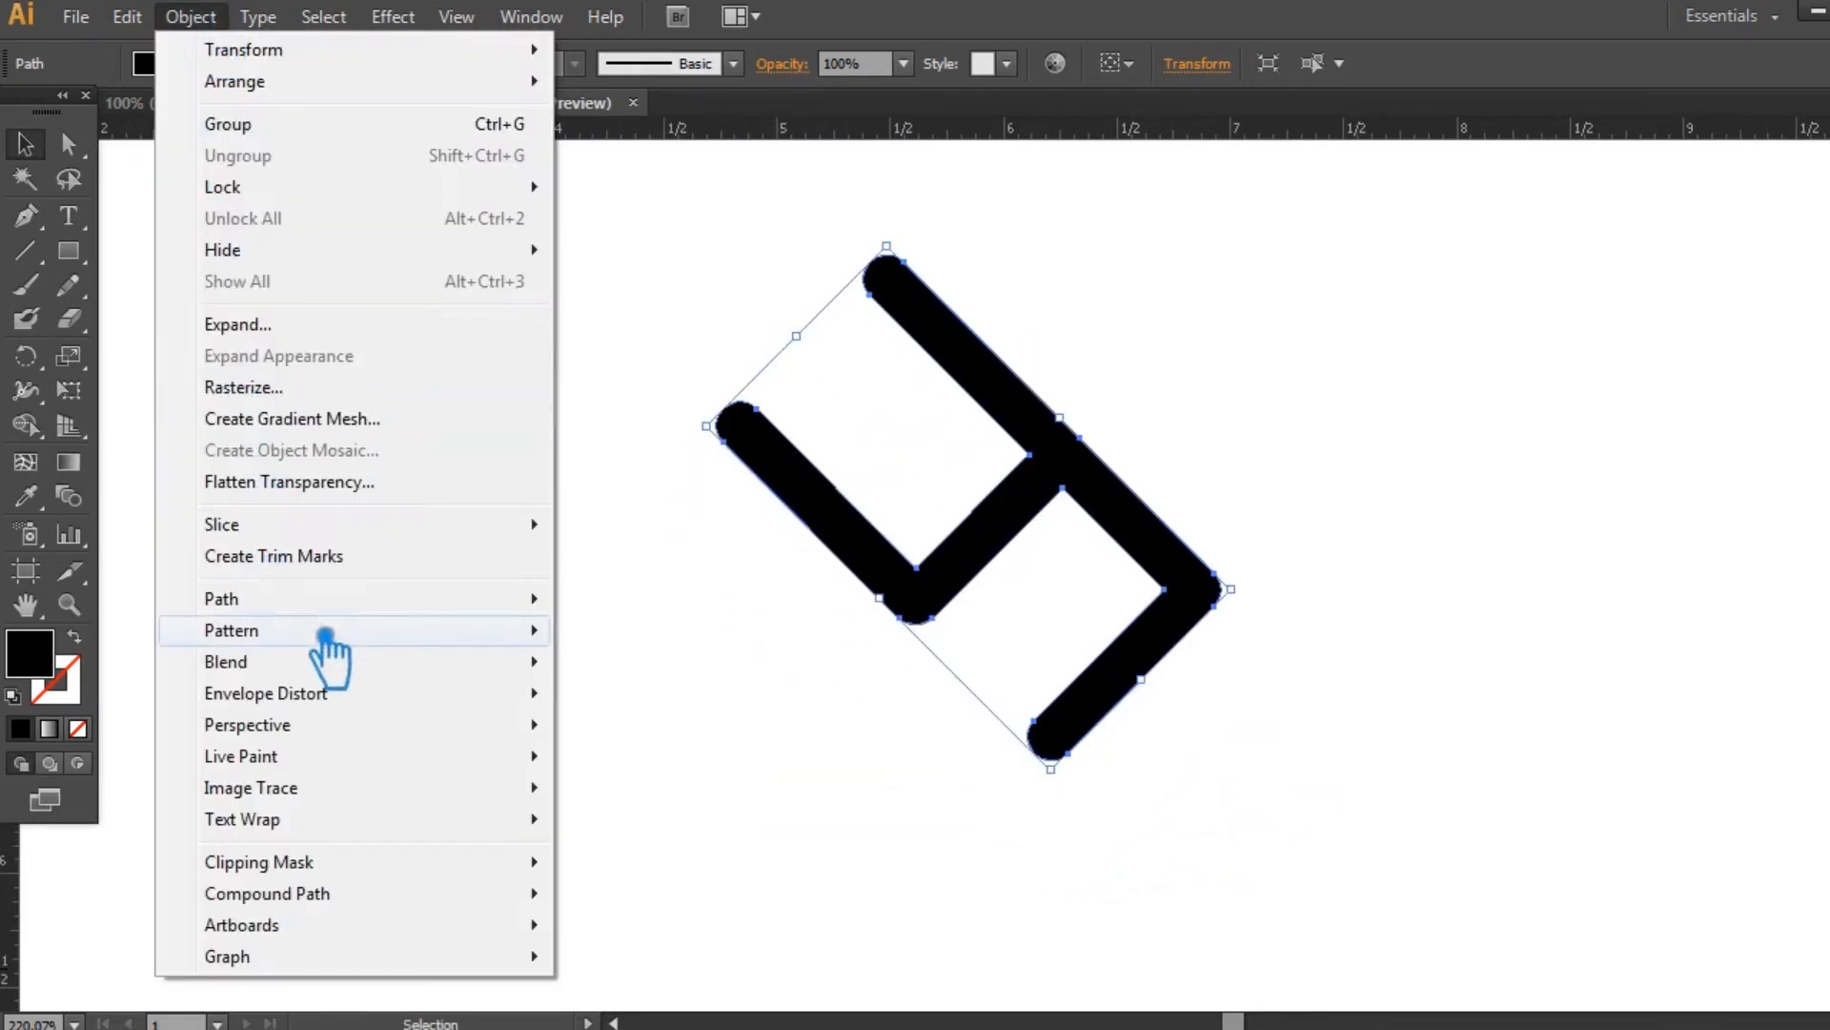
{"action": "mouse_move", "coordinate": [344, 600]}
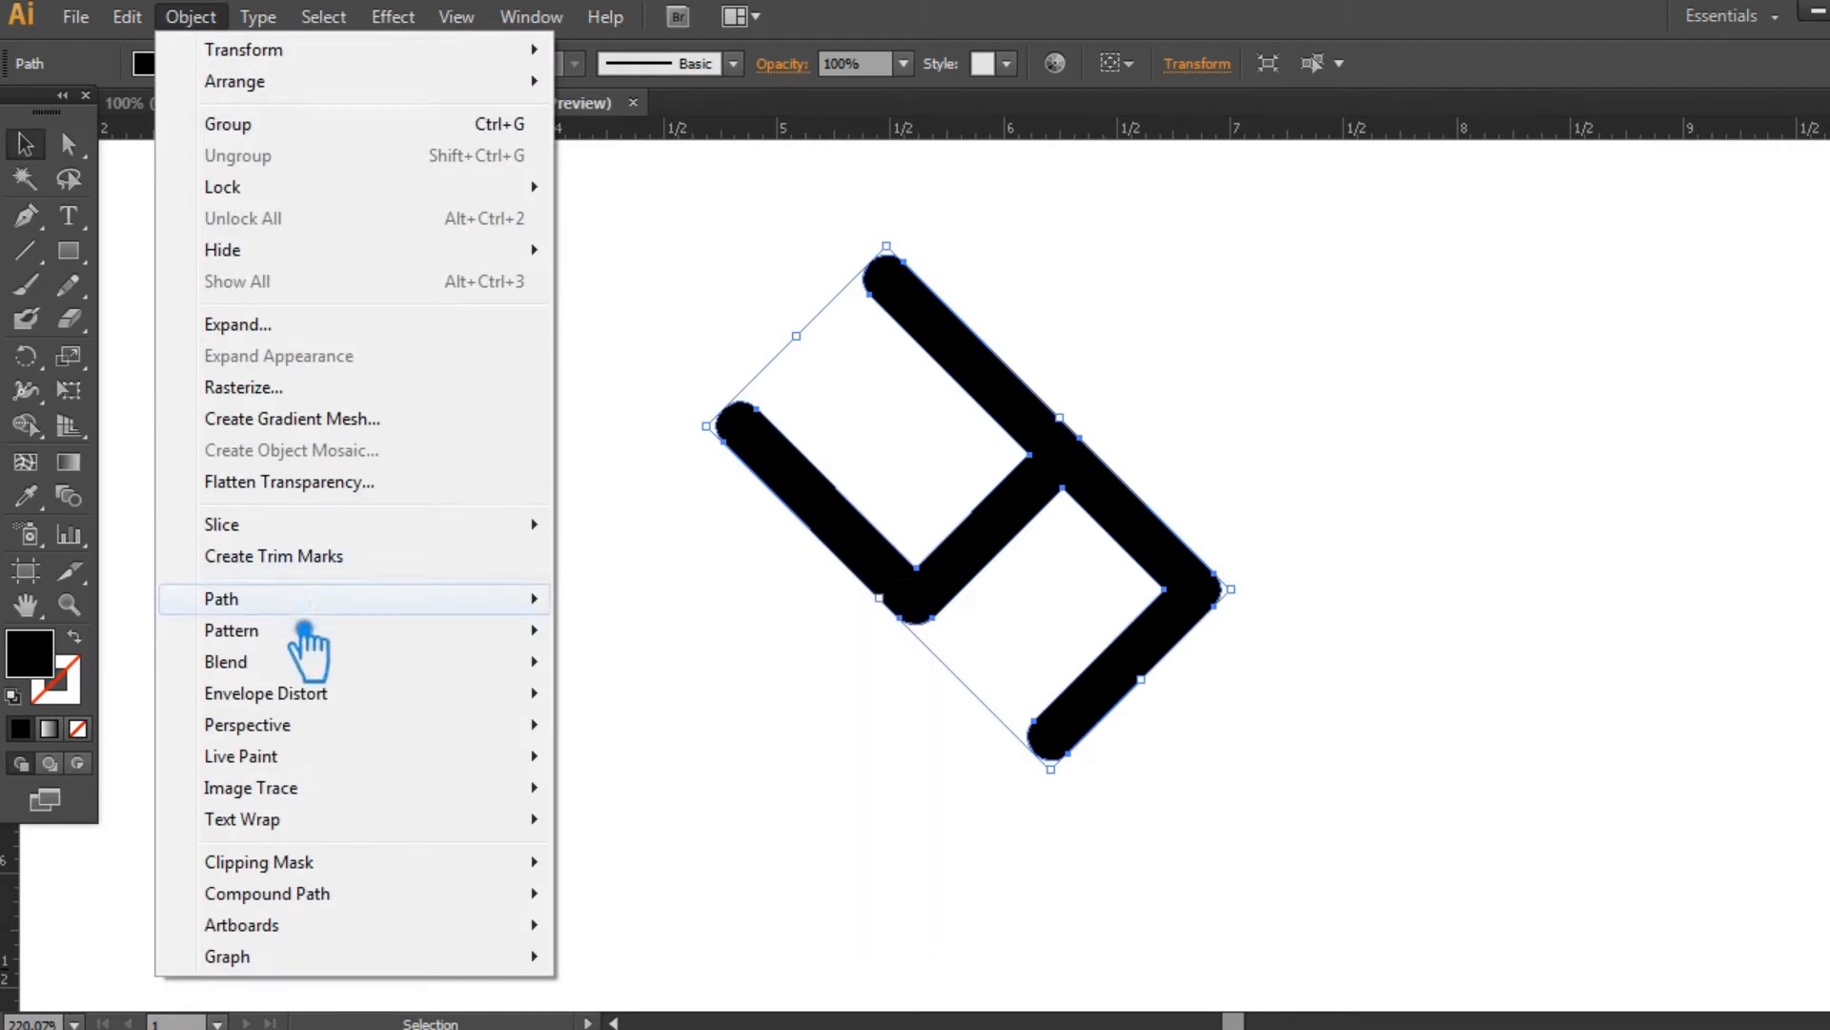
{"action": "left_click", "coordinate": [667, 704]}
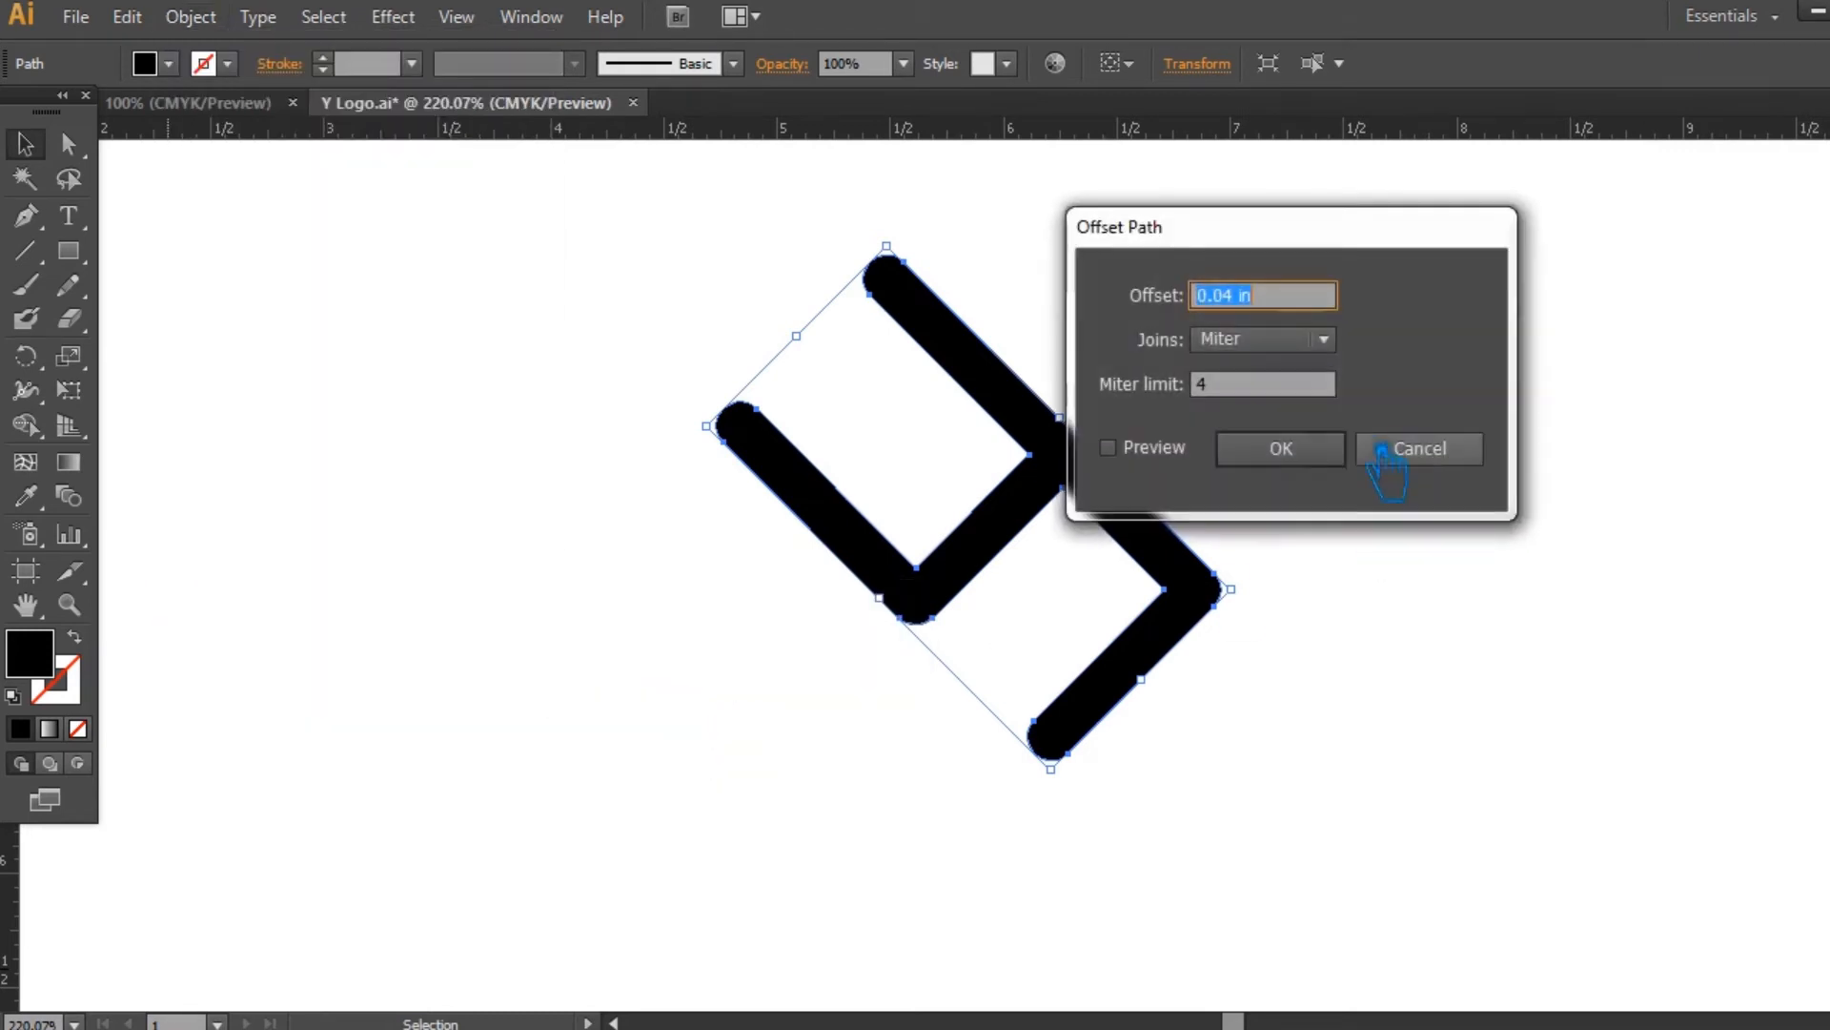
{"action": "left_click", "coordinate": [1109, 448]}
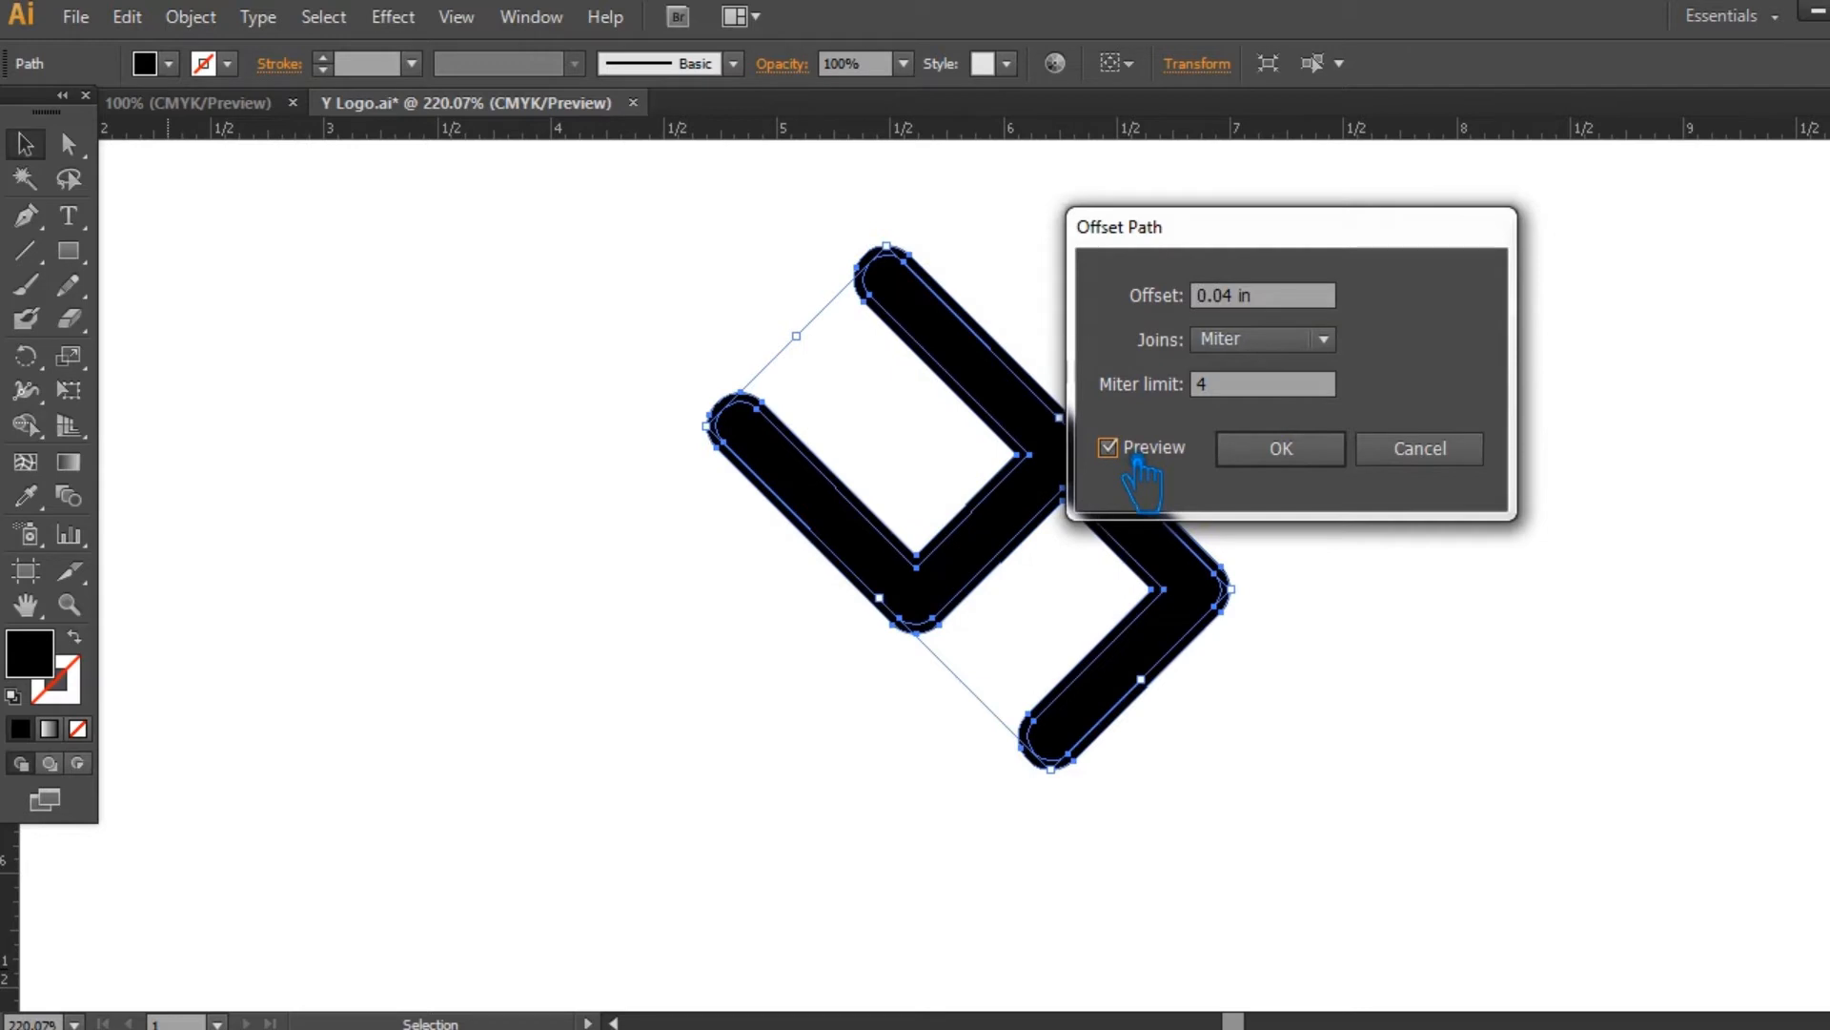
{"action": "left_click", "coordinate": [1325, 456]}
{"action": "left_click", "coordinate": [1384, 705]}
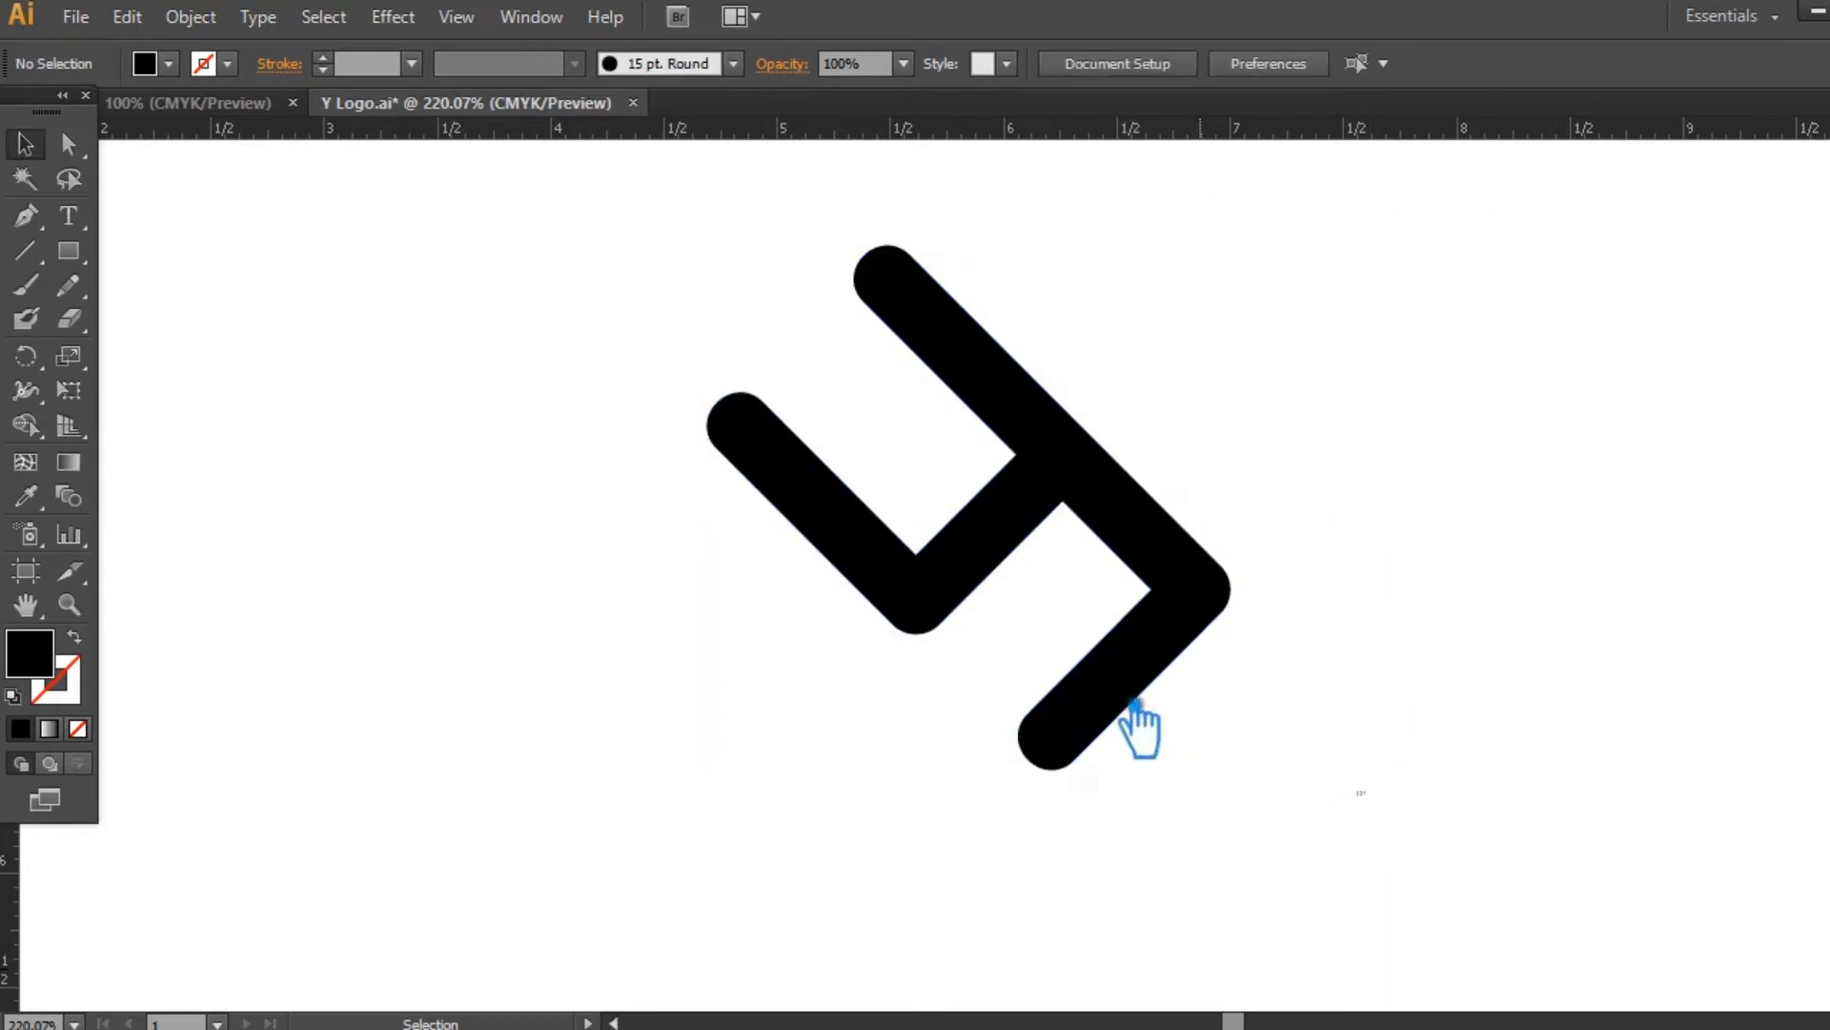
Merge the original Y and its offset outline into a single path with Pathfinder
{"action": "left_click_drag", "start_coordinate": [1227, 762], "coordinate": [793, 372]}
{"action": "key", "text": "shift+ctrl+F9"}
{"action": "left_click", "coordinate": [1741, 758]}
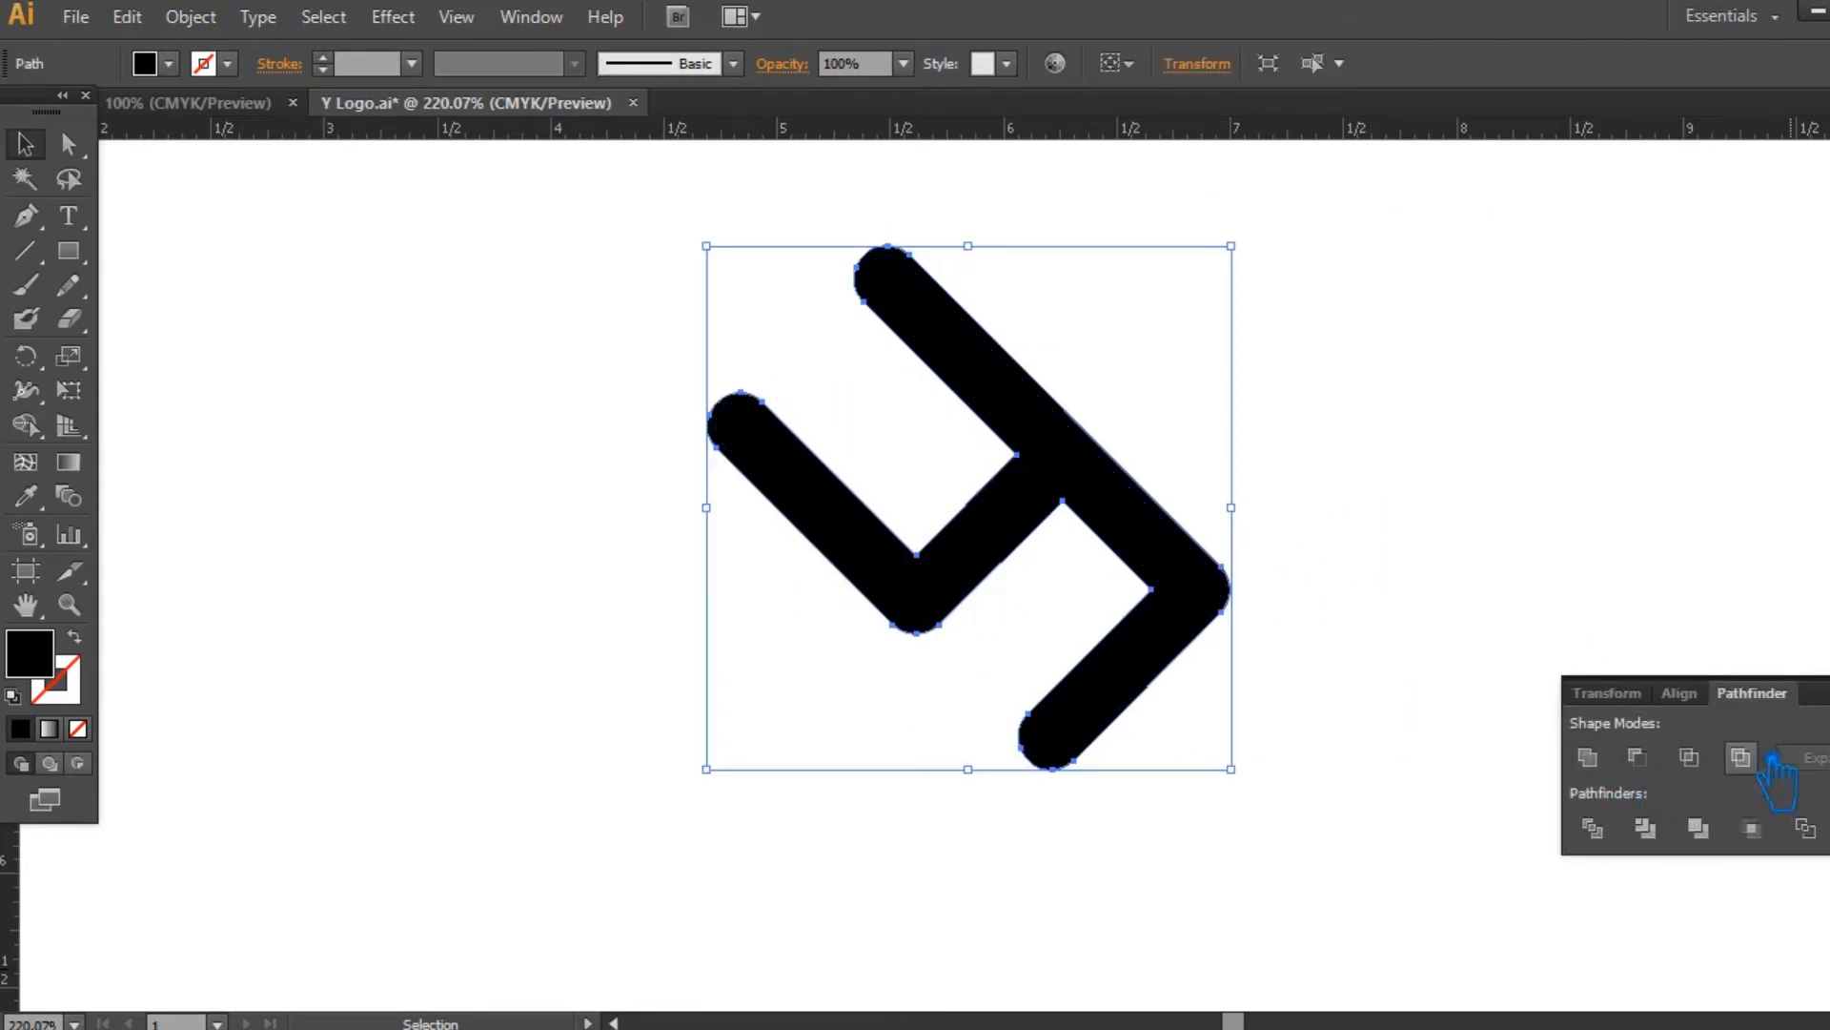
{"action": "key", "text": "shift+ctrl+F9"}
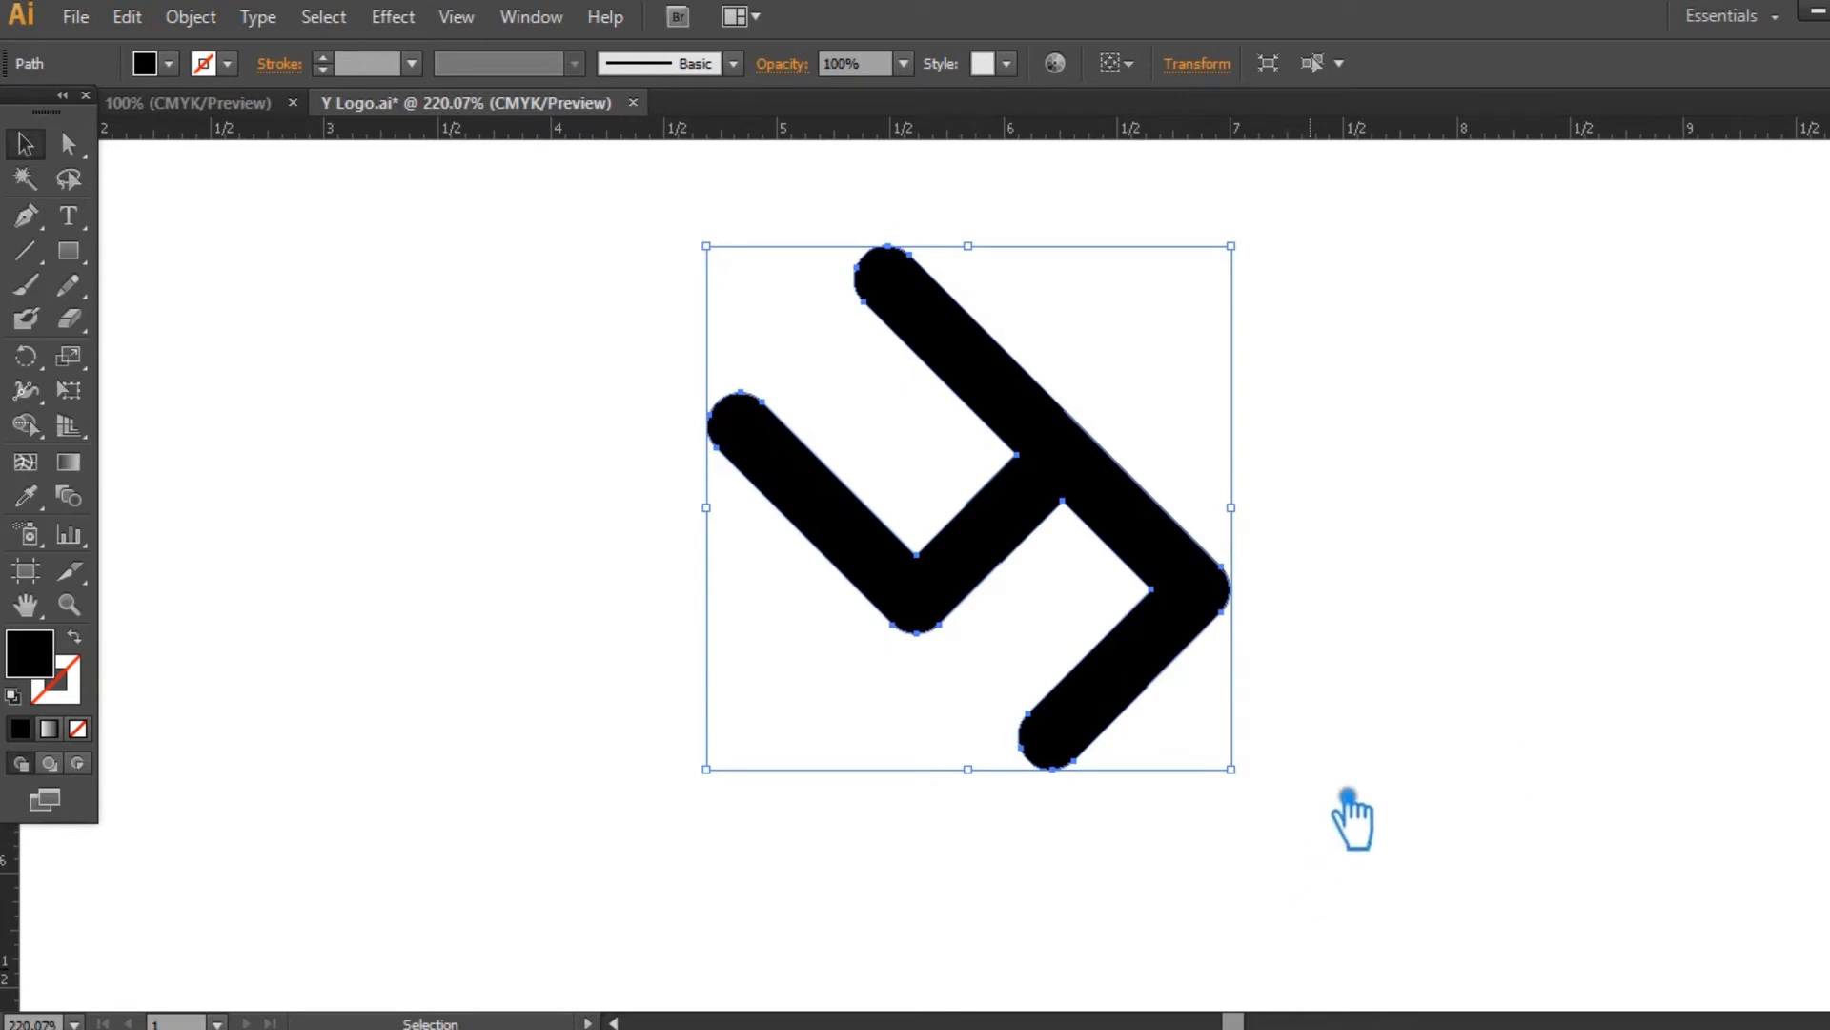
Set the rotation centre just below the lower end of the tilted Y and open the Rotate options
{"action": "left_click_drag", "start_coordinate": [1413, 761], "coordinate": [1438, 686]}
{"action": "left_click", "coordinate": [26, 356]}
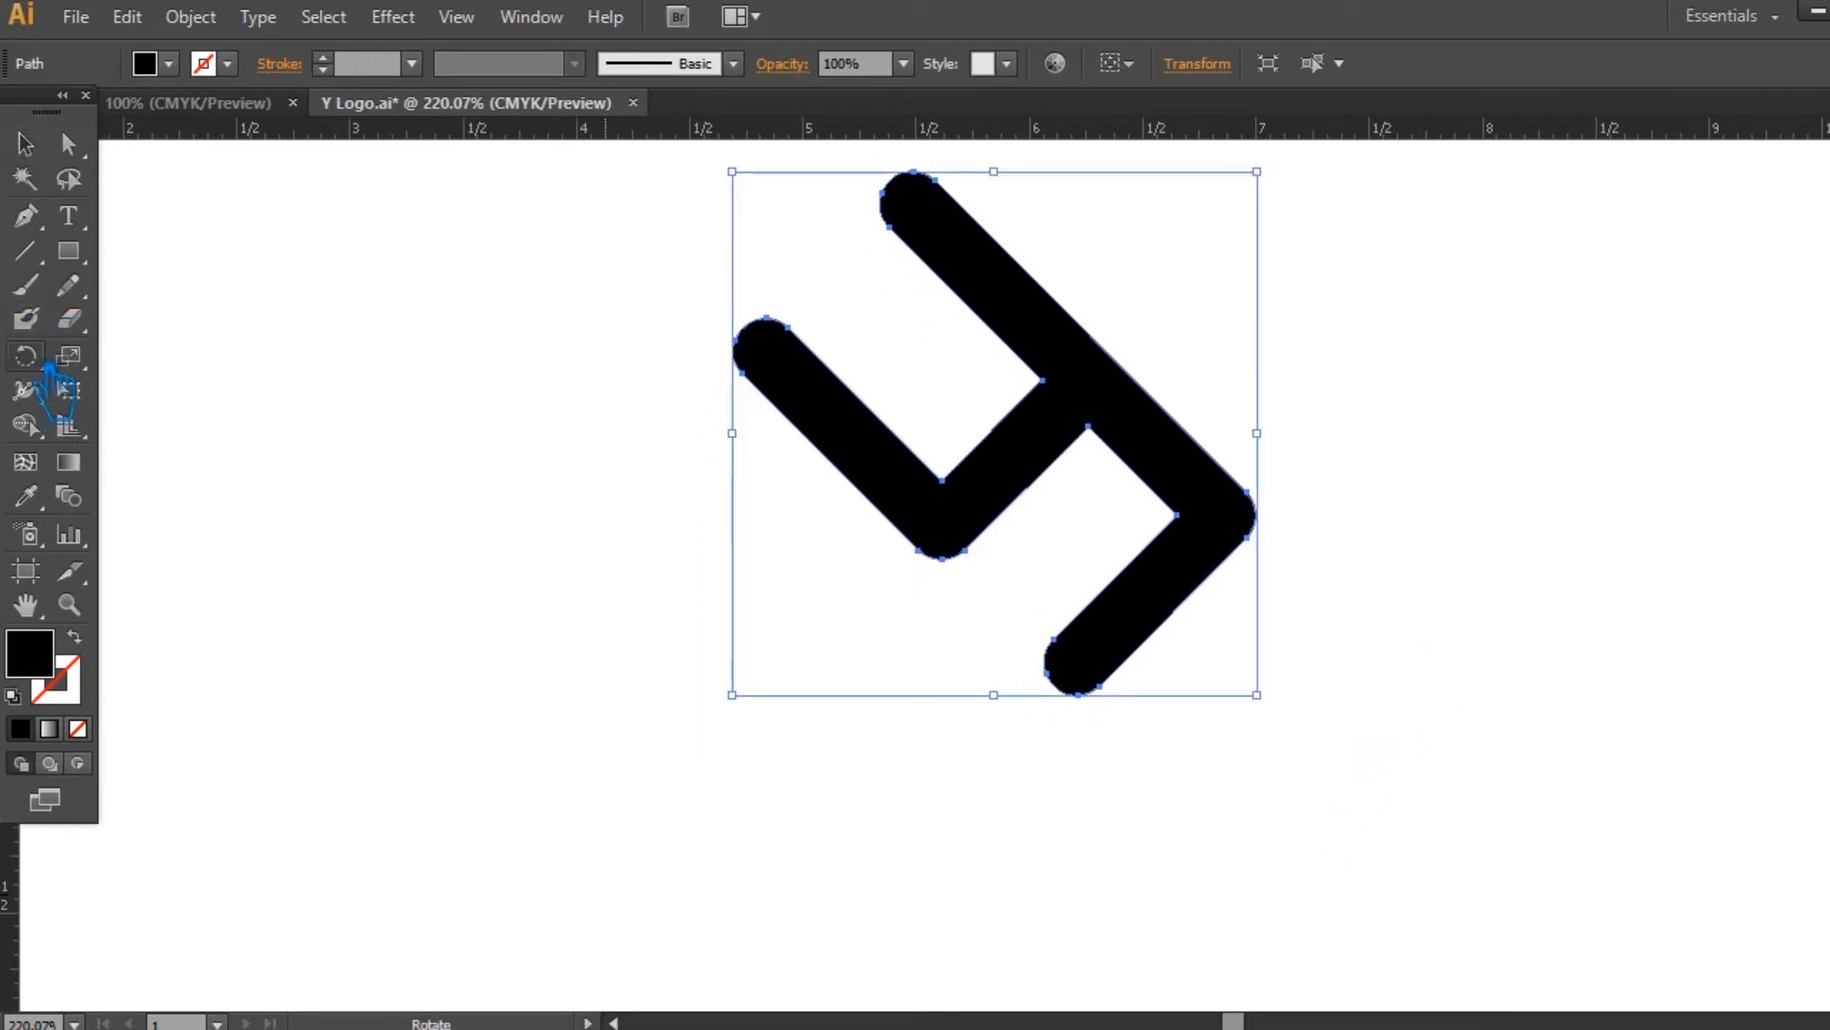
{"action": "left_click", "coordinate": [1067, 719], "text": "alt"}
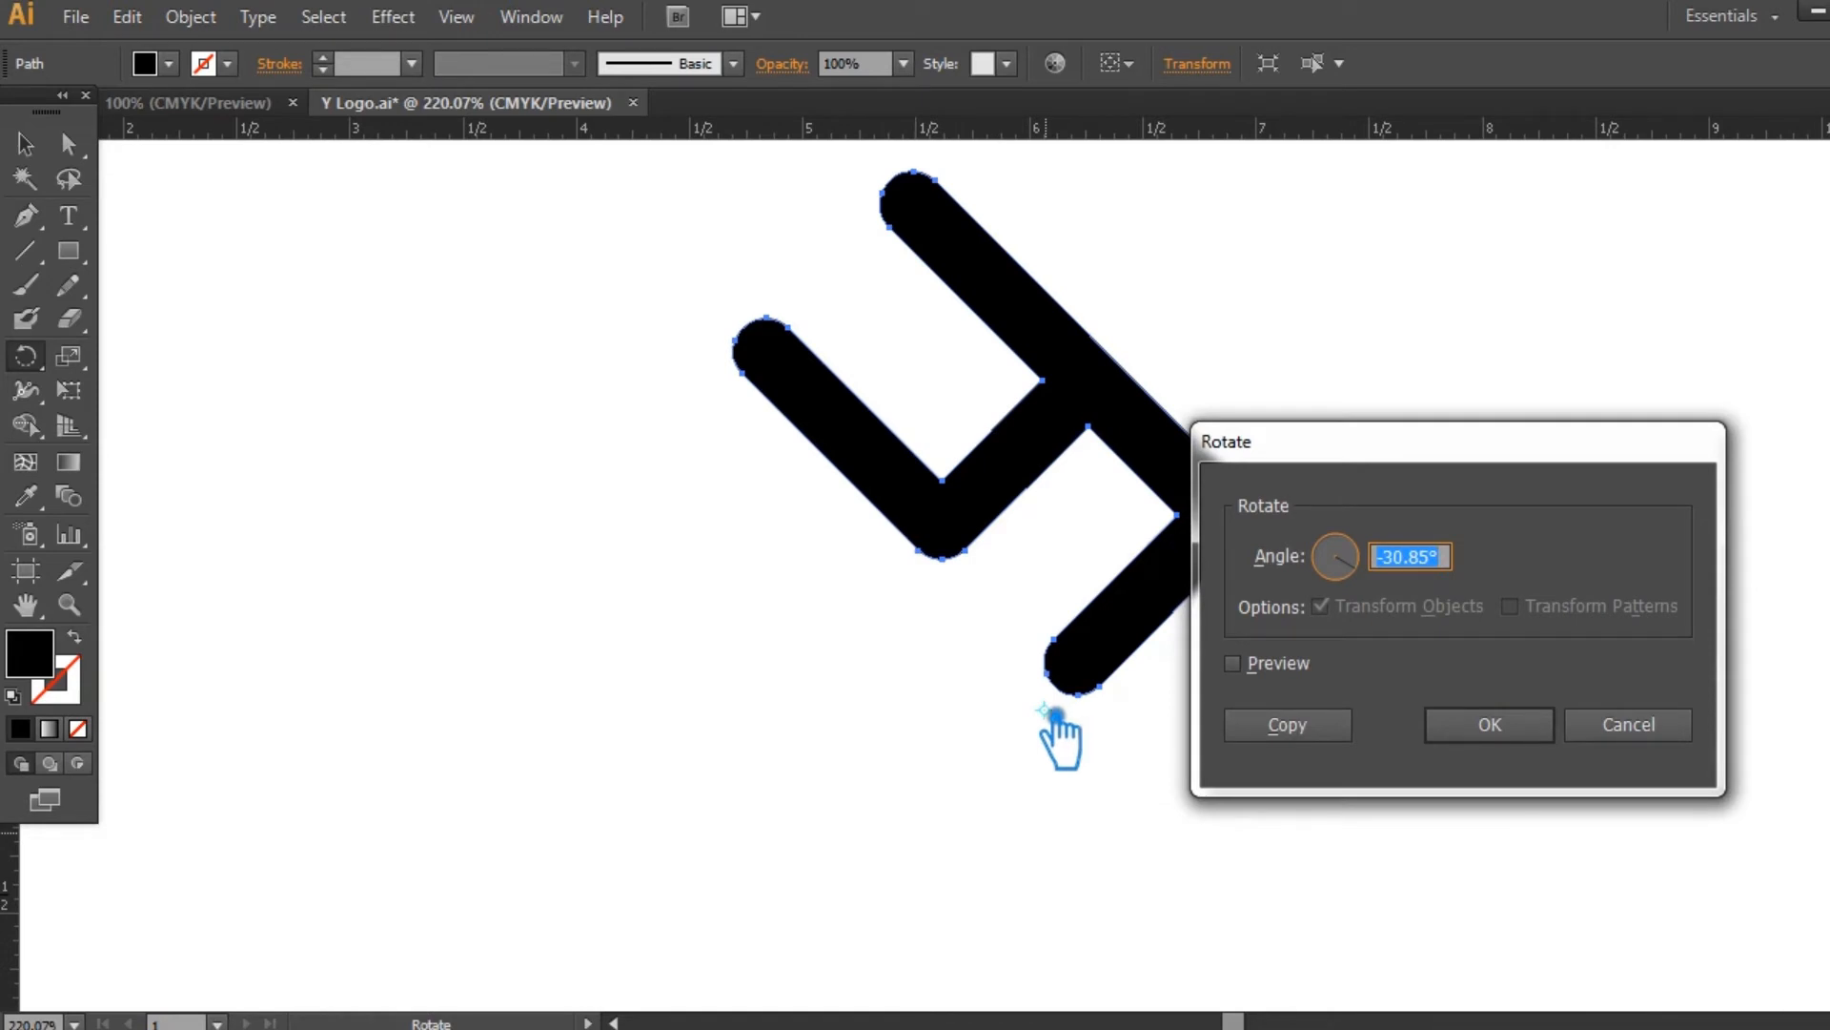
Switch to Calculator and work out the rotation angle by dividing 360 by the number of Y shapes wanted
{"action": "left_click", "coordinate": [24, 1022]}
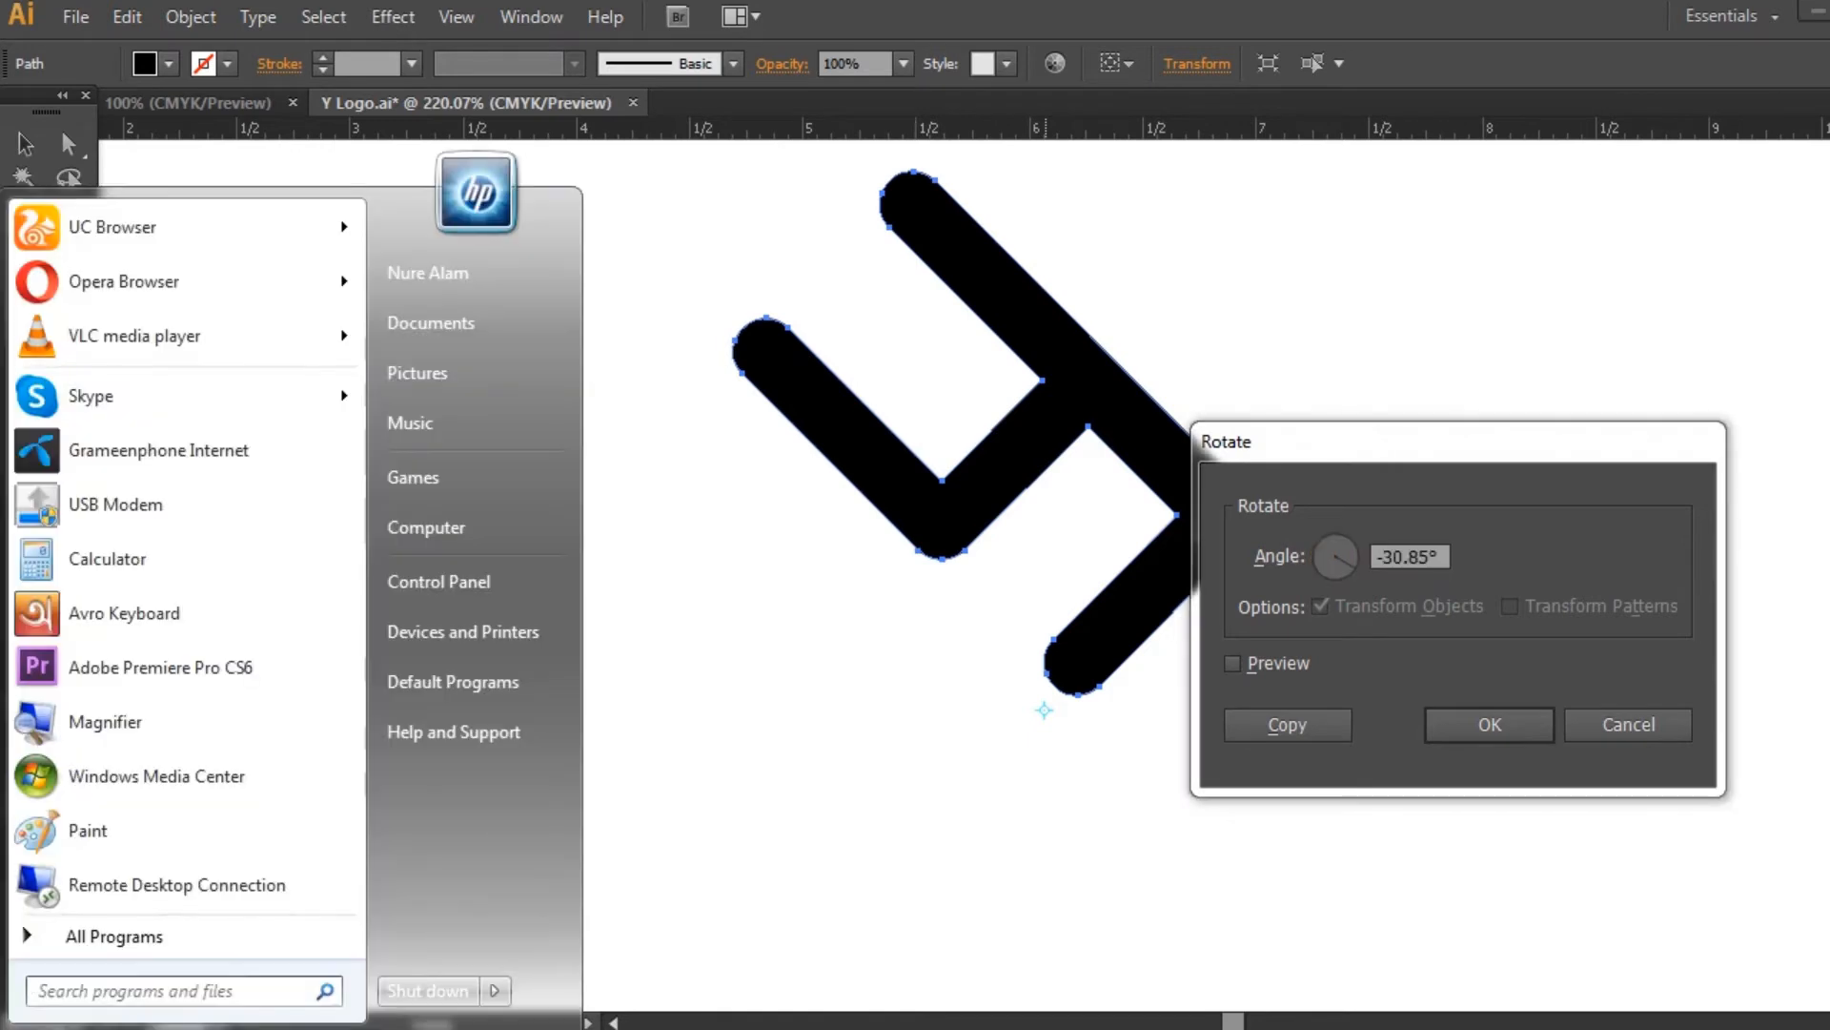
{"action": "left_click", "coordinate": [140, 578]}
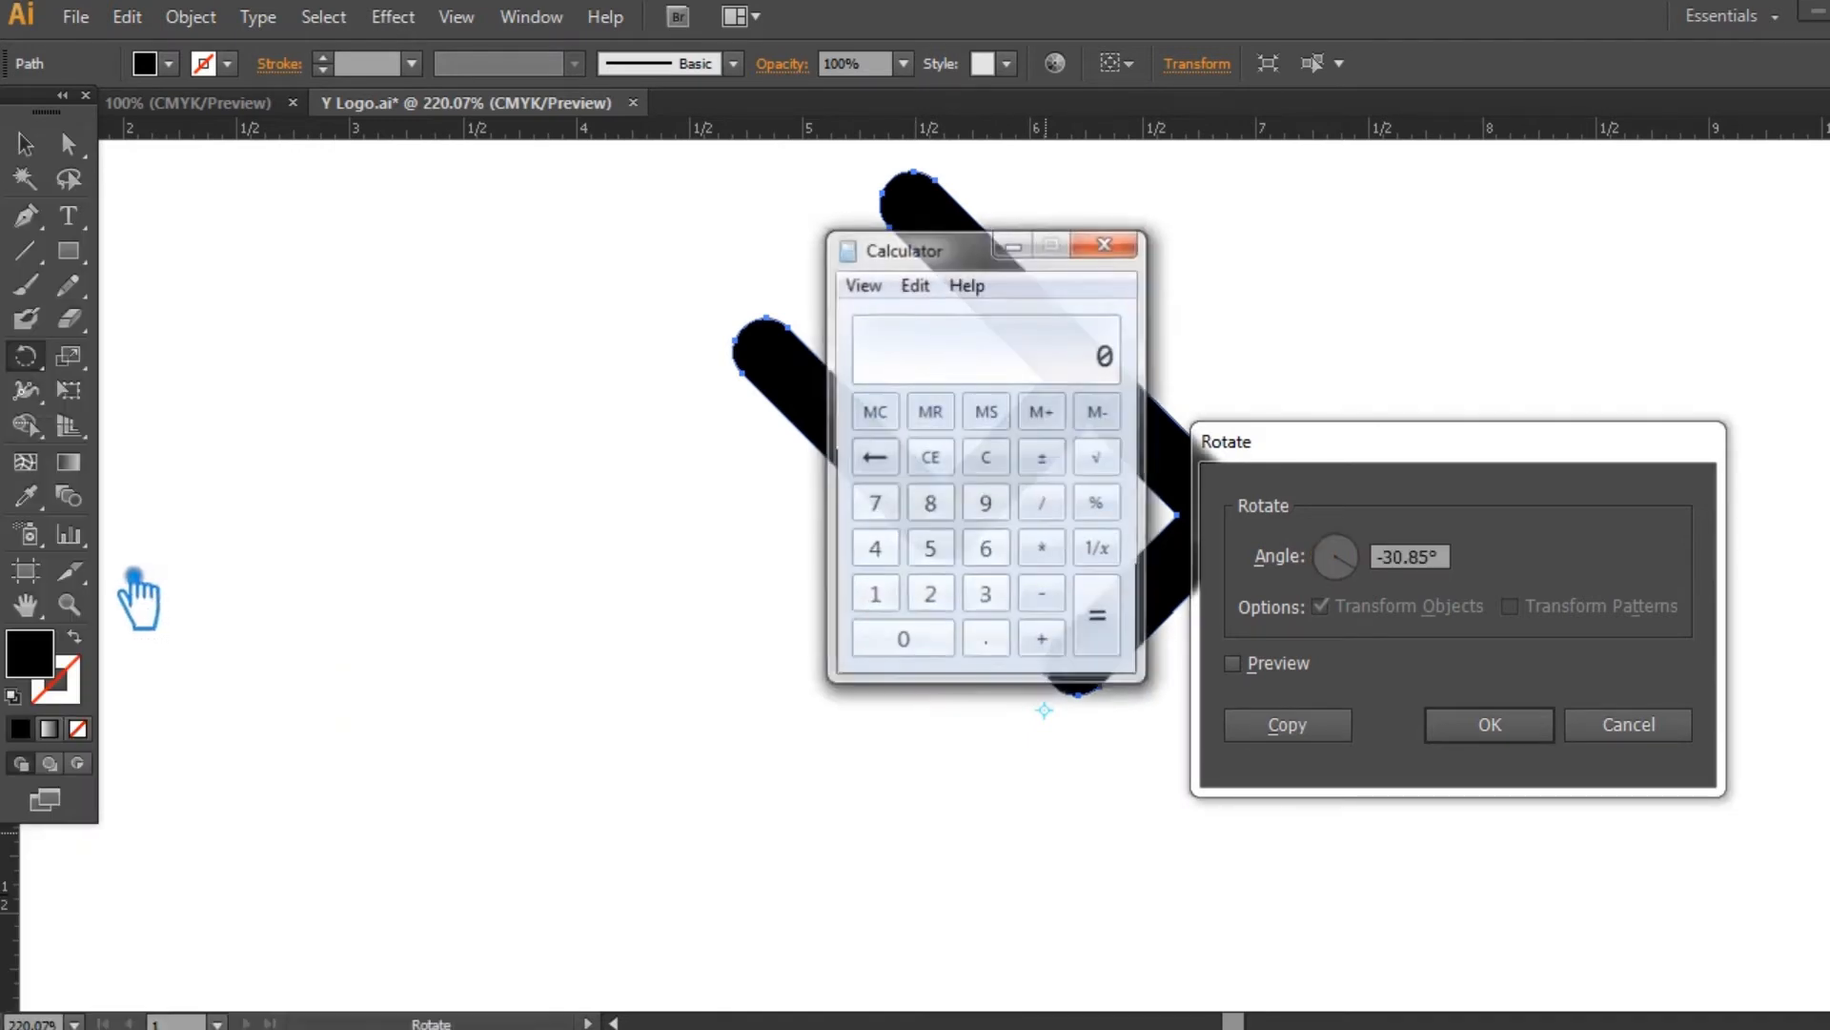
{"action": "type", "text": "36"}
{"action": "left_click", "coordinate": [939, 640]}
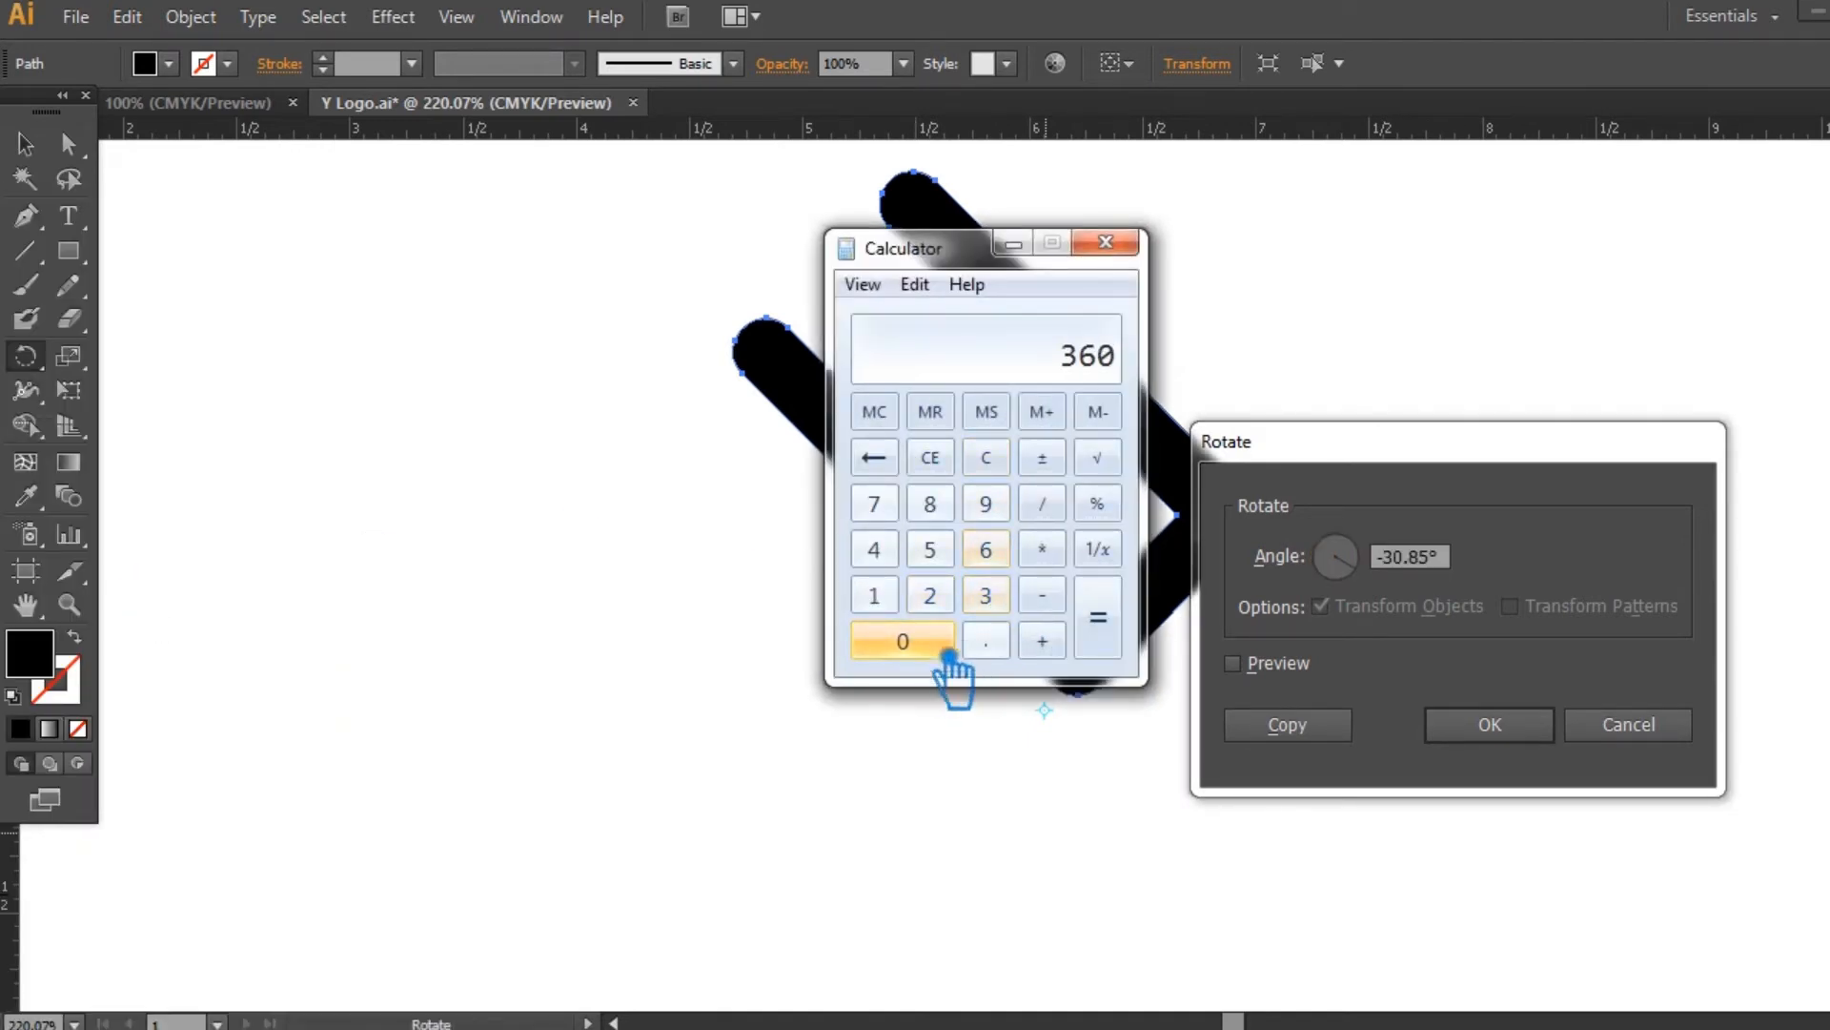
{"action": "left_click", "coordinate": [1042, 503]}
{"action": "left_click", "coordinate": [1116, 641]}
{"action": "left_click", "coordinate": [1125, 246]}
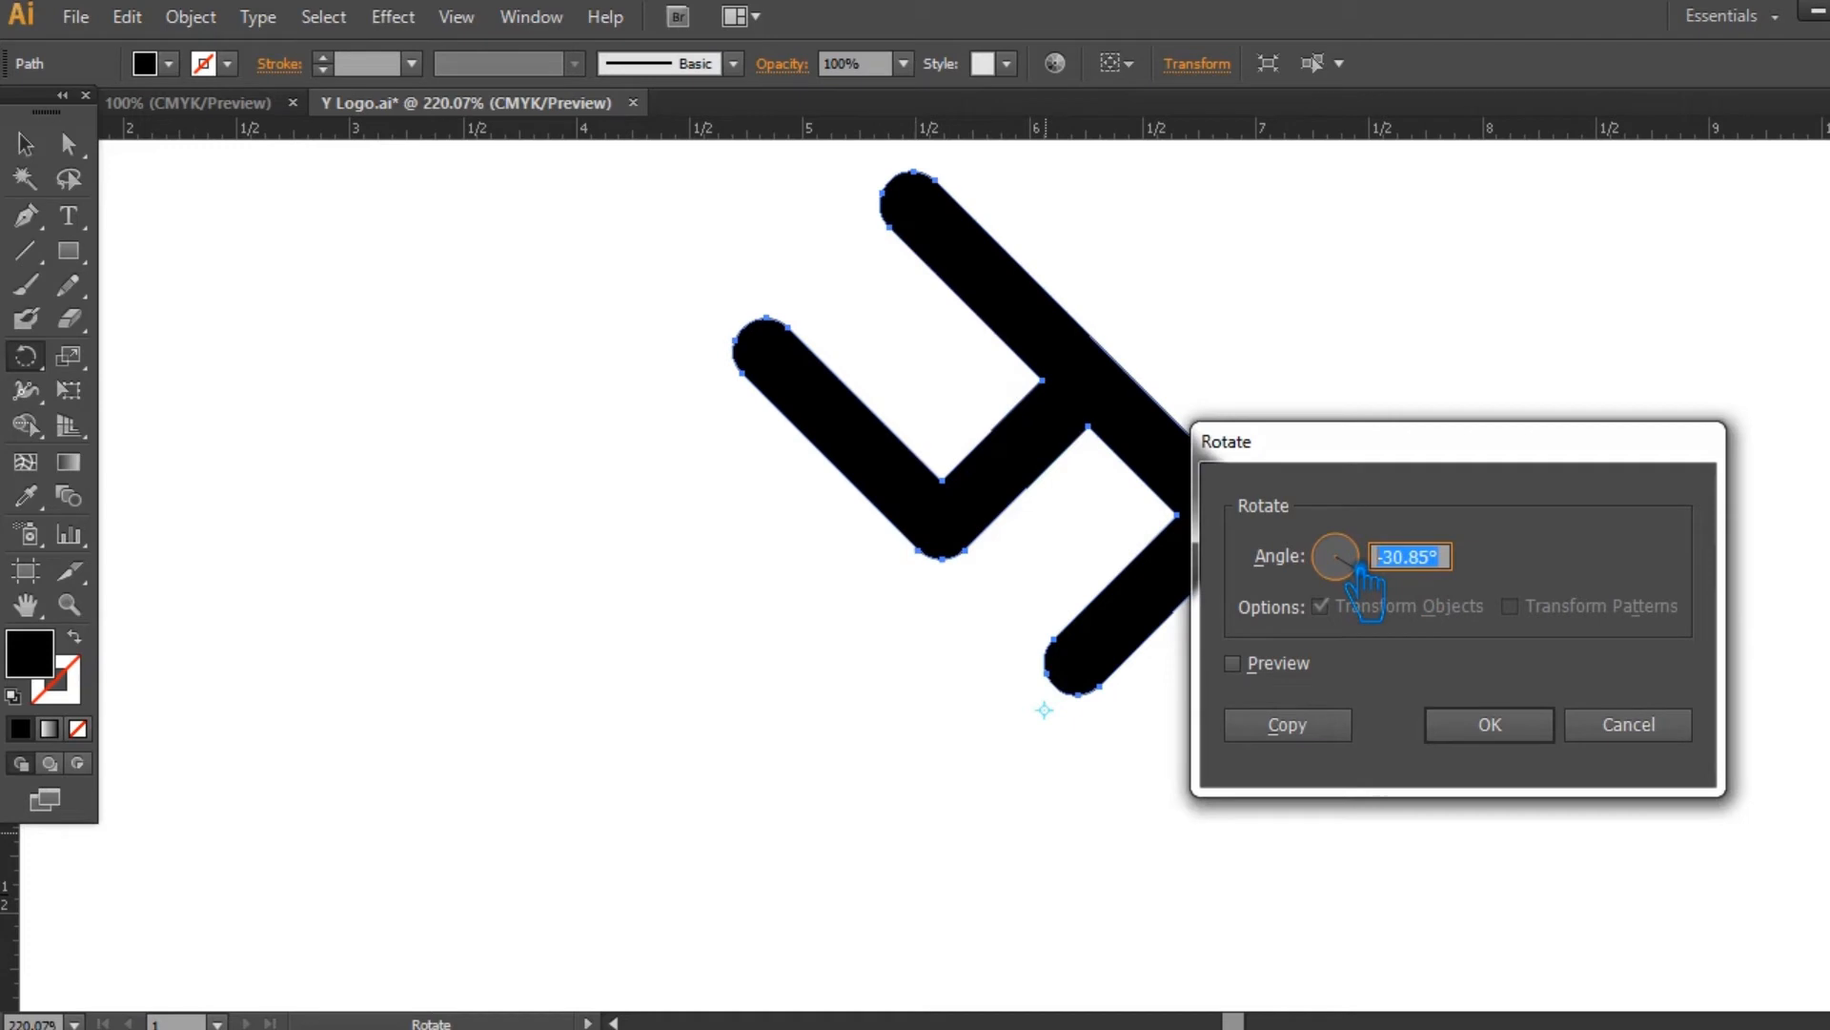
Create a copy of the Y rotated a quarter turn counterclockwise and repeat it twice to complete a four-part pinwheel
{"action": "left_click", "coordinate": [1266, 670]}
{"action": "left_click", "coordinate": [1287, 725]}
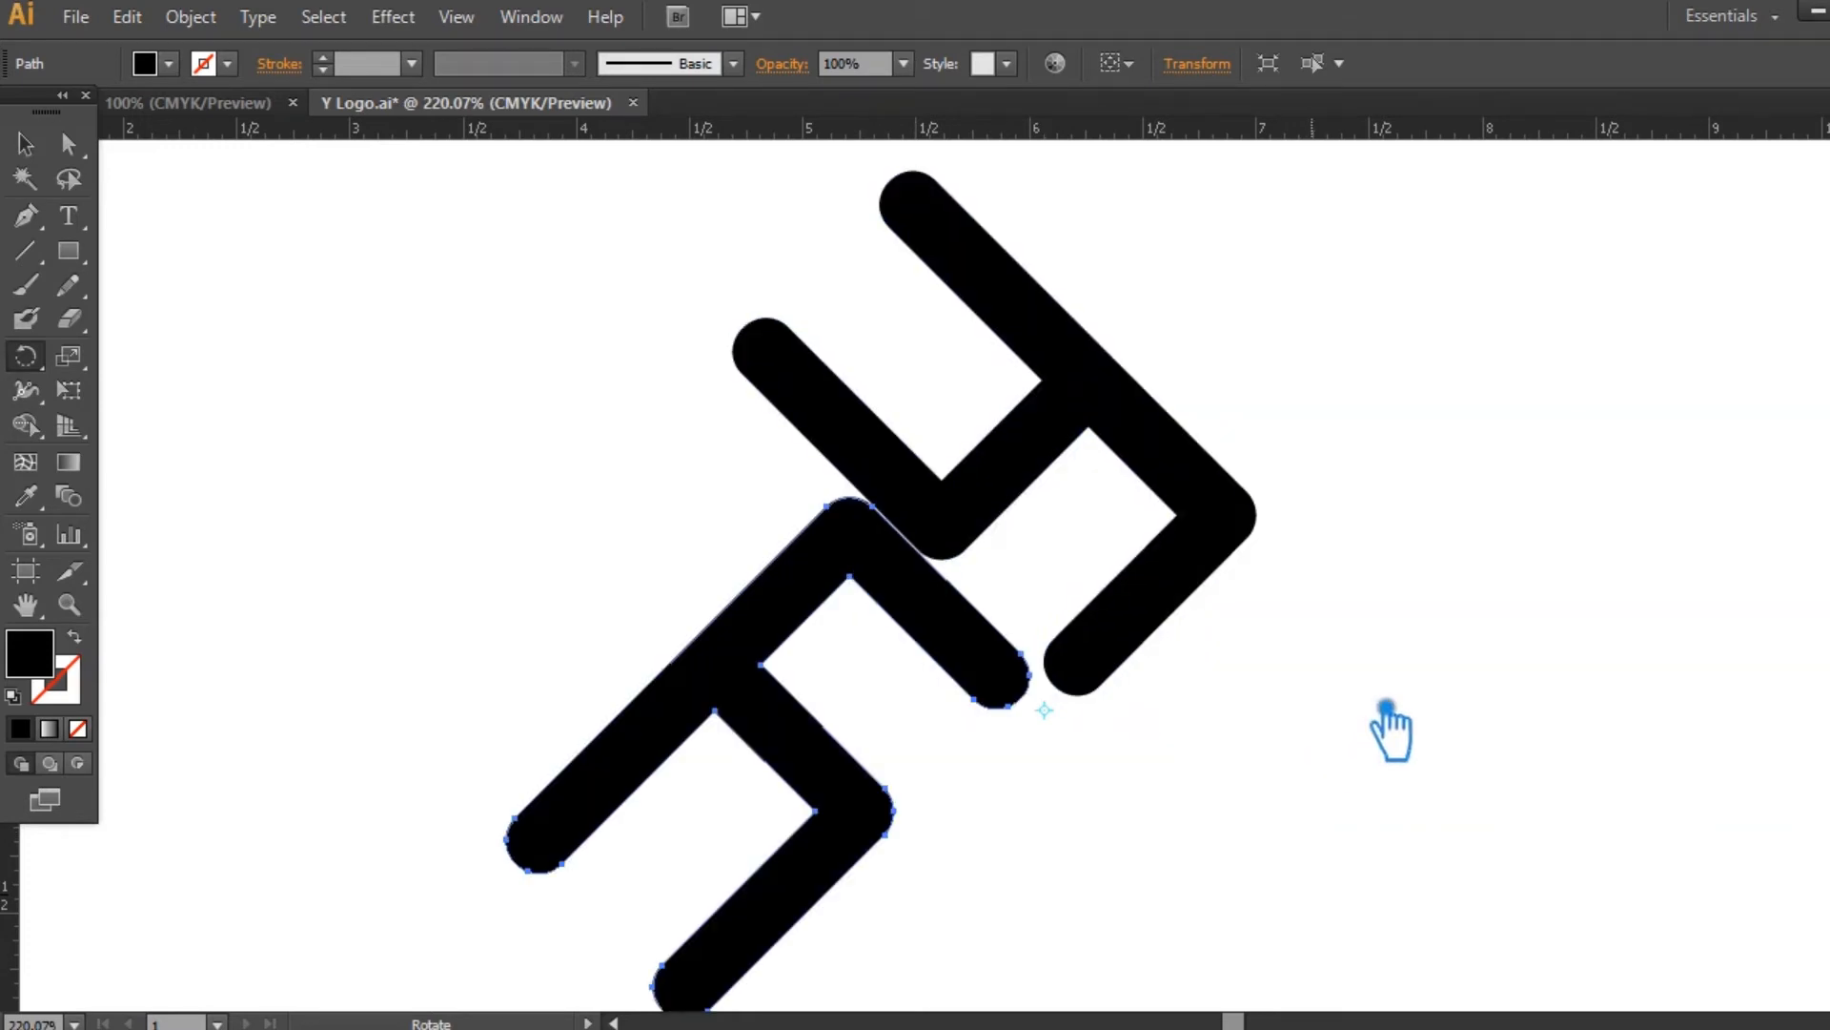
{"action": "key", "text": "v"}
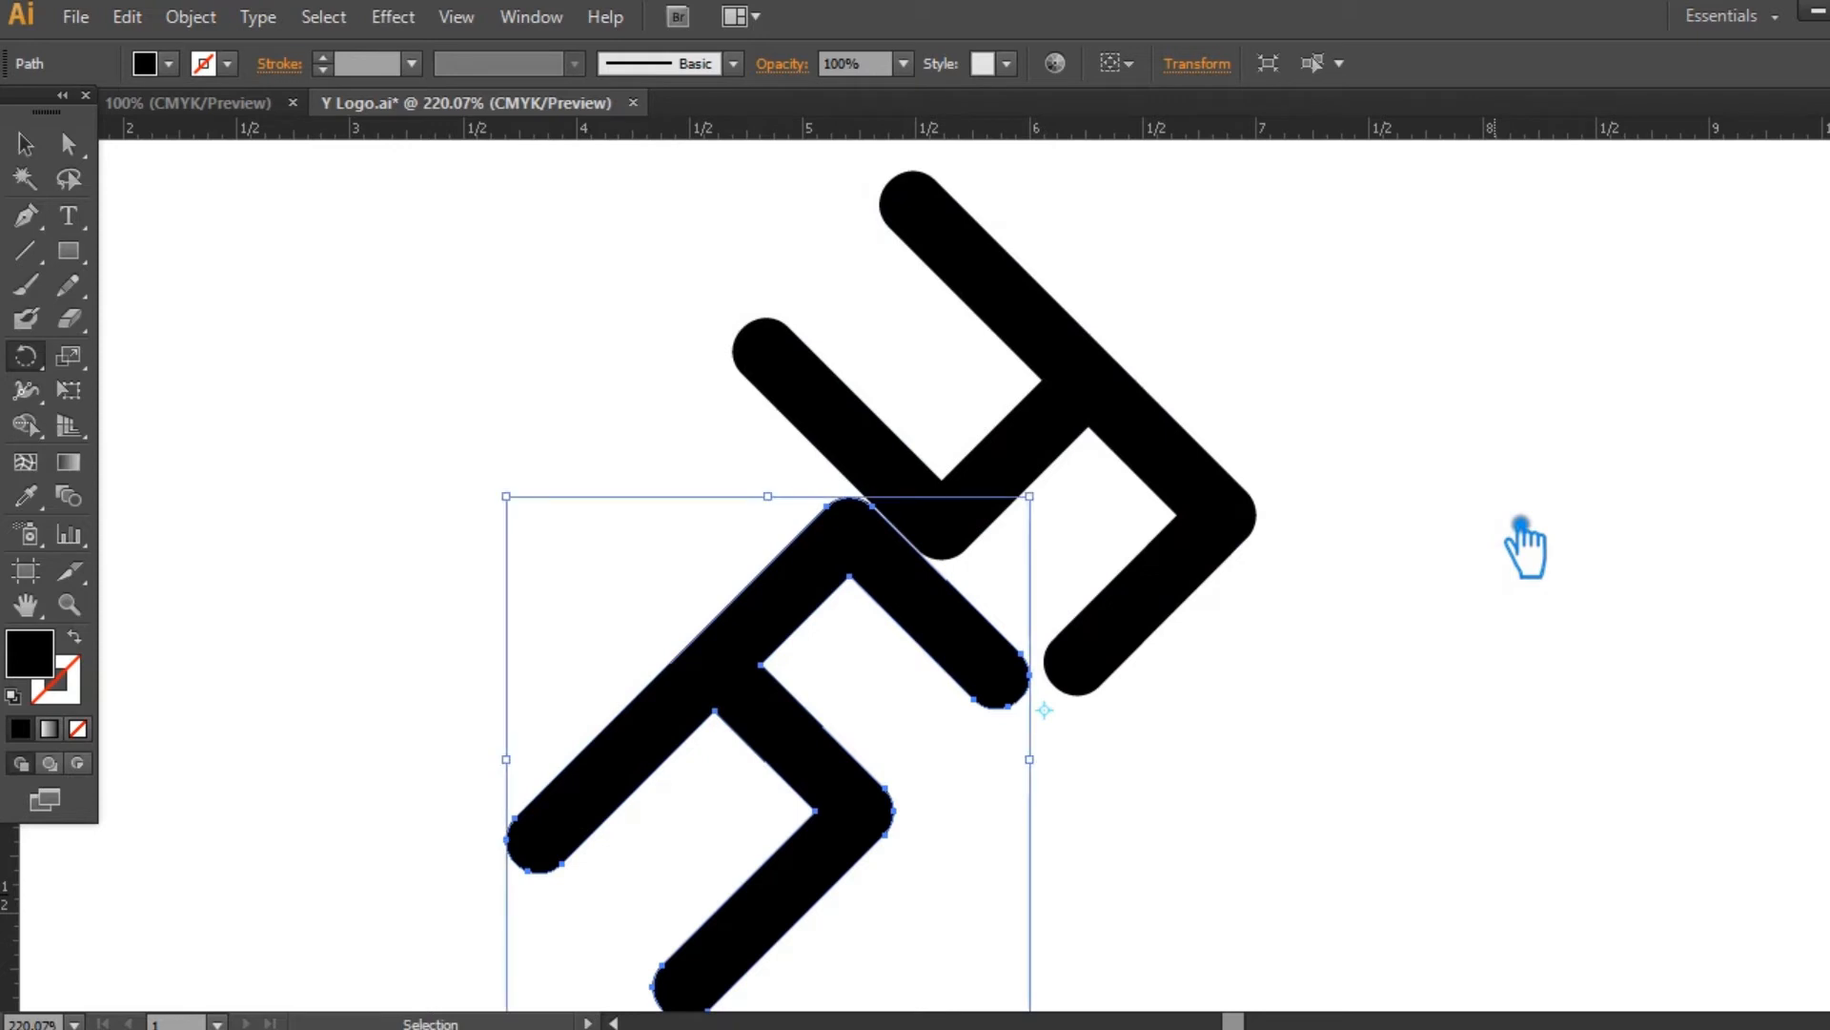
{"action": "key", "text": "ctrl+d"}
{"action": "key", "text": "ctrl+d"}
{"action": "key", "text": "r"}
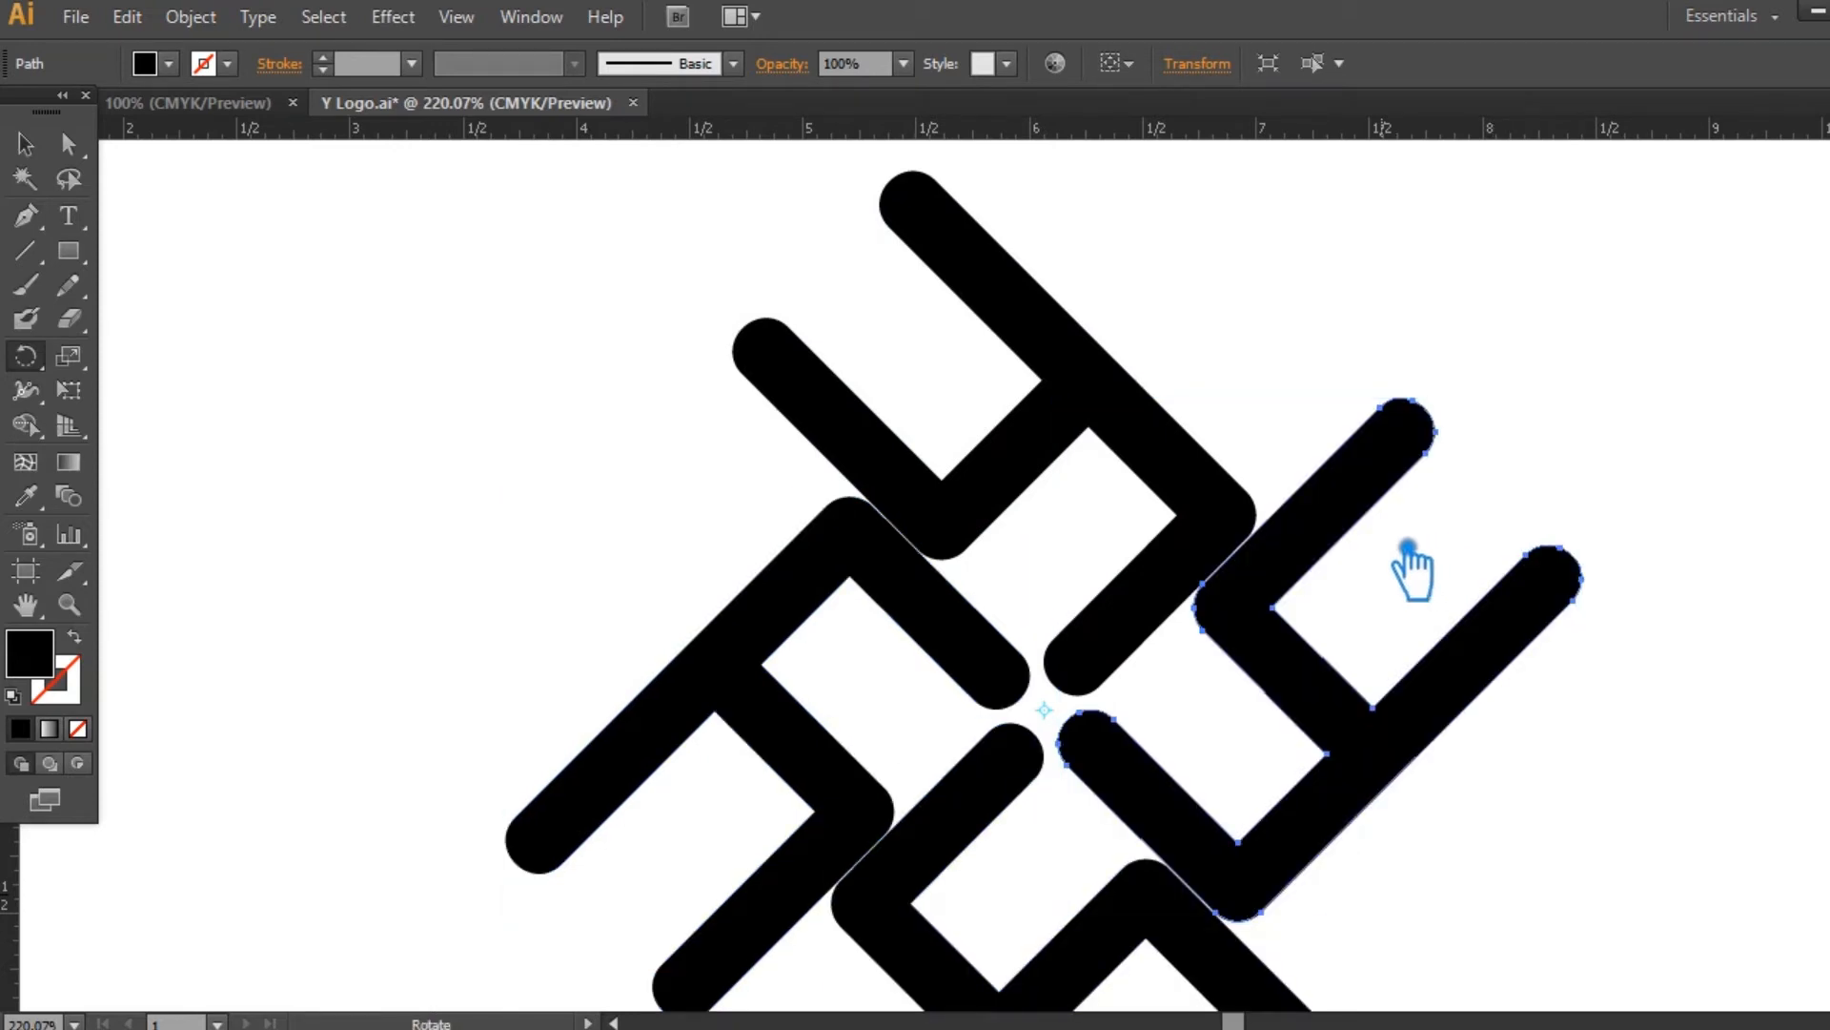
Select all four Y shapes of the pinwheel and group them
{"action": "key", "text": "v"}
{"action": "key", "text": "ctrl+minus"}
{"action": "key", "text": "r"}
{"action": "left_click", "coordinate": [36, 148]}
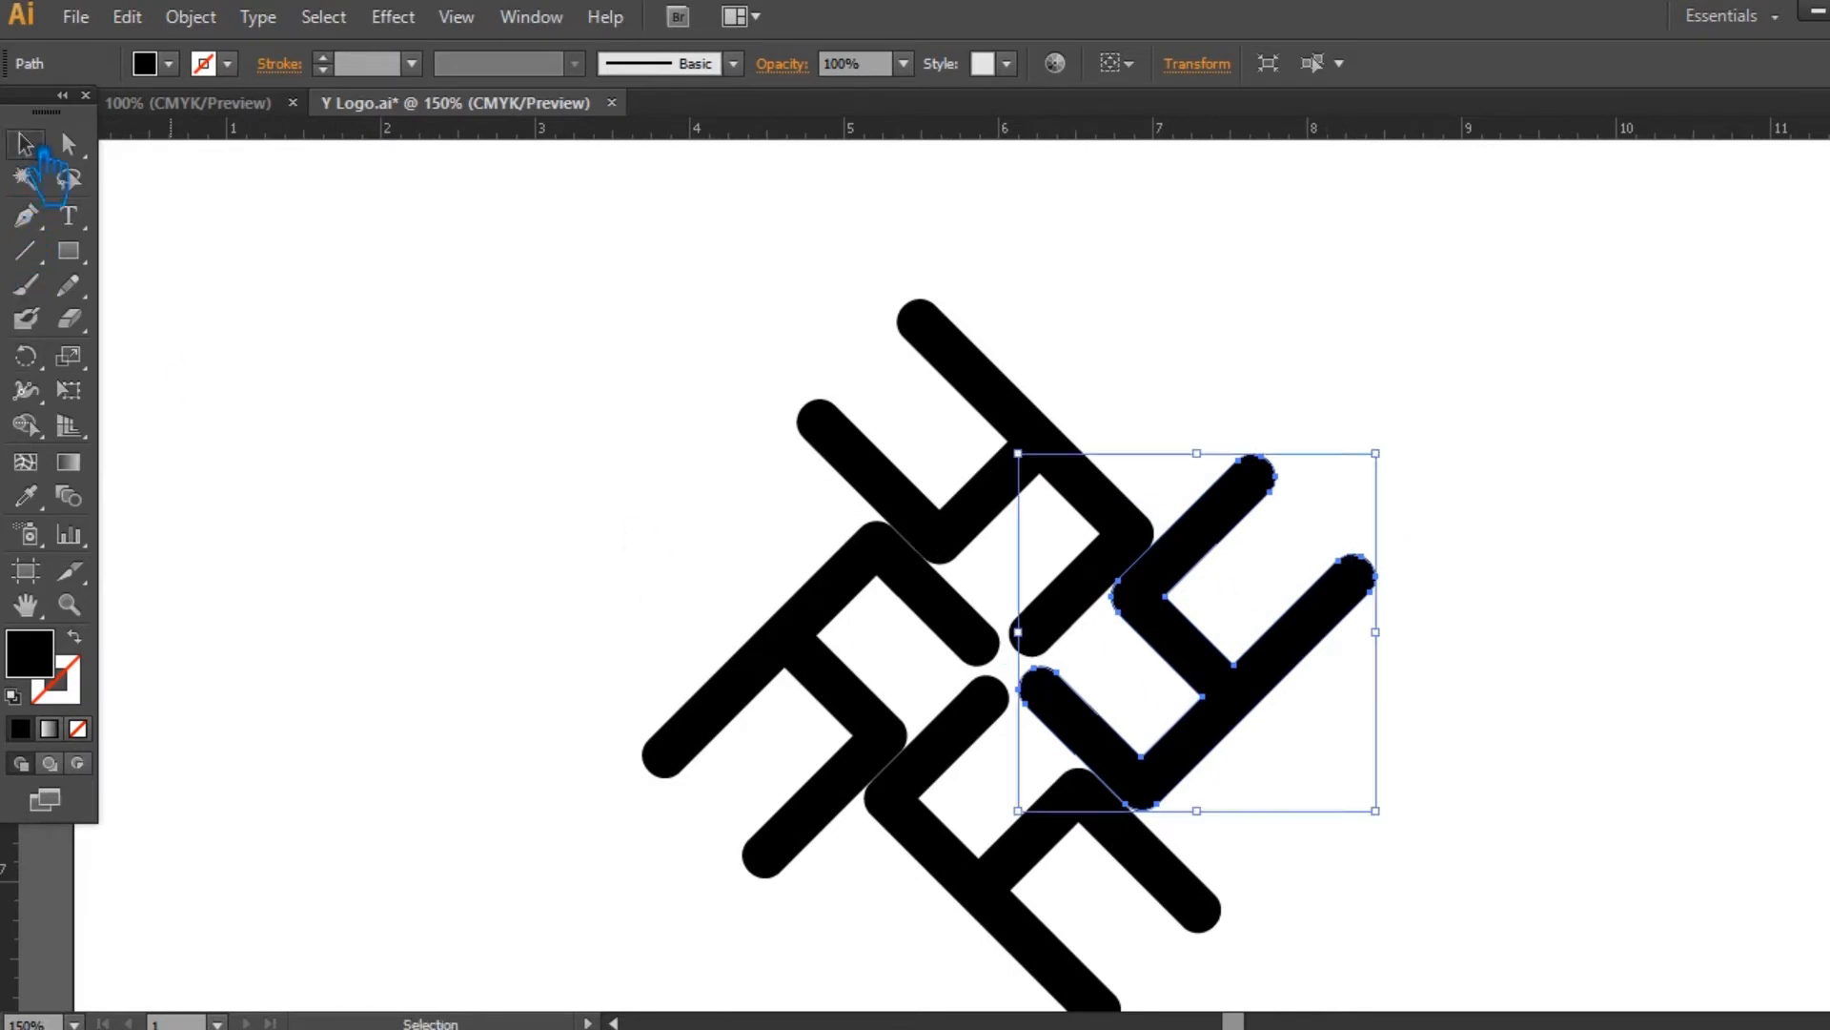
{"action": "left_click", "coordinate": [1454, 792]}
{"action": "left_click_drag", "start_coordinate": [1382, 834], "coordinate": [1306, 753]}
{"action": "left_click_drag", "start_coordinate": [1263, 865], "coordinate": [620, 291]}
{"action": "key", "text": "ctrl+g"}
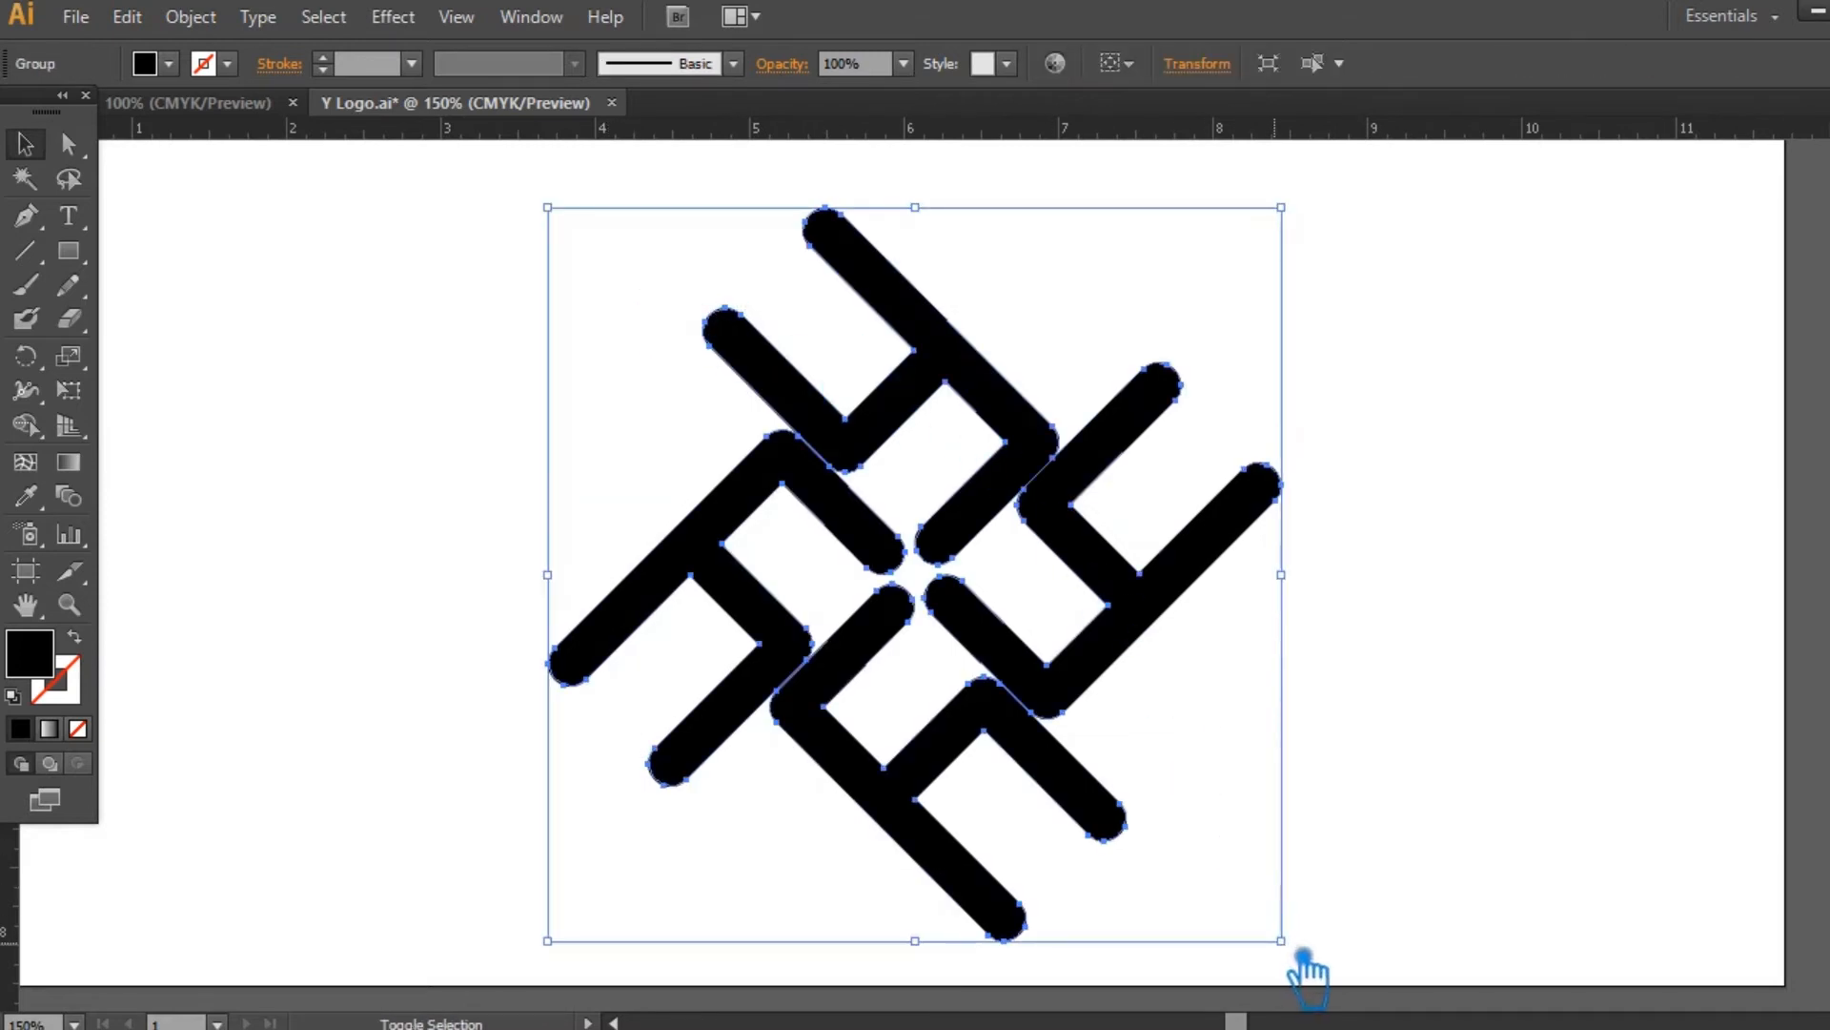
Scale the pinwheel group down proportionally to about 2.7 in across, move it slightly right and up, and save the file
{"action": "left_click_drag", "start_coordinate": [1281, 940], "coordinate": [969, 626]}
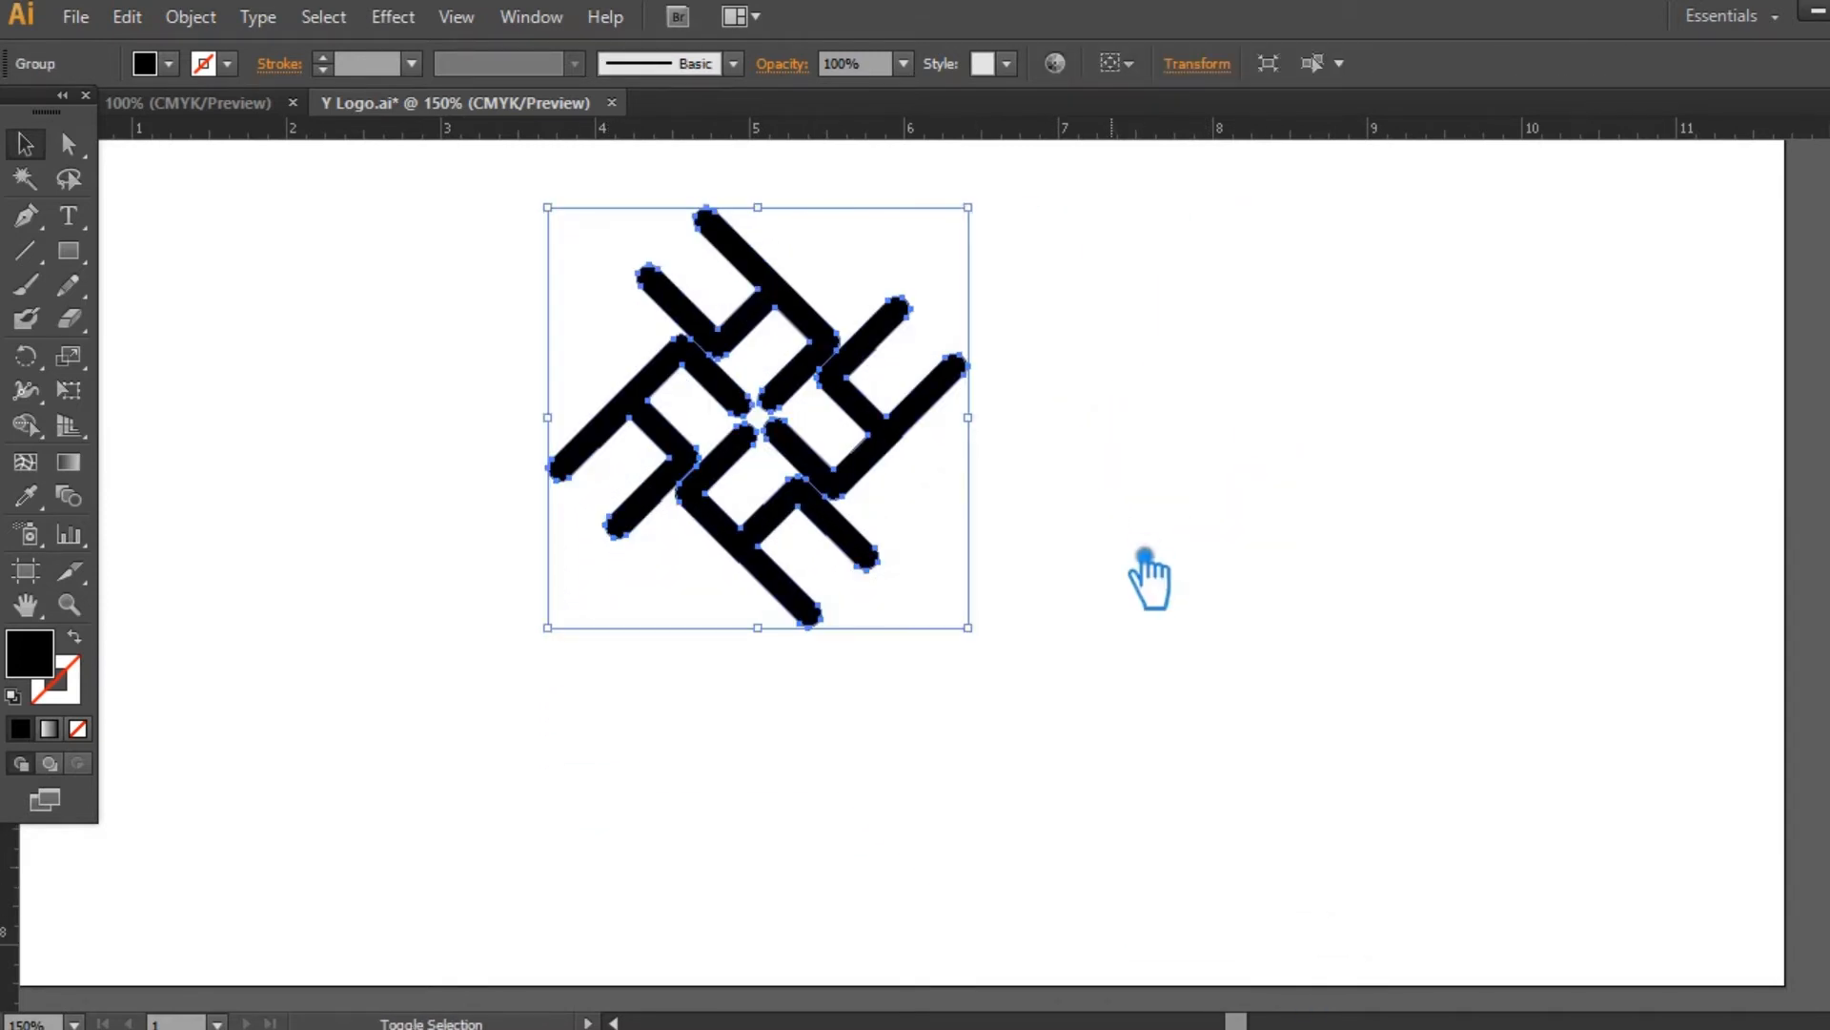
{"action": "left_click", "coordinate": [1158, 440]}
{"action": "left_click_drag", "start_coordinate": [1158, 440], "coordinate": [1197, 621]}
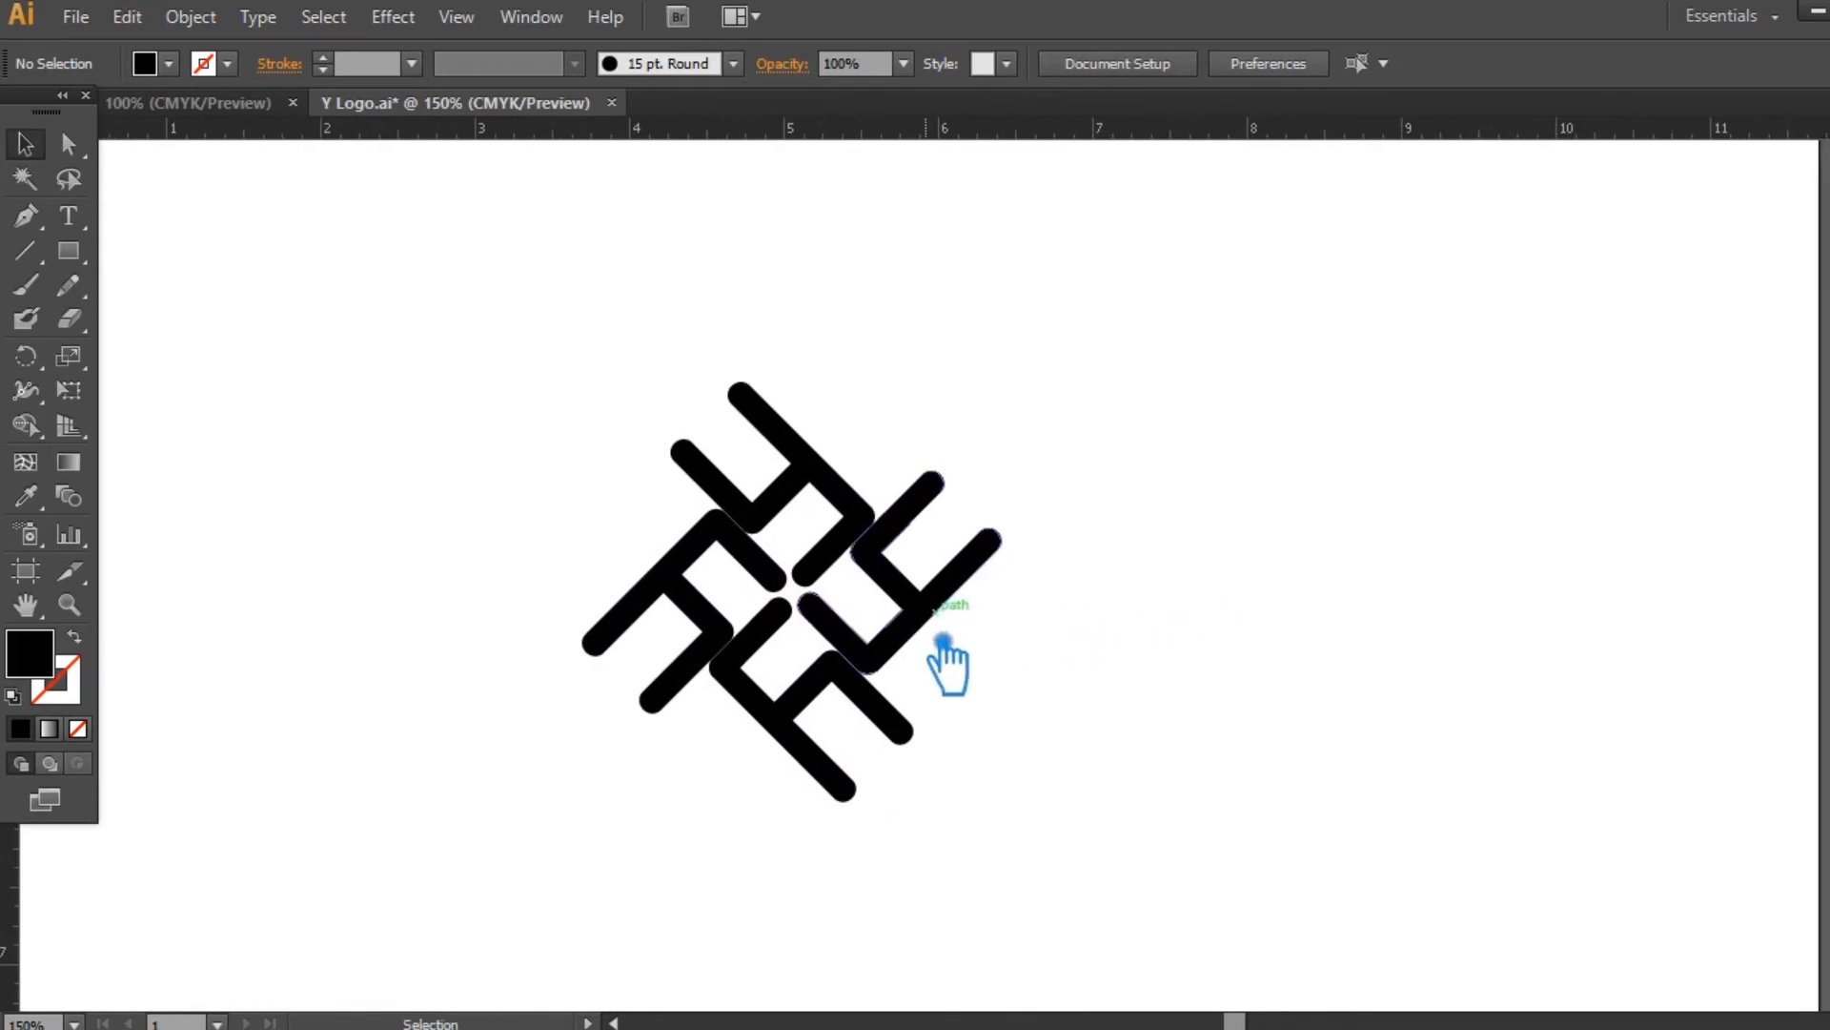
{"action": "left_click_drag", "start_coordinate": [919, 627], "coordinate": [978, 608]}
{"action": "left_click", "coordinate": [1230, 663]}
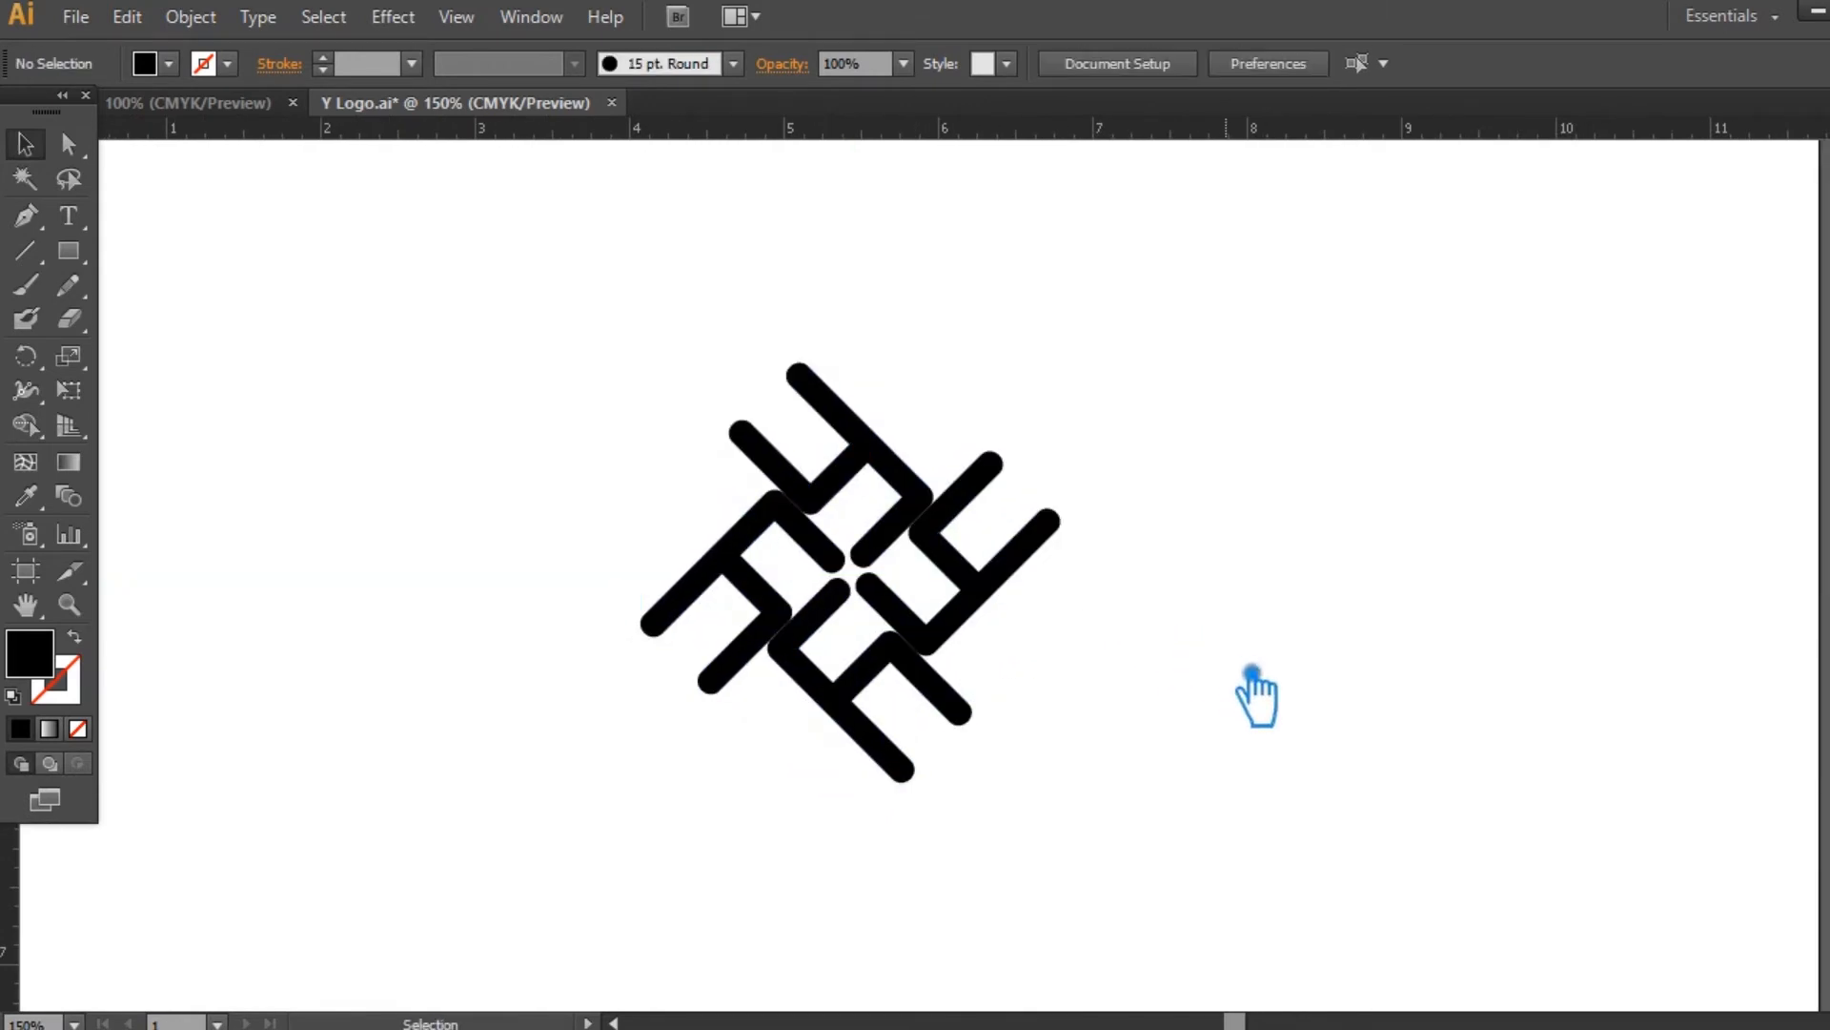
{"action": "key", "text": "a"}
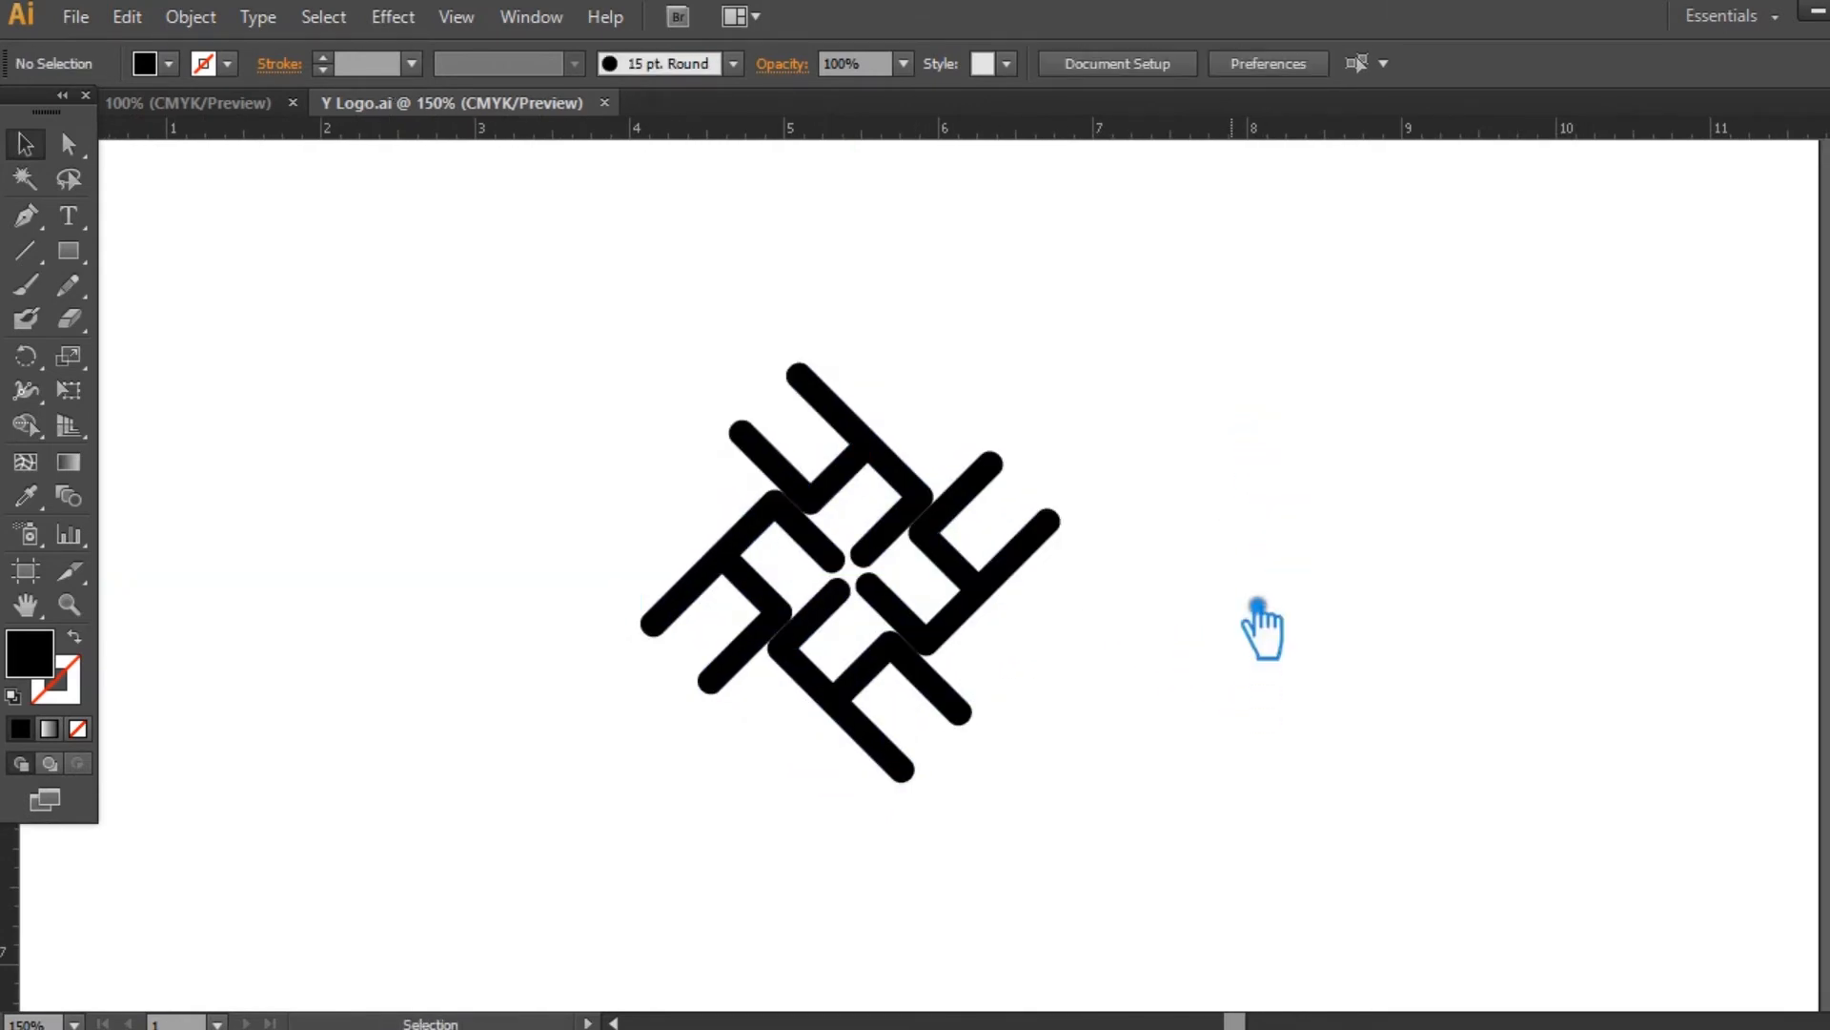
{"action": "key", "text": "ctrl+equal"}
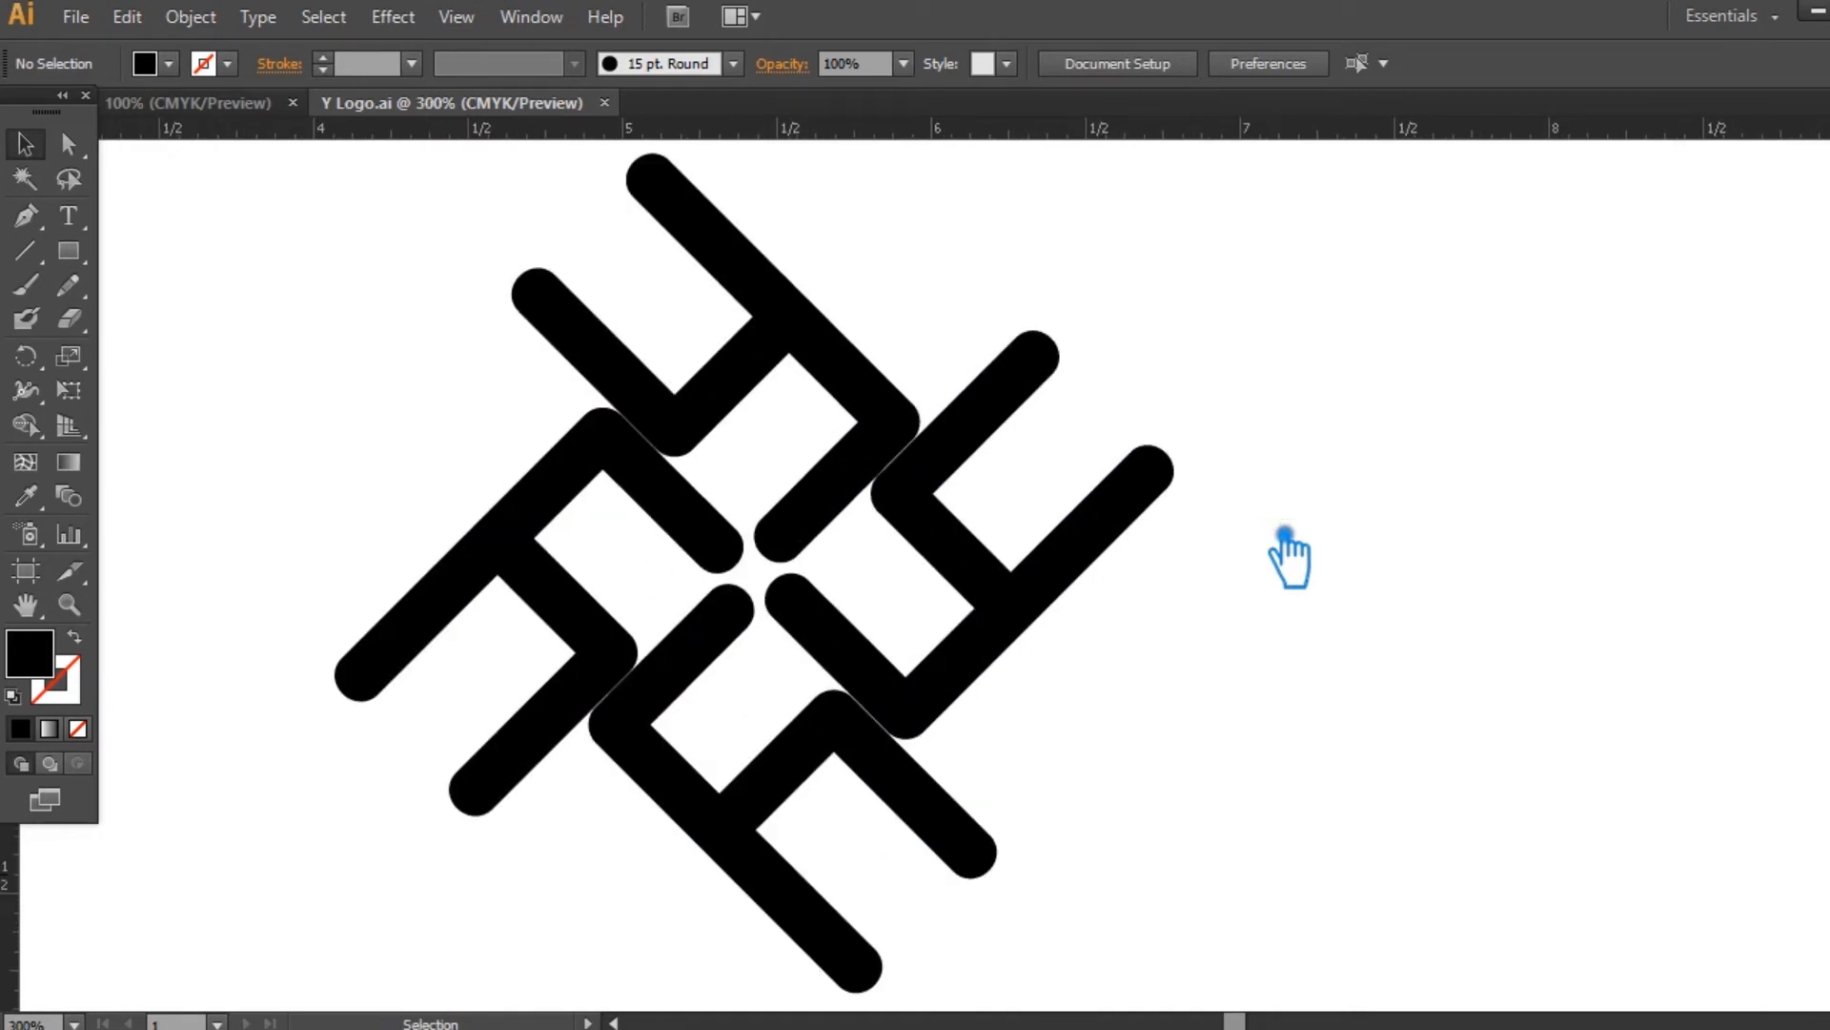
{"action": "left_click_drag", "start_coordinate": [1287, 553], "coordinate": [1423, 730]}
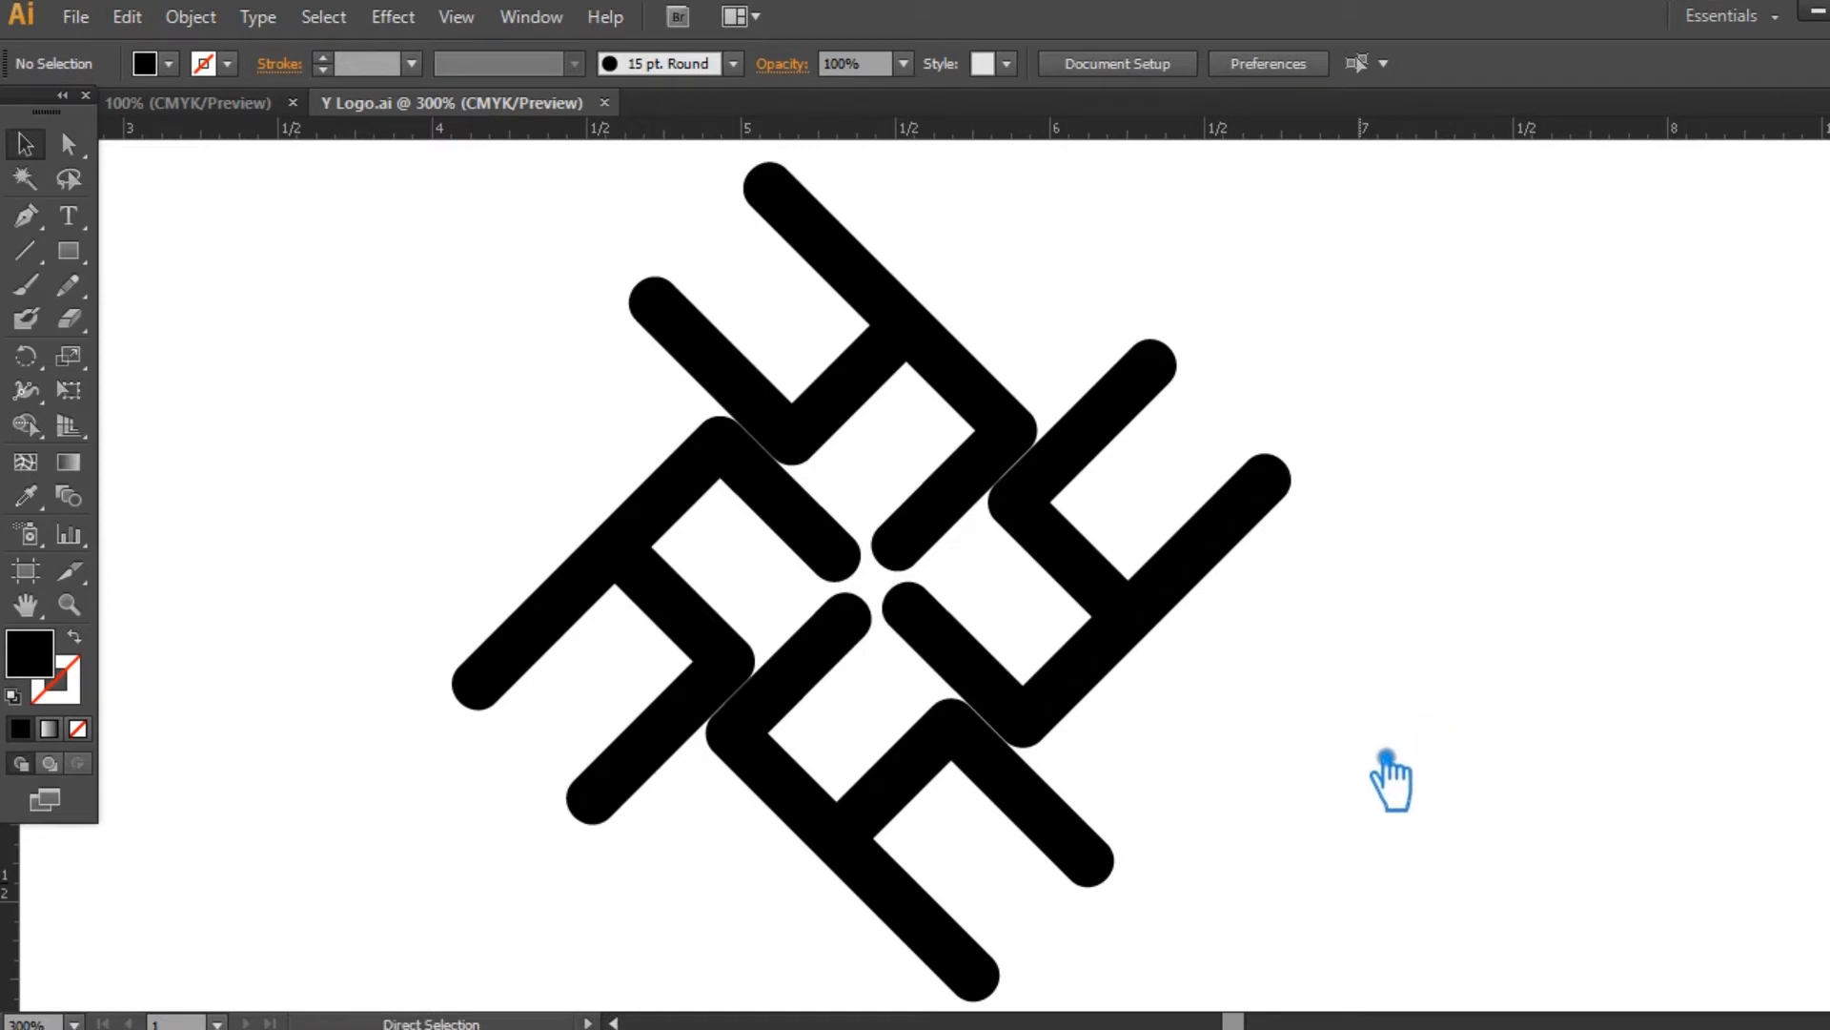
{"action": "key", "text": "ctrl+minus"}
{"action": "key", "text": "ctrl+minus"}
{"action": "left_click_drag", "start_coordinate": [1387, 758], "coordinate": [747, 688]}
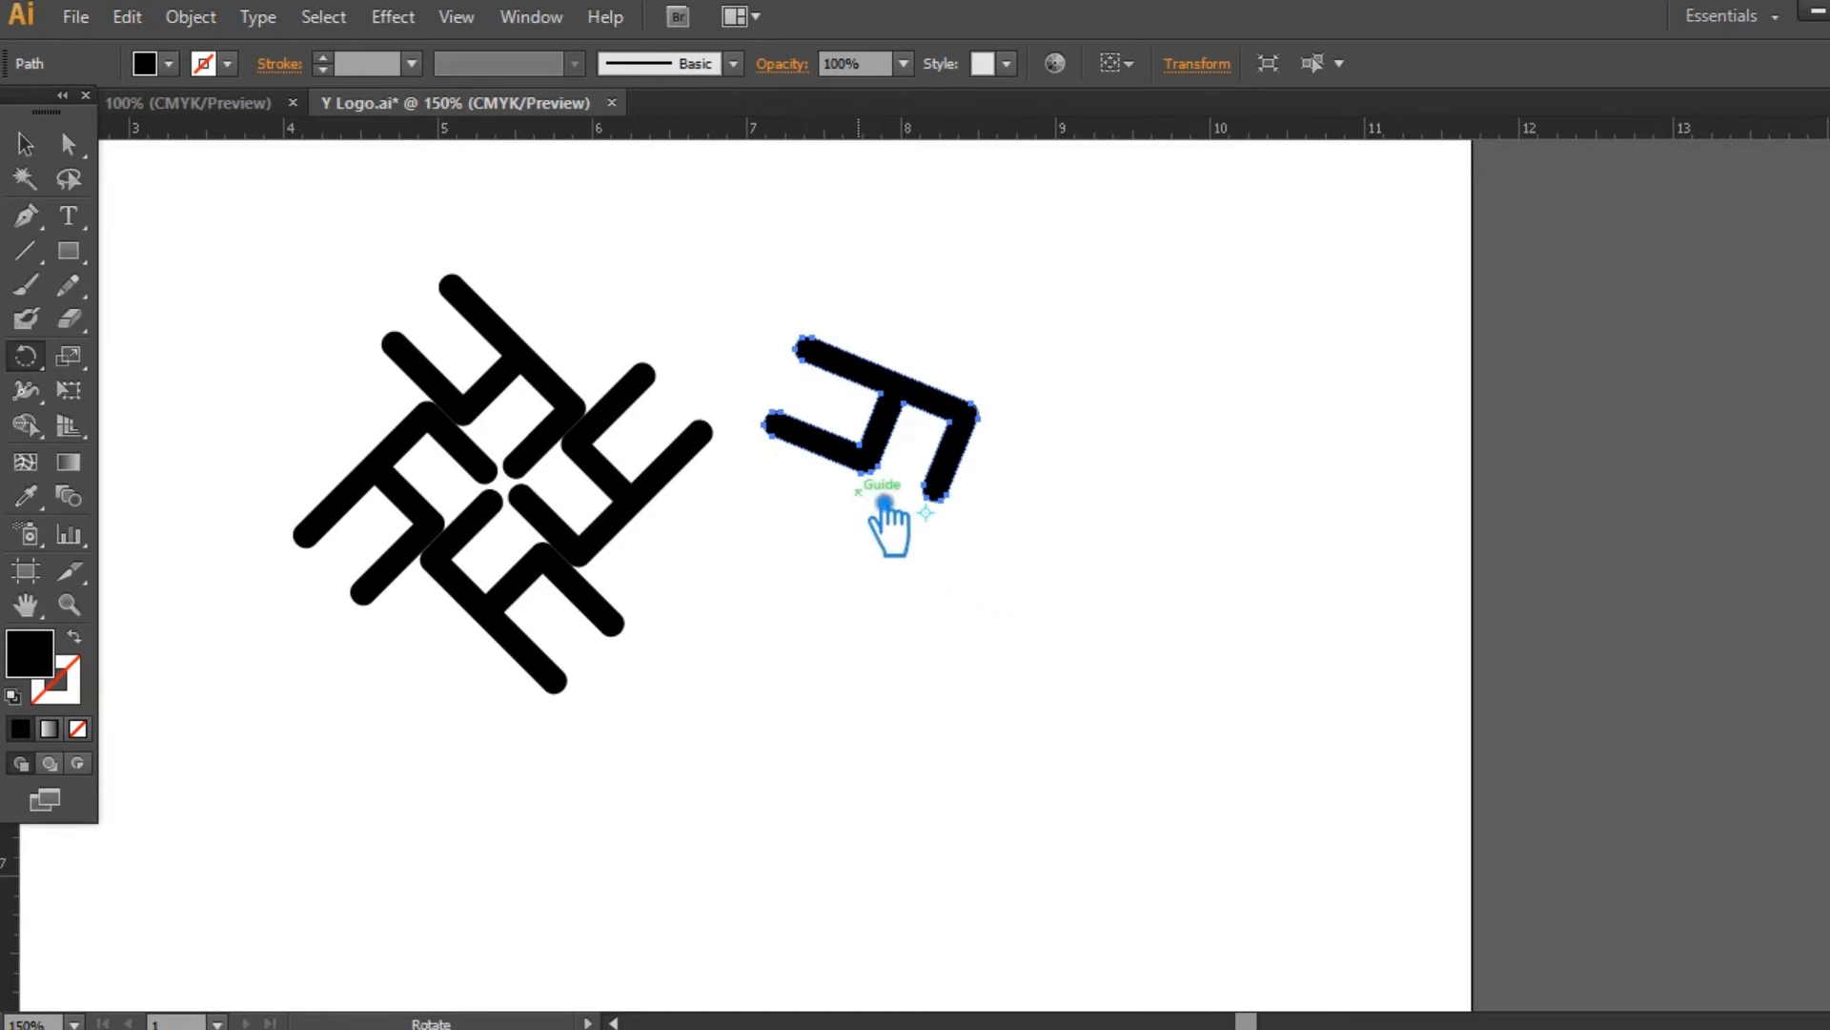
Copy the single Y a quarter turn counterclockwise around a point close beneath it and repeat twice to complete a tighter four-part pinwheel
{"action": "left_click", "coordinate": [882, 503], "text": "alt"}
{"action": "left_click", "coordinate": [1333, 730]}
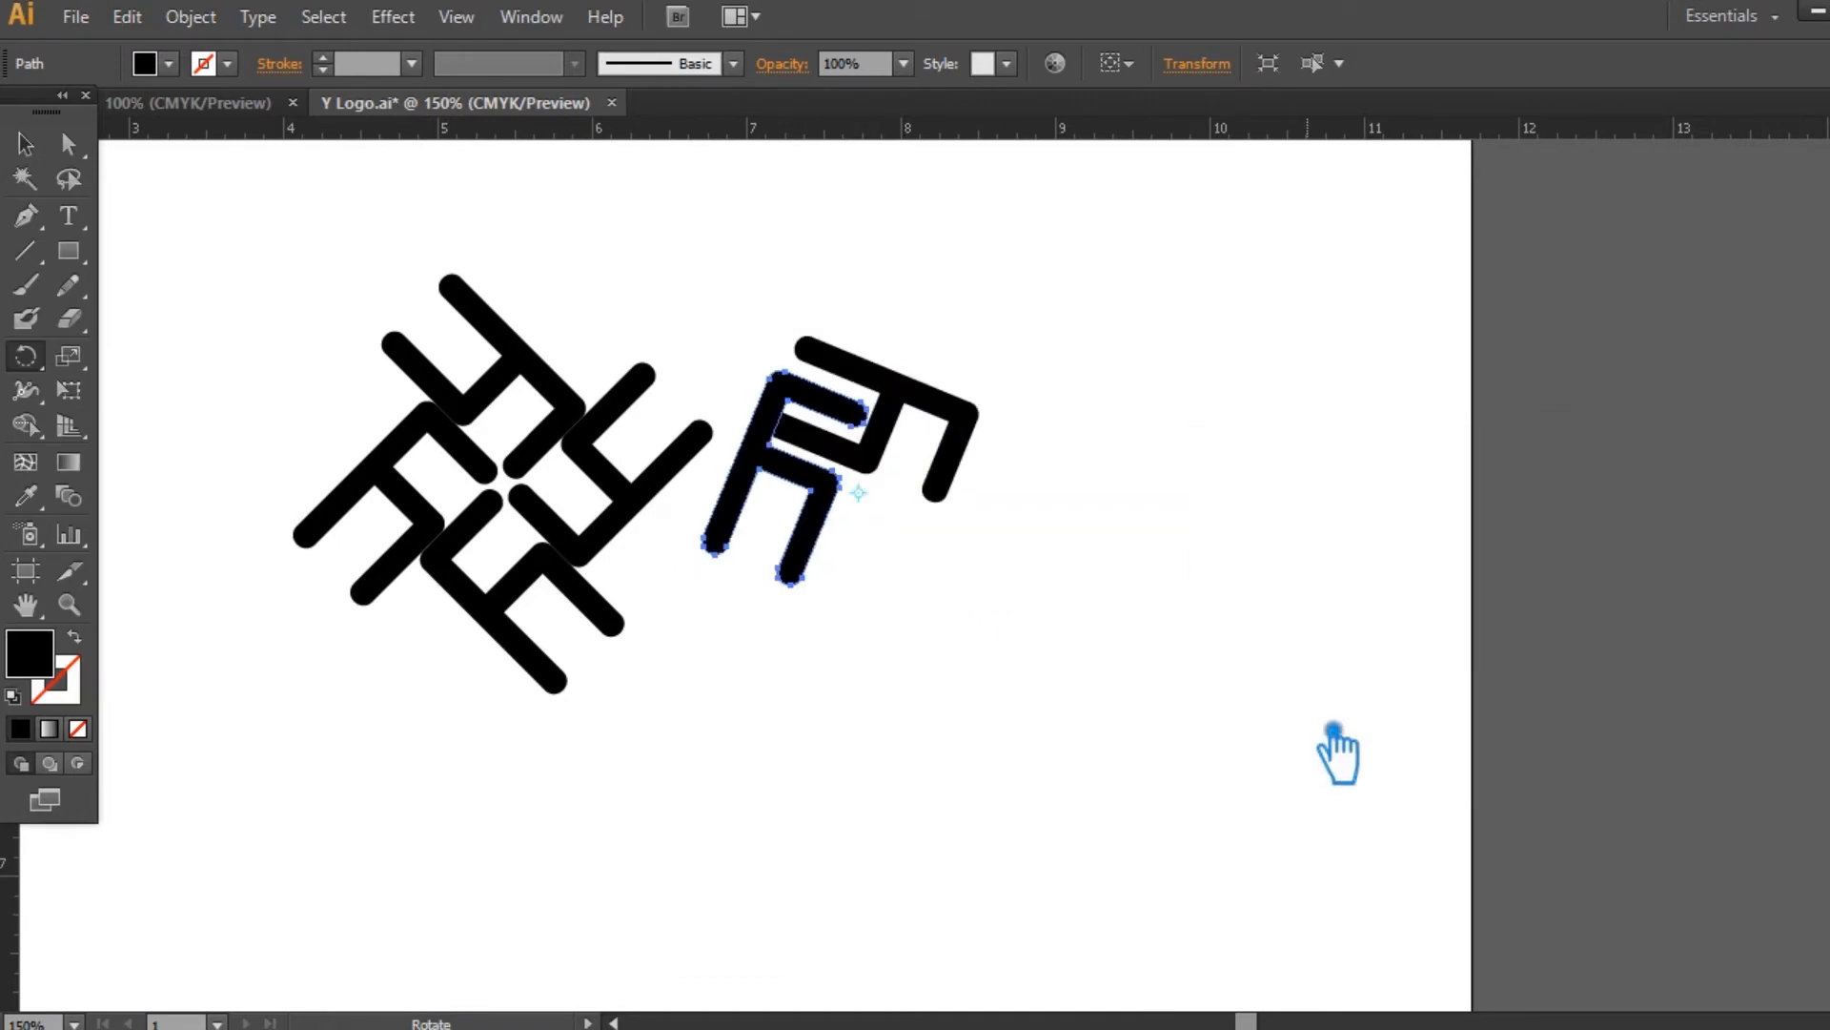
{"action": "key", "text": "ctrl+d"}
{"action": "key", "text": "ctrl+d"}
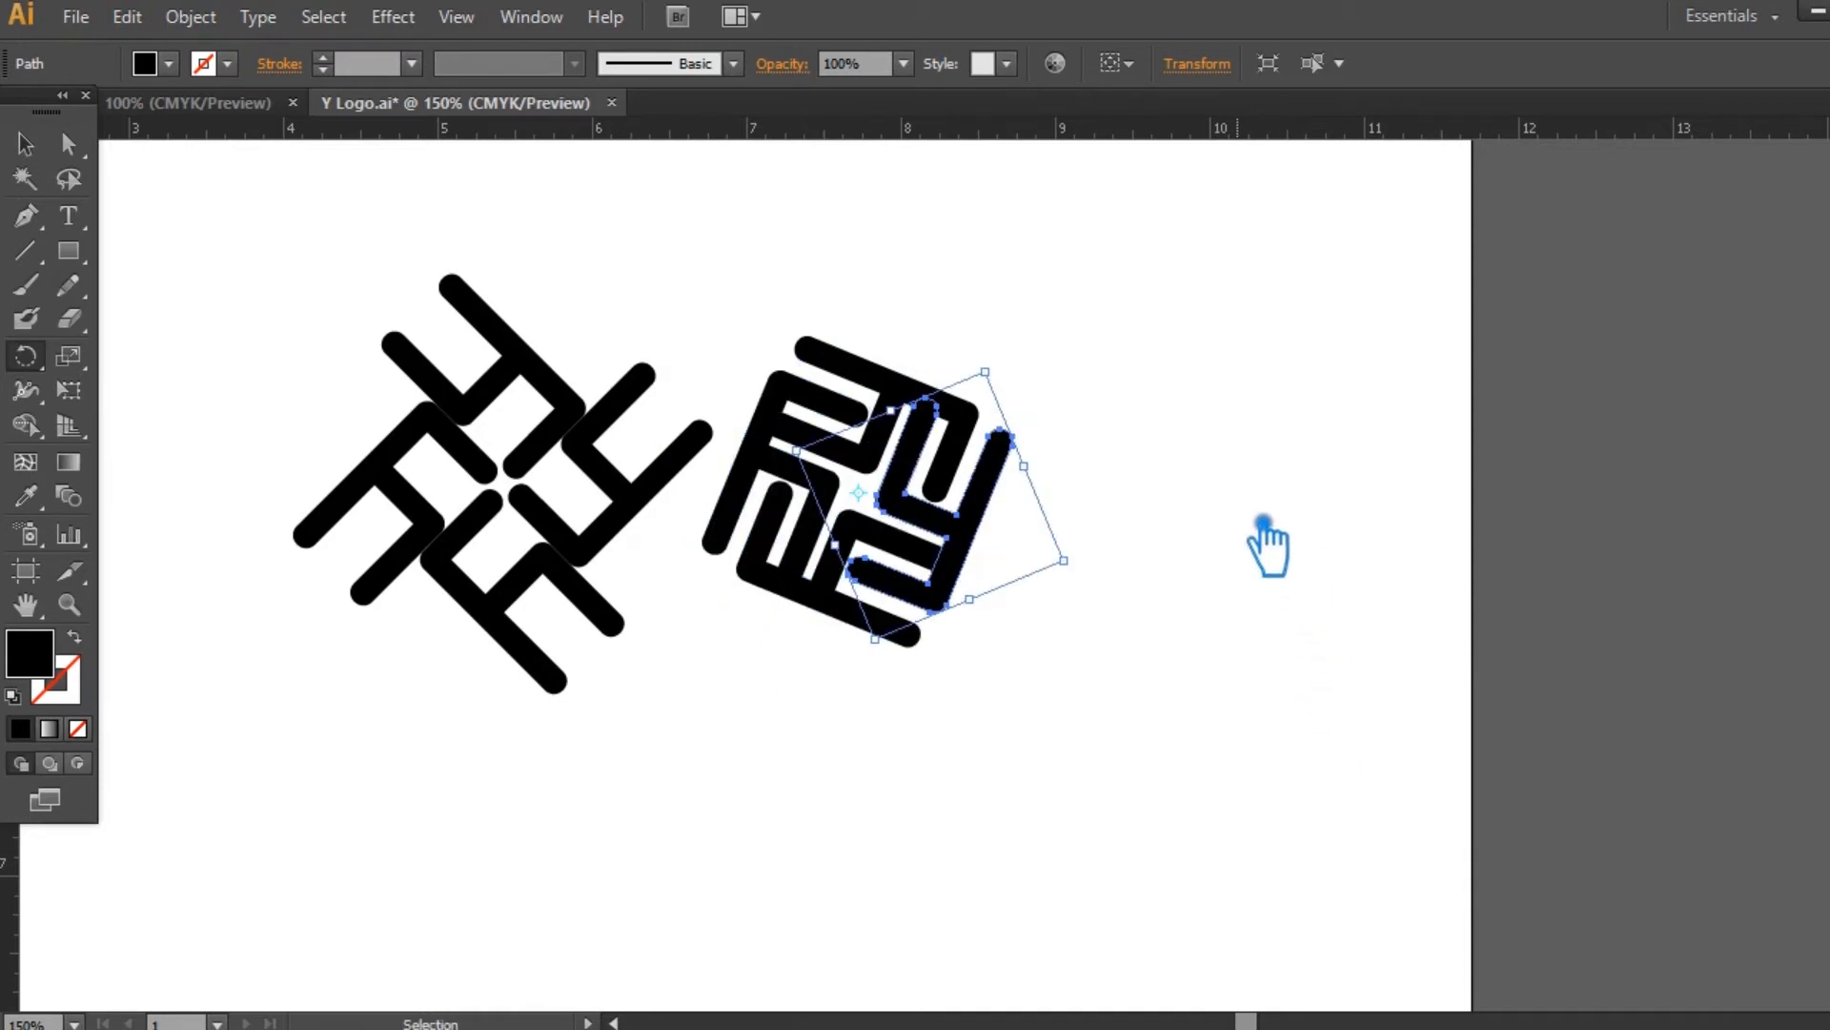
{"action": "key", "text": "v"}
{"action": "left_click", "coordinate": [1054, 358]}
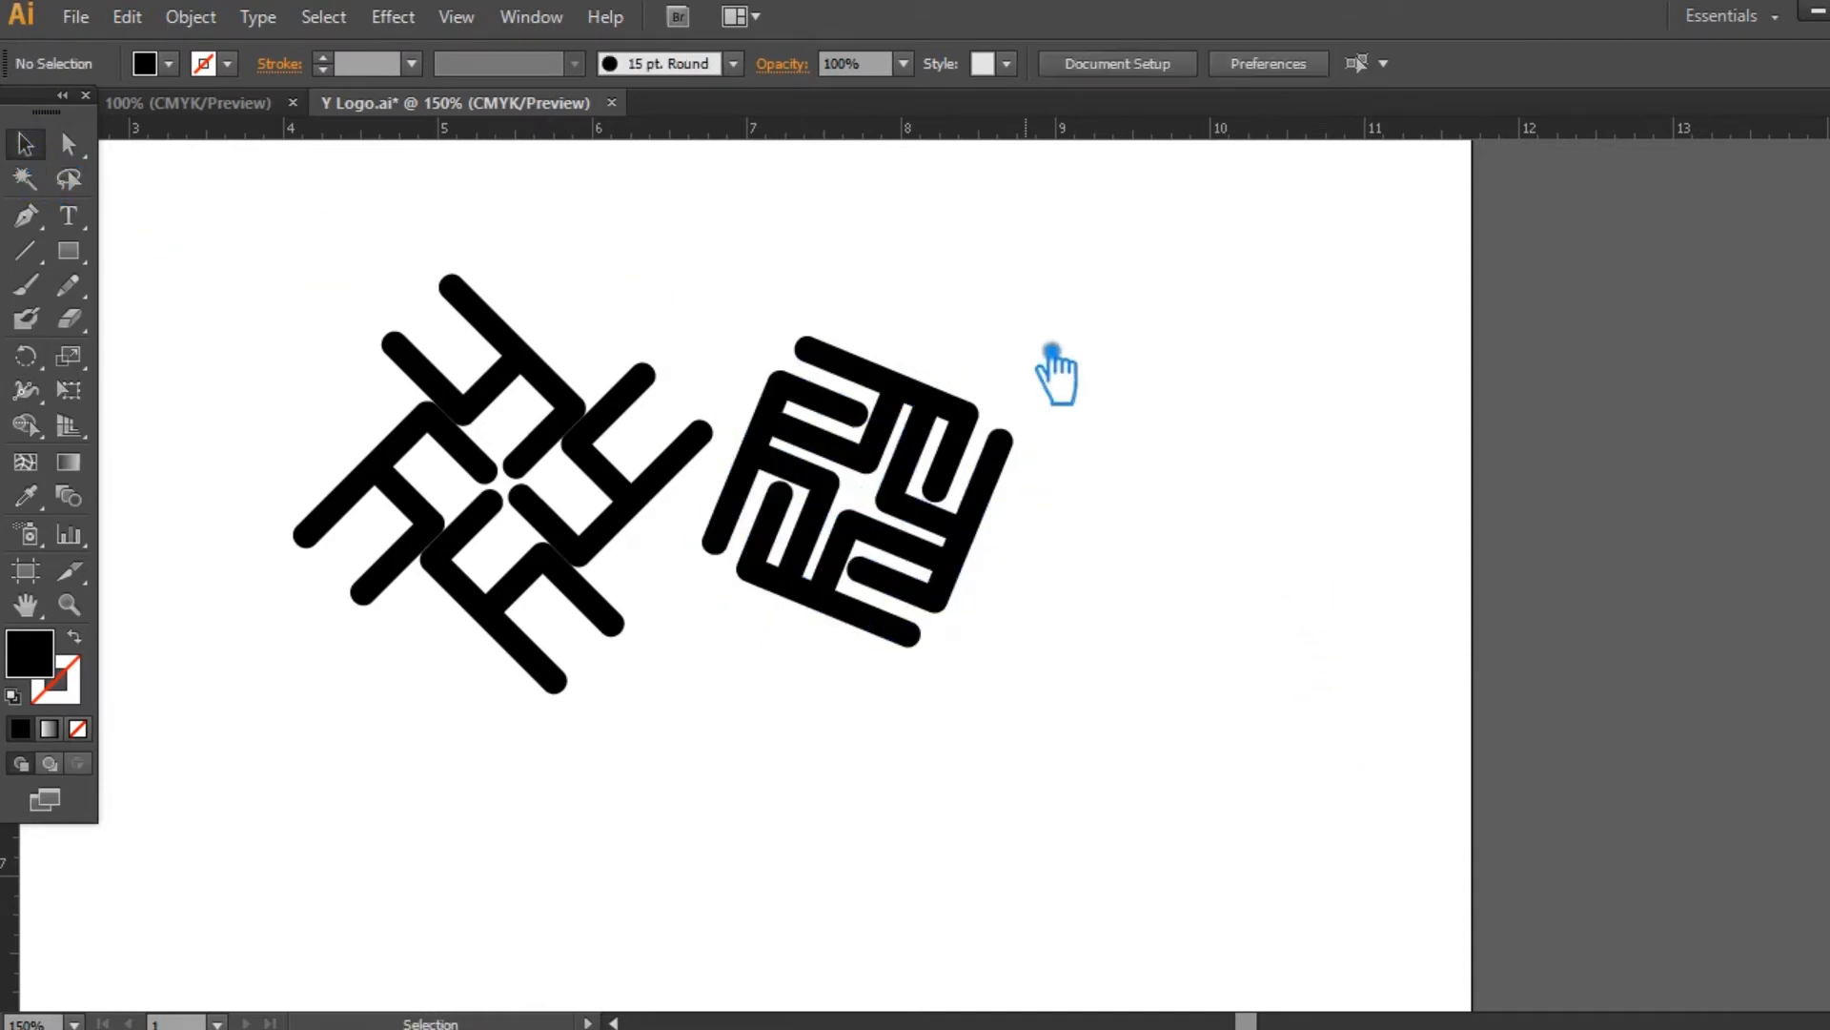
Group the four Y shapes of the second pinwheel and move the group about 0.6 in to the right
{"action": "left_click_drag", "start_coordinate": [1061, 658], "coordinate": [781, 303]}
{"action": "left_click", "coordinate": [1127, 642]}
{"action": "left_click_drag", "start_coordinate": [949, 479], "coordinate": [1046, 469]}
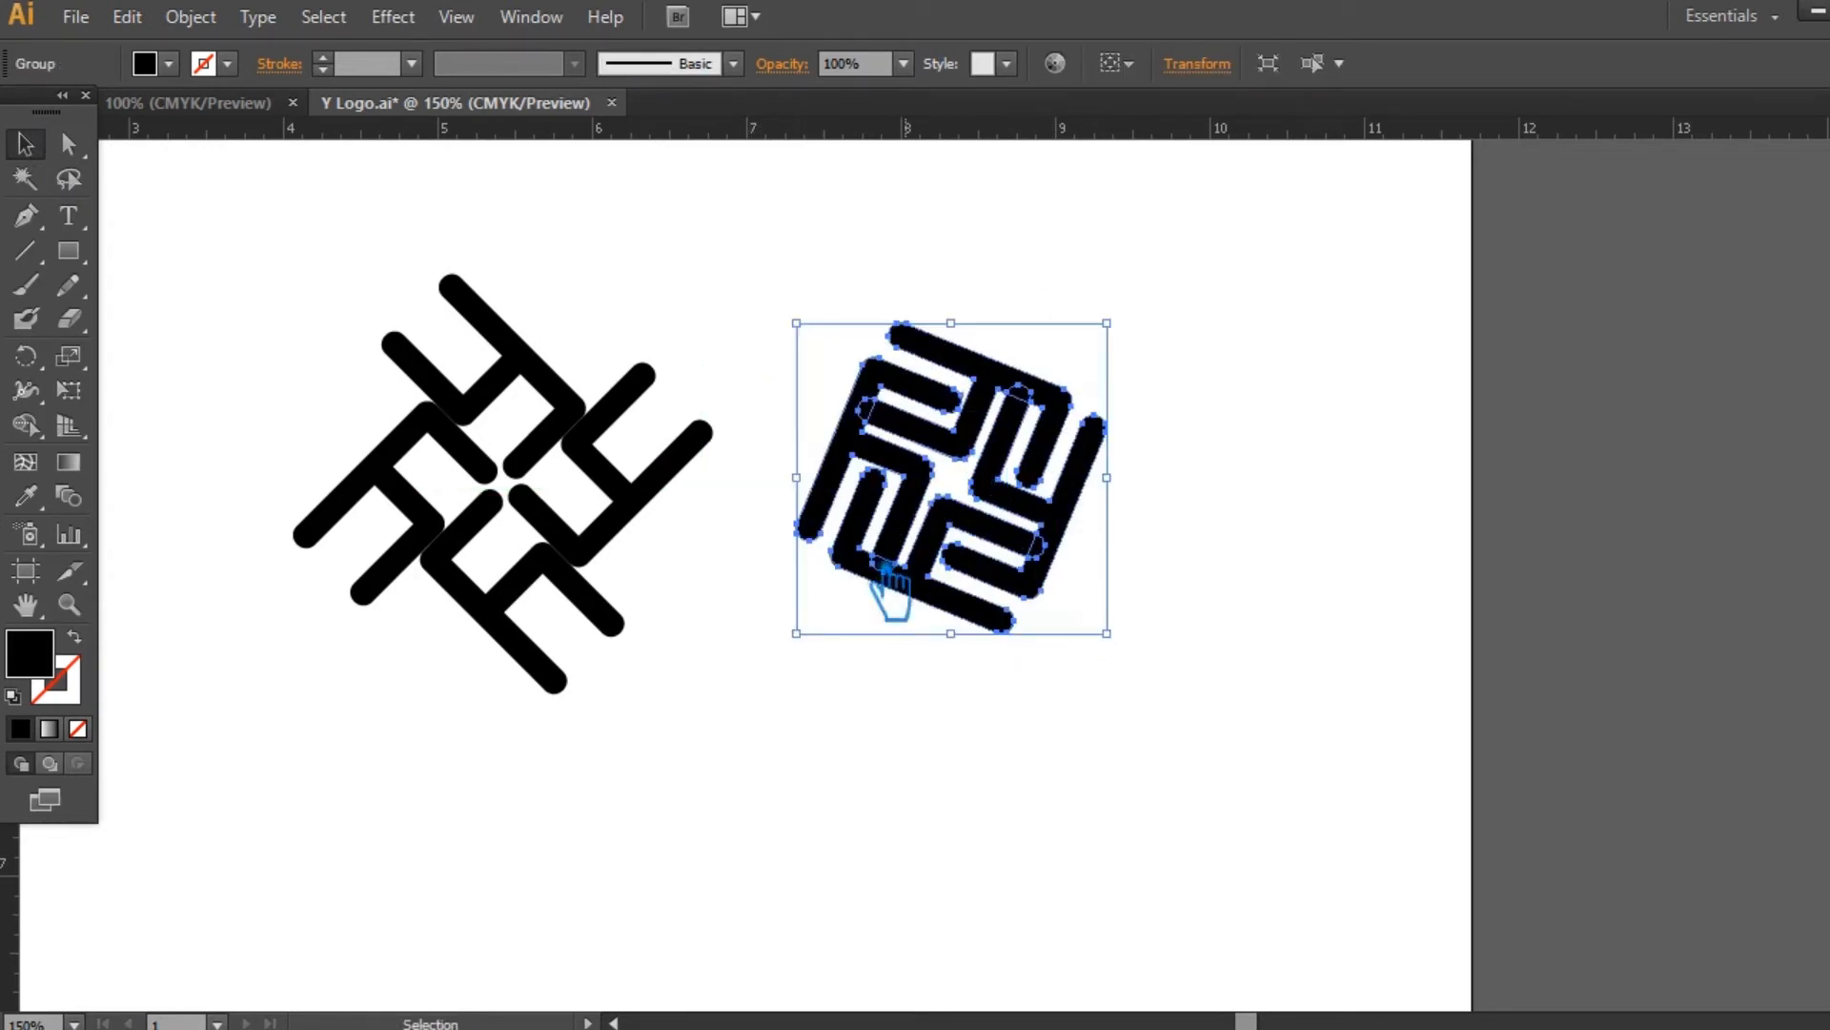
{"action": "left_click", "coordinate": [813, 692]}
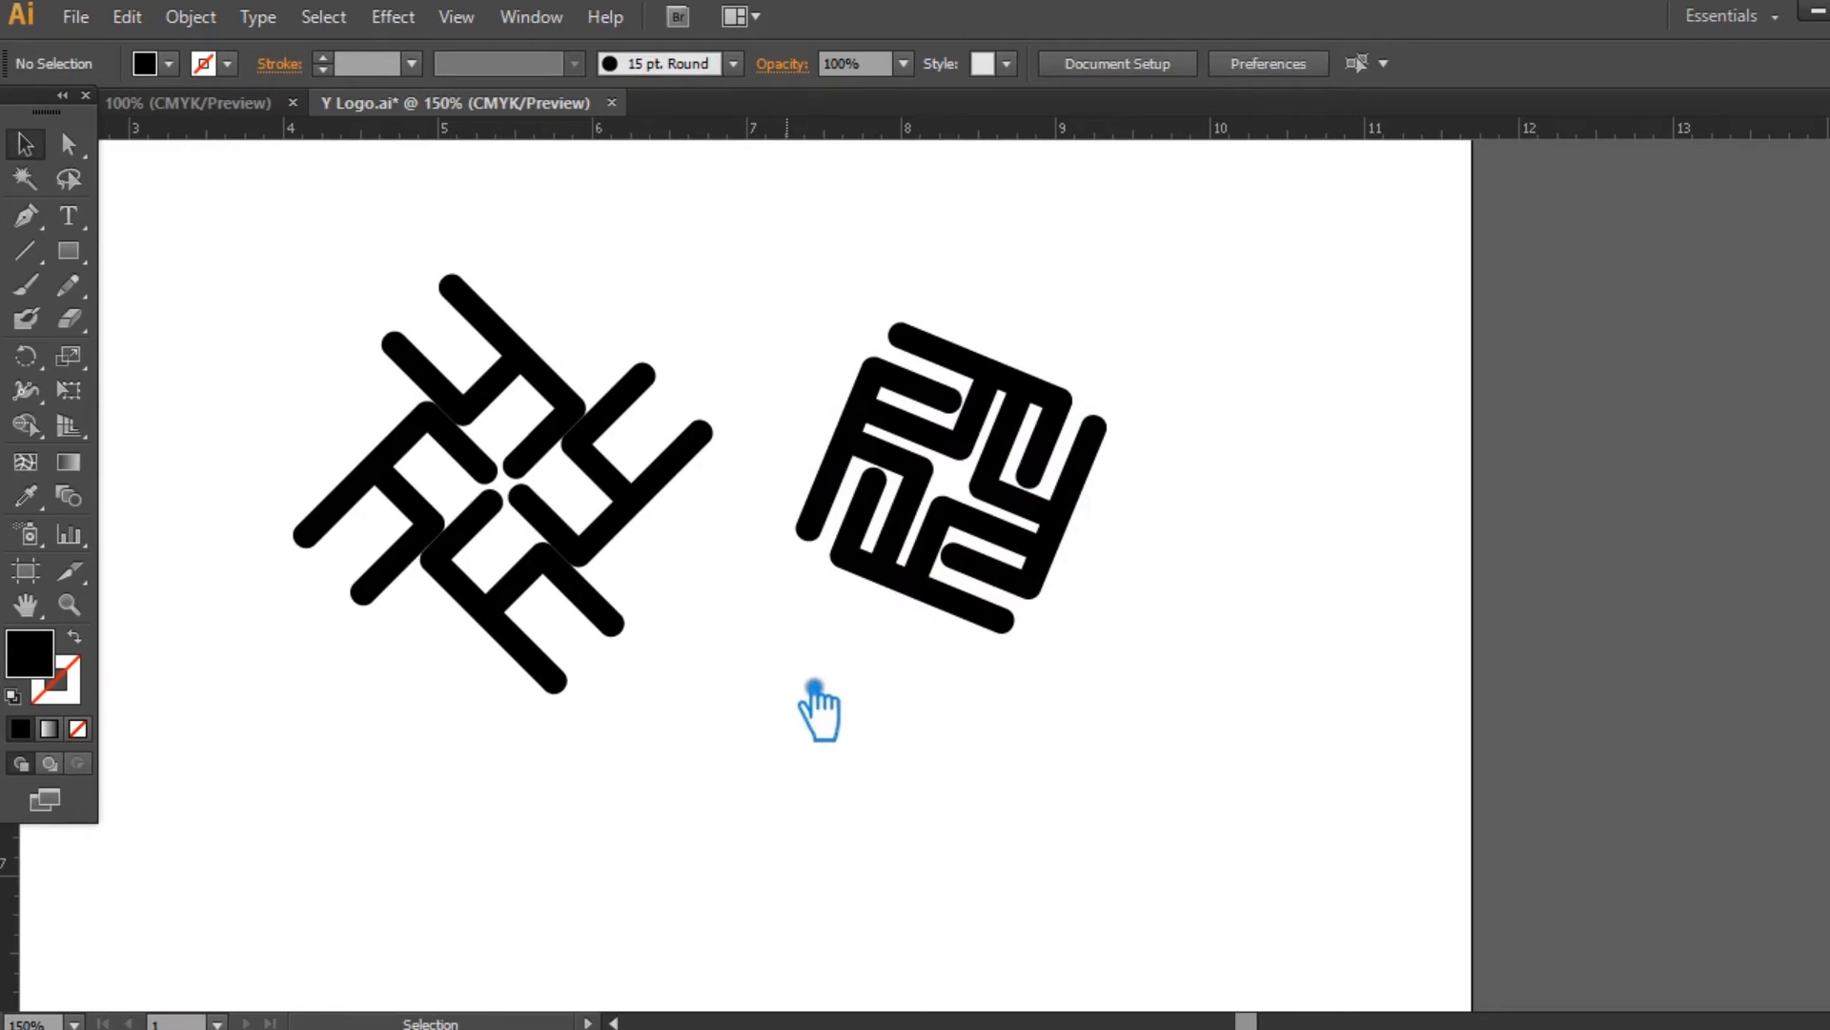
Scale the second pinwheel group up proportionally to about 2.5 in across
{"action": "left_click_drag", "start_coordinate": [1022, 753], "coordinate": [1117, 784]}
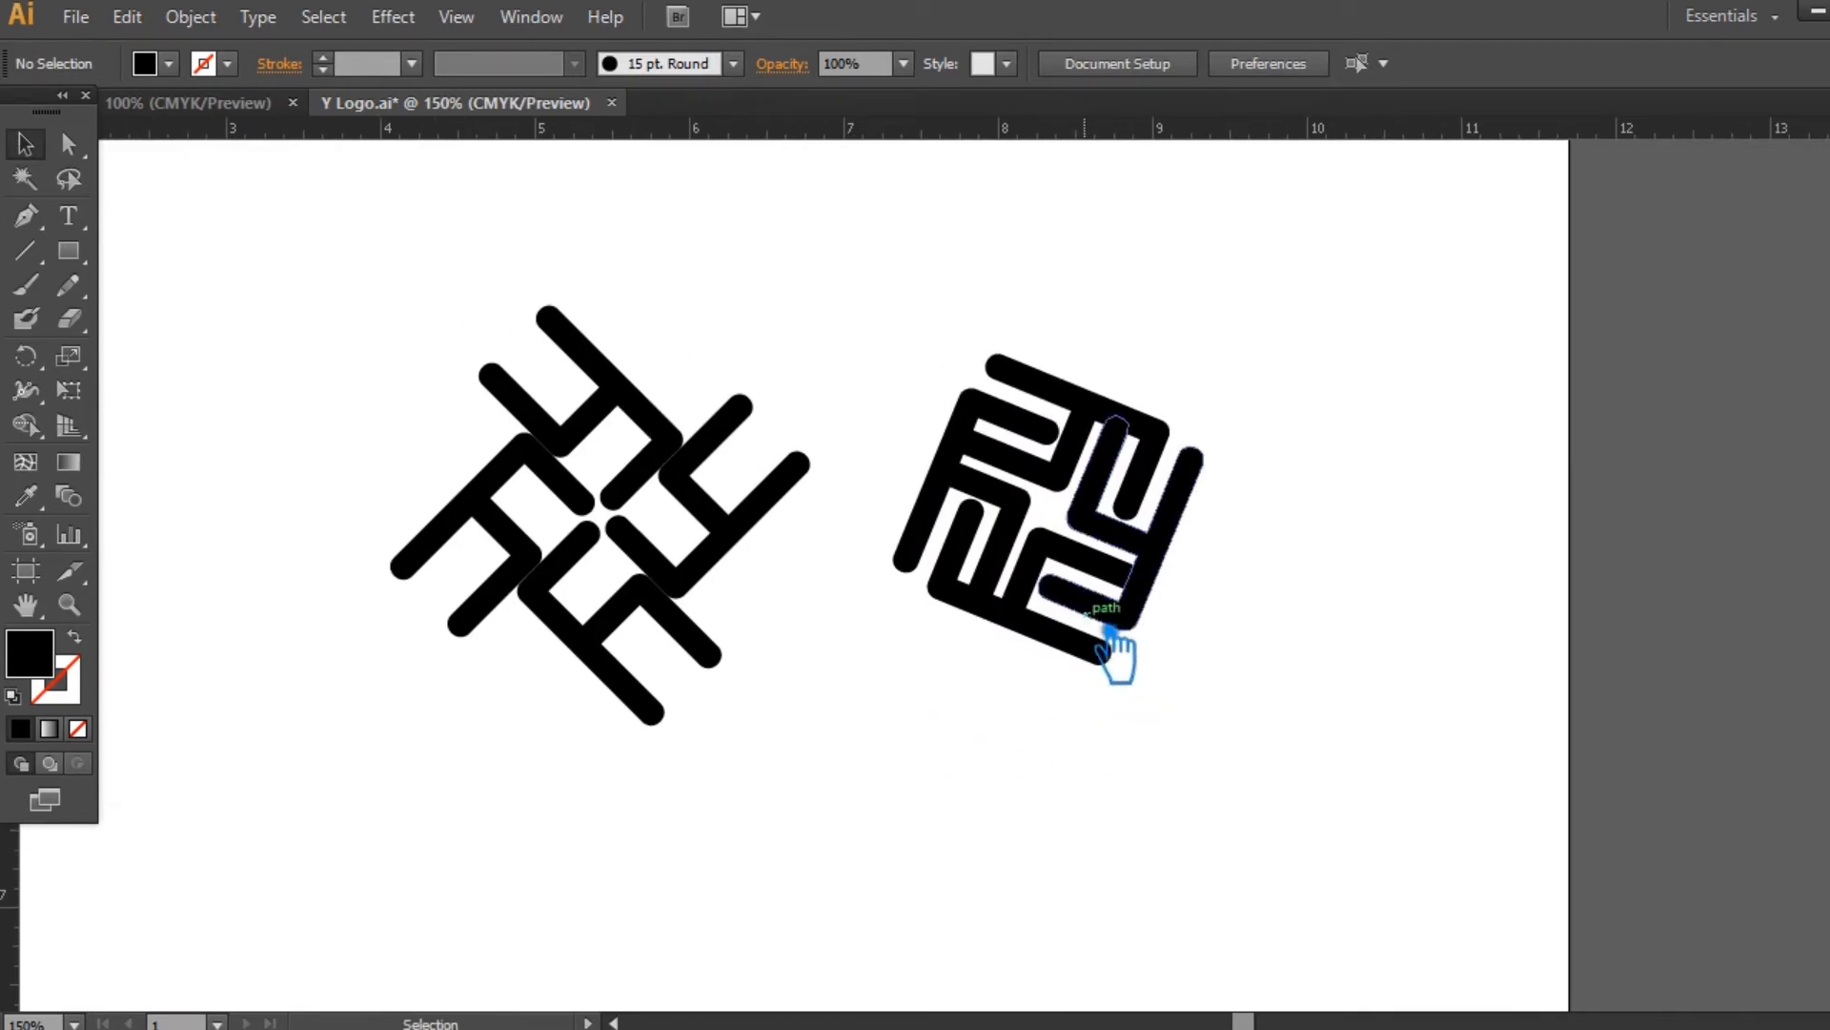
{"action": "left_click", "coordinate": [1049, 619]}
{"action": "left_click_drag", "start_coordinate": [1232, 365], "coordinate": [1271, 325]}
{"action": "left_click", "coordinate": [1427, 486]}
Select both pinwheels together and nudge them to the left
{"action": "left_click_drag", "start_coordinate": [1278, 763], "coordinate": [582, 402]}
{"action": "key", "text": "Left"}
{"action": "key", "text": "Left"}
{"action": "key", "text": "Left"}
{"action": "key", "text": "Left"}
{"action": "key", "text": "Left"}
{"action": "key", "text": "Left"}
{"action": "key", "text": "Left"}
{"action": "key", "text": "Left"}
{"action": "key", "text": "Left"}
{"action": "key", "text": "Left"}
{"action": "key", "text": "Left"}
{"action": "key", "text": "Left"}
{"action": "key", "text": "Left"}
{"action": "key", "text": "Left"}
{"action": "key", "text": "Left"}
{"action": "key", "text": "Left"}
{"action": "key", "text": "Left"}
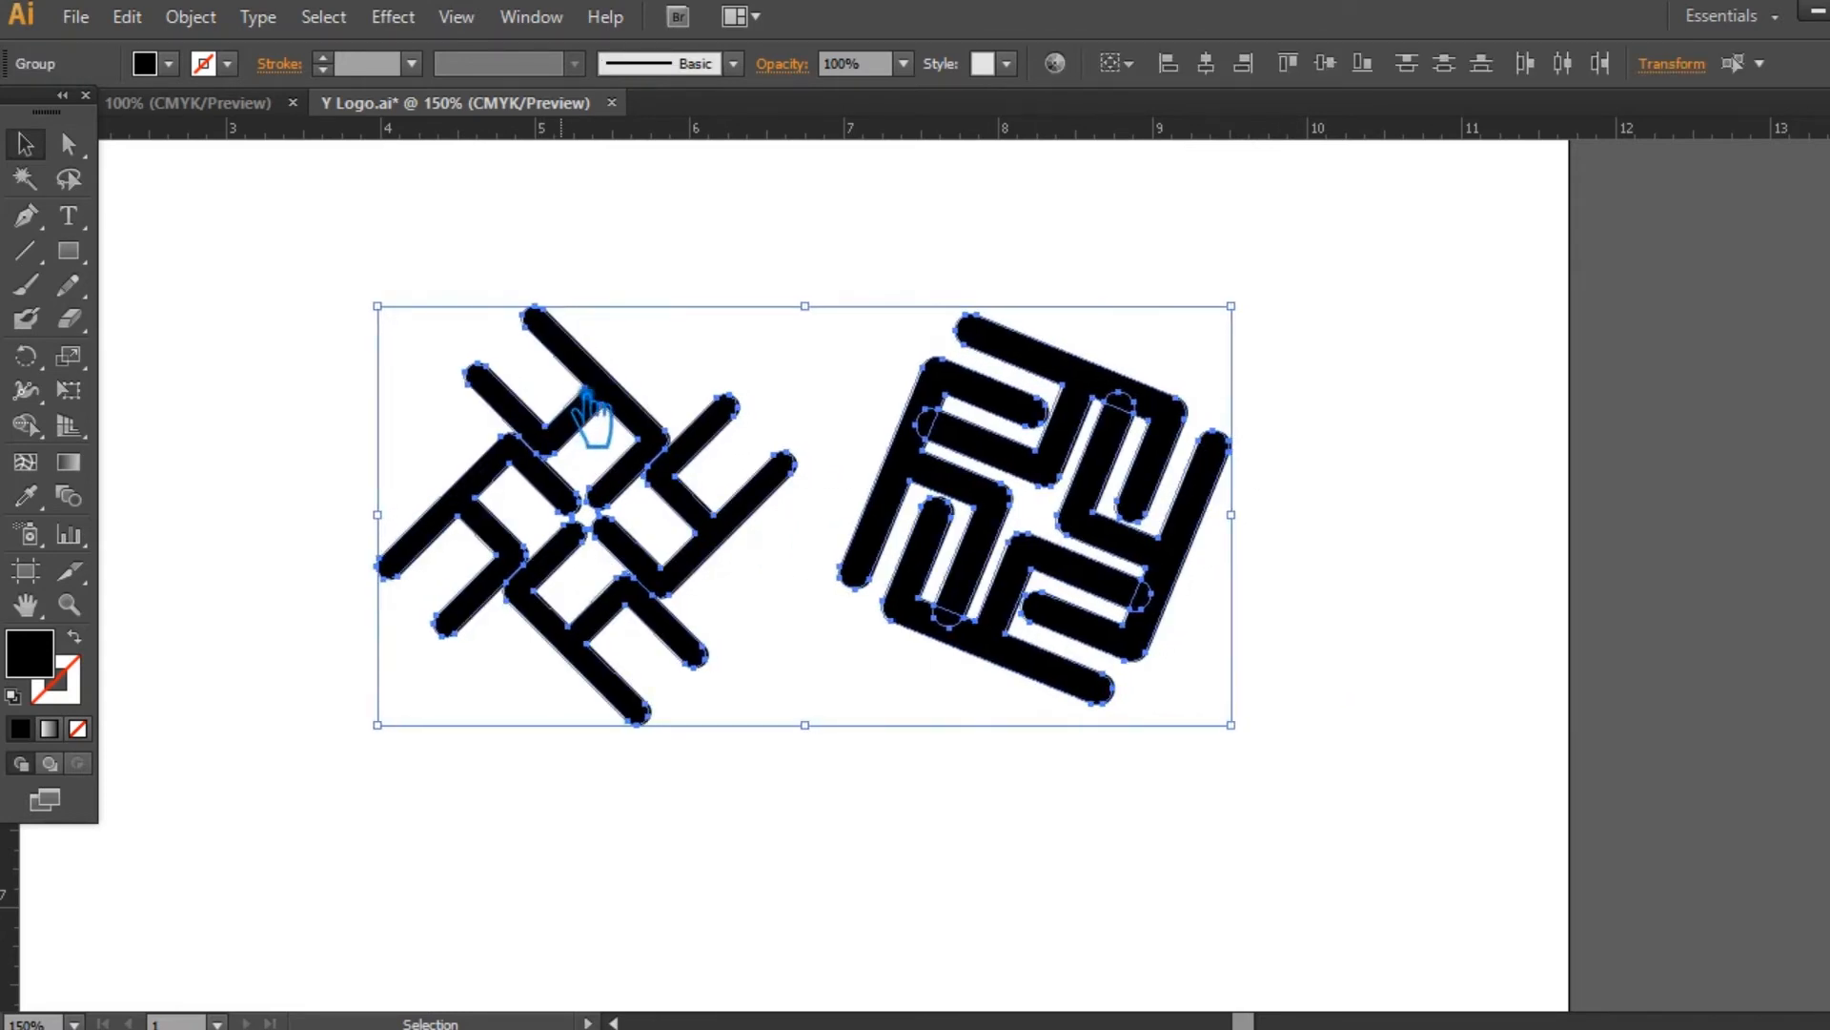
{"action": "key", "text": "Left"}
{"action": "key", "text": "Left"}
{"action": "key", "text": "Left"}
{"action": "key", "text": "Left"}
{"action": "key", "text": "Left"}
{"action": "key", "text": "Left"}
{"action": "key", "text": "Left"}
{"action": "key", "text": "Left"}
{"action": "key", "text": "Left"}
{"action": "key", "text": "Left"}
{"action": "key", "text": "Left"}
{"action": "key", "text": "Left"}
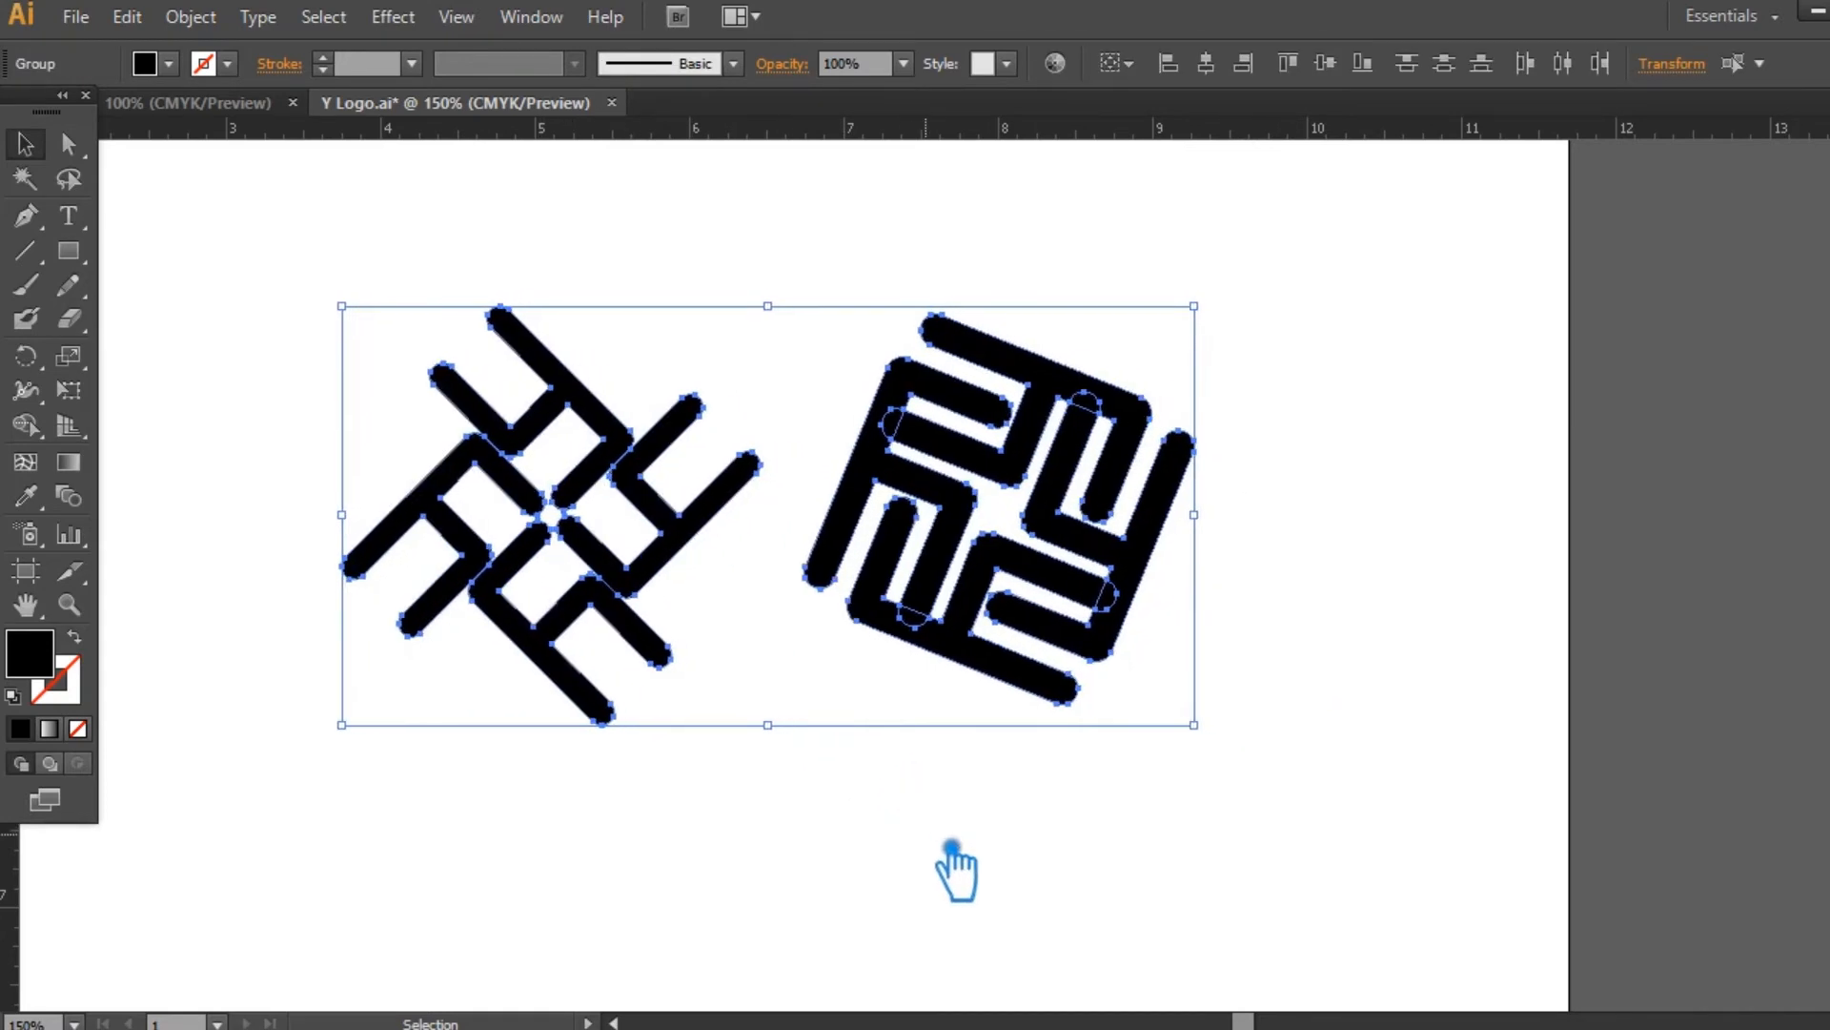
{"action": "left_click", "coordinate": [963, 841]}
Ungroup the first pinwheel into its separate Y shapes
{"action": "key", "text": "ctrl+plus"}
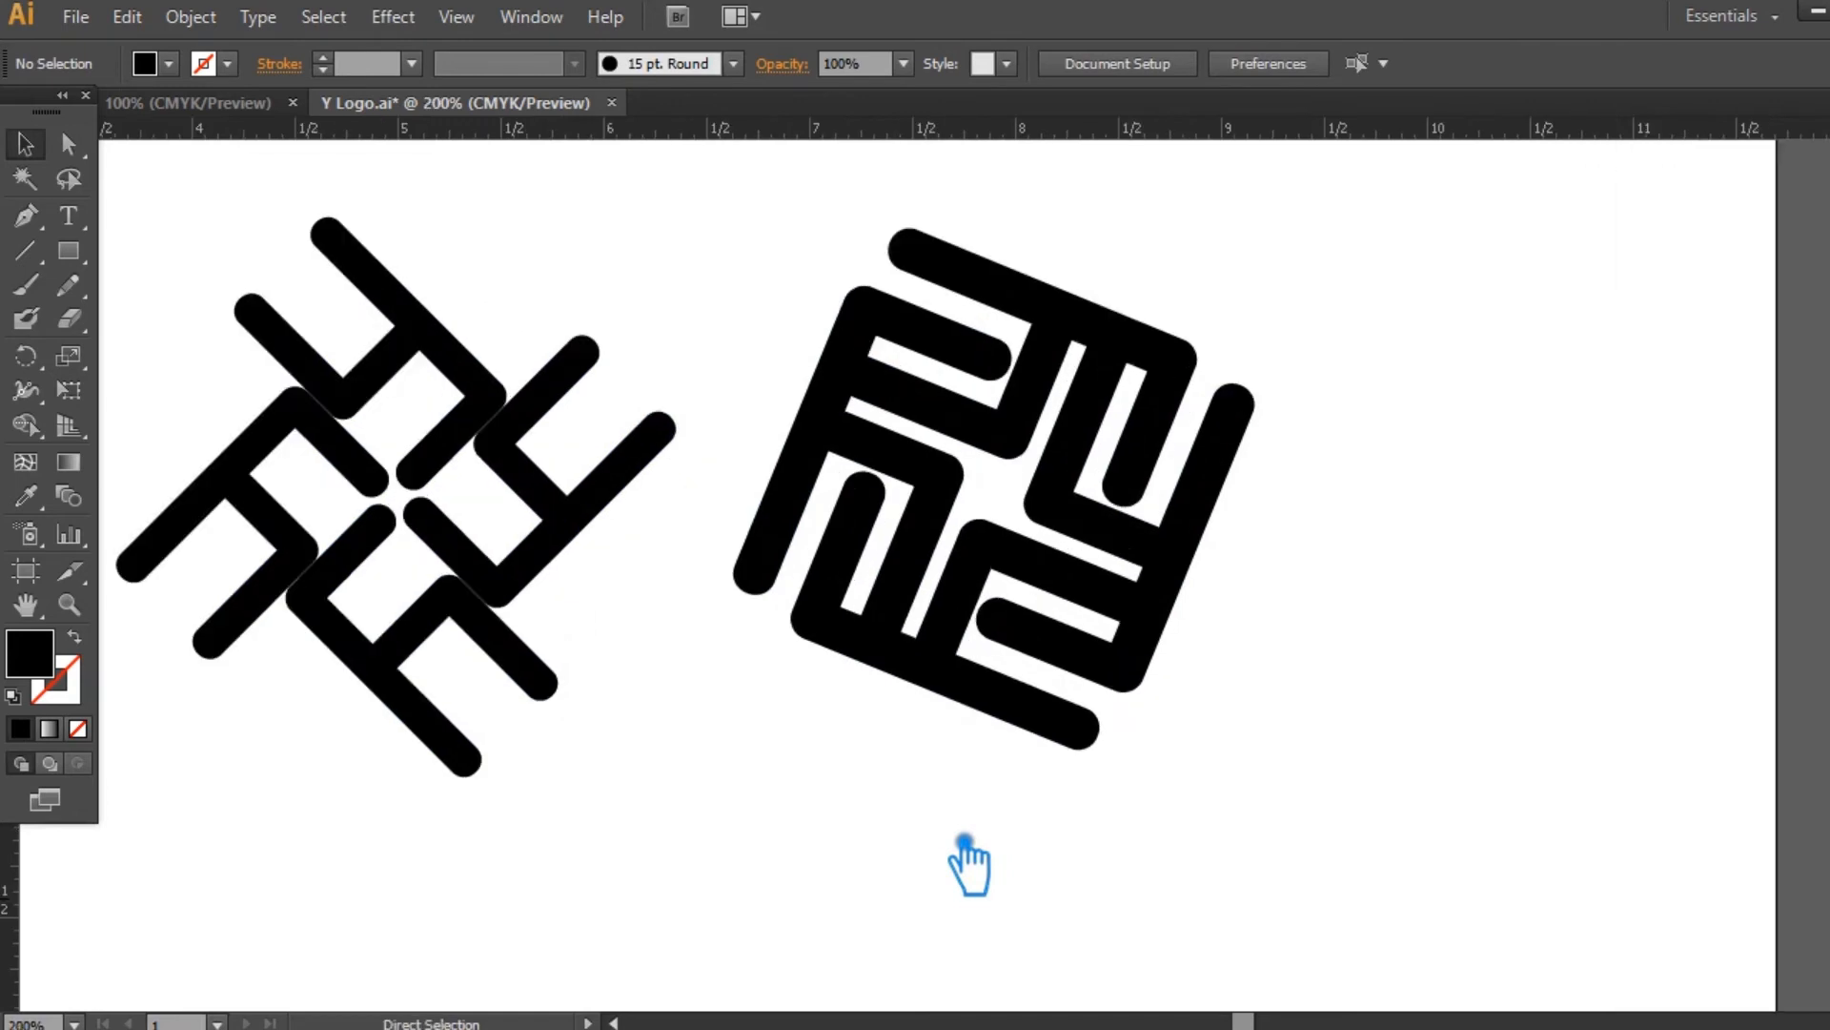
{"action": "left_click_drag", "start_coordinate": [966, 841], "coordinate": [1197, 901]}
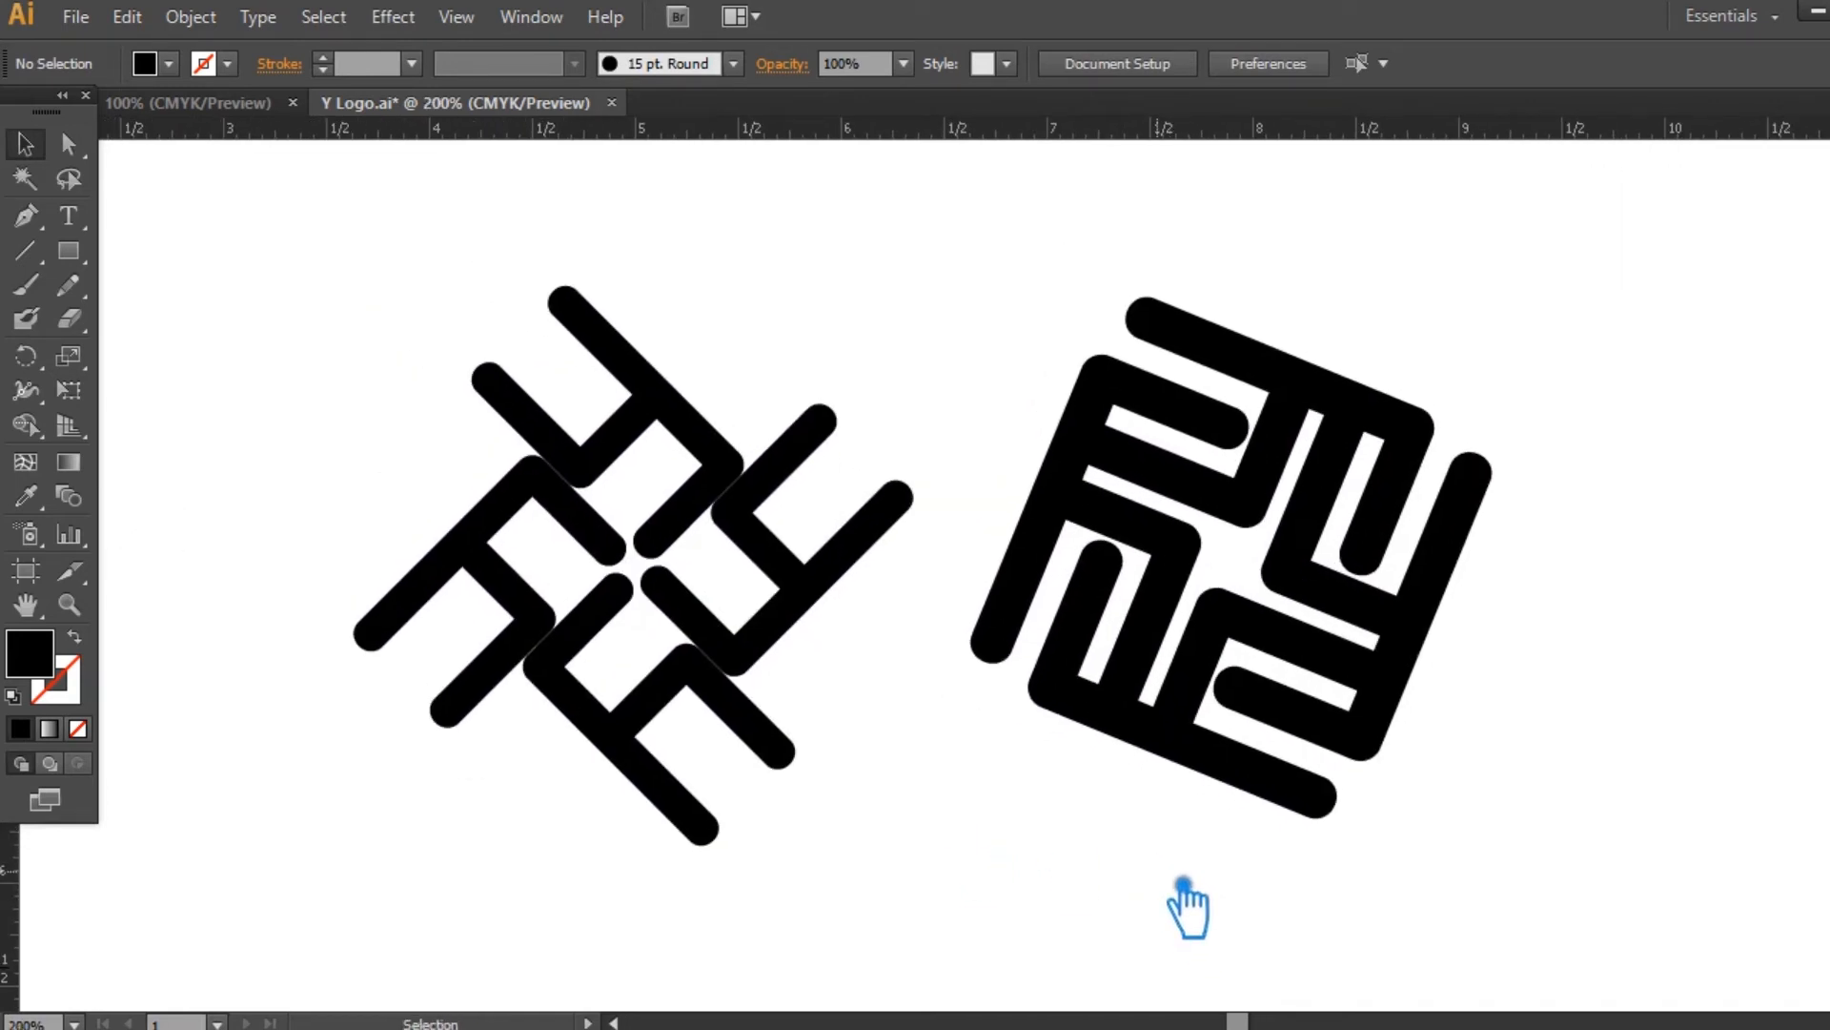
{"action": "left_click", "coordinate": [660, 436]}
{"action": "right_click", "coordinate": [634, 412]}
{"action": "left_click", "coordinate": [725, 584]}
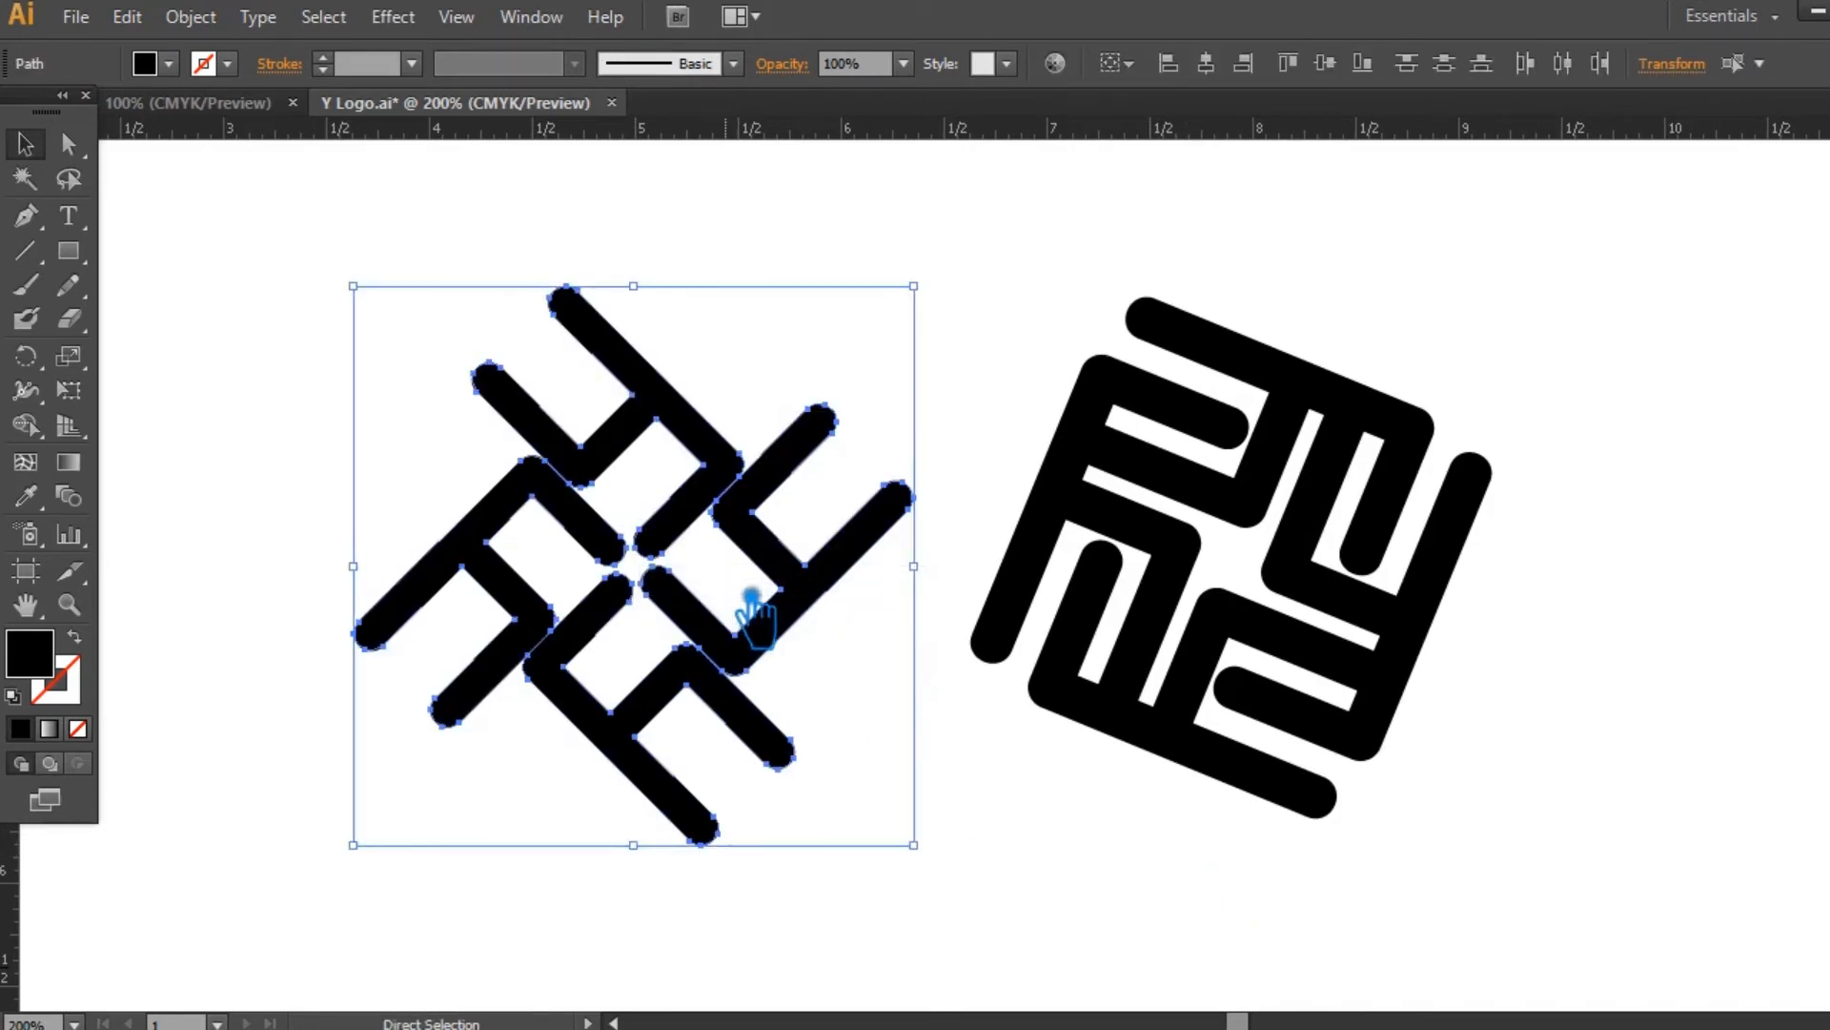
{"action": "left_click", "coordinate": [322, 367]}
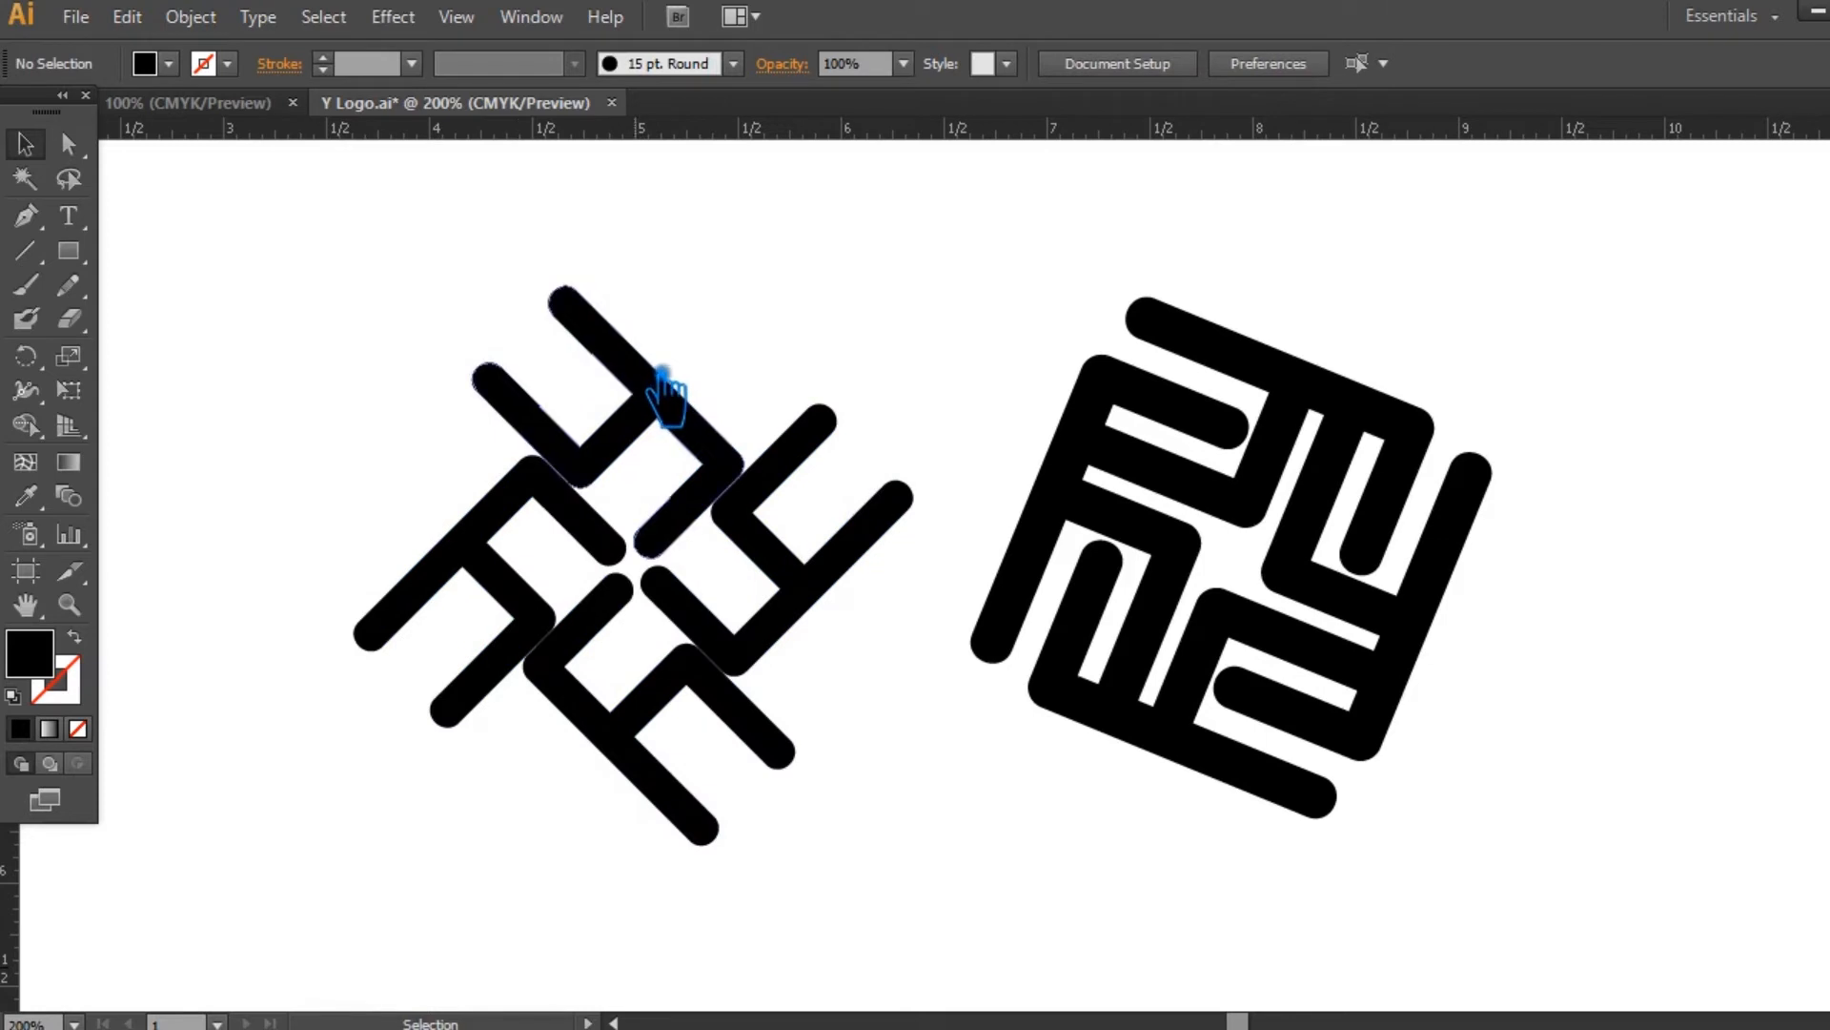
Fill the top Y of the first pinwheel with the blue #2BACC1
{"action": "key", "text": "a"}
{"action": "left_click", "coordinate": [710, 420]}
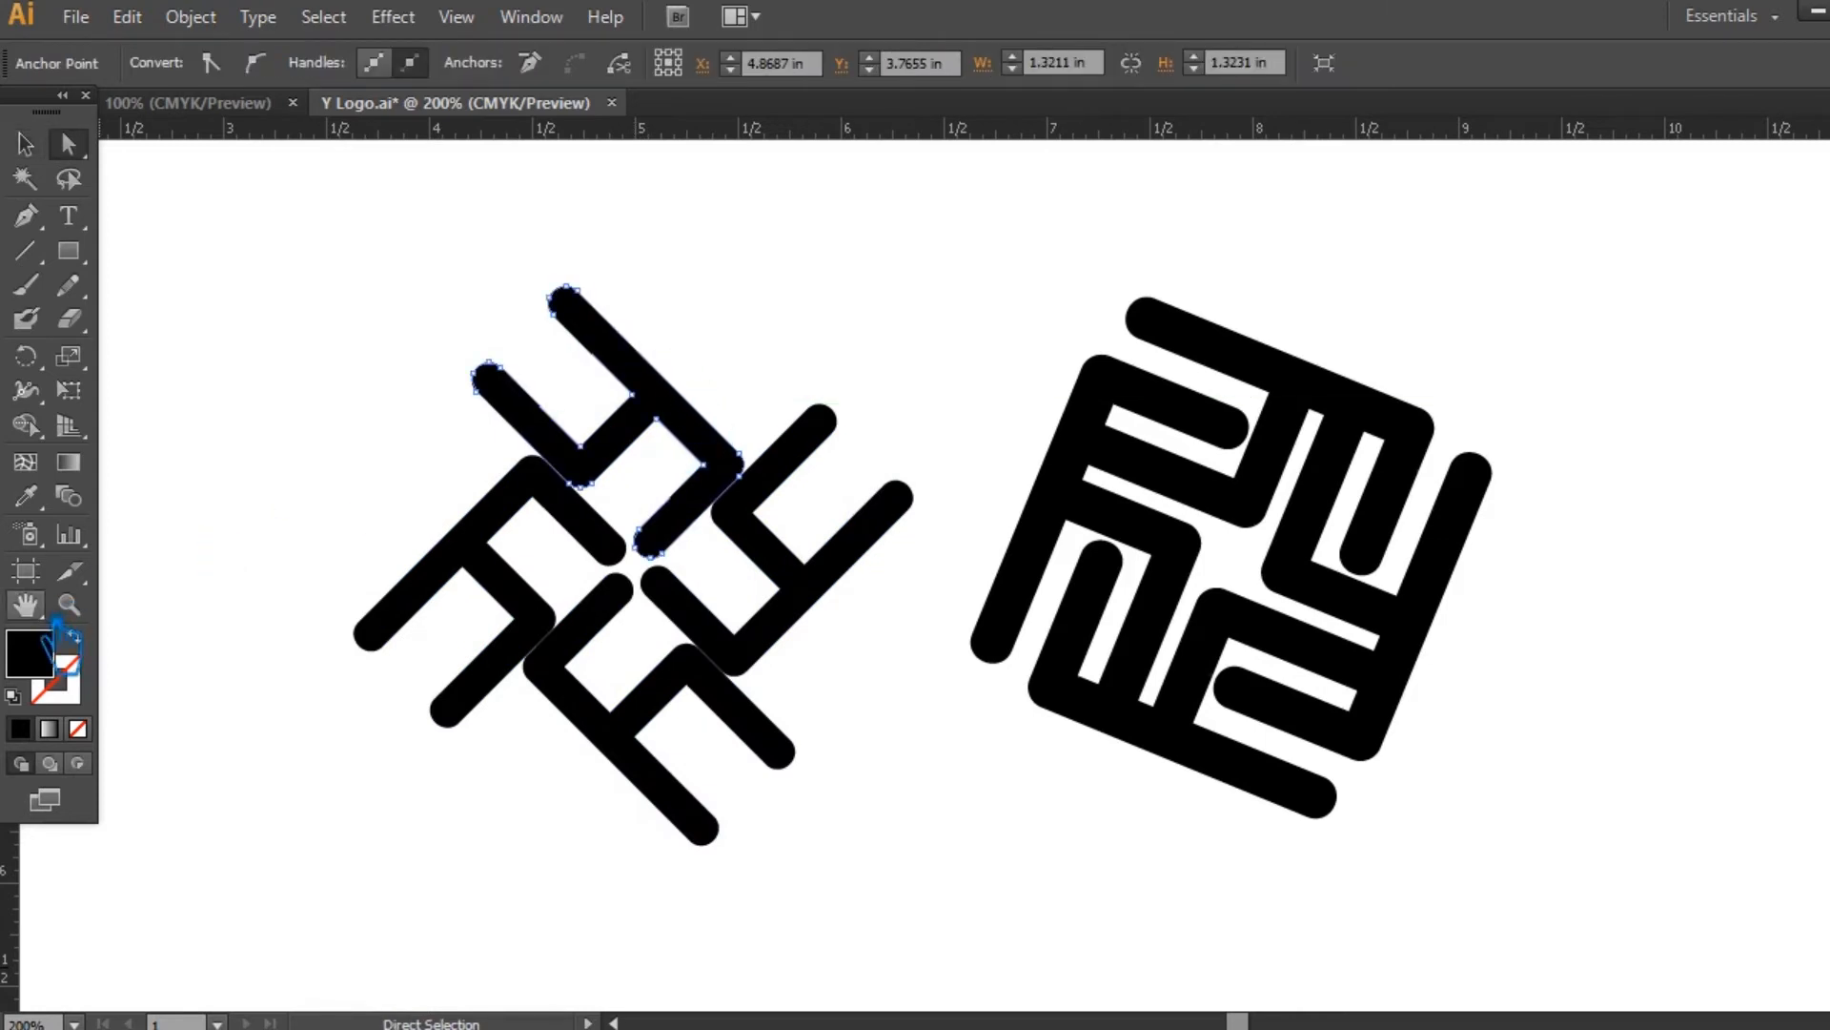
{"action": "double_click", "coordinate": [57, 669]}
{"action": "left_click", "coordinate": [1017, 408]}
{"action": "left_click", "coordinate": [870, 319]}
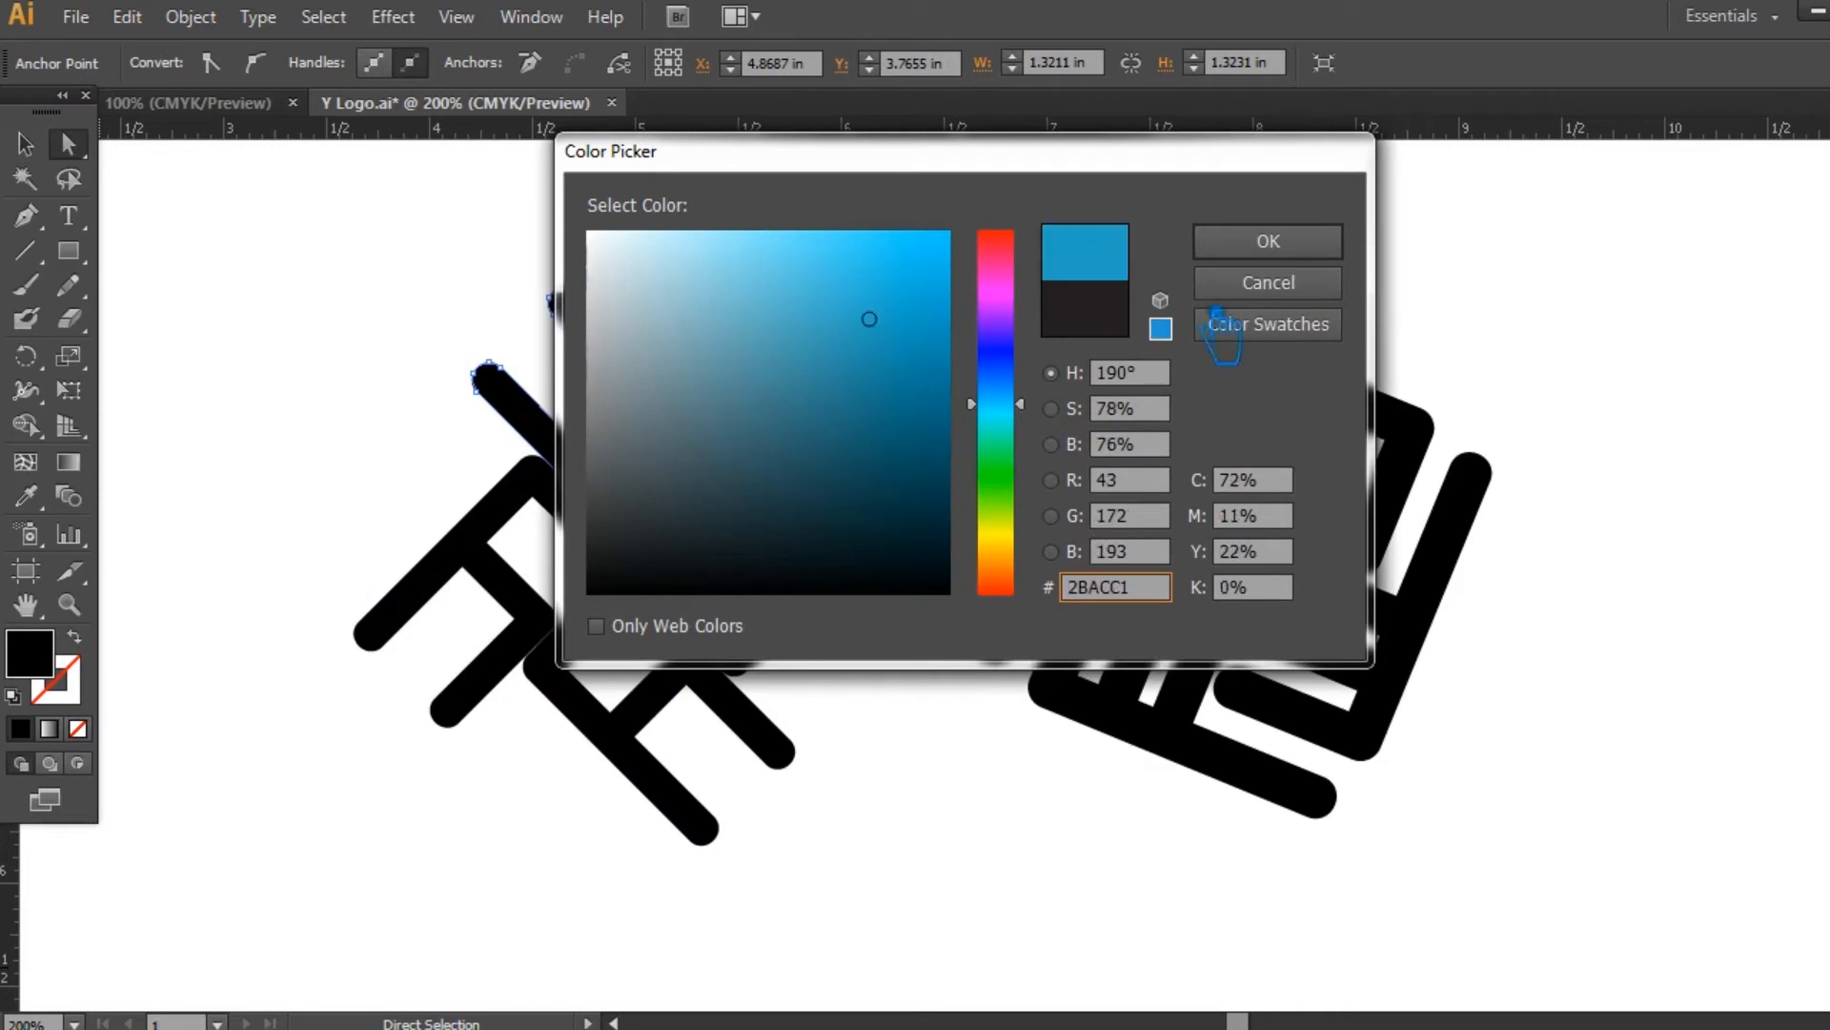
{"action": "left_click", "coordinate": [1294, 251]}
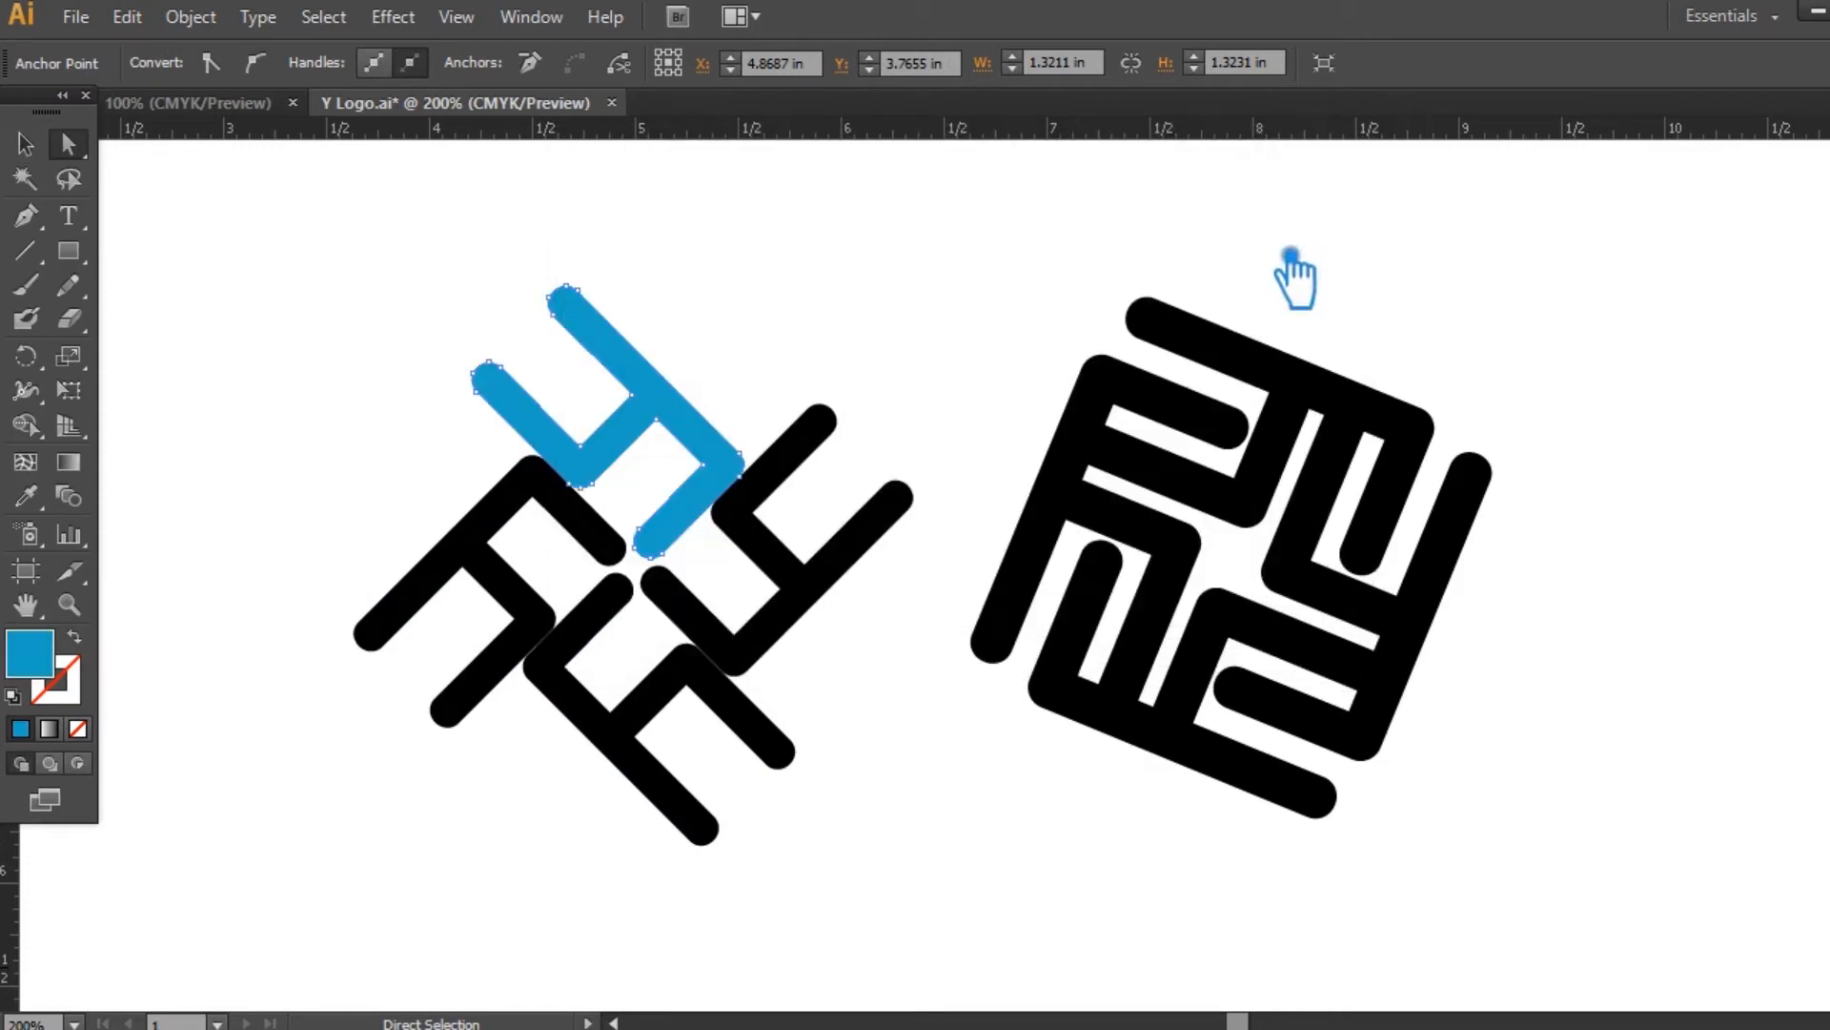
Give the left Y of the first pinwheel the top Y's blue, then darken its fill to #228E99
{"action": "left_click", "coordinate": [510, 540]}
{"action": "key", "text": "i"}
{"action": "left_click", "coordinate": [681, 424]}
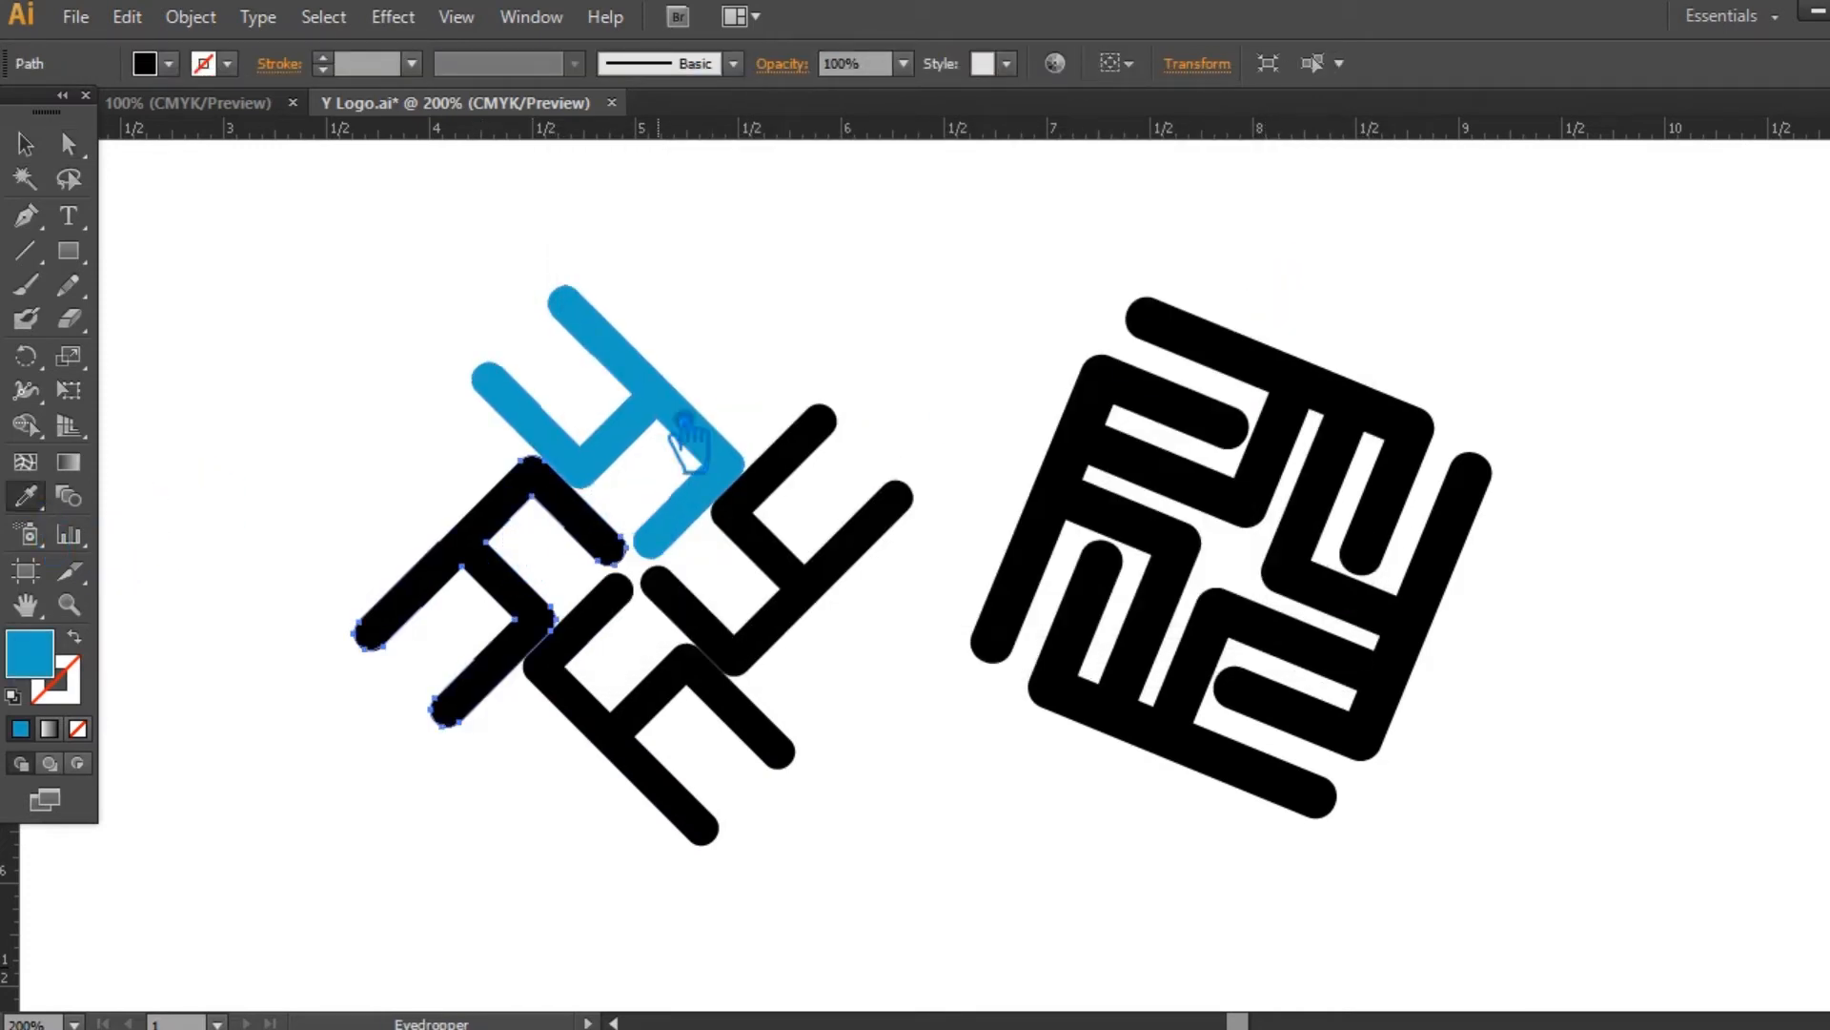
{"action": "double_click", "coordinate": [34, 667]}
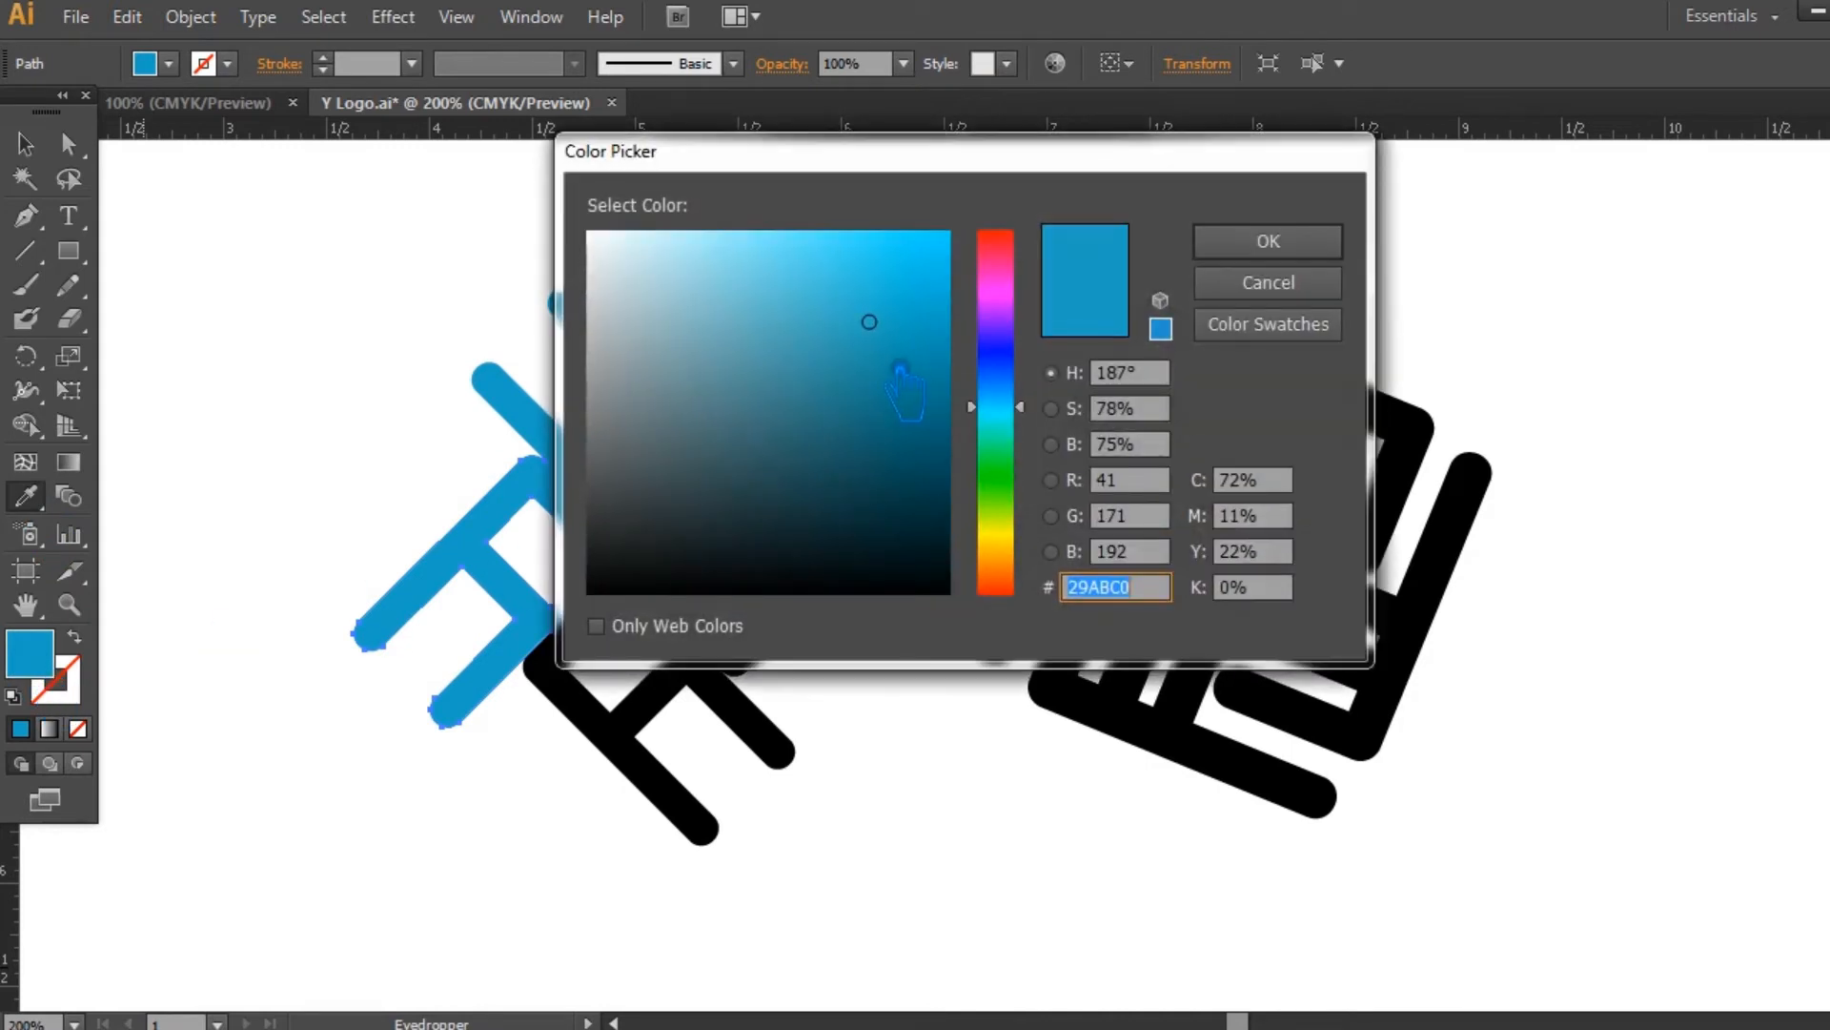
{"action": "left_click", "coordinate": [909, 377]}
{"action": "left_click", "coordinate": [891, 393]}
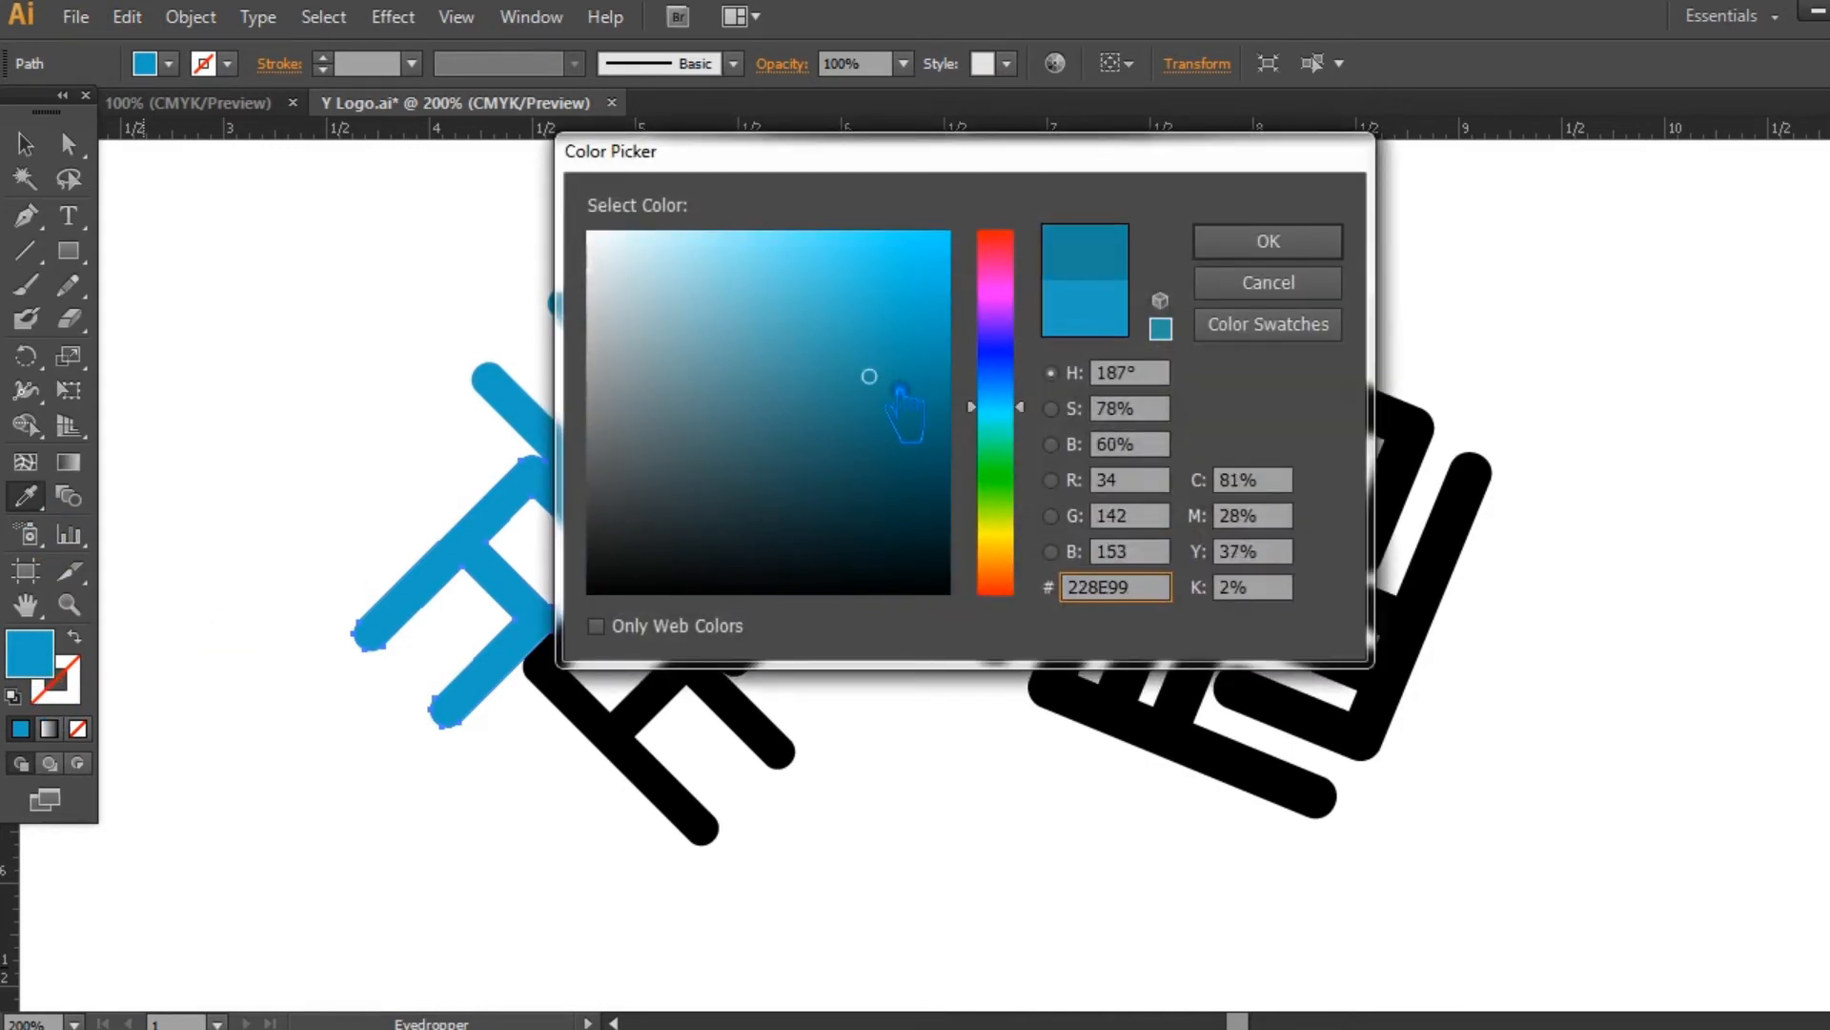
{"action": "left_click", "coordinate": [1310, 249]}
Give the bottom Y of the first pinwheel the left Y's colour, then darken its fill to about #177277
{"action": "key", "text": "a"}
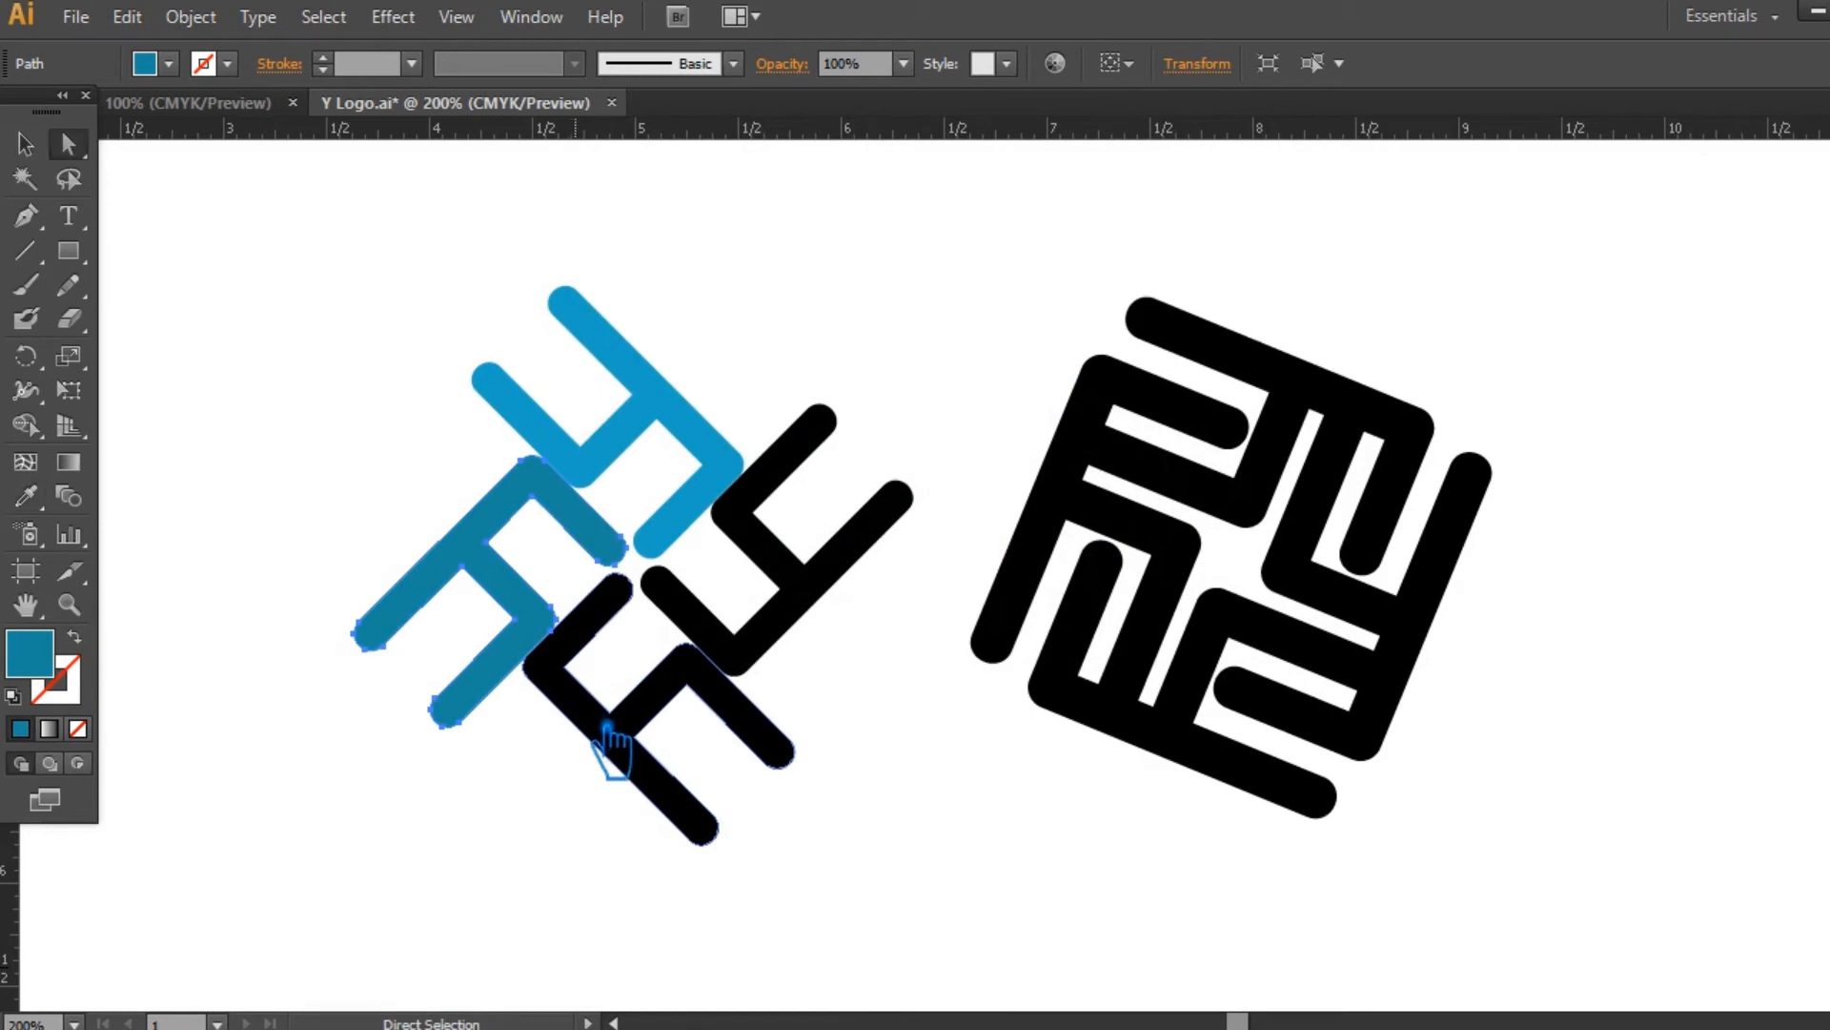
{"action": "left_click", "coordinate": [620, 742]}
{"action": "key", "text": "i"}
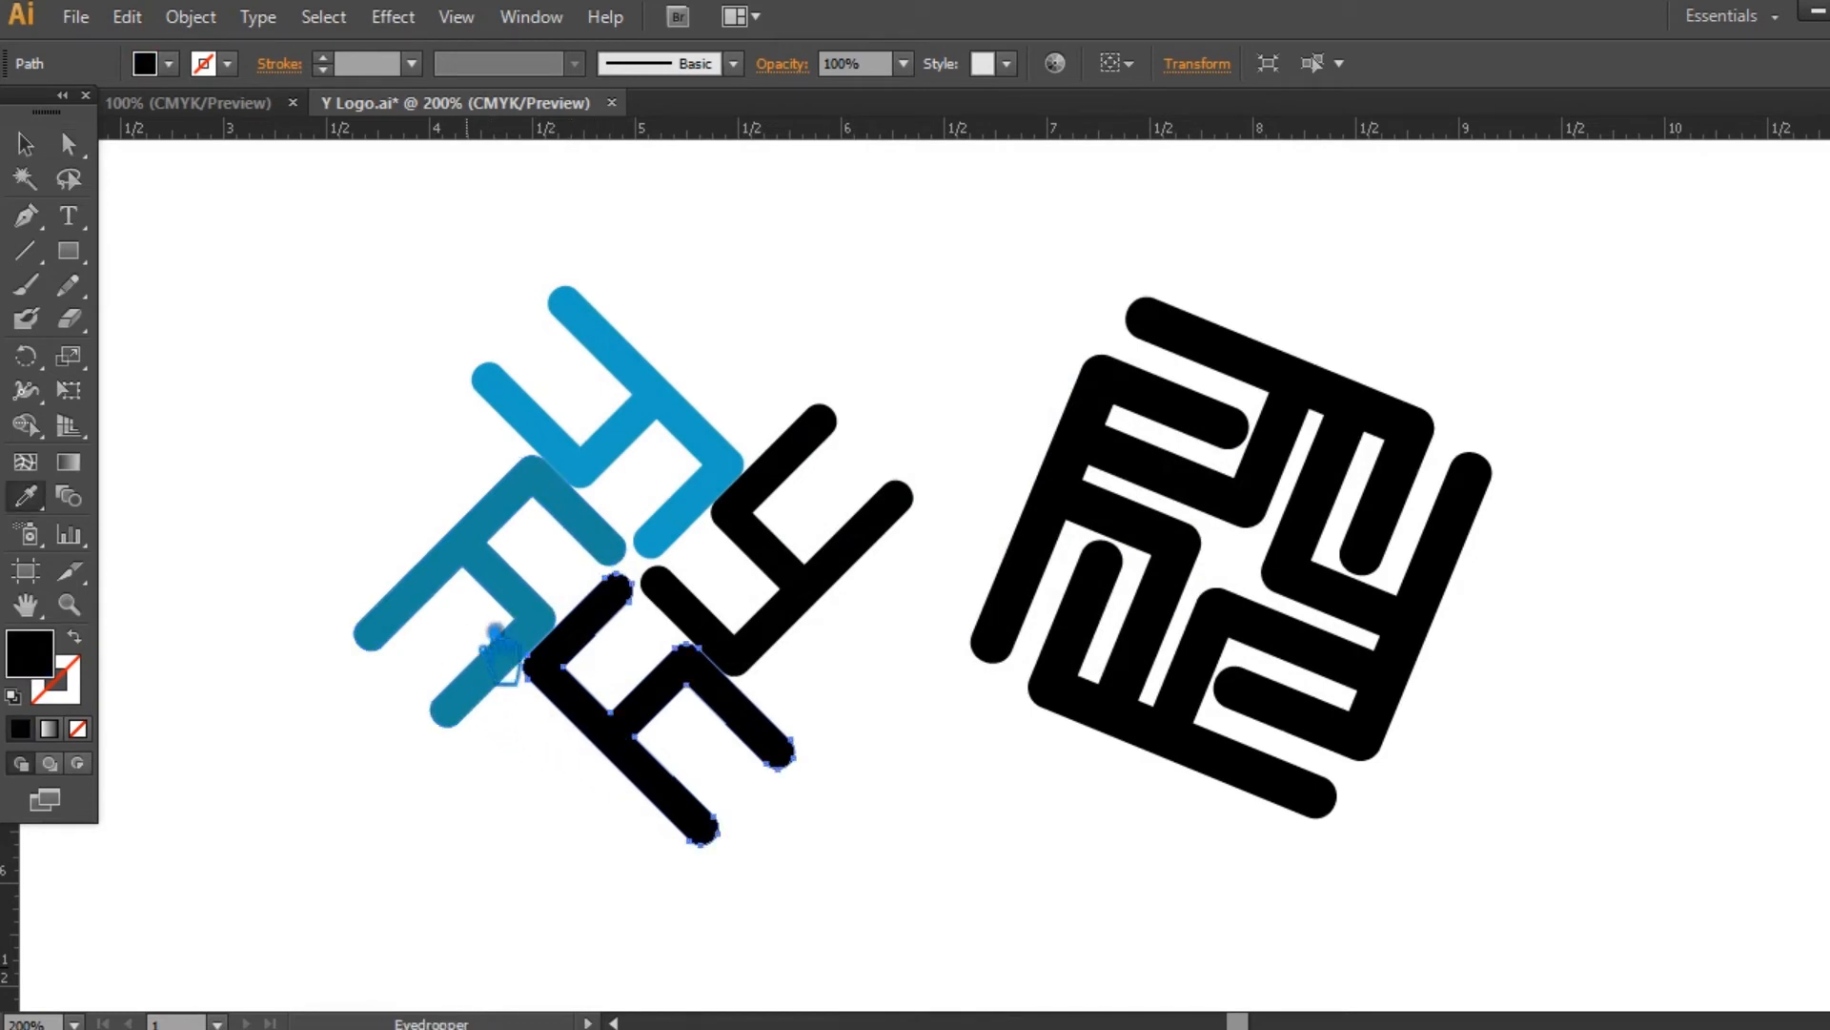
{"action": "left_click", "coordinate": [527, 611]}
{"action": "double_click", "coordinate": [29, 653]}
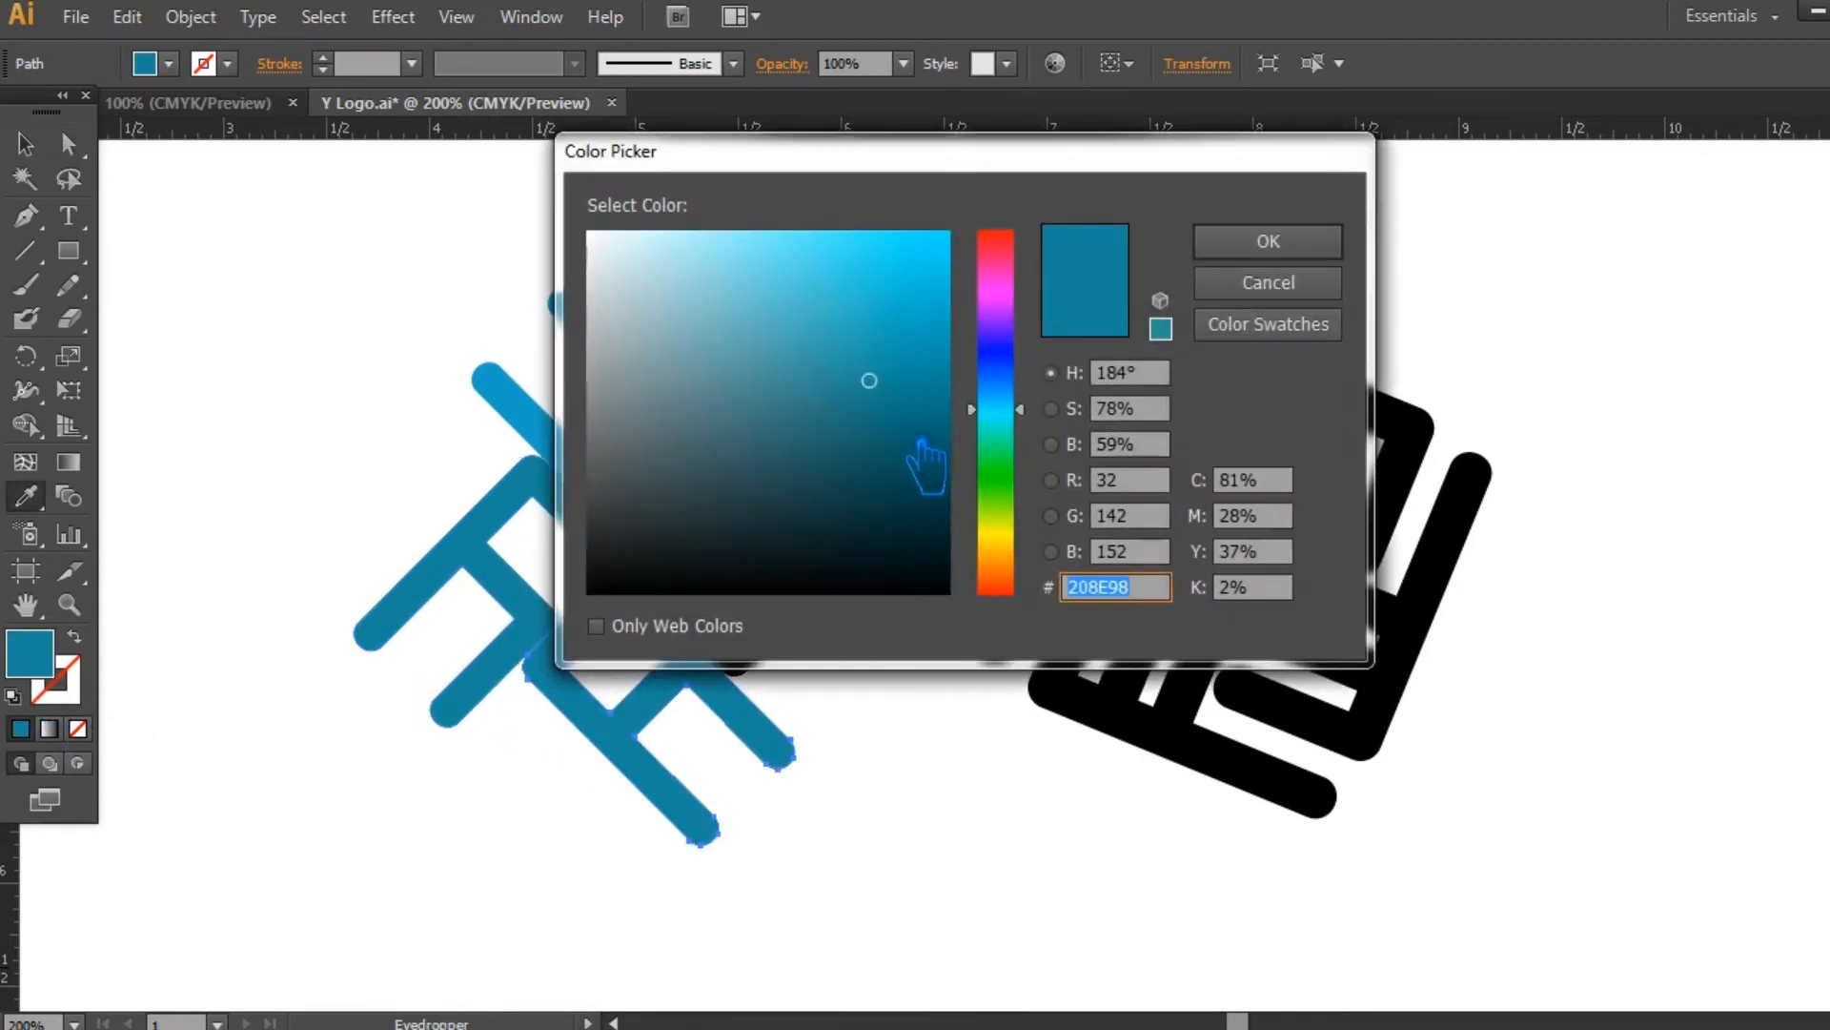
{"action": "left_click", "coordinate": [878, 422]}
{"action": "left_click", "coordinate": [1332, 248]}
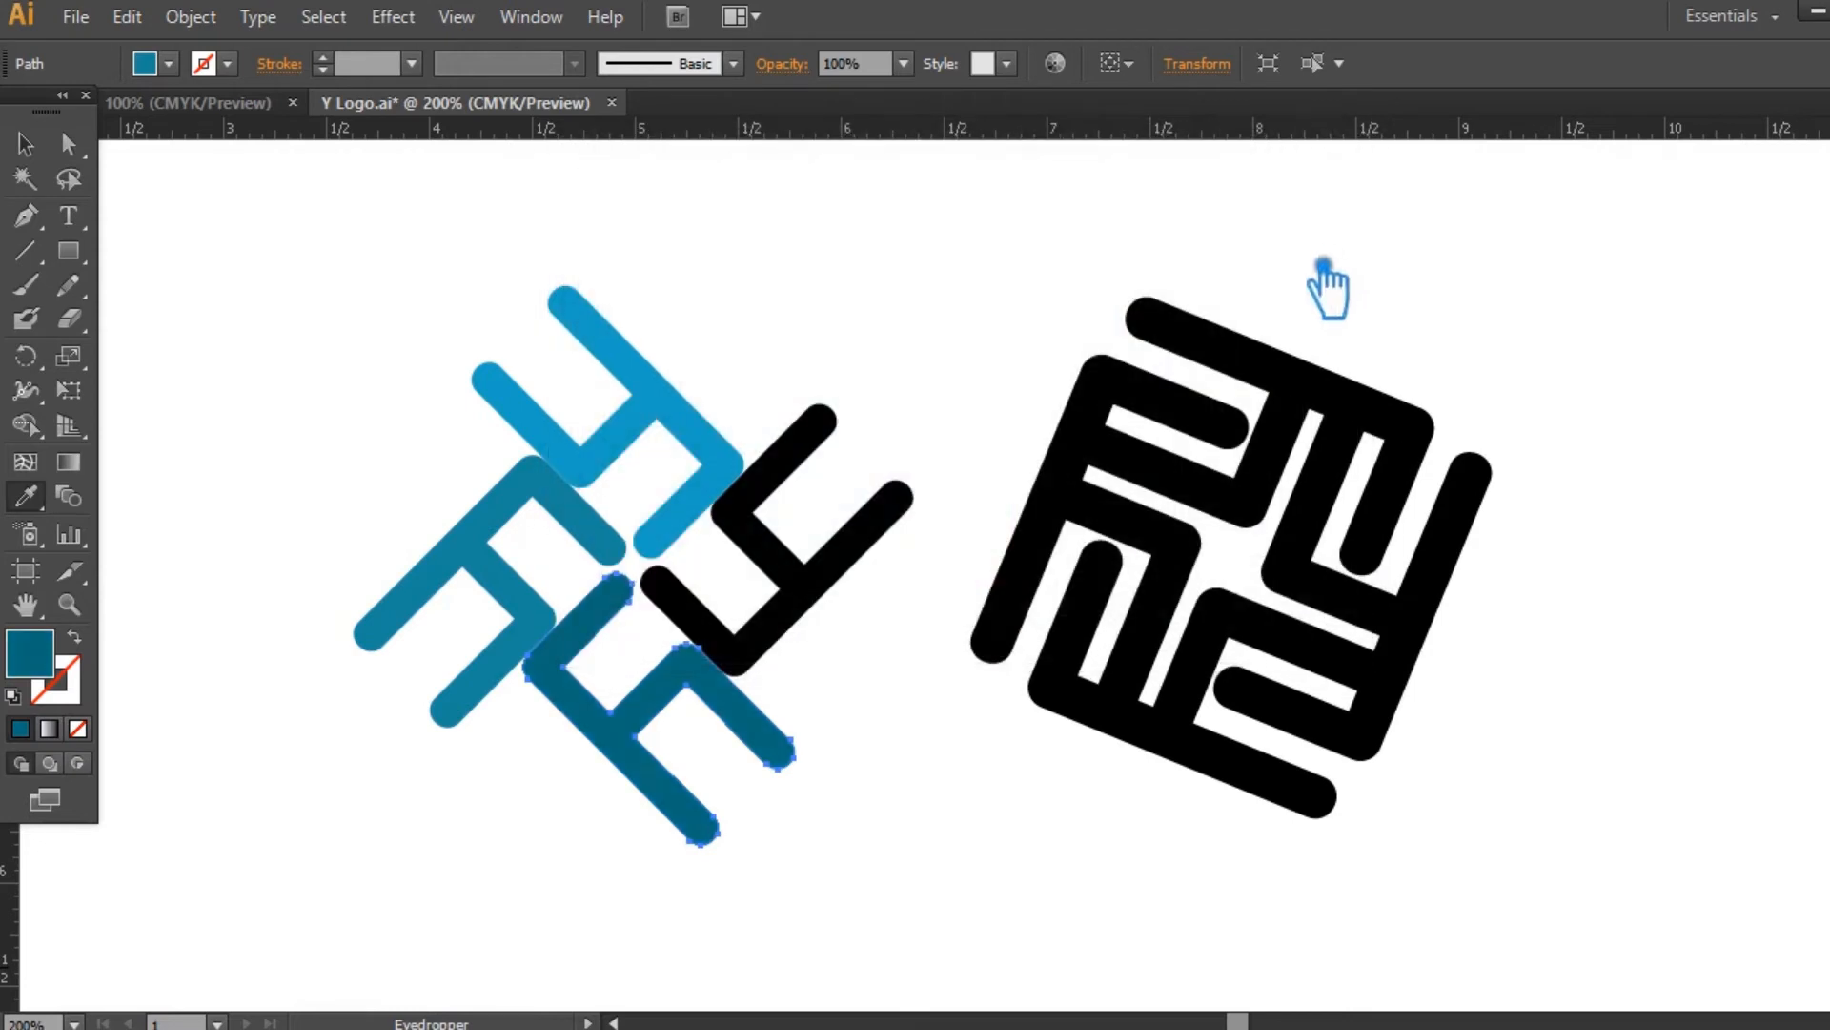
Give the right Y of the first pinwheel the bottom Y's colour, then darken its fill to a deeper teal
{"action": "key", "text": "a"}
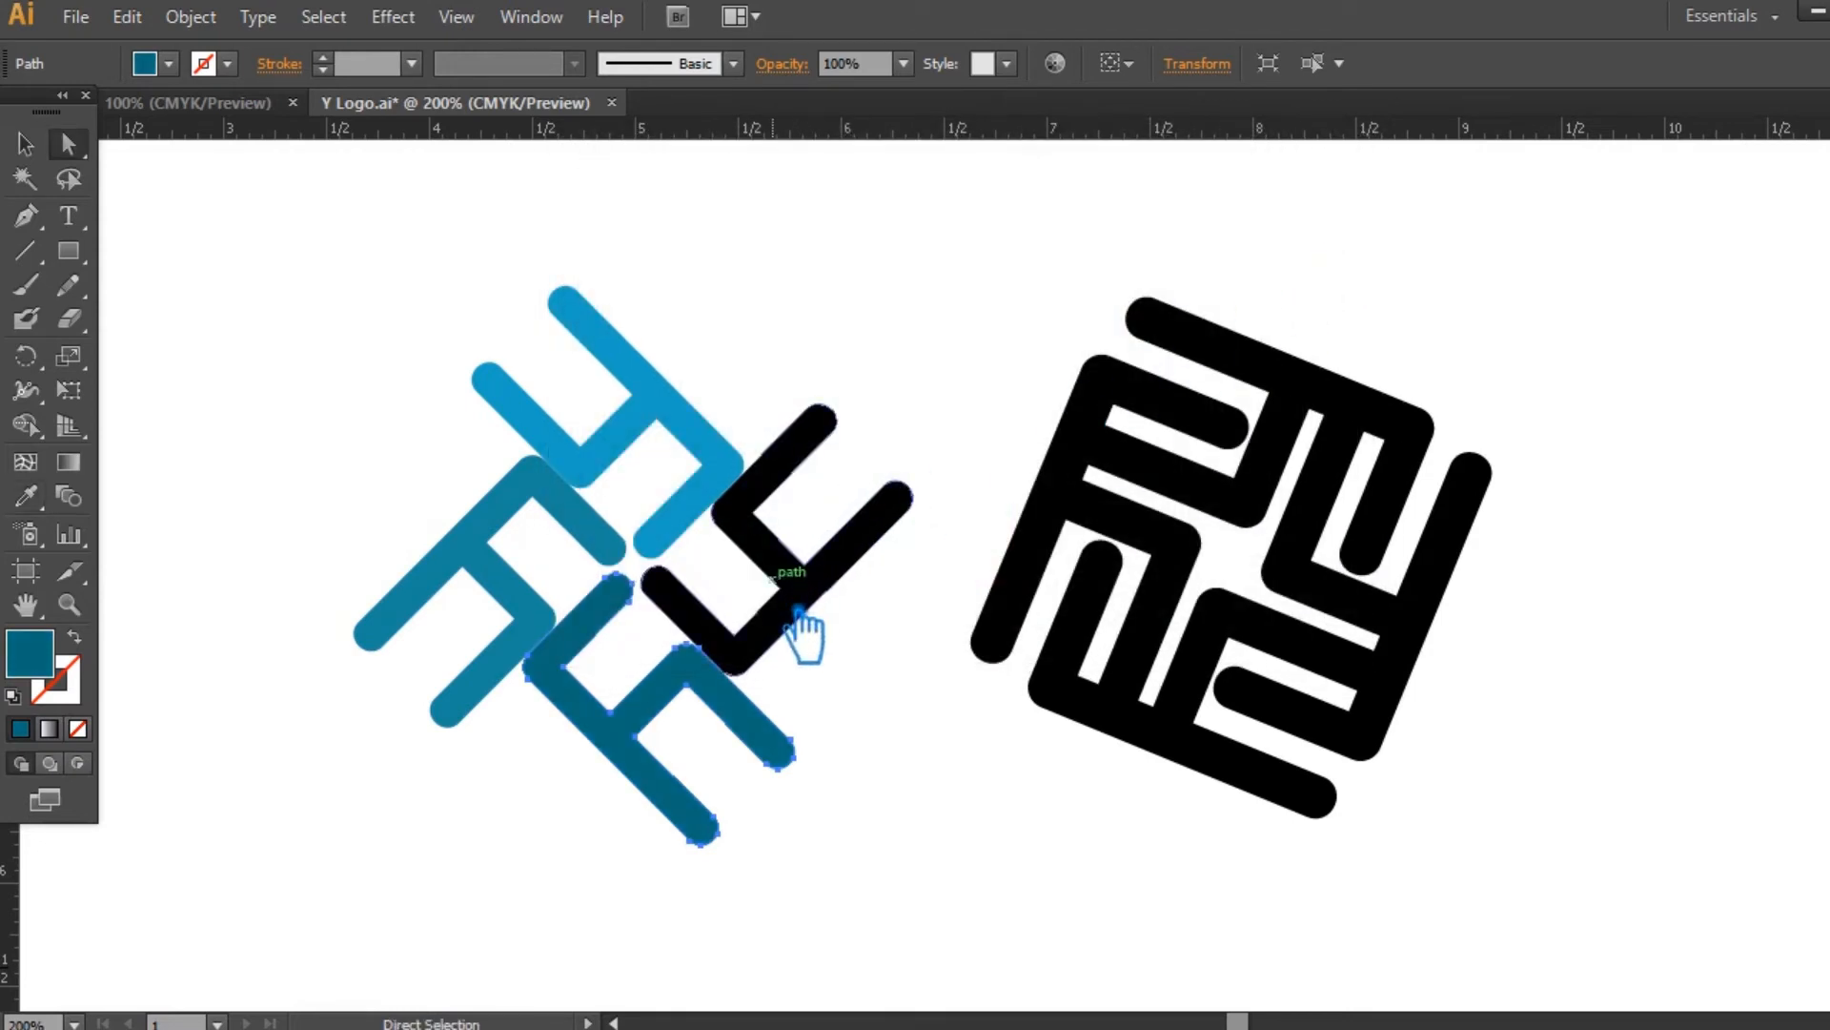
{"action": "left_click", "coordinate": [803, 618]}
{"action": "key", "text": "i"}
{"action": "left_click", "coordinate": [658, 739]}
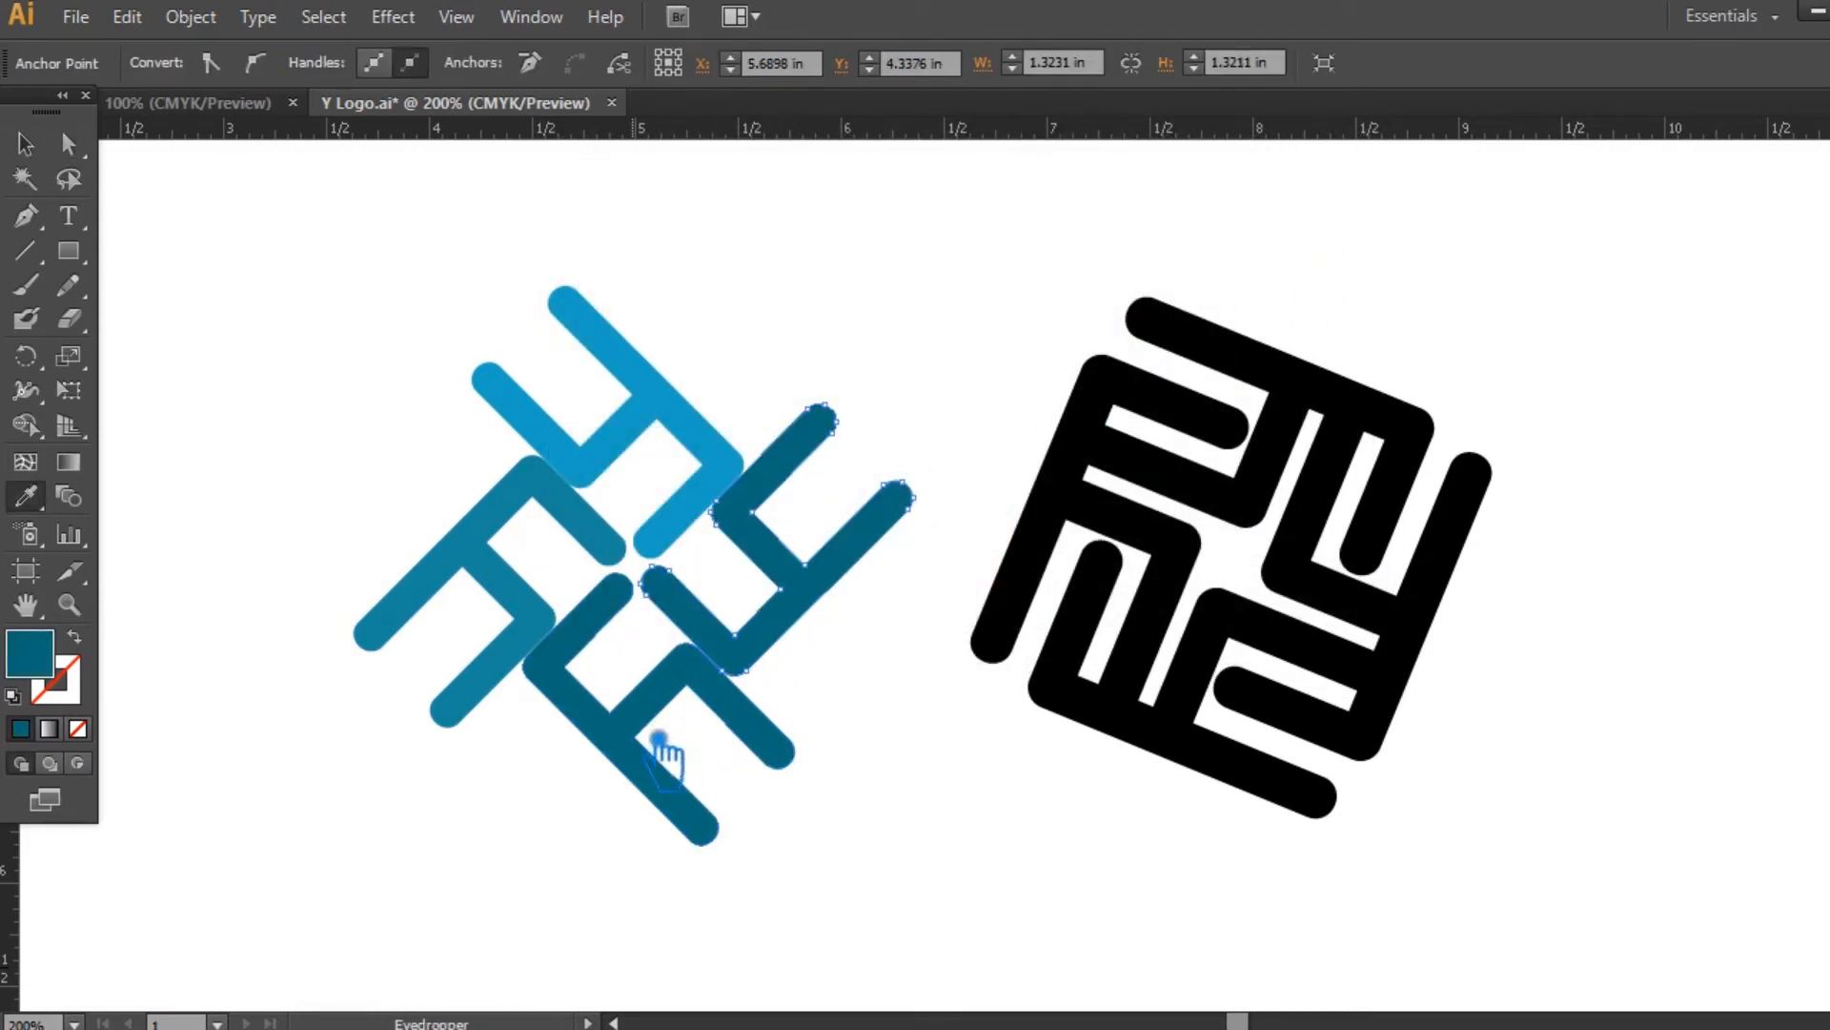
{"action": "double_click", "coordinate": [47, 656]}
{"action": "left_click", "coordinate": [922, 492]}
{"action": "left_click", "coordinate": [1268, 241]}
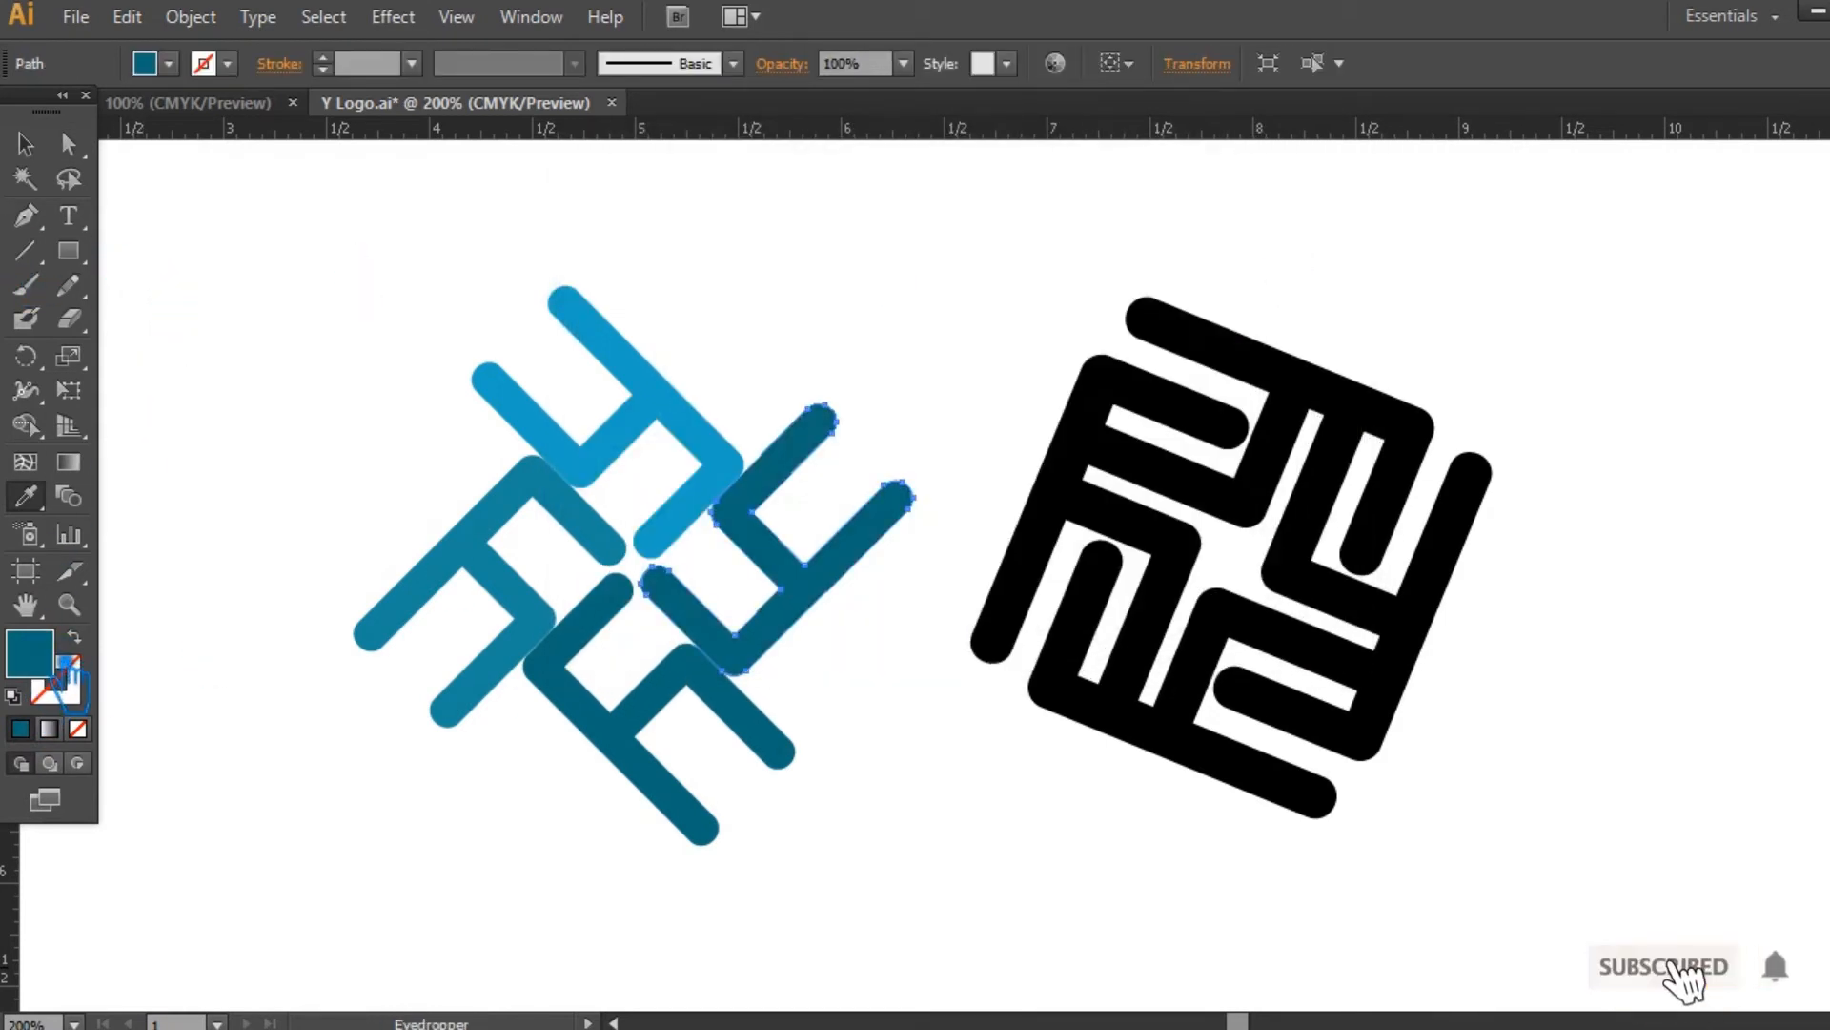
{"action": "double_click", "coordinate": [43, 656]}
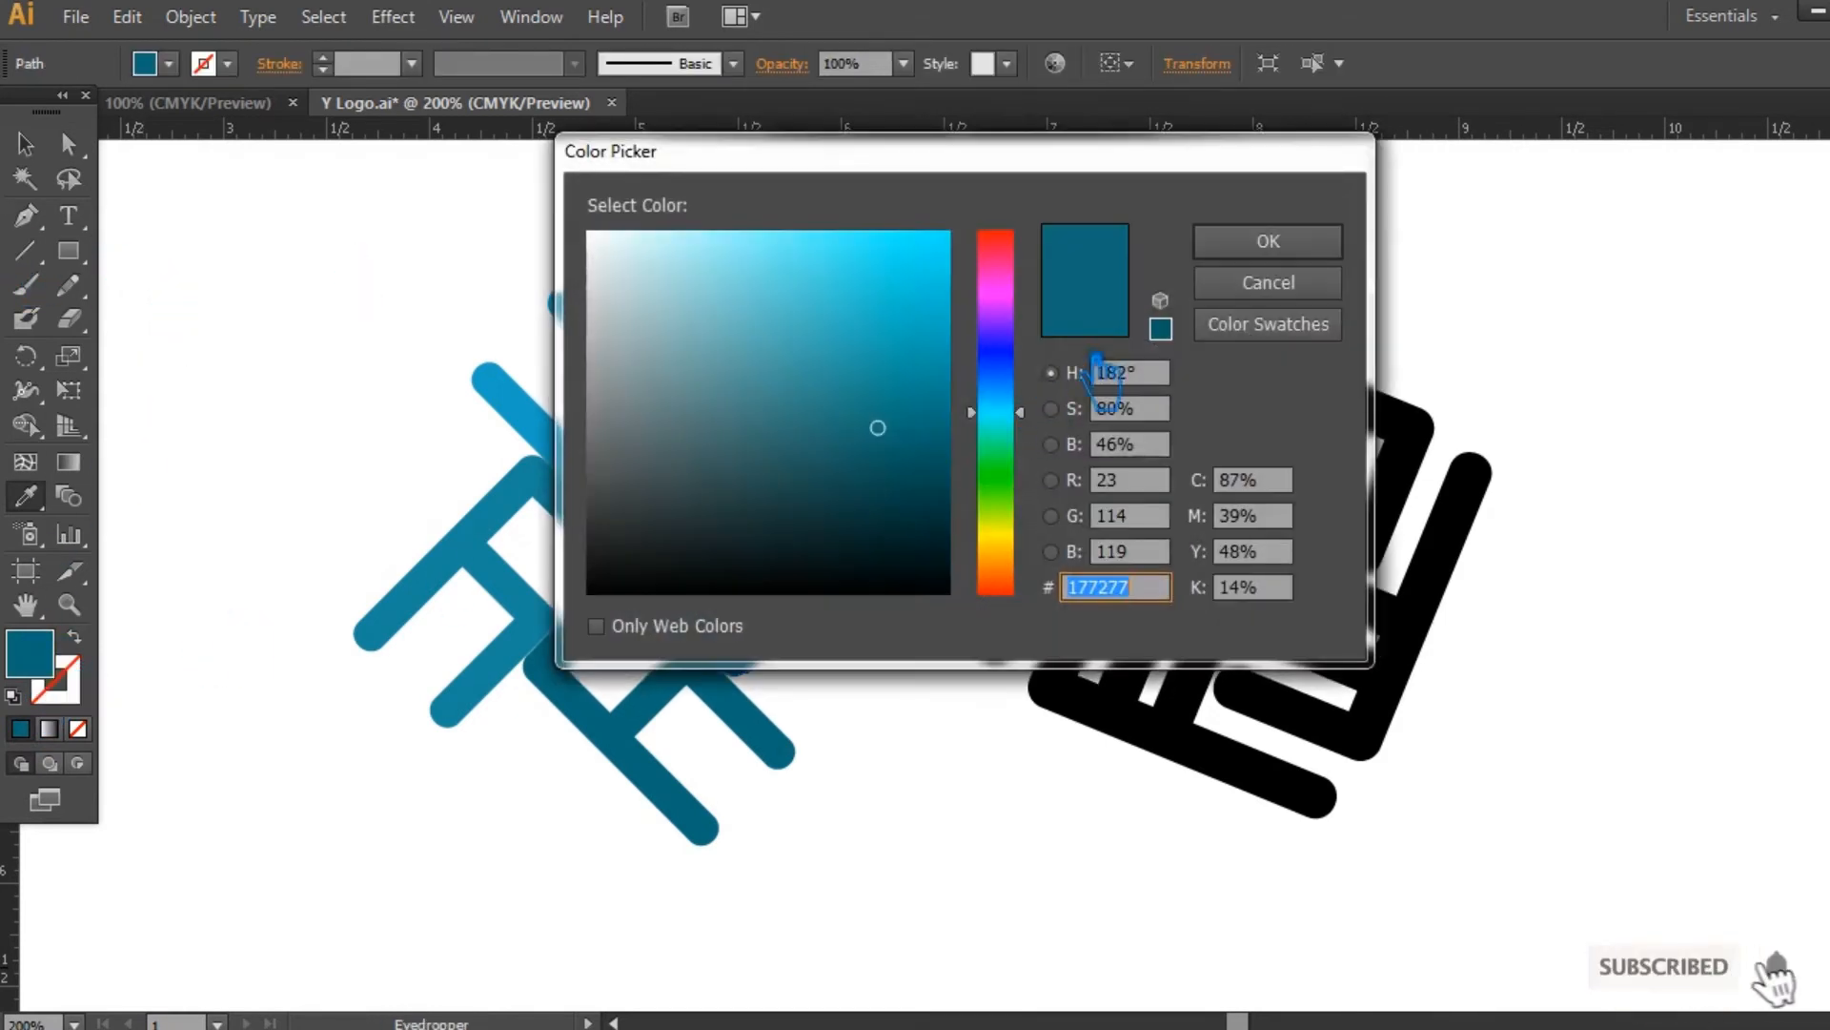
{"action": "left_click", "coordinate": [906, 463]}
{"action": "left_click", "coordinate": [1268, 241]}
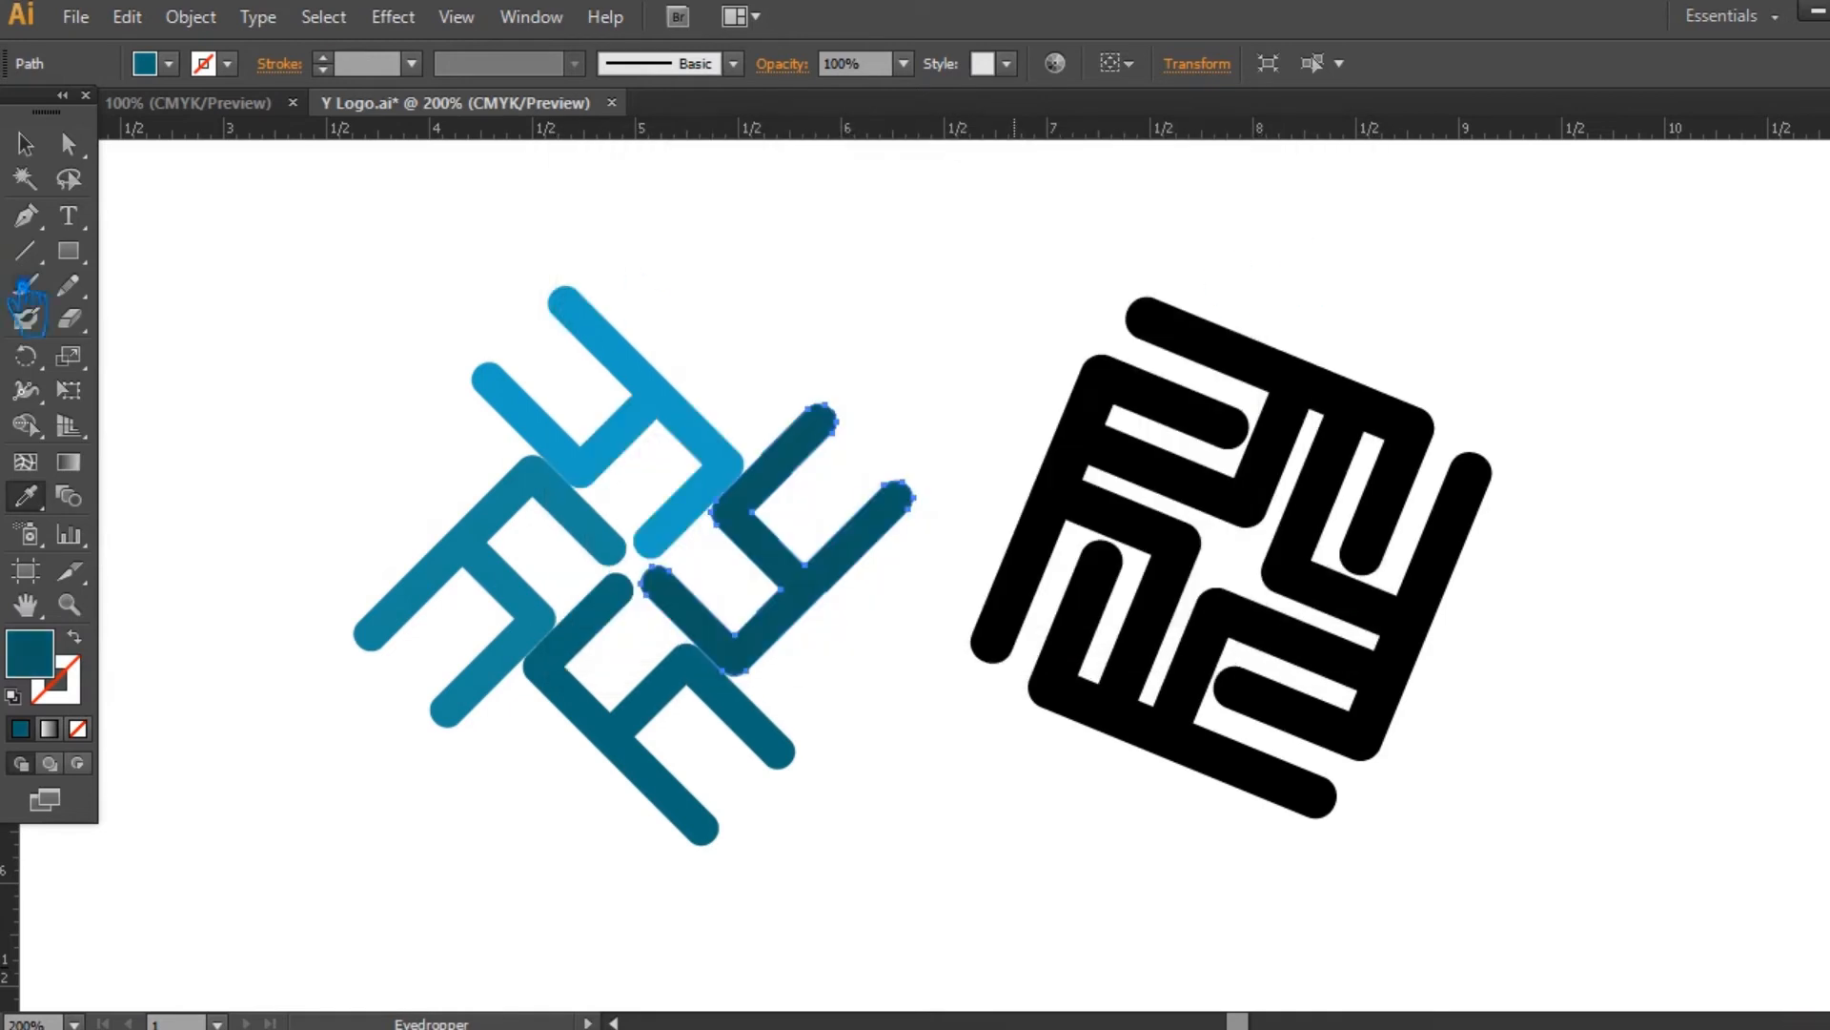
{"action": "left_click", "coordinate": [917, 282]}
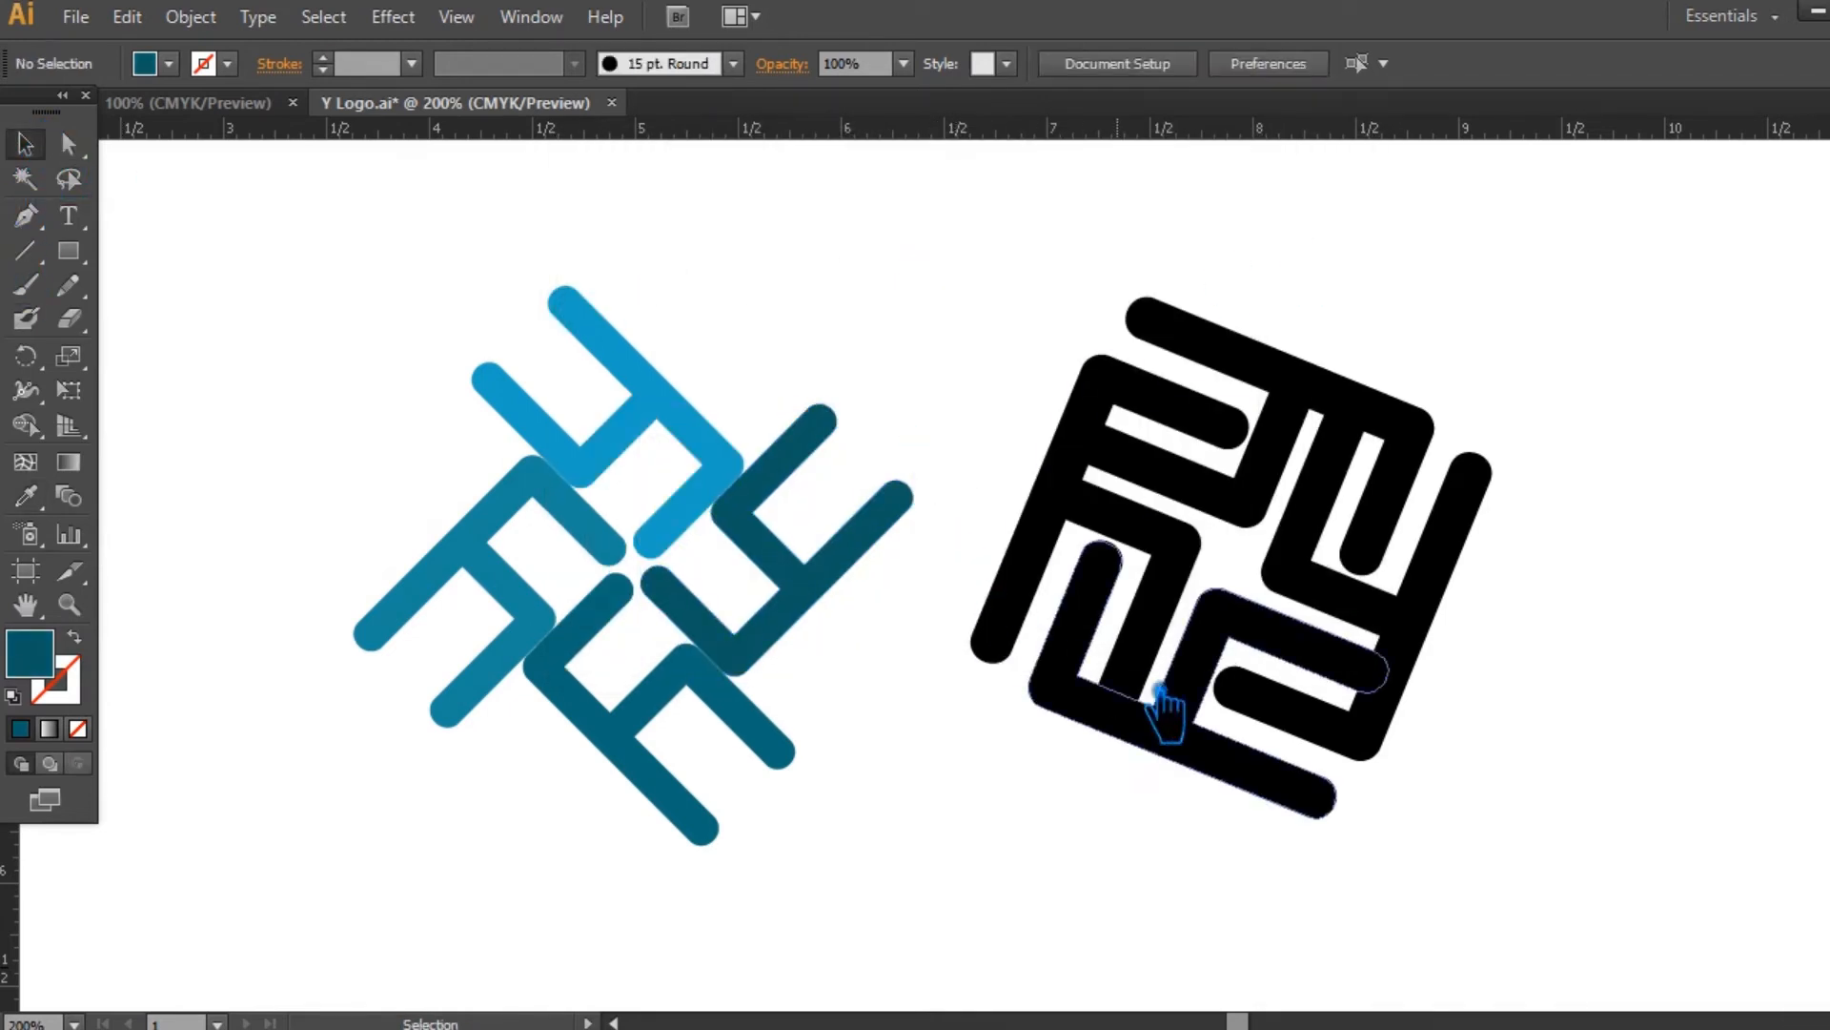
{"action": "left_click", "coordinate": [1109, 522]}
{"action": "right_click", "coordinate": [1106, 520]}
{"action": "key", "text": "Escape"}
{"action": "left_click", "coordinate": [946, 392]}
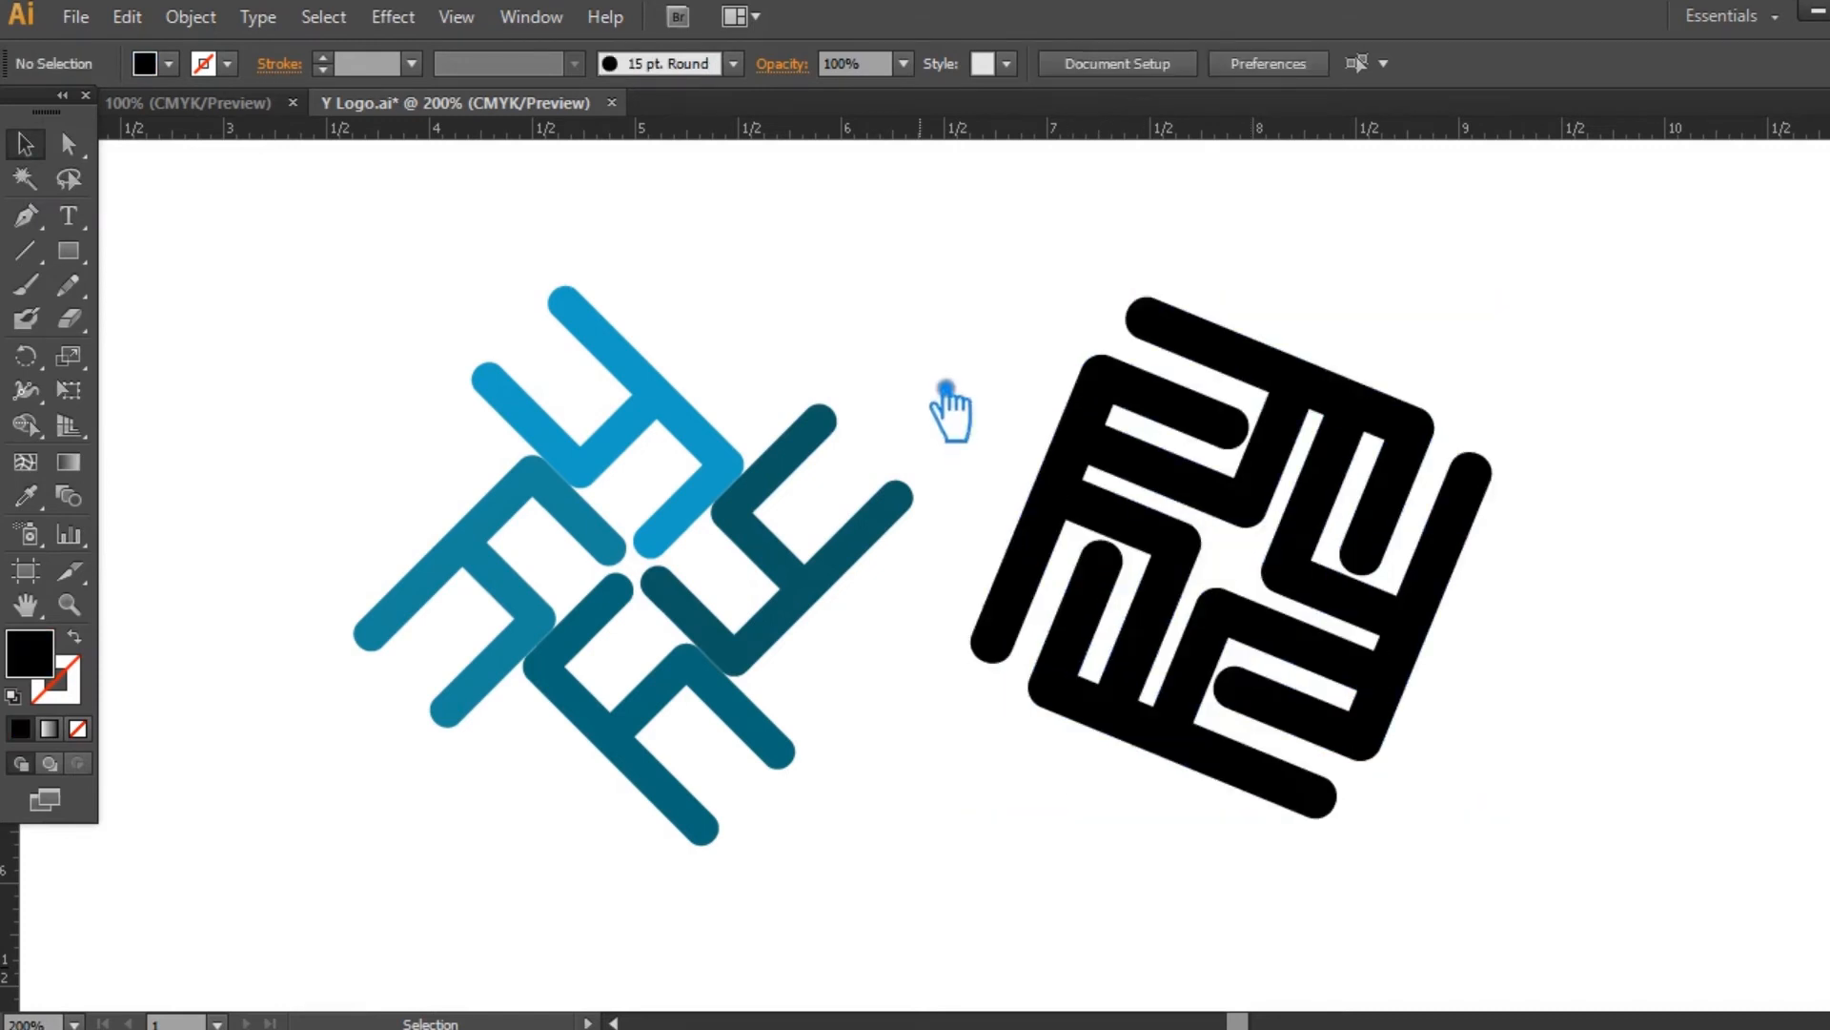
In the second pinwheel, fill the left Y with the first pinwheel's light blue and the bottom Y with its medium teal
{"action": "key", "text": "a"}
{"action": "left_click", "coordinate": [1179, 543]}
{"action": "key", "text": "i"}
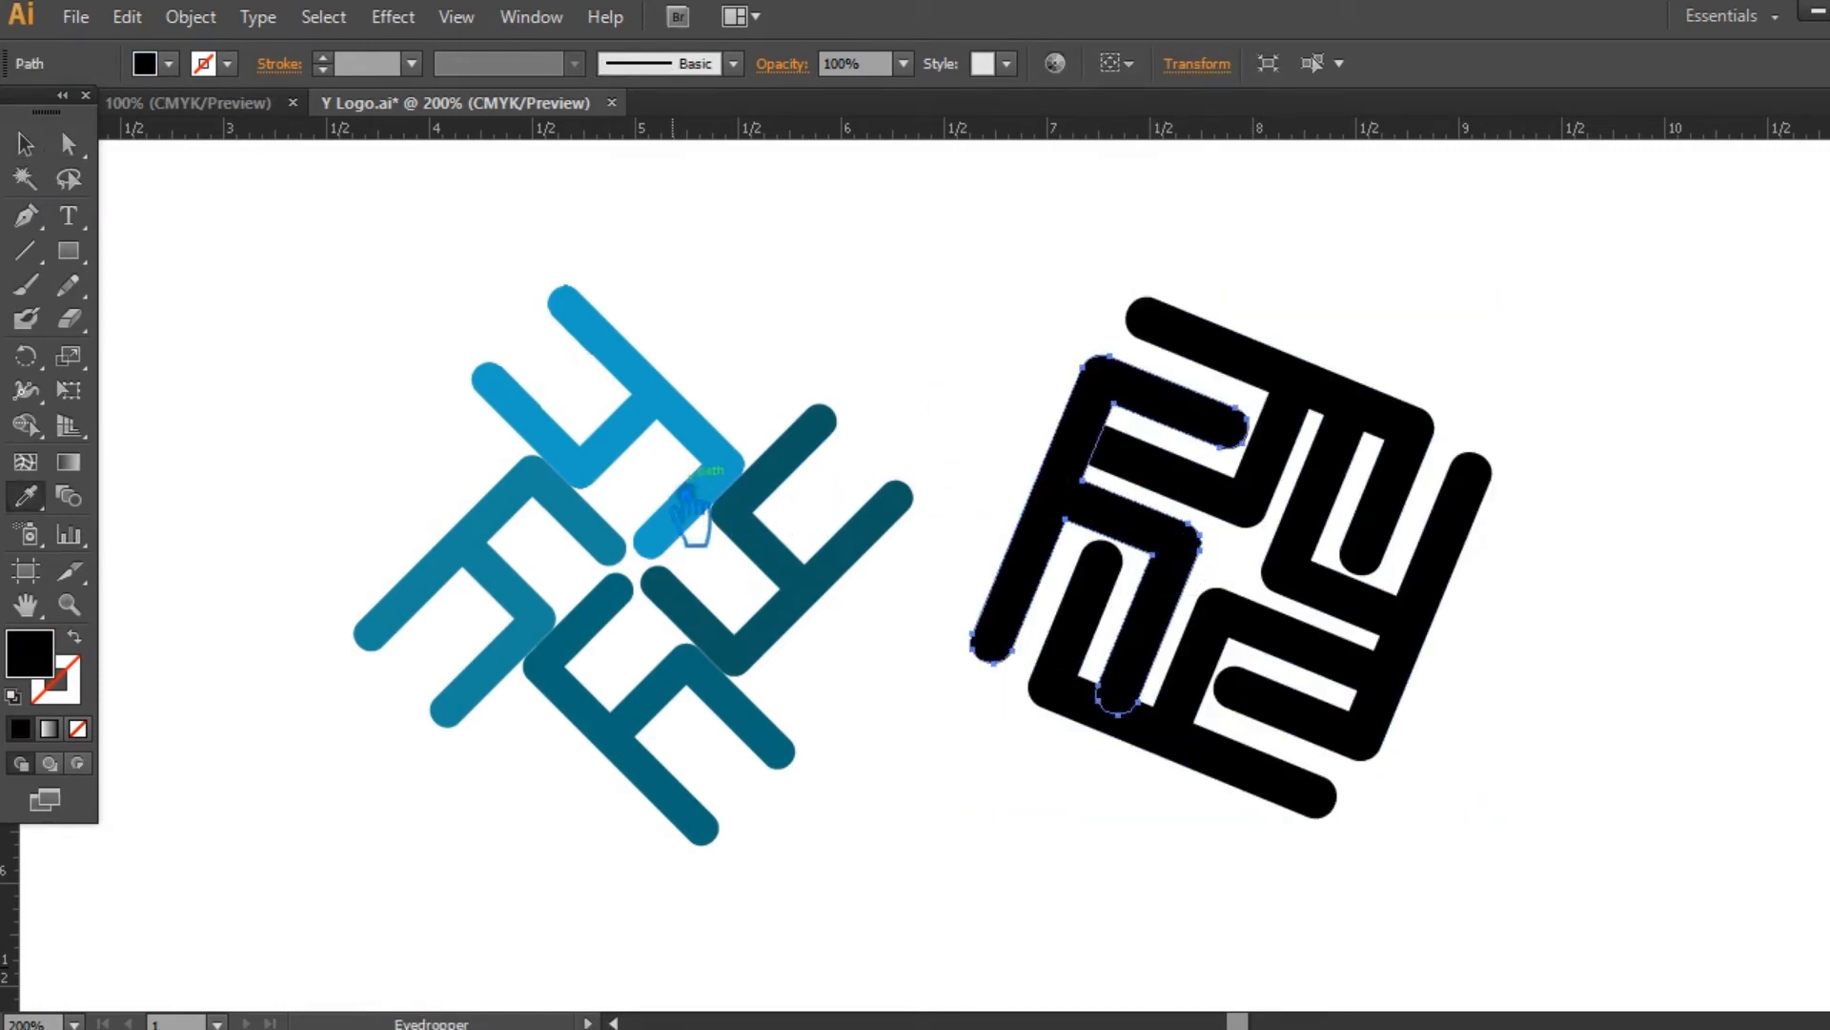
{"action": "left_click", "coordinate": [656, 431]}
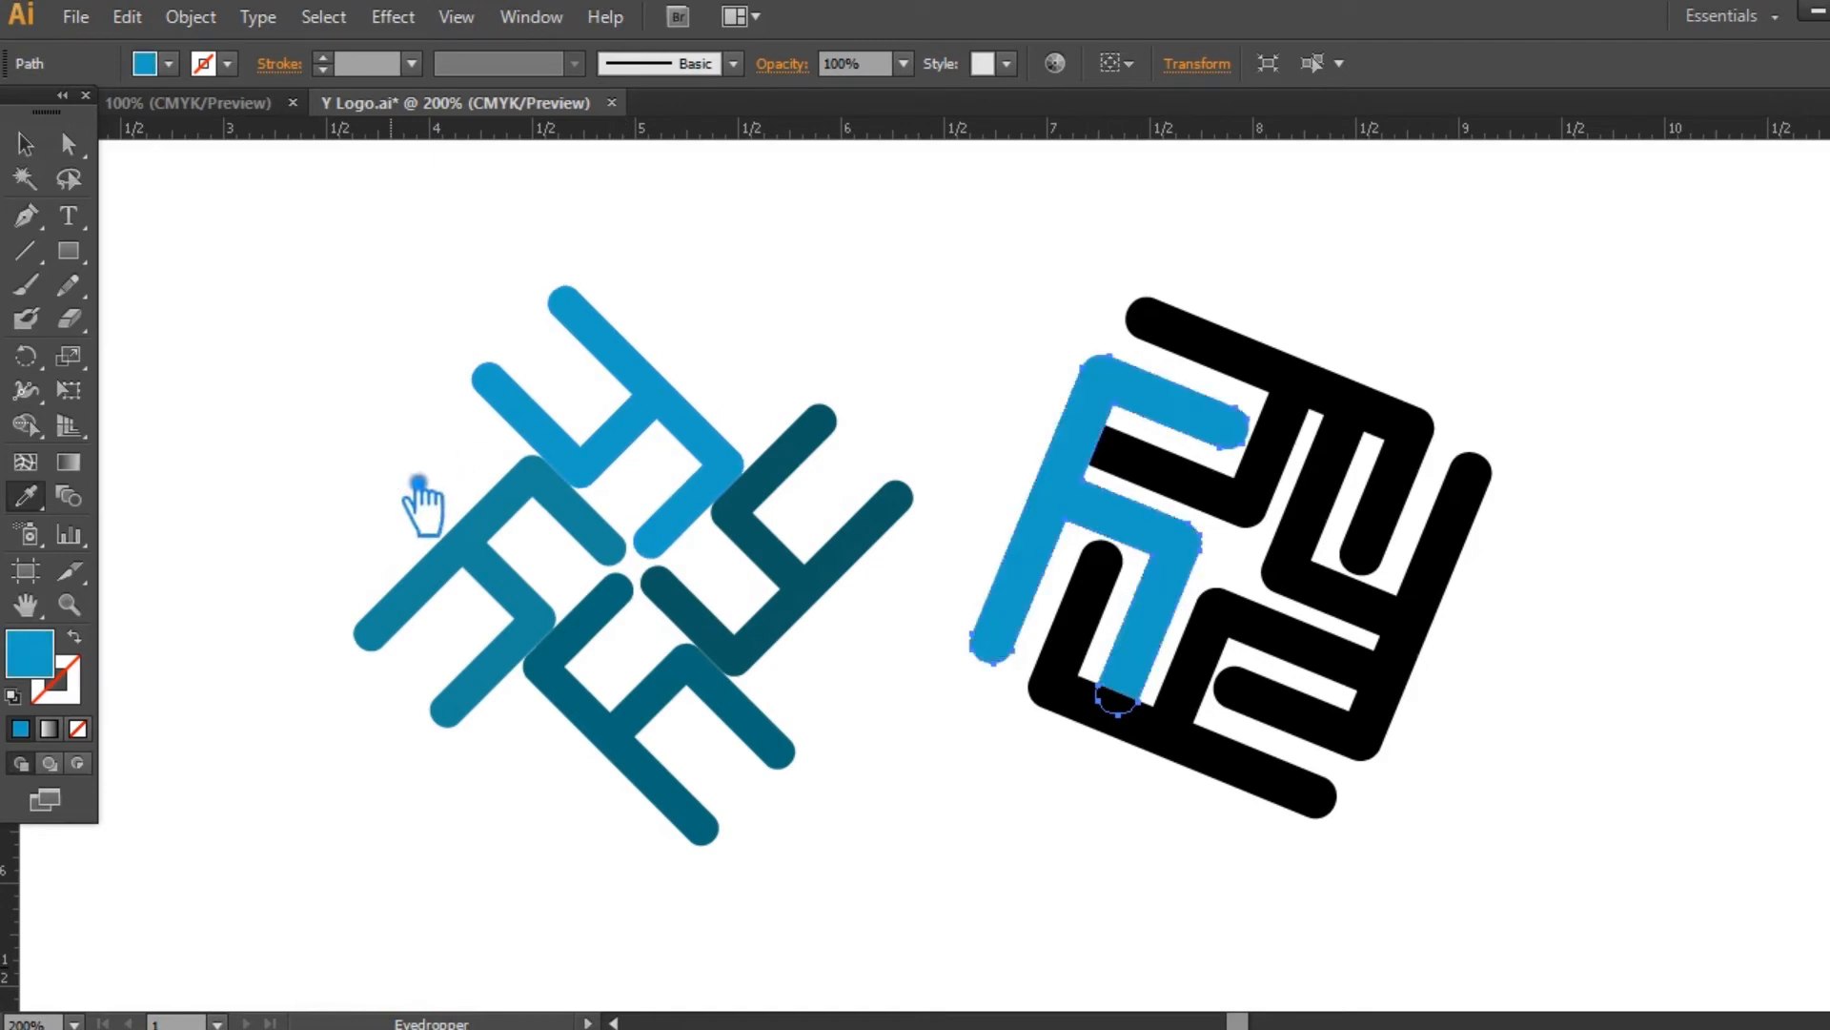
{"action": "key", "text": "a"}
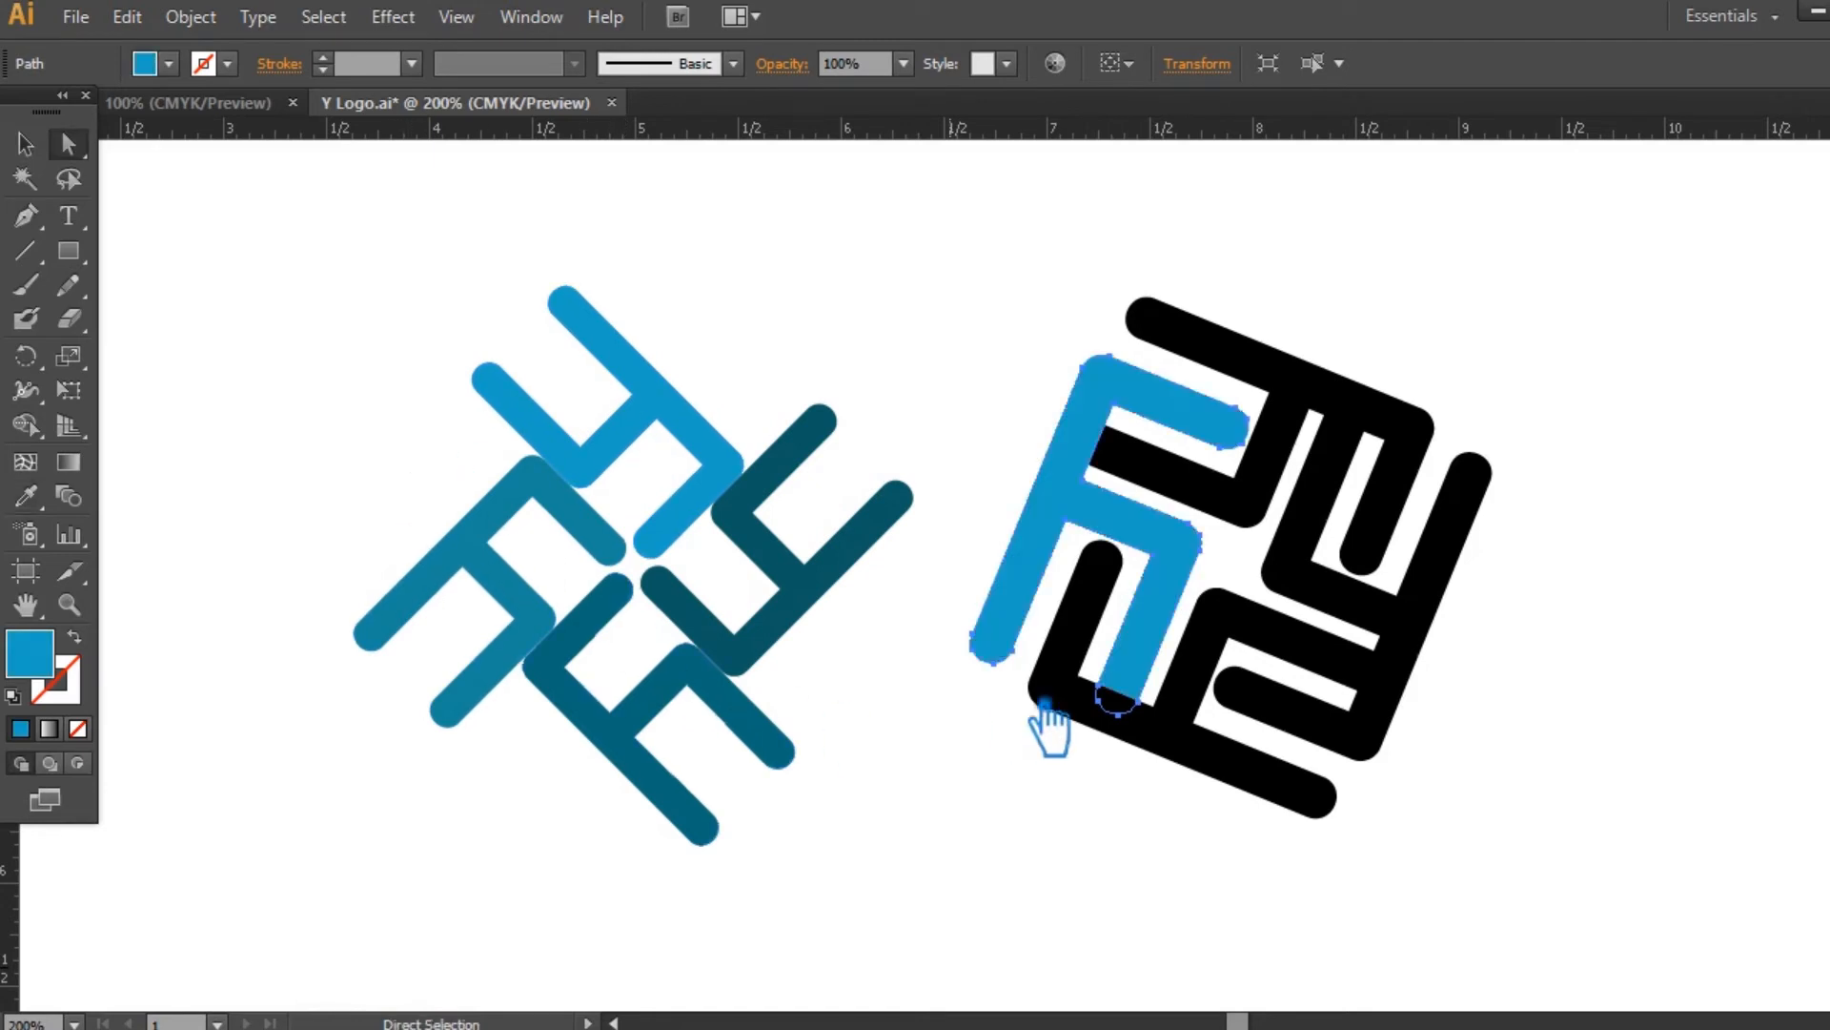
{"action": "left_click", "coordinate": [1190, 747]}
{"action": "key", "text": "i"}
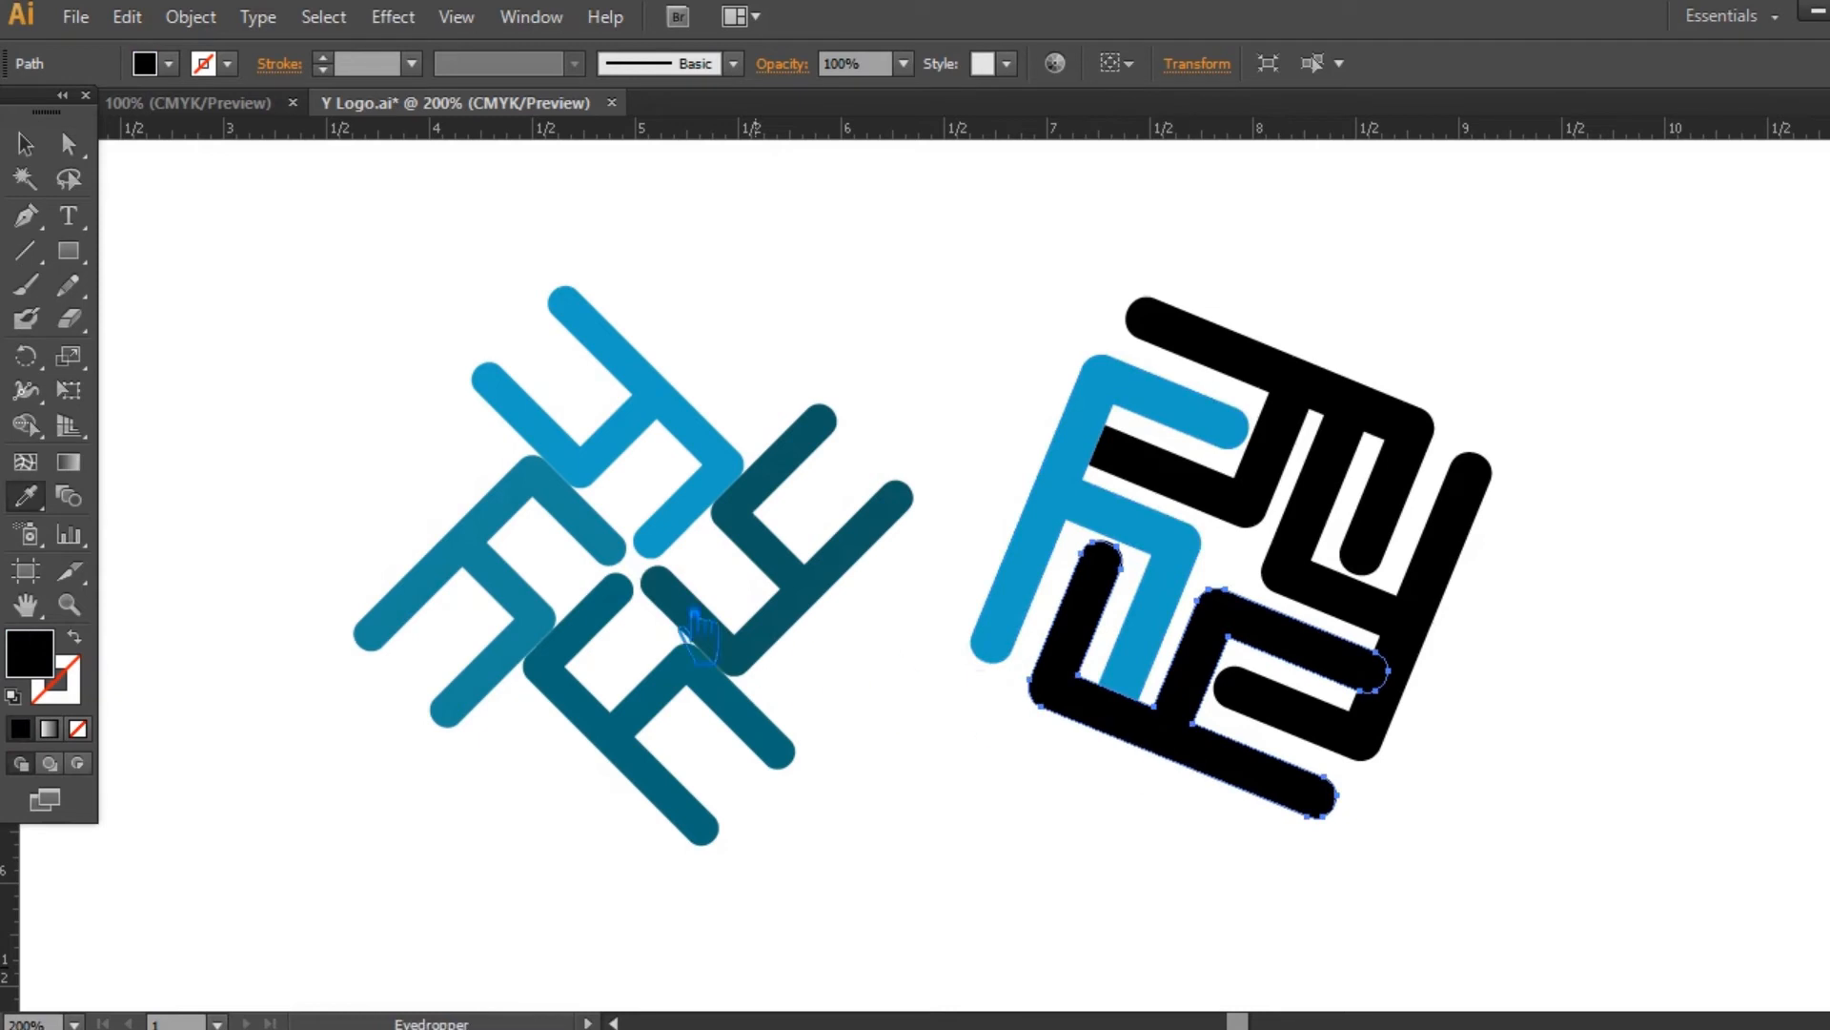
{"action": "left_click", "coordinate": [532, 622]}
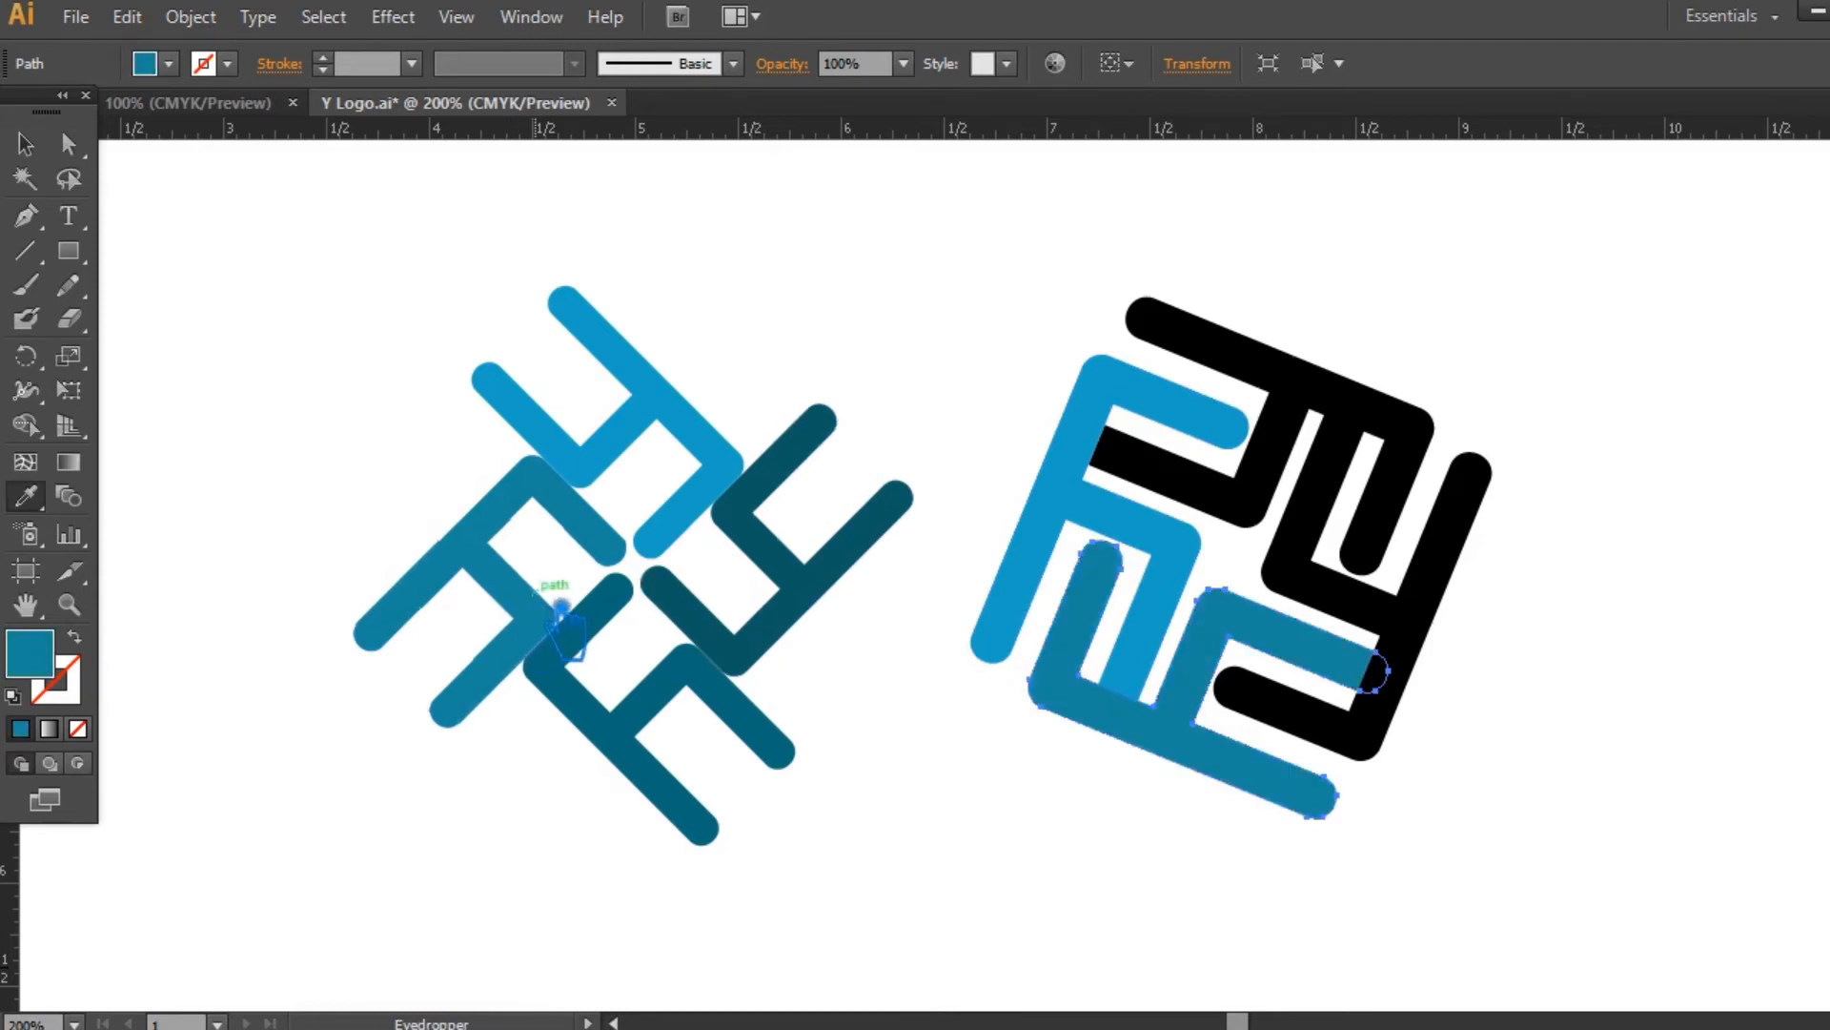
Fill the right Y of the second pinwheel with the dark teal of the first pinwheel's bottom Y
{"action": "key", "text": "v"}
{"action": "left_click", "coordinate": [1464, 606]}
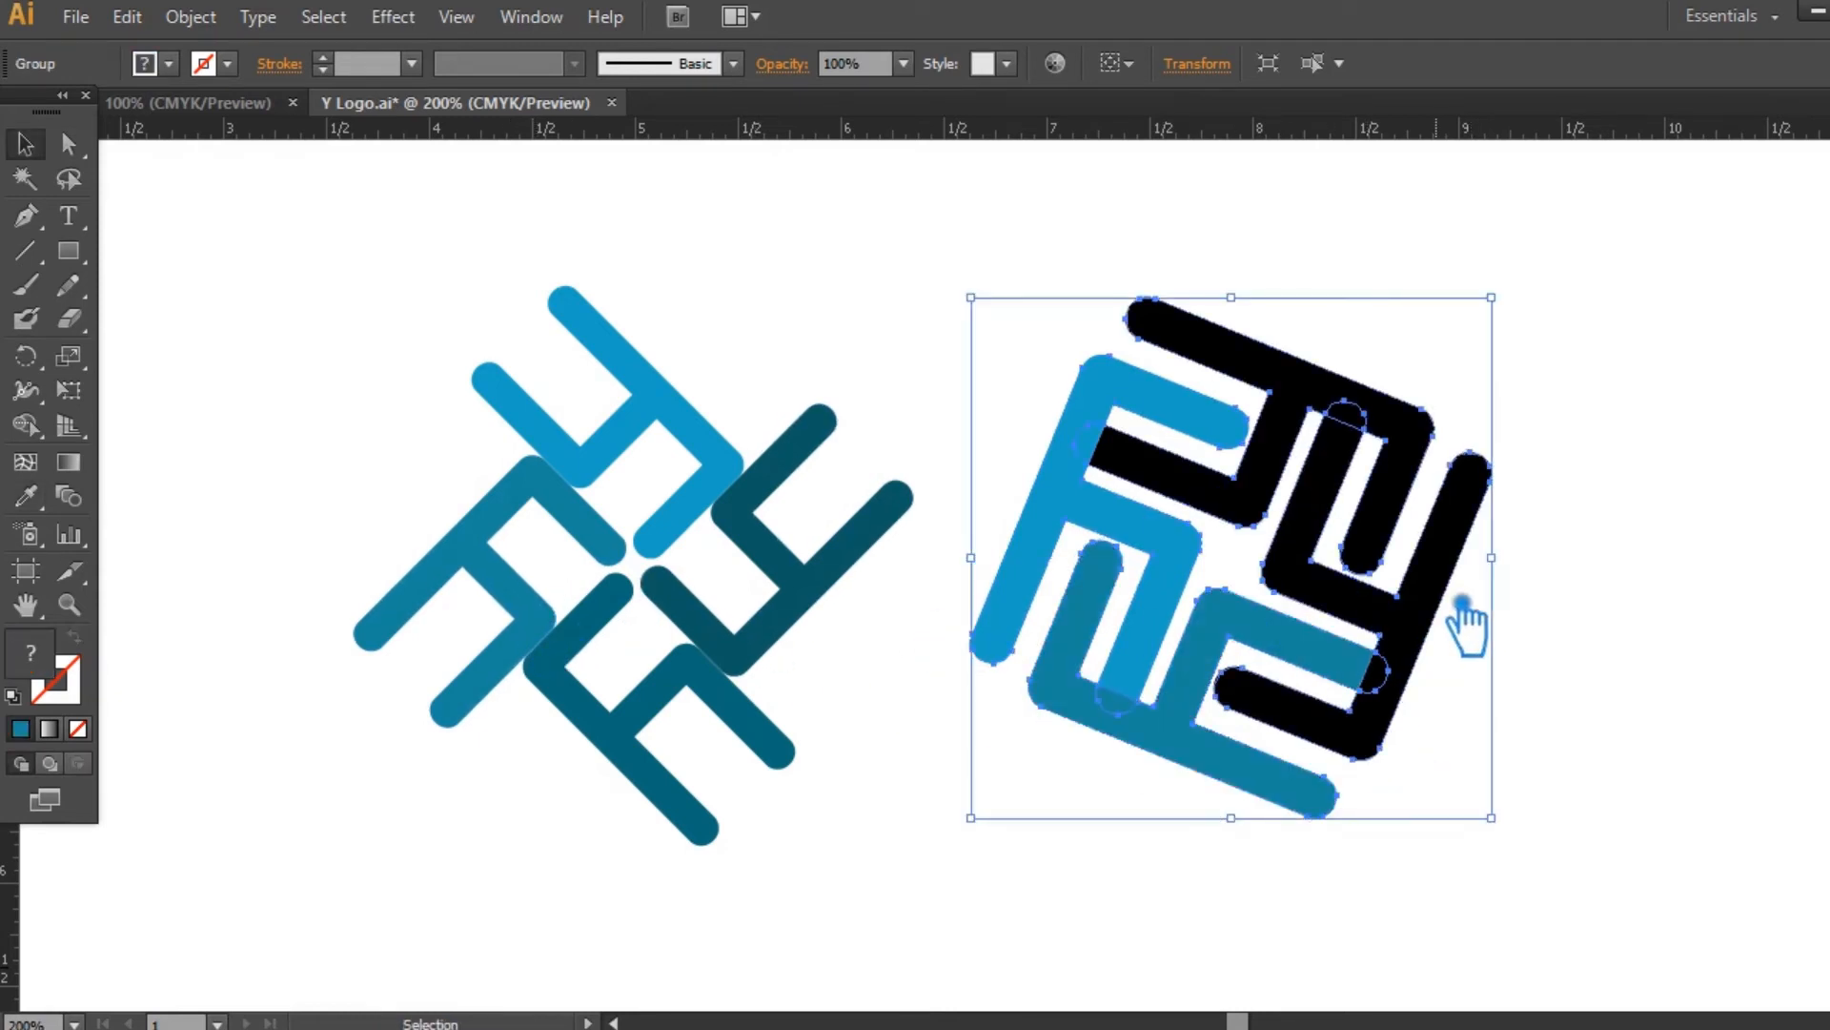
{"action": "key", "text": "a"}
{"action": "left_click", "coordinate": [1585, 633]}
{"action": "left_click", "coordinate": [1379, 596]}
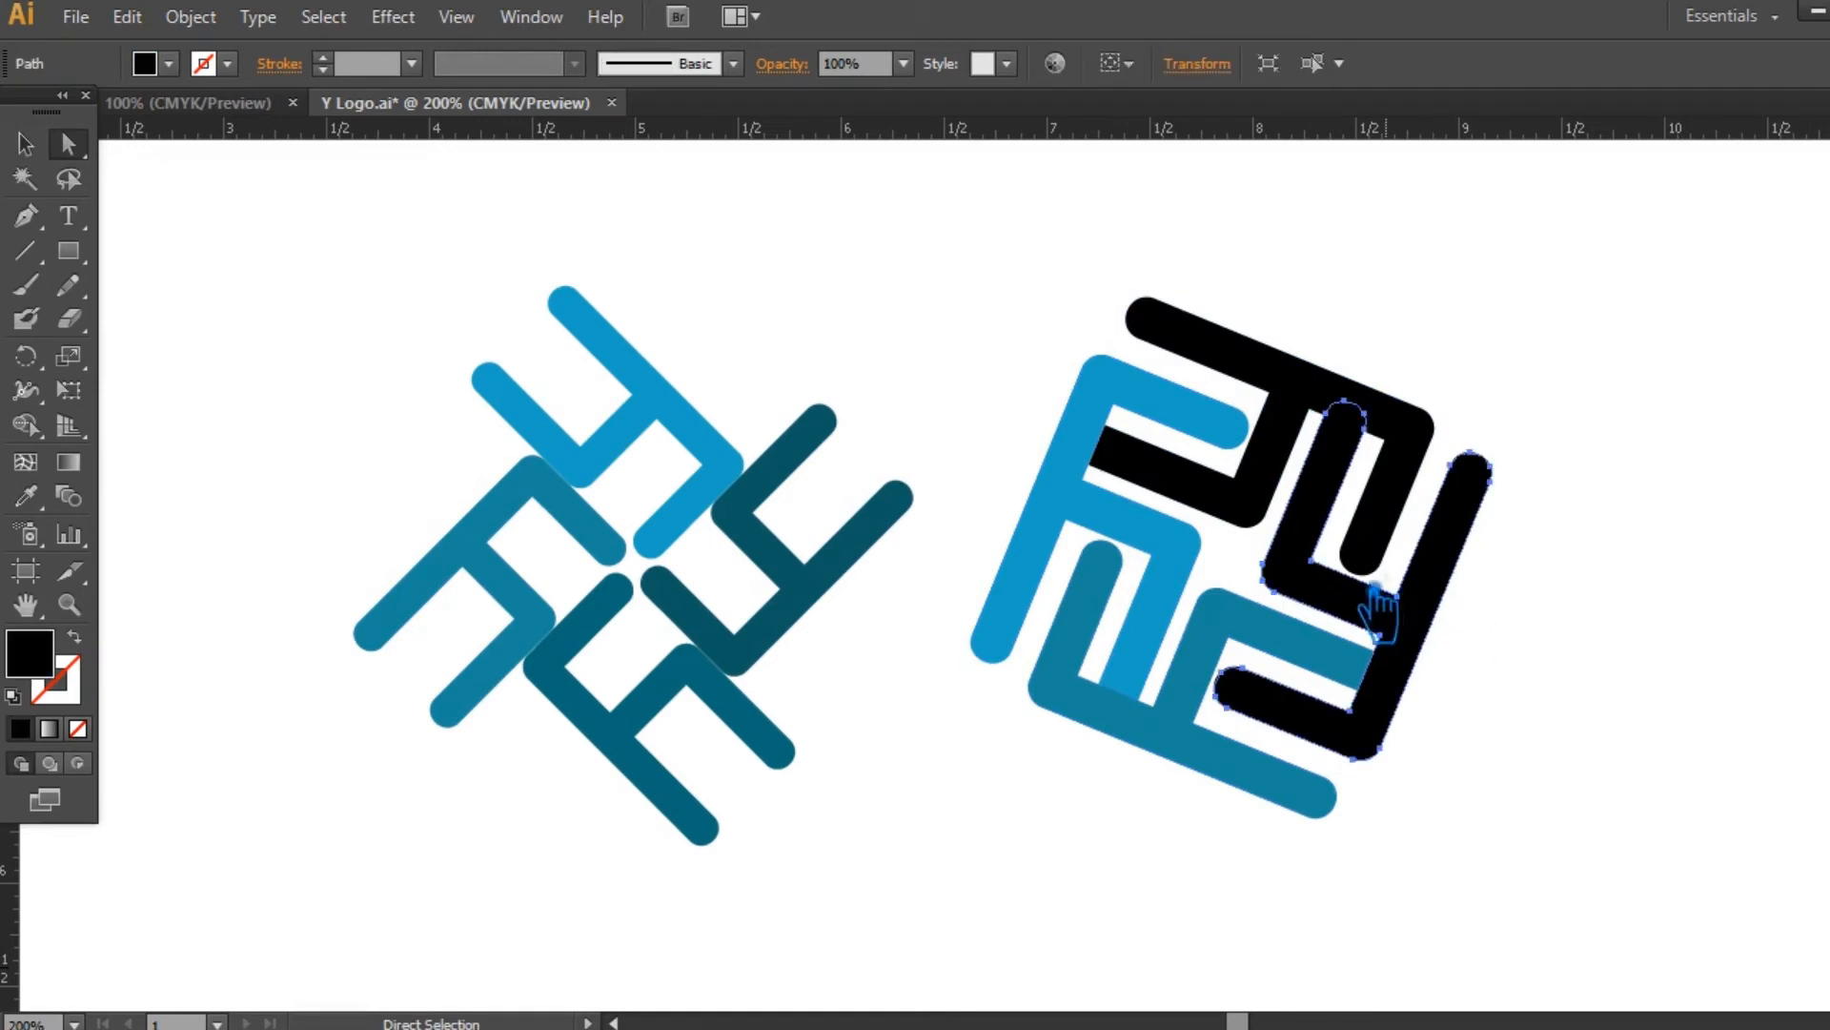
{"action": "key", "text": "i"}
{"action": "left_click", "coordinate": [755, 675]}
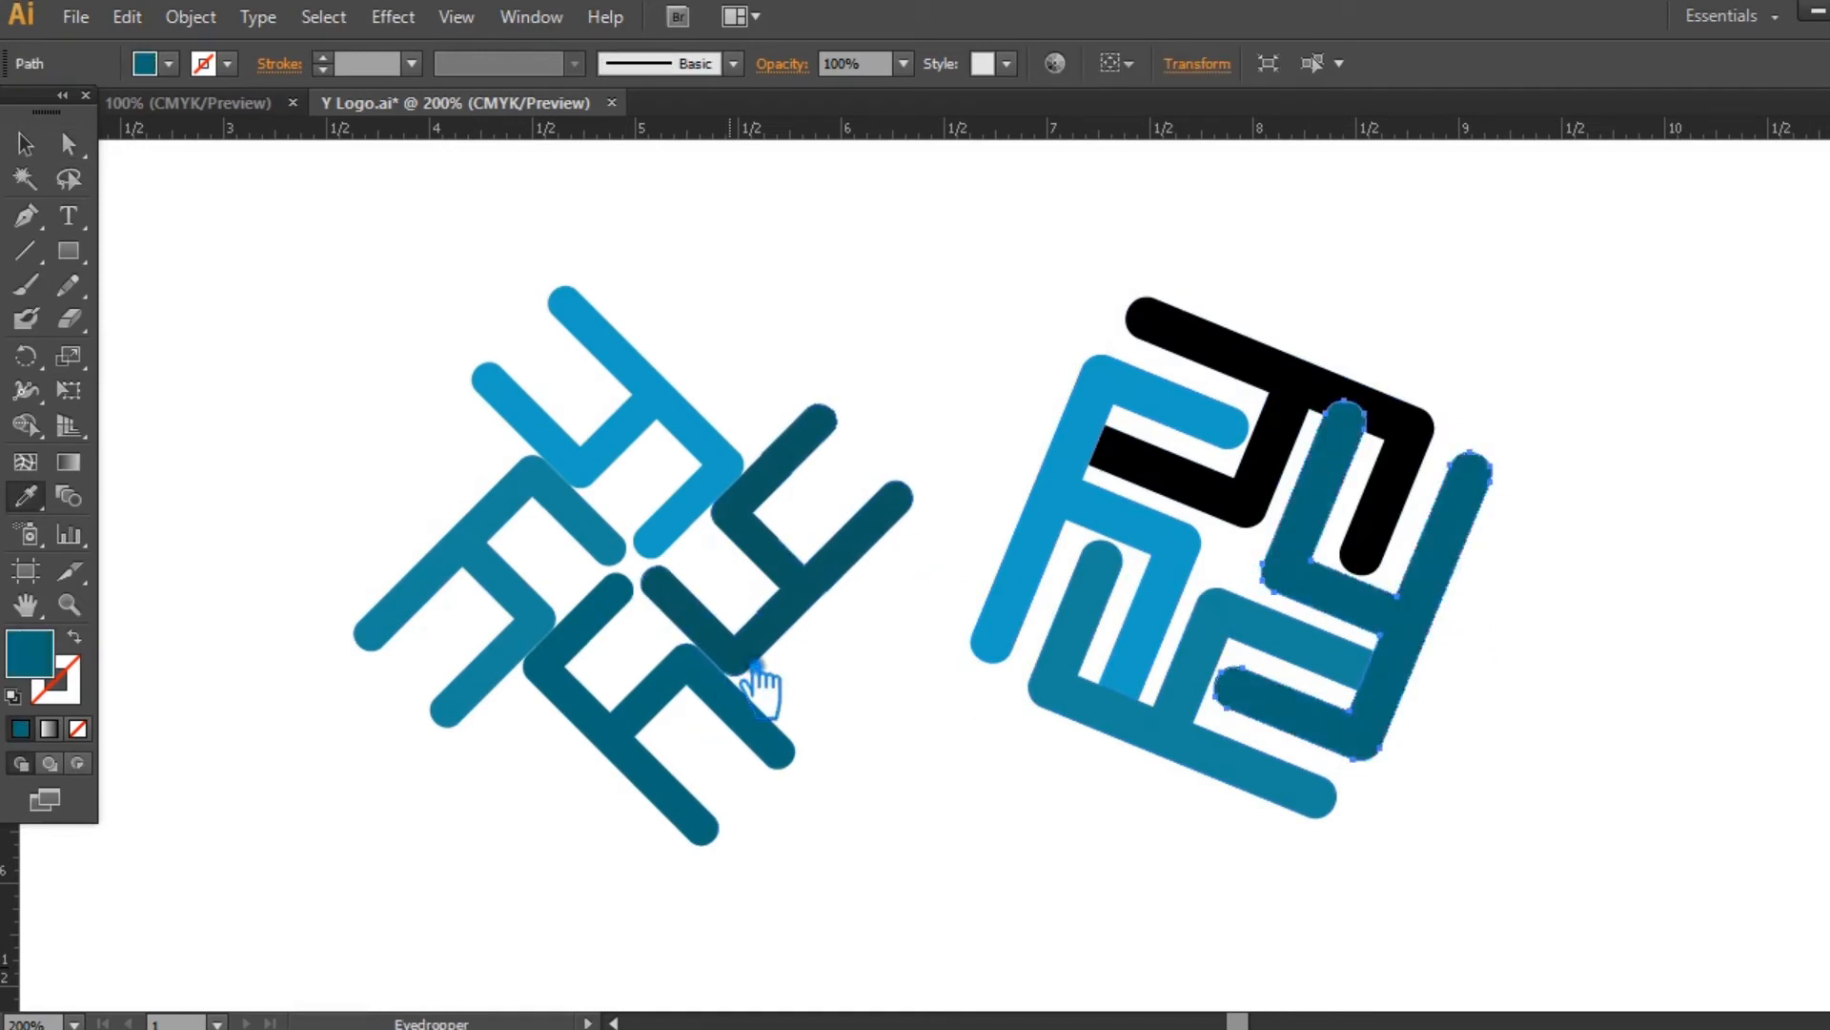
Fill the top Y of the second pinwheel with the deepest teal from the first pinwheel's right Y
{"action": "key", "text": "a"}
{"action": "left_click", "coordinate": [1425, 440]}
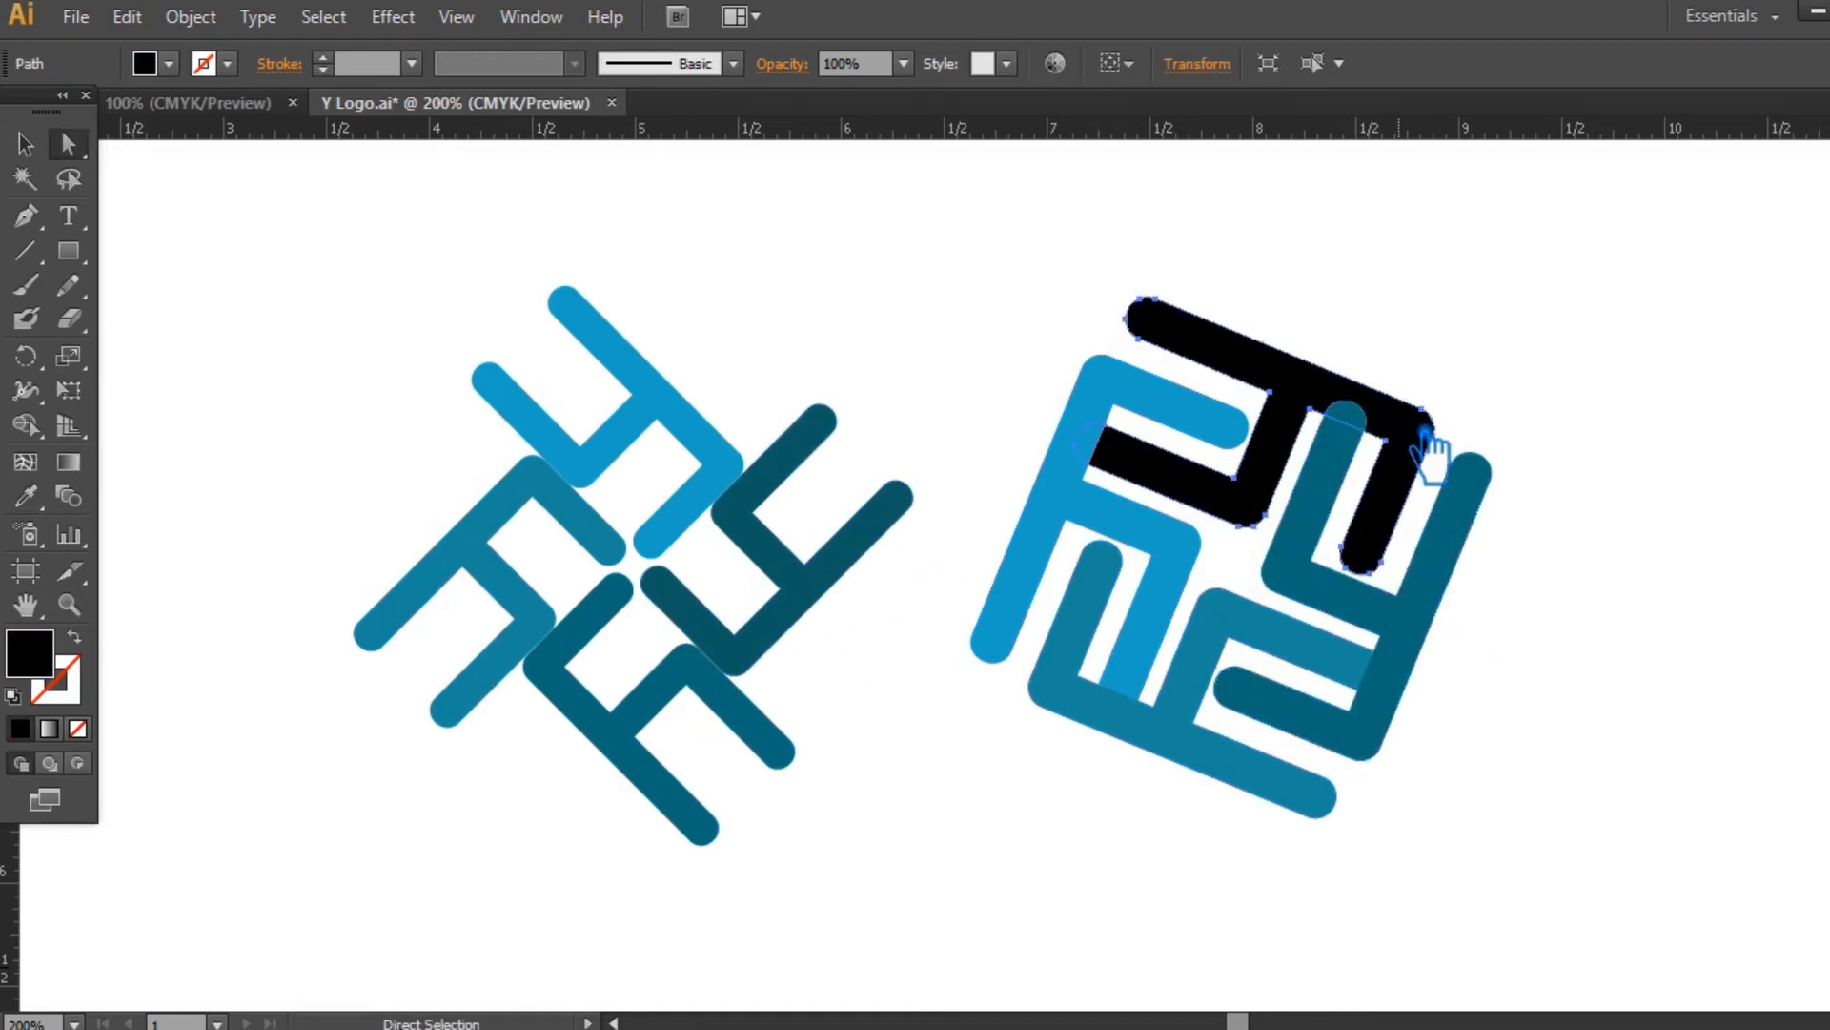
{"action": "key", "text": "i"}
{"action": "left_click", "coordinate": [828, 609]}
{"action": "left_click", "coordinate": [27, 145]}
{"action": "left_click", "coordinate": [781, 286]}
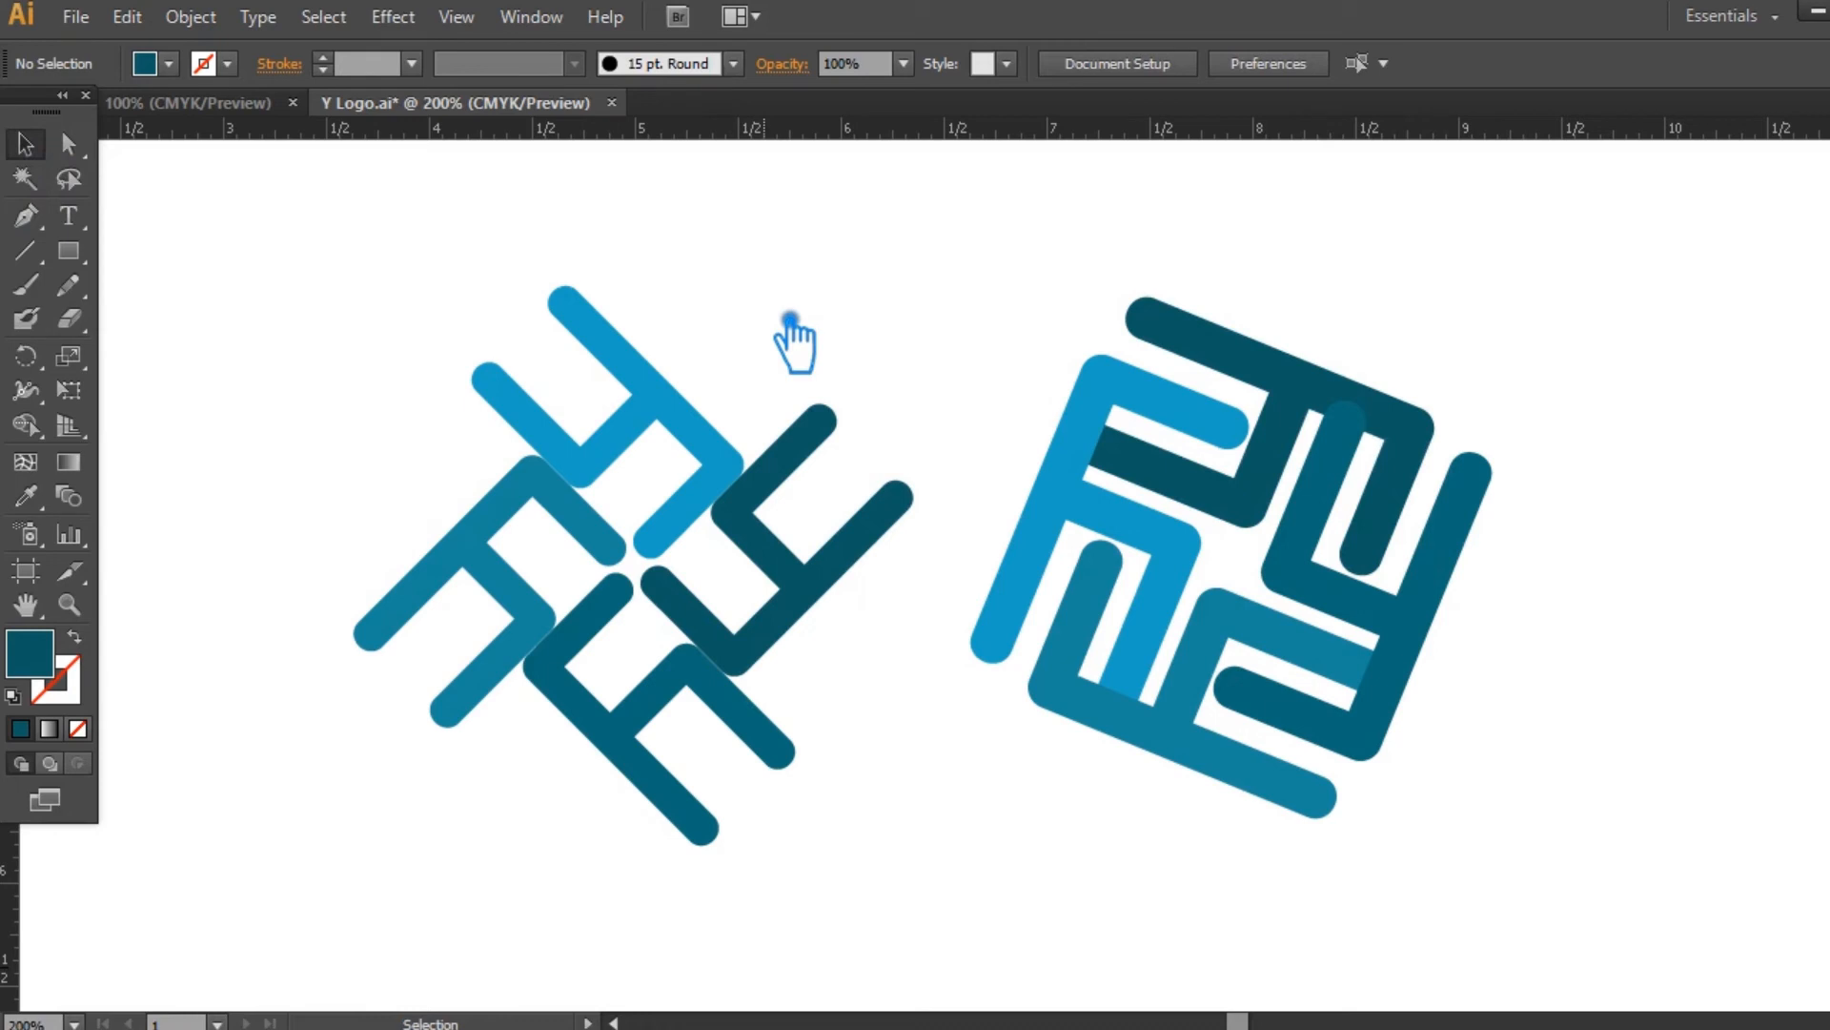
Try to reflect both pinwheels together across the vertical axis
{"action": "left_click", "coordinate": [813, 625]}
{"action": "left_click", "coordinate": [1188, 608], "text": "shift"}
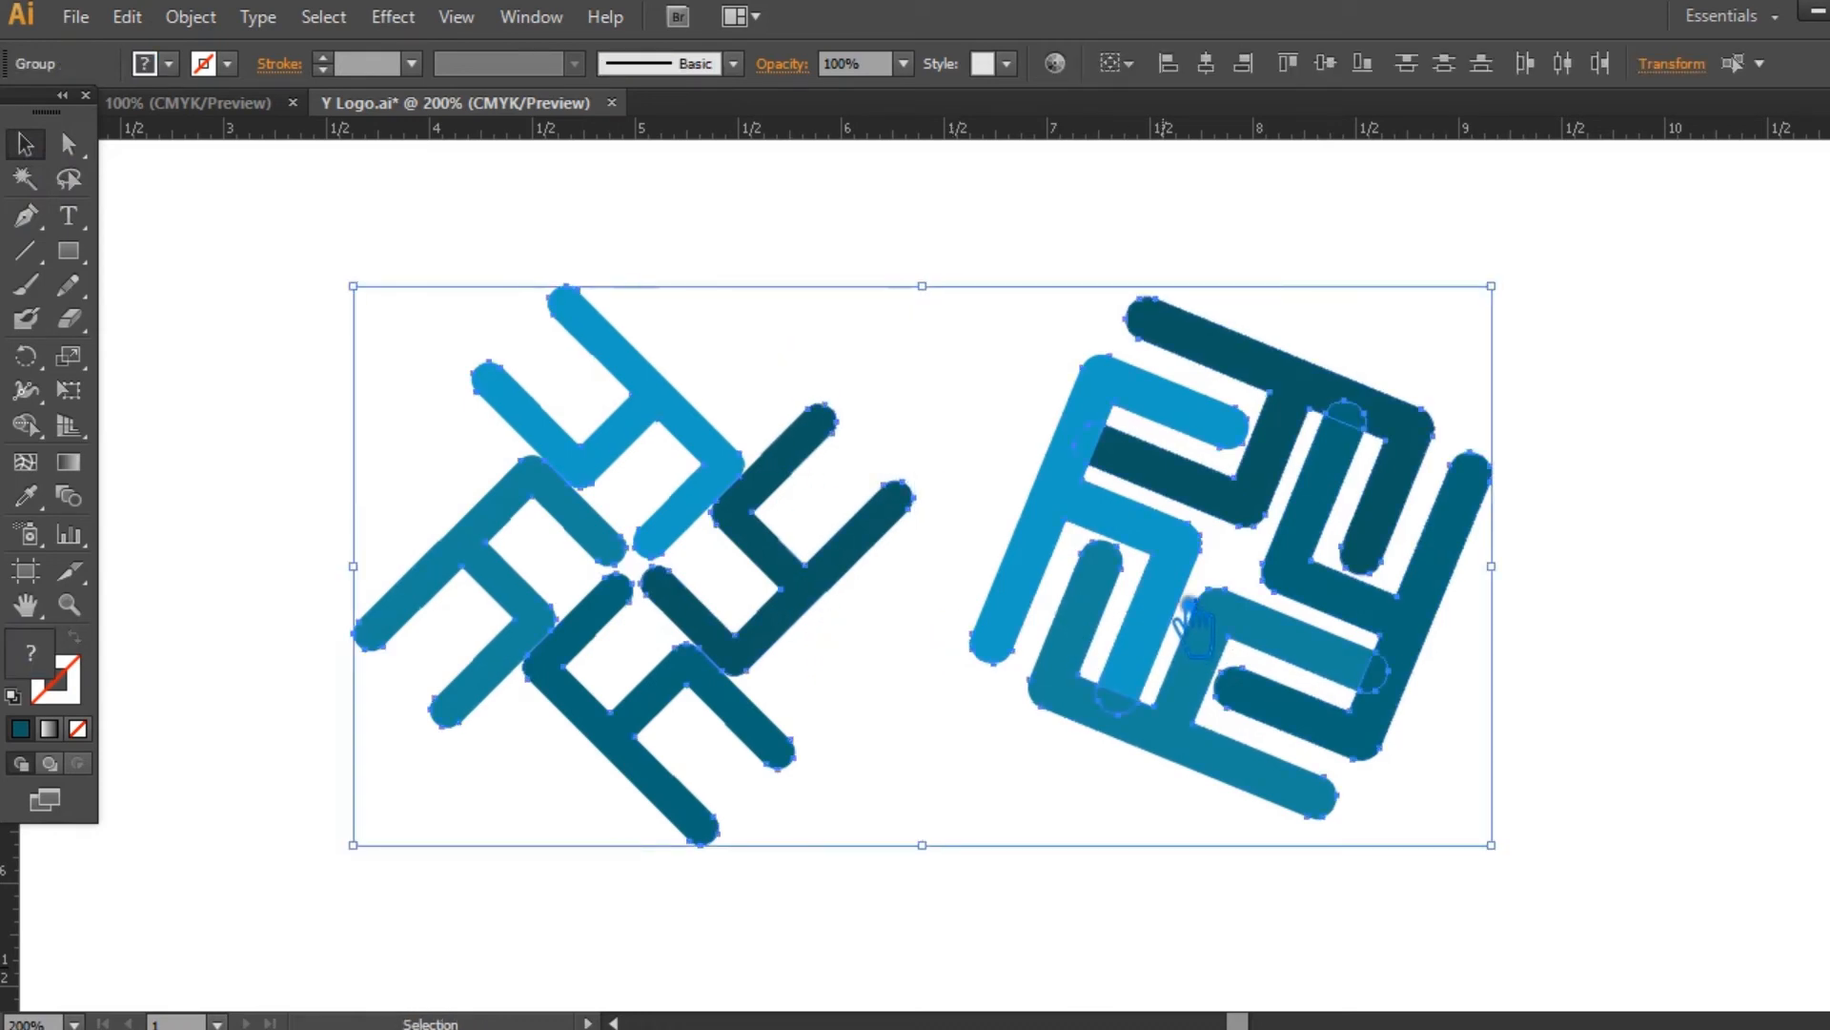
{"action": "right_click", "coordinate": [1198, 580]}
{"action": "mouse_move", "coordinate": [1330, 774]}
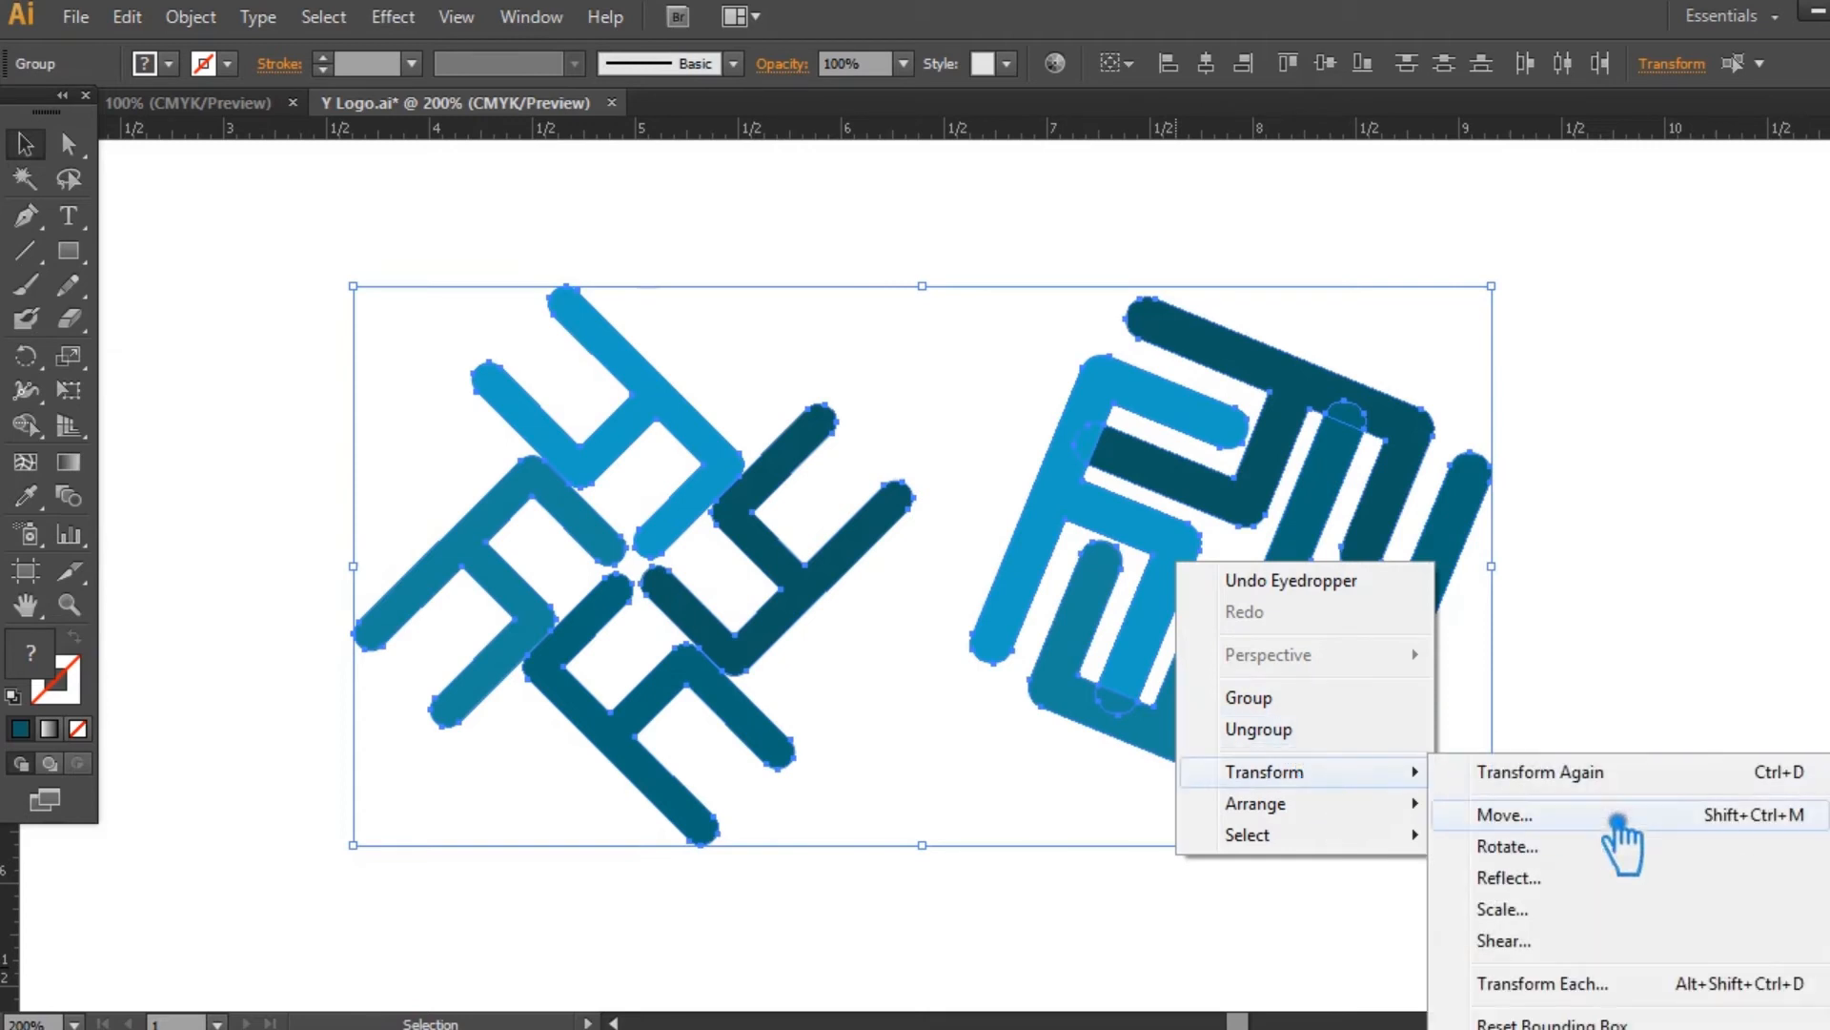
{"action": "left_click", "coordinate": [1509, 877]}
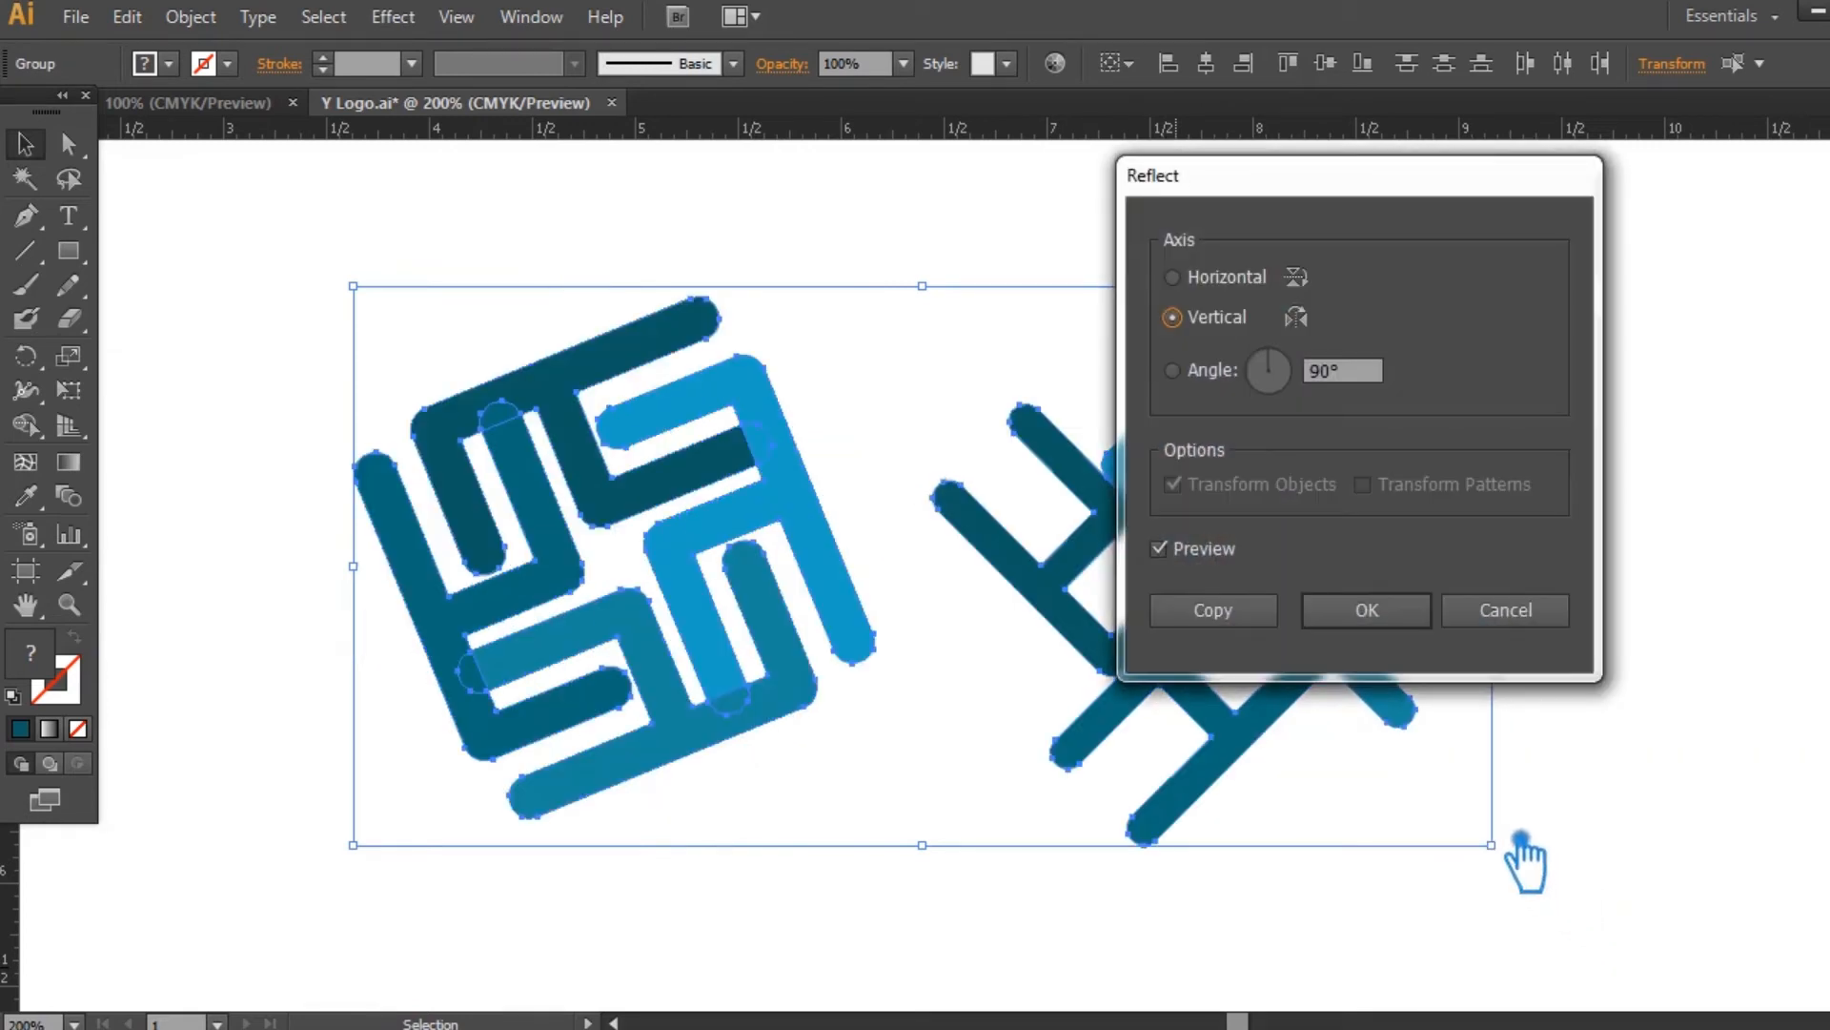
{"action": "left_click", "coordinate": [1365, 615]}
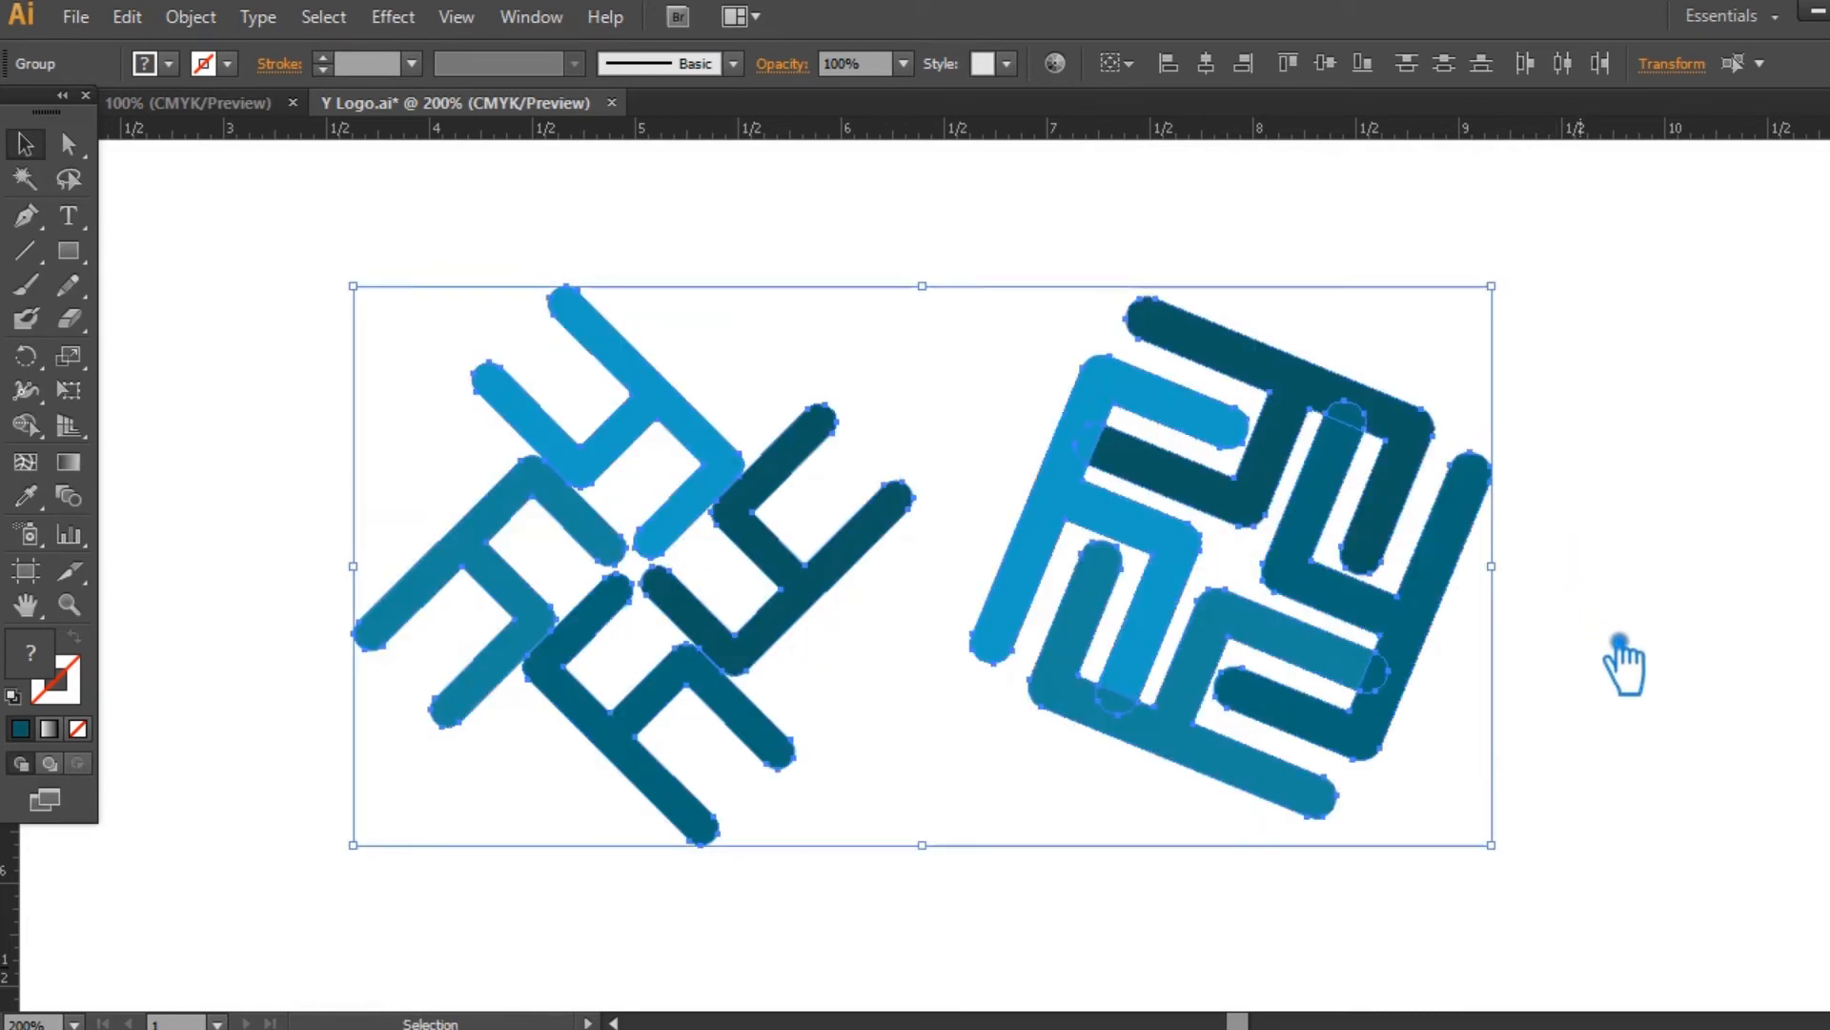
{"action": "left_click", "coordinate": [1664, 658]}
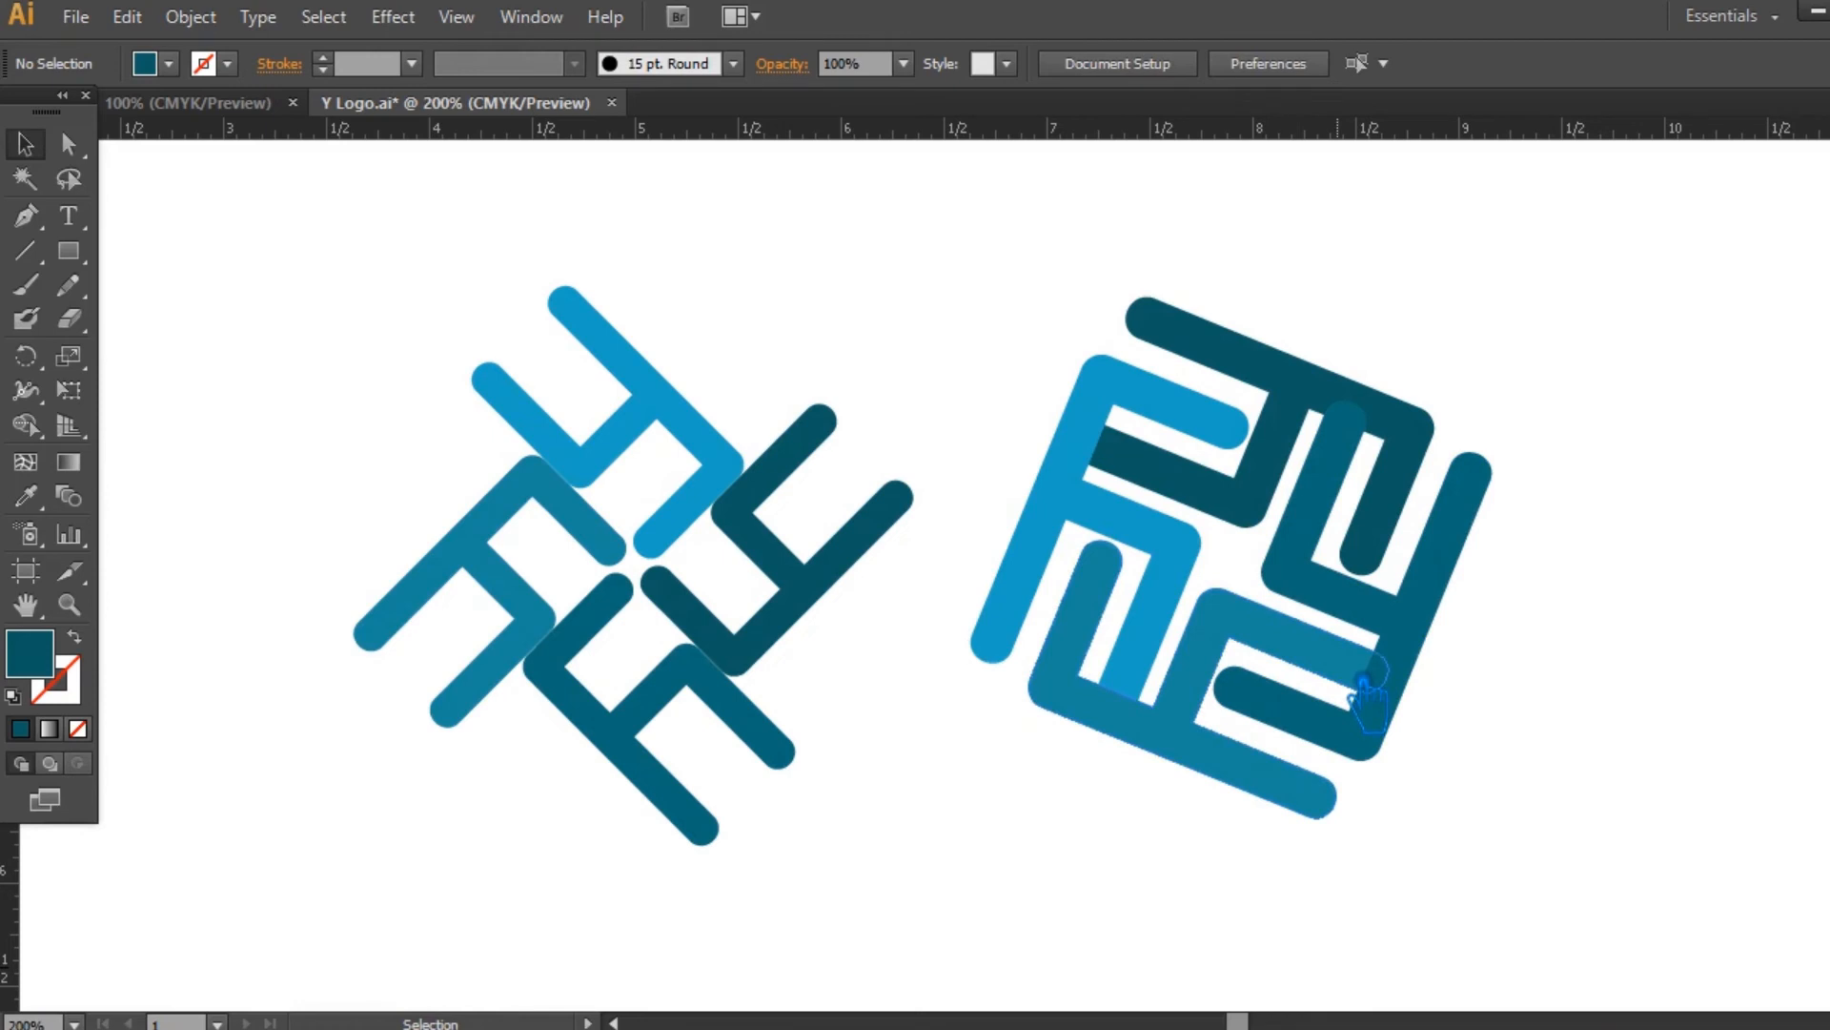
Scale both pinwheels down together, proportionally about their centre, to roughly two thirds of their size
{"action": "left_click", "coordinate": [992, 534]}
{"action": "left_click", "coordinate": [777, 562], "text": "shift"}
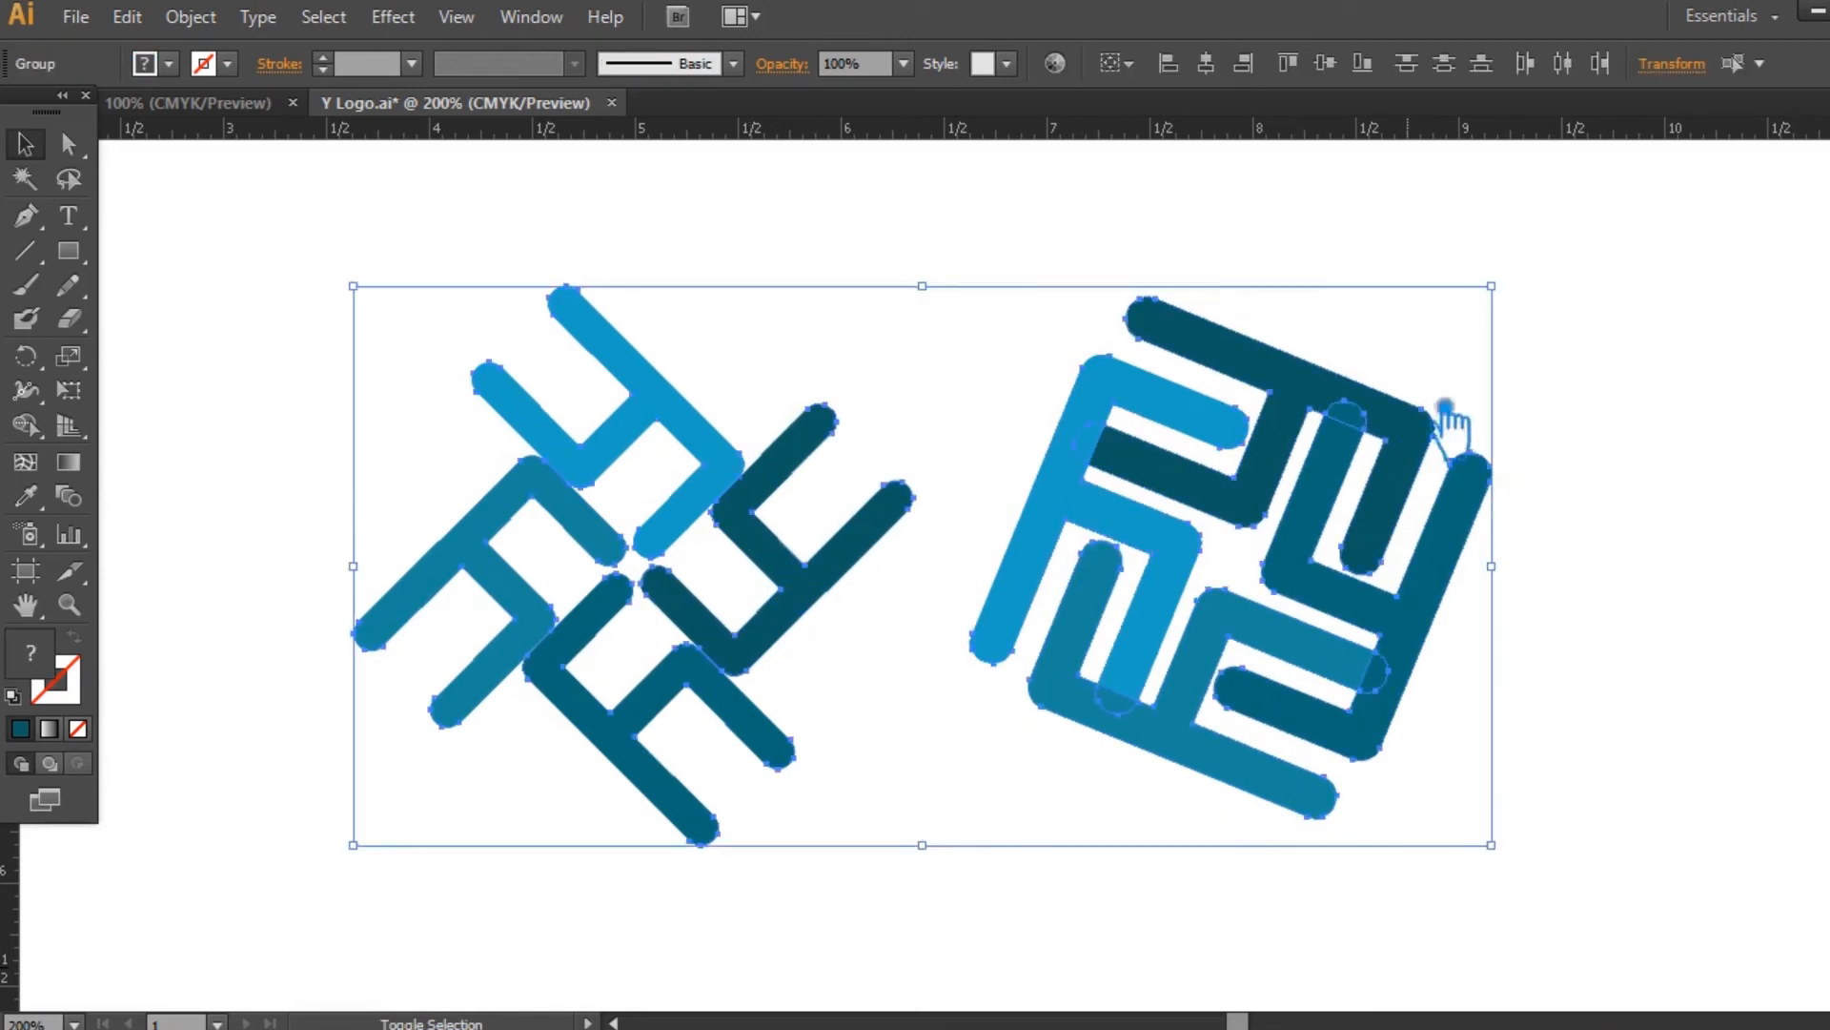
{"action": "left_click_drag", "start_coordinate": [1491, 286], "coordinate": [1285, 387]}
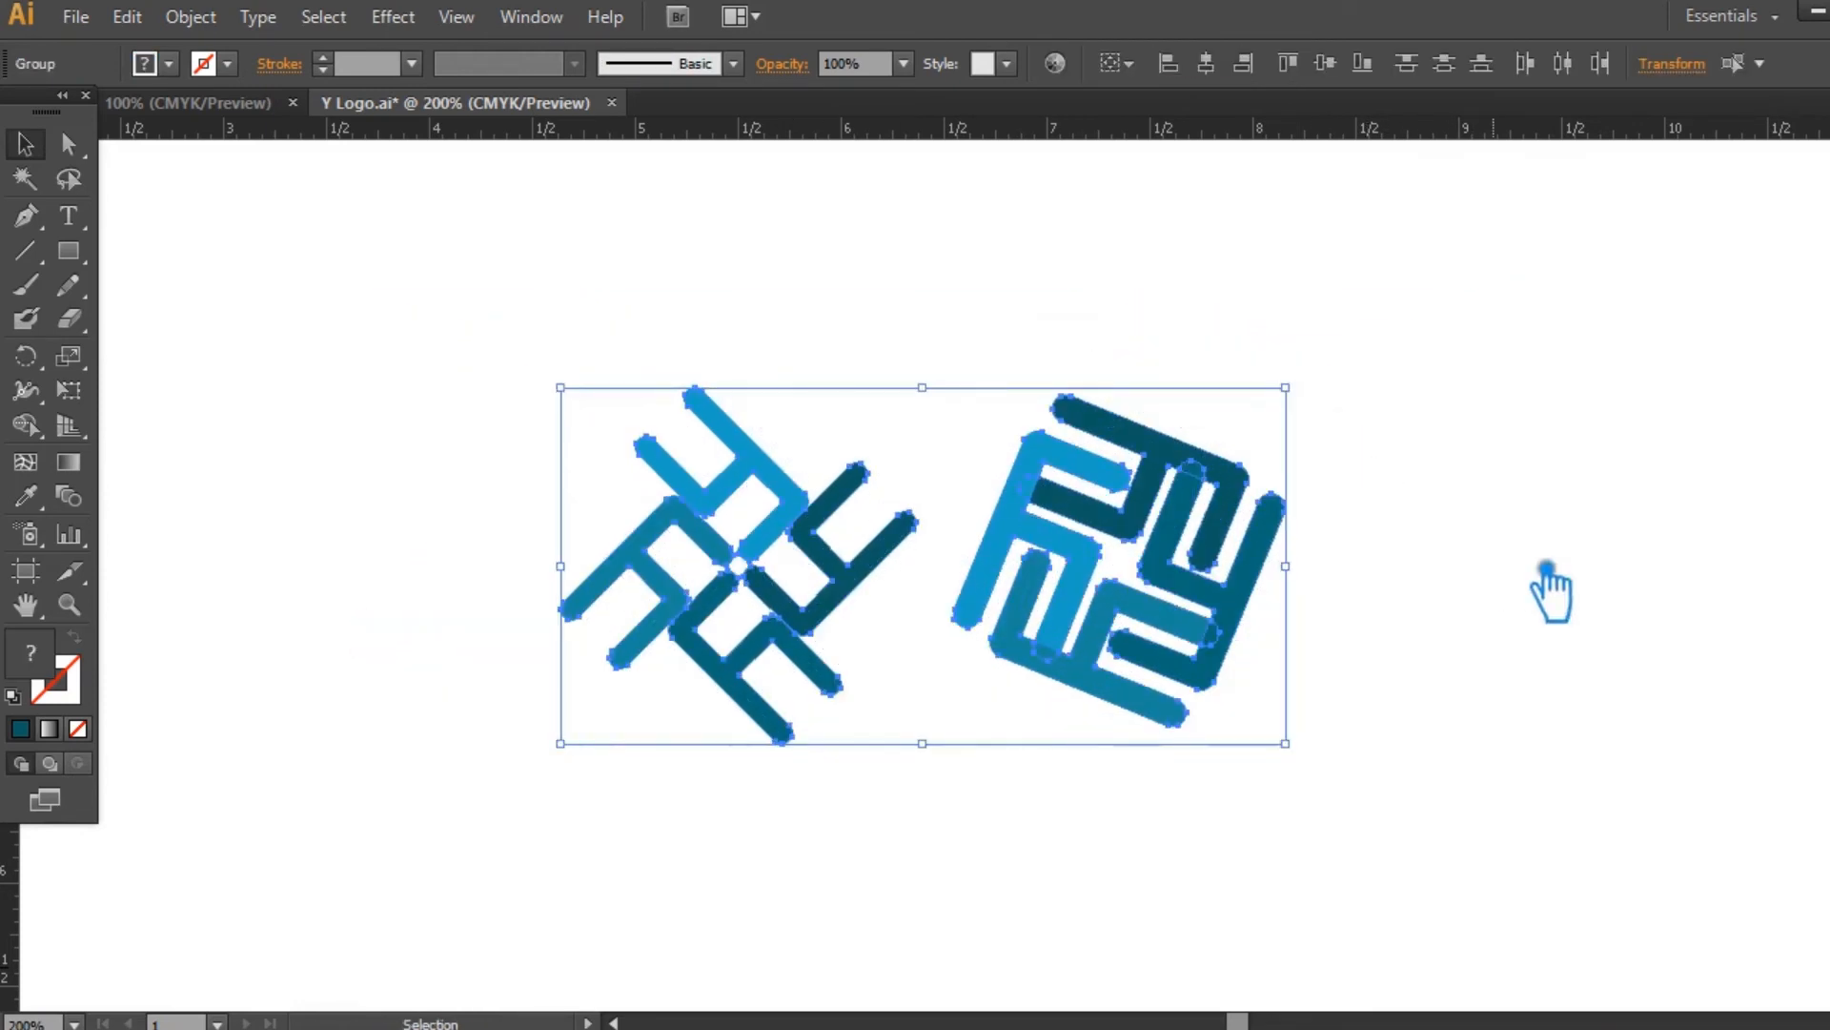
{"action": "left_click", "coordinate": [1504, 576]}
Swap the pinwheels so the interlocked one sits left of the open one, and enlarge the open one slightly
{"action": "left_click_drag", "start_coordinate": [1209, 612], "coordinate": [482, 612]}
{"action": "left_click", "coordinate": [1001, 717]}
{"action": "left_click_drag", "start_coordinate": [985, 776], "coordinate": [751, 555]}
{"action": "left_click_drag", "start_coordinate": [929, 400], "coordinate": [963, 401]}
{"action": "left_click", "coordinate": [1062, 625]}
{"action": "left_click_drag", "start_coordinate": [806, 619], "coordinate": [855, 615]}
{"action": "left_click", "coordinate": [1144, 672]}
Move both pinwheels together to the middle of the canvas
{"action": "left_click_drag", "start_coordinate": [1052, 747], "coordinate": [353, 385]}
{"action": "left_click_drag", "start_coordinate": [523, 637], "coordinate": [1122, 697]}
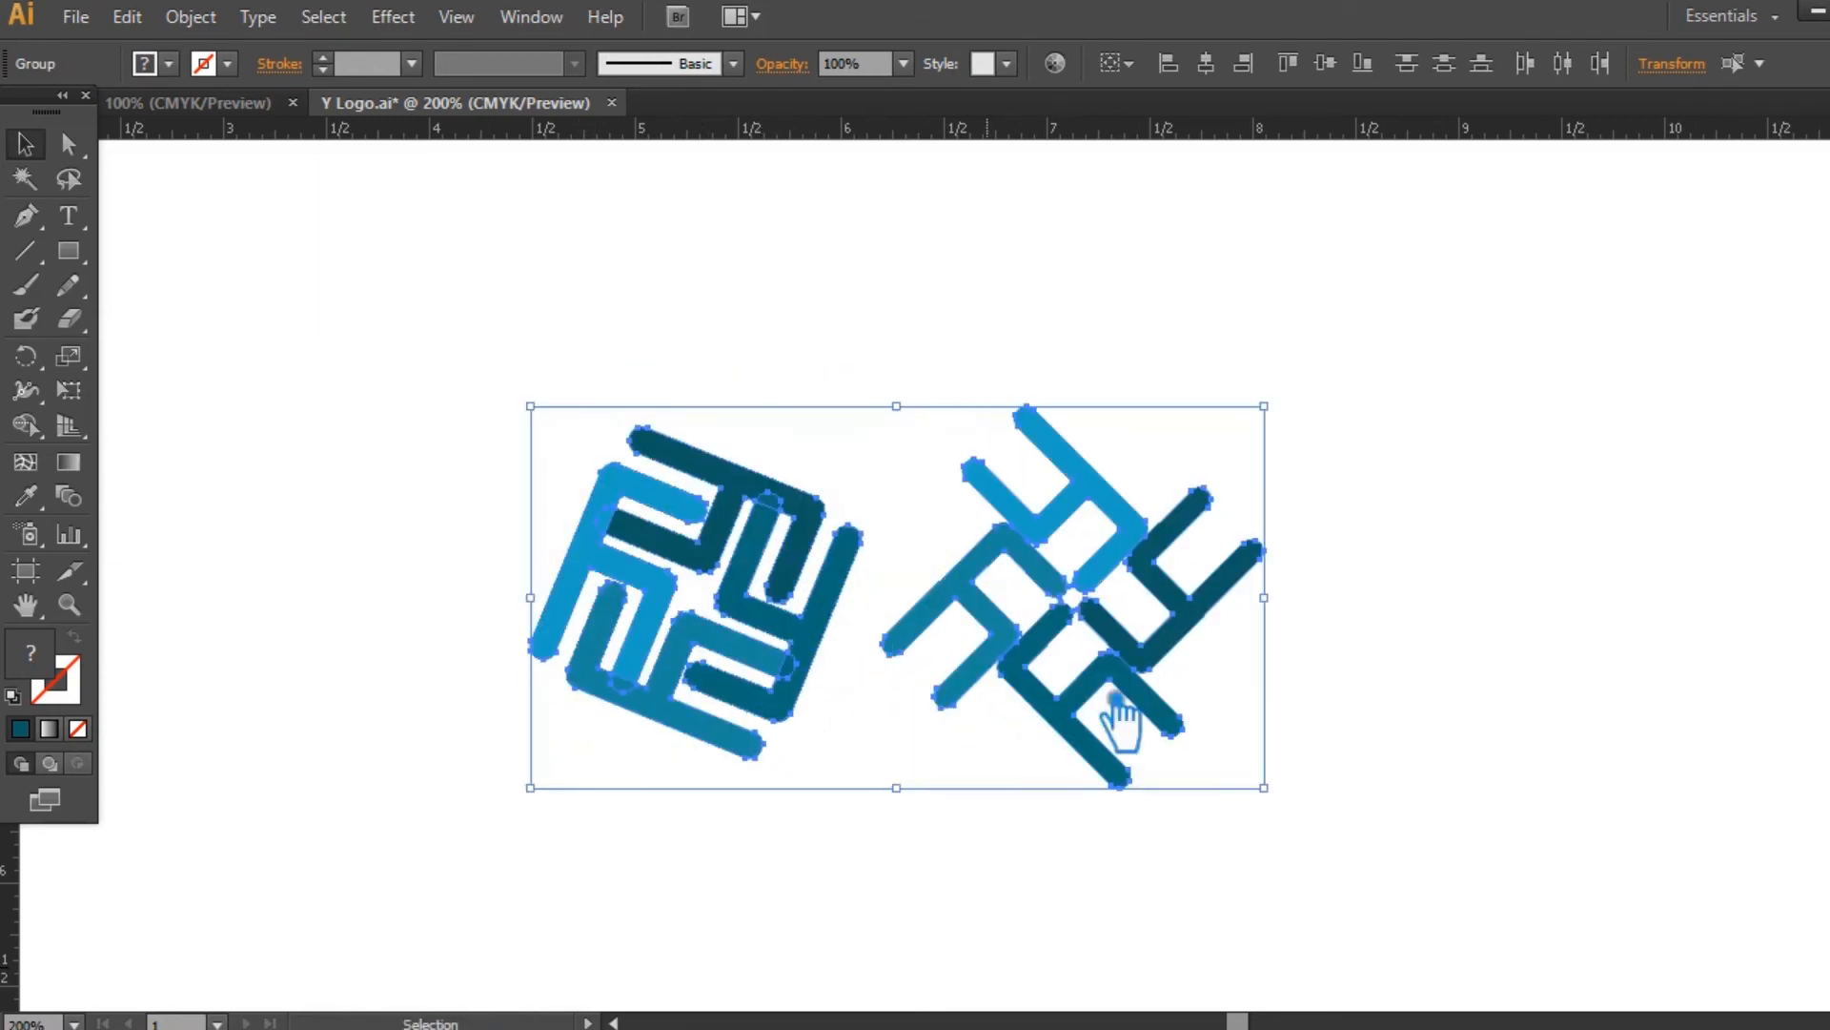
{"action": "left_click", "coordinate": [1392, 706]}
{"action": "left_click_drag", "start_coordinate": [1373, 703], "coordinate": [1367, 688]}
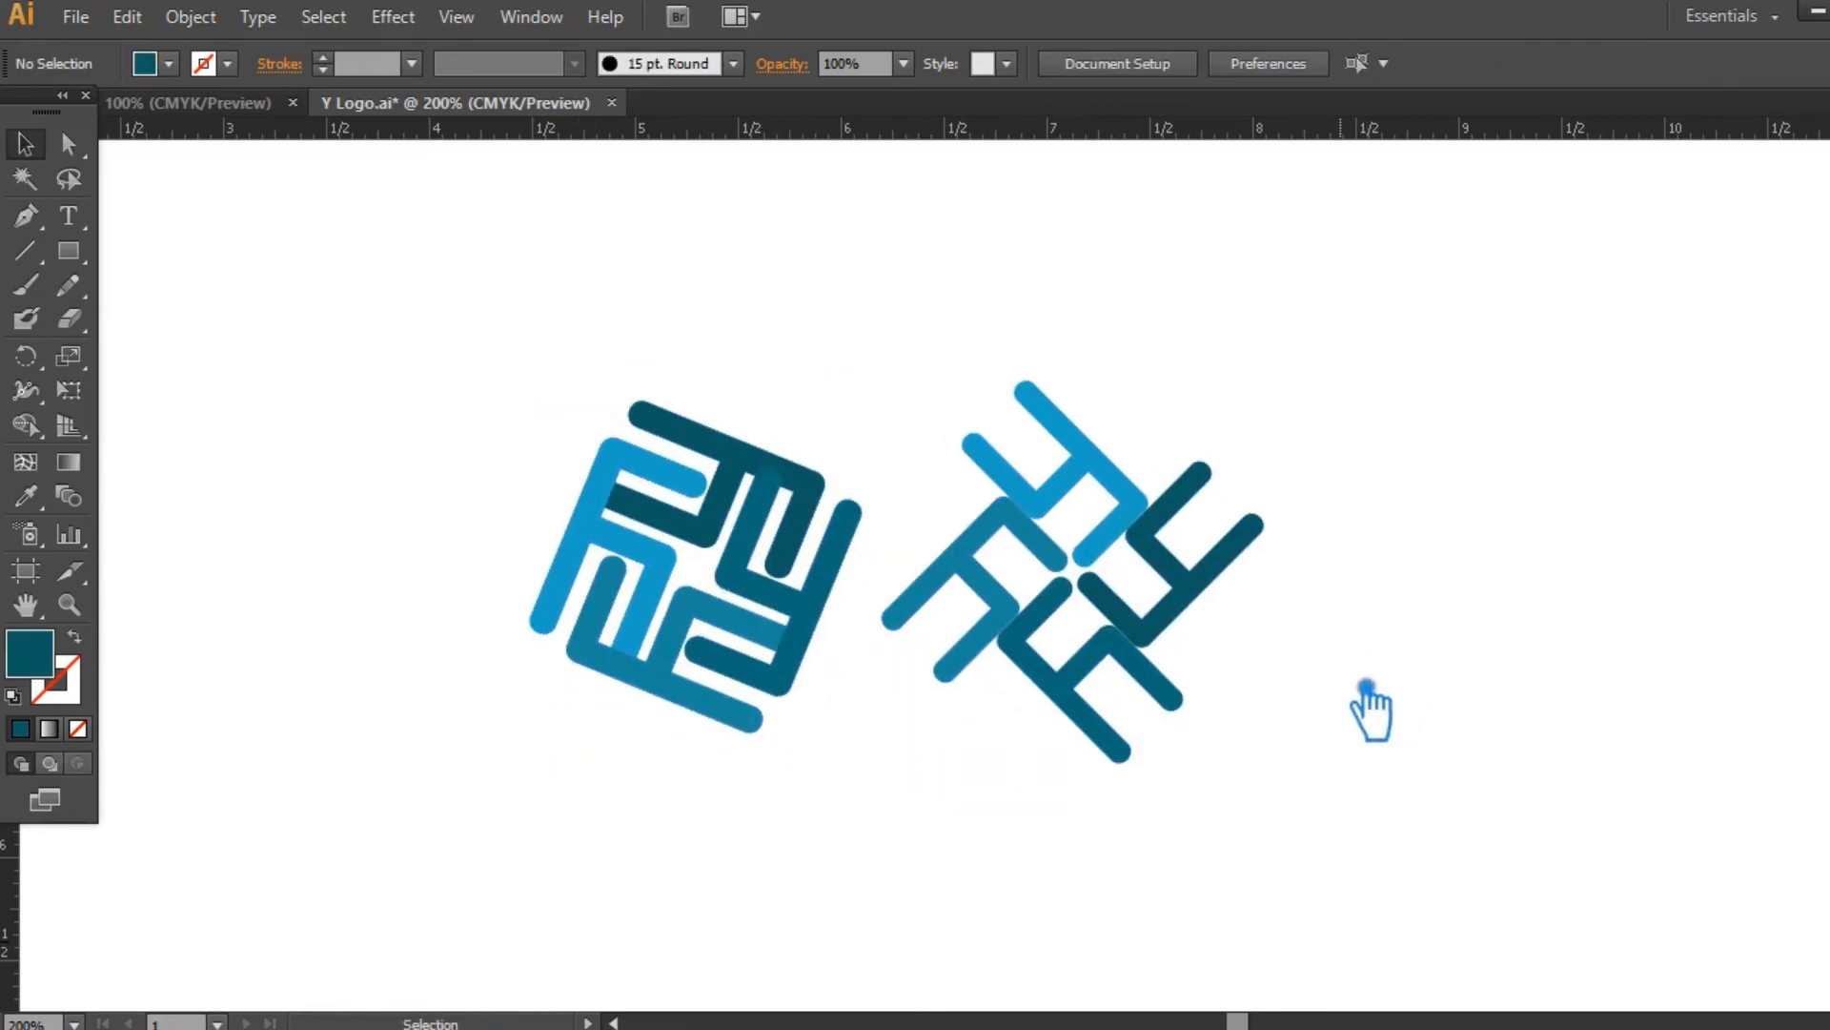
Zoom to 330% and ungroup the interlocked pinwheel into its separate Ys
{"action": "key", "text": "ctrl+equal"}
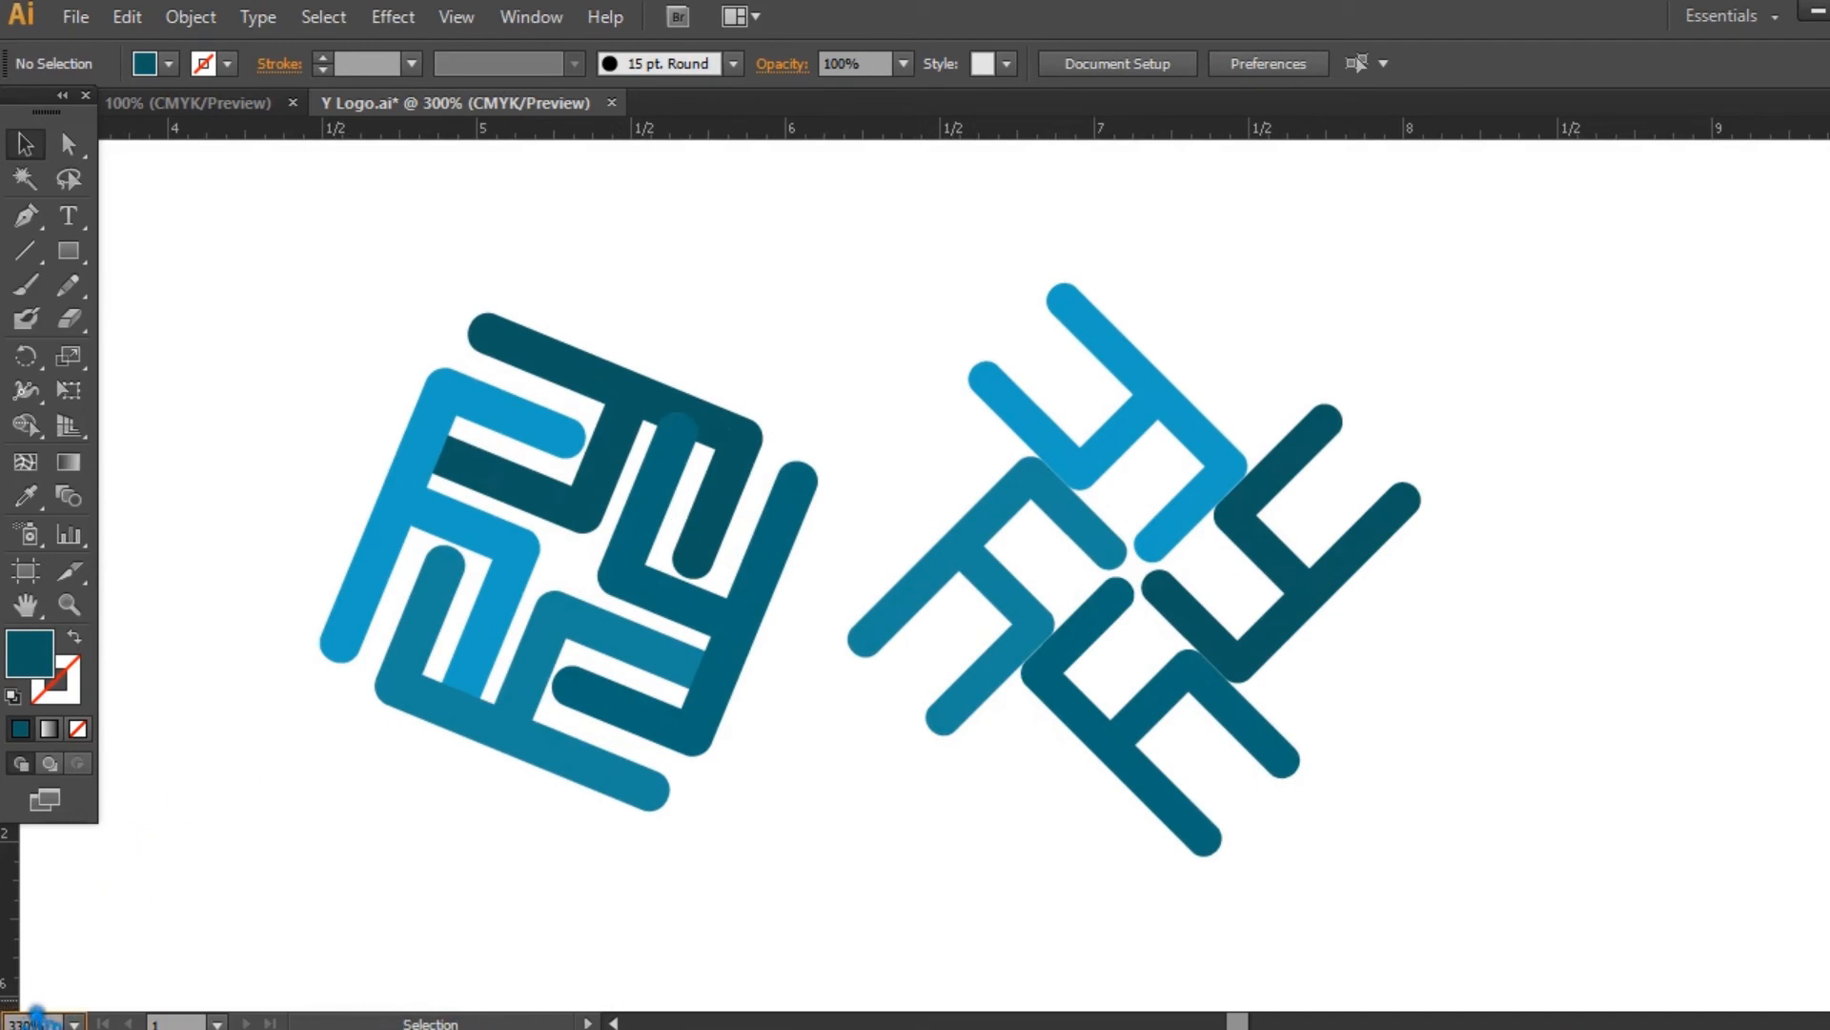
{"action": "key", "text": "Return"}
{"action": "left_click_drag", "start_coordinate": [1474, 695], "coordinate": [1570, 725]}
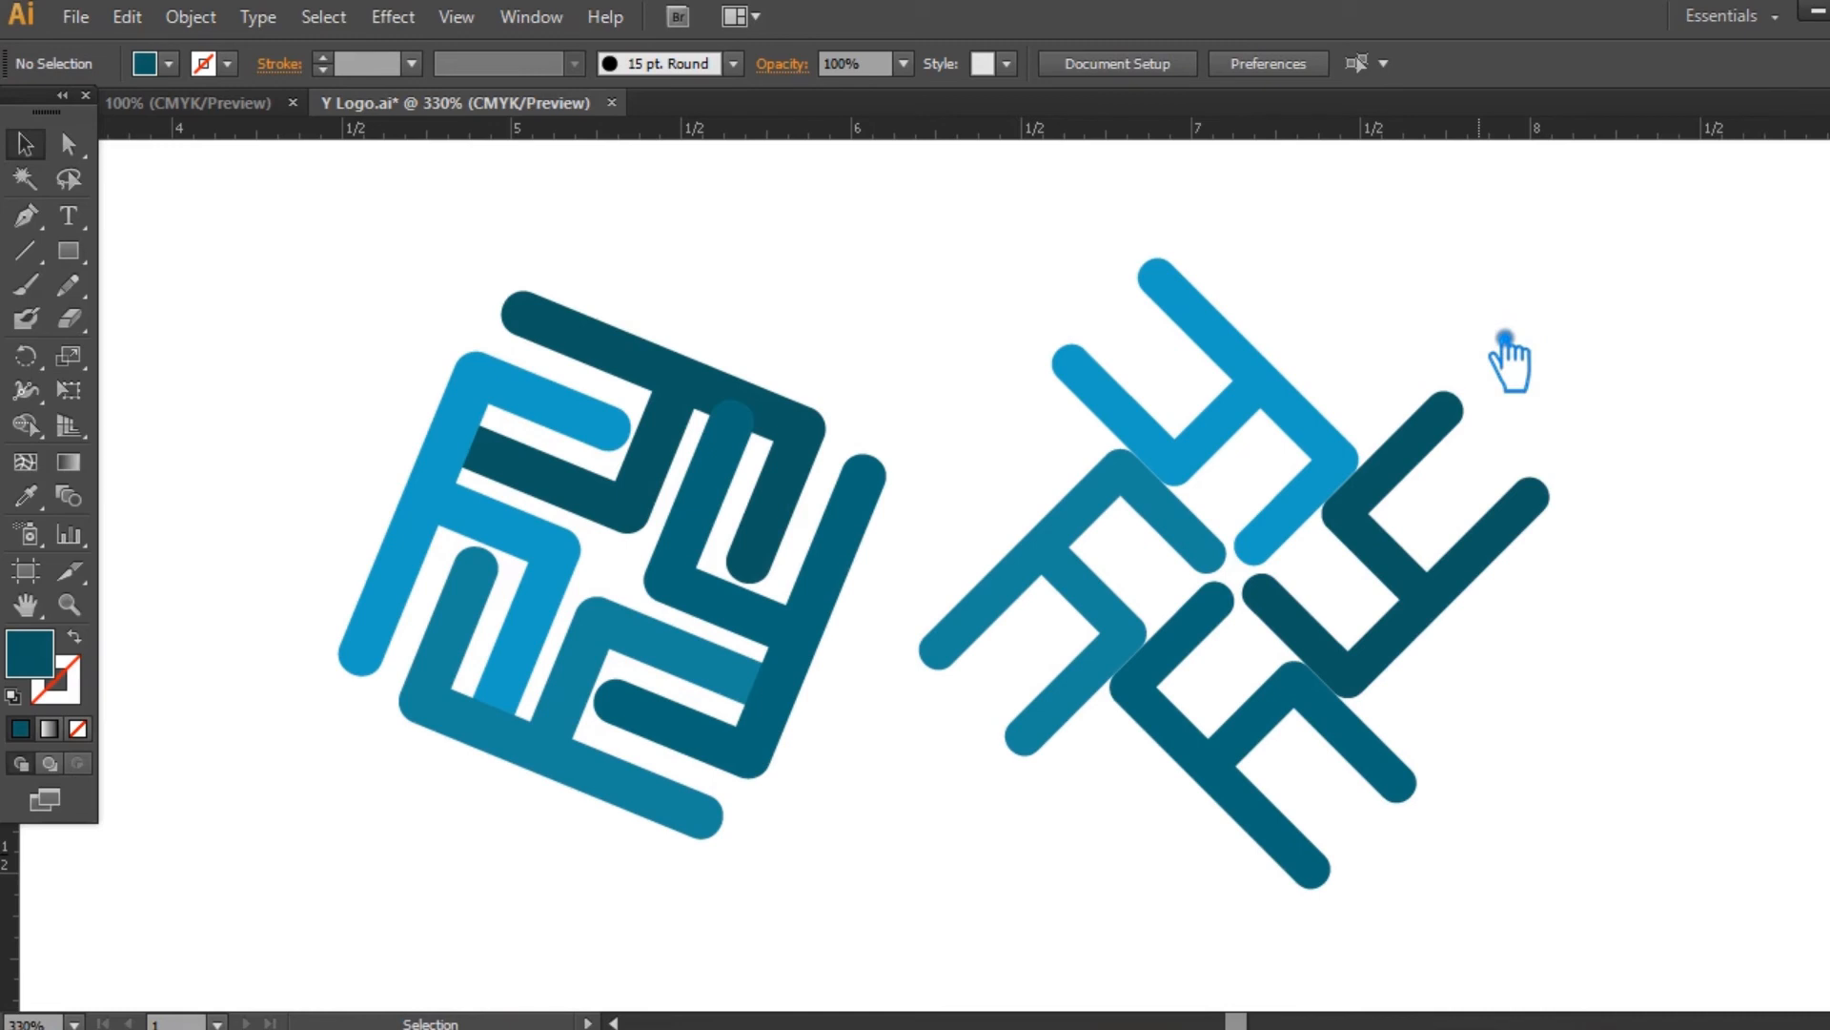
{"action": "left_click", "coordinate": [806, 430]}
{"action": "right_click", "coordinate": [806, 431]}
{"action": "left_click", "coordinate": [873, 592]}
{"action": "left_click", "coordinate": [1009, 433]}
{"action": "left_click", "coordinate": [822, 439]}
{"action": "key", "text": "a"}
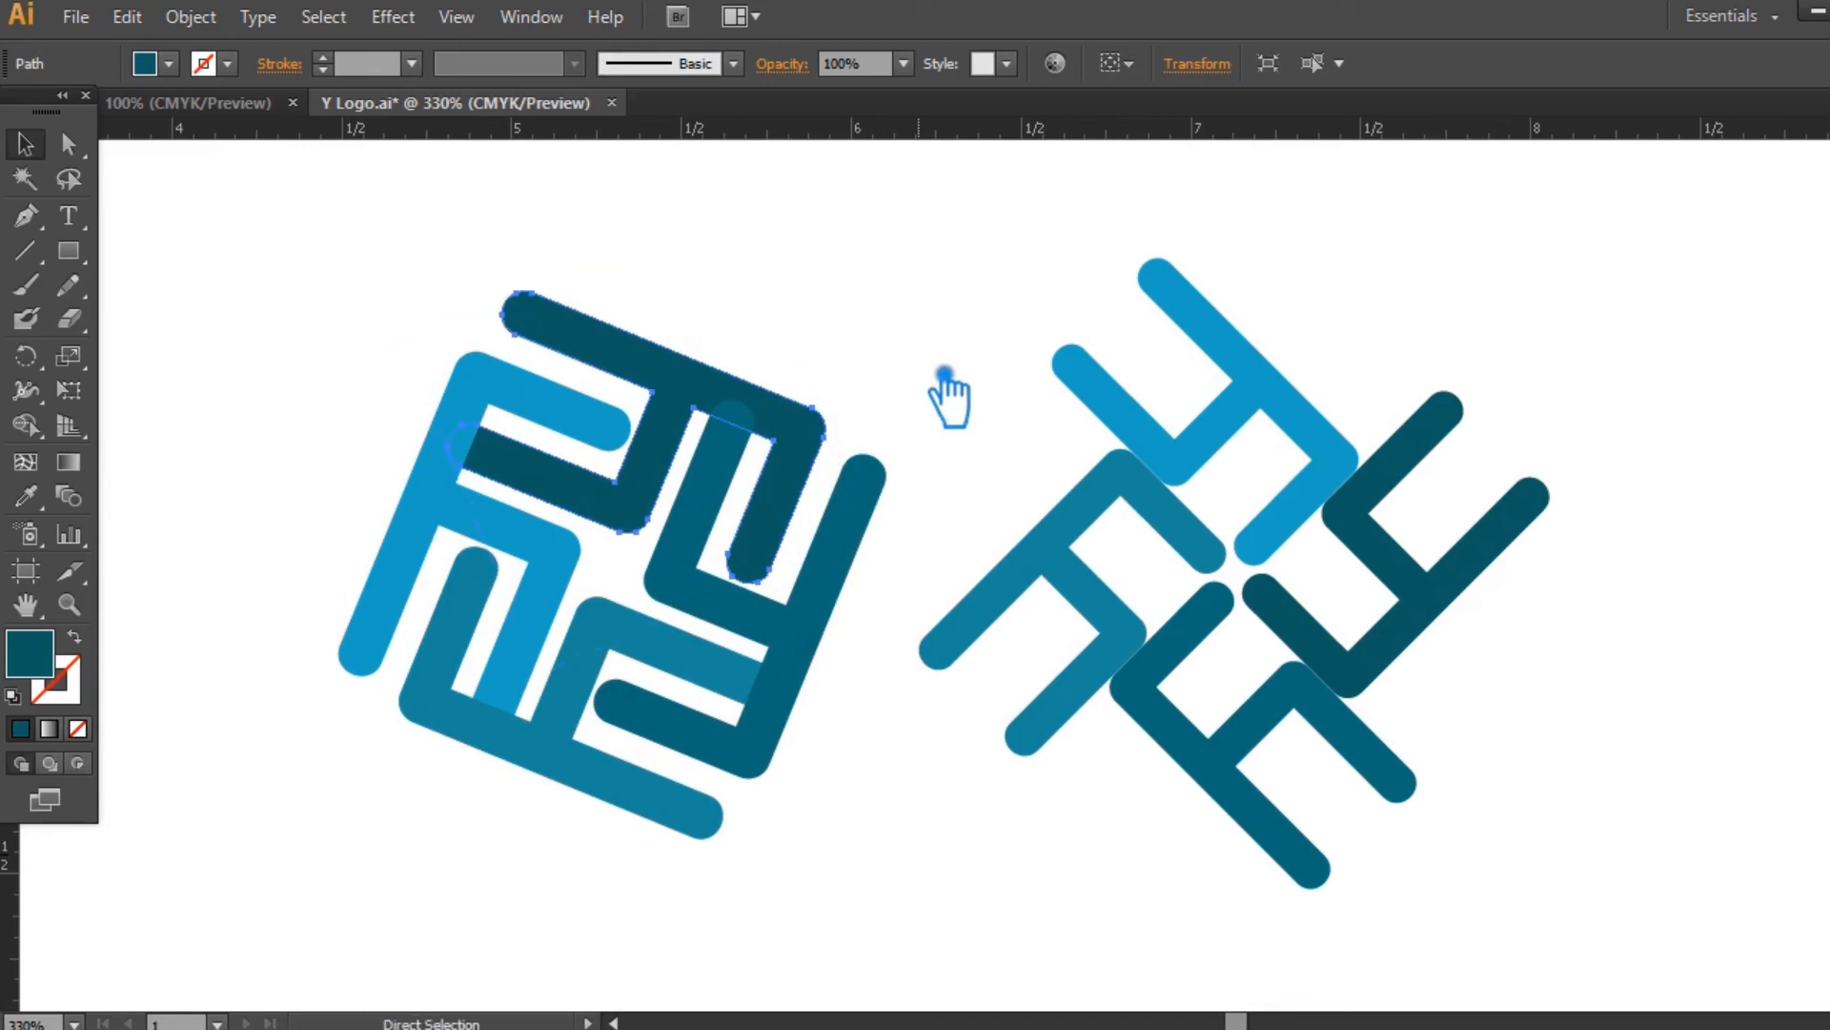
{"action": "left_click", "coordinate": [482, 534], "text": "ctrl"}
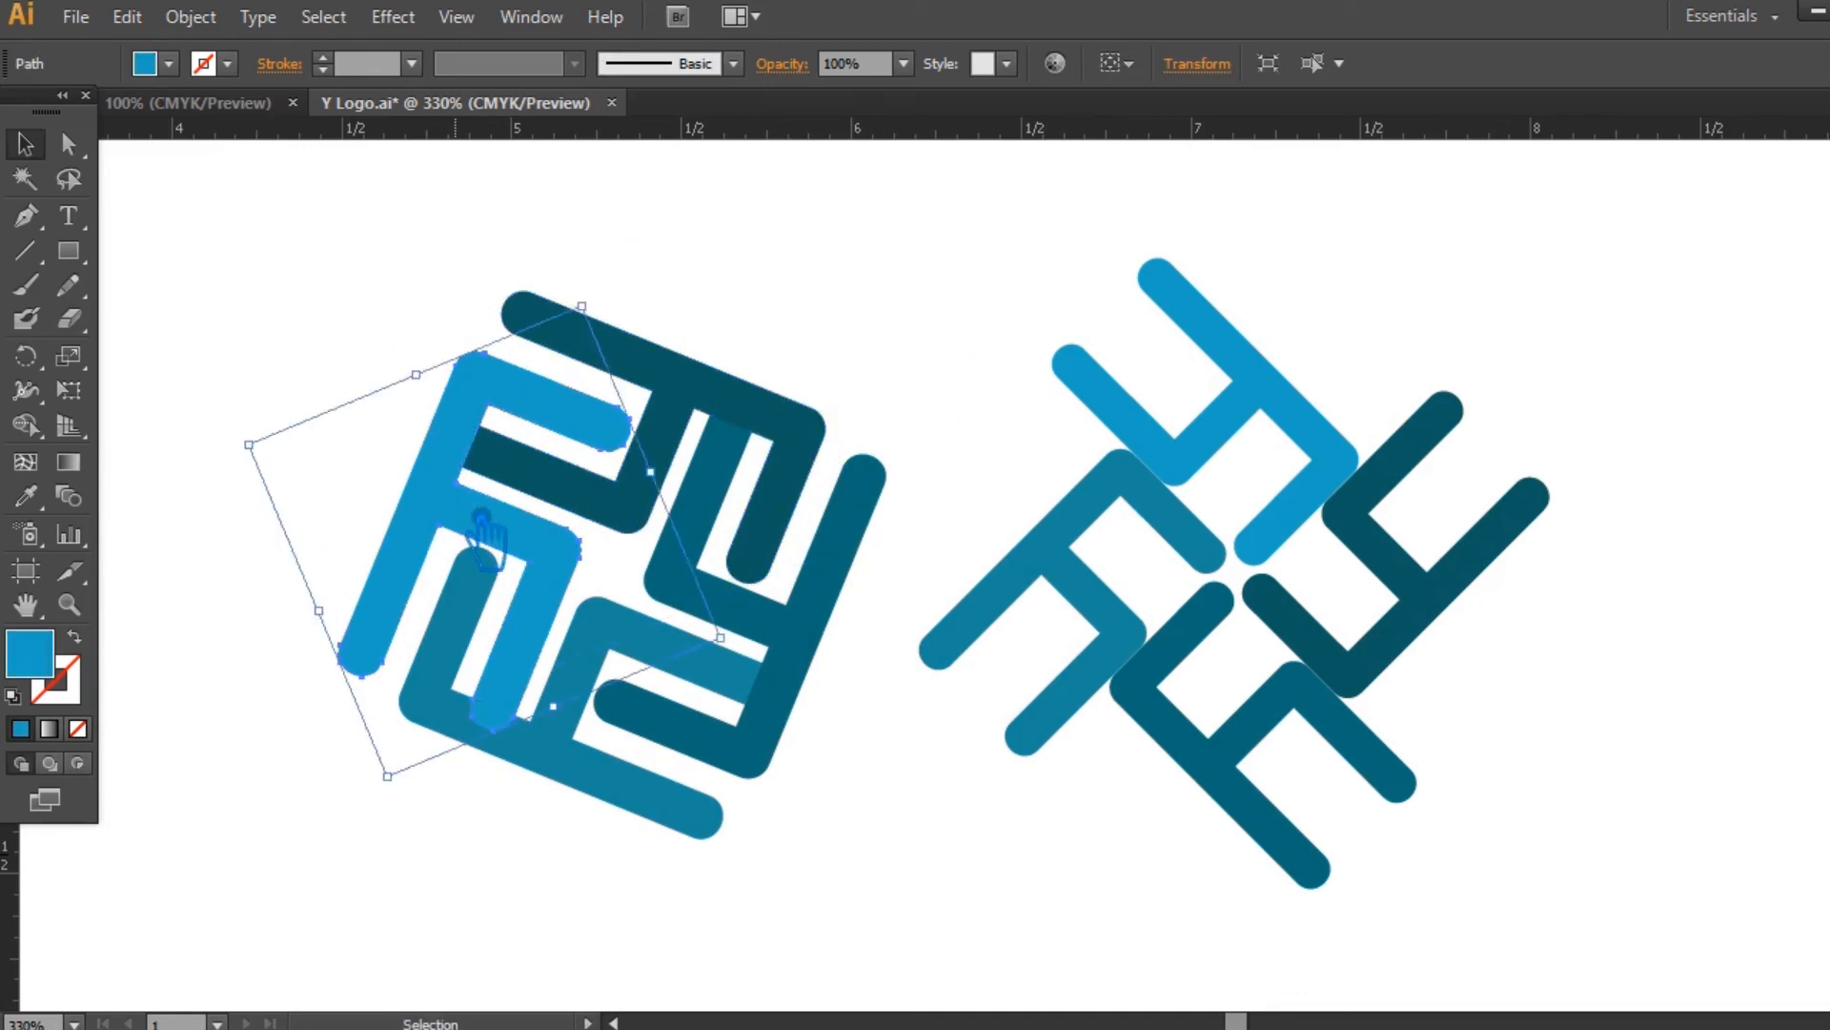
{"action": "left_click", "coordinate": [622, 818]}
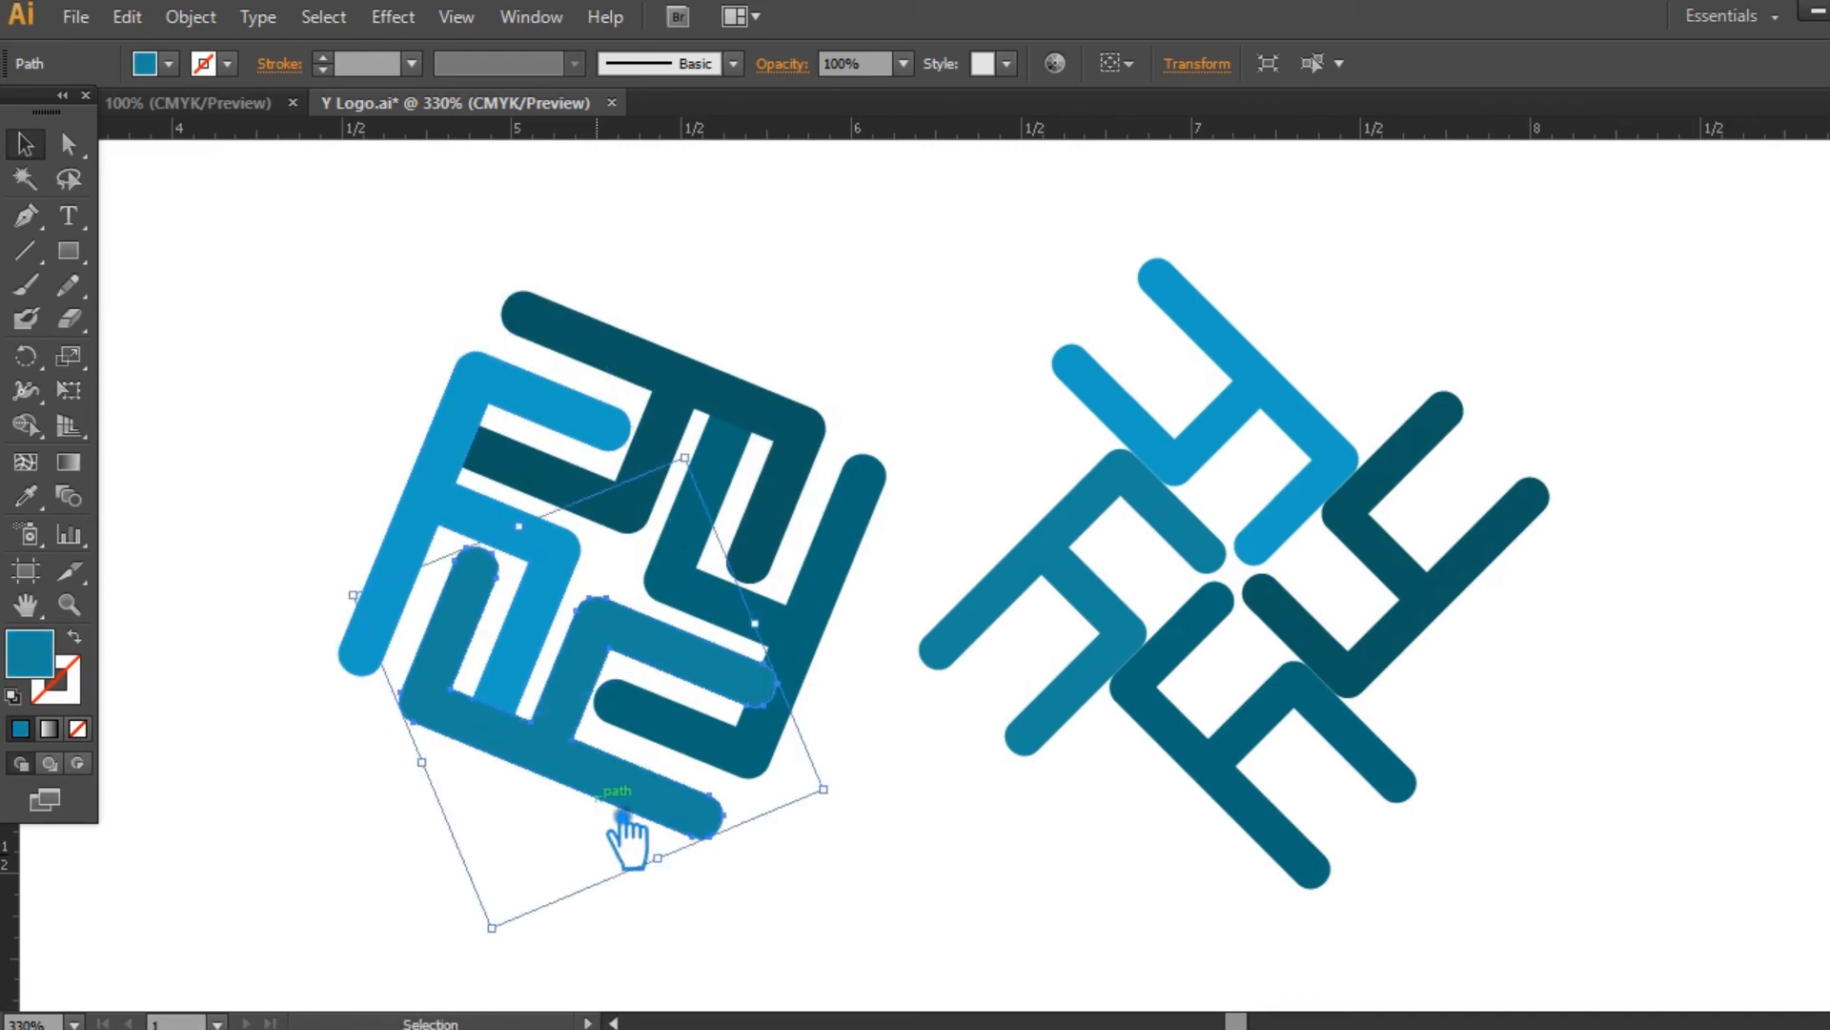
{"action": "left_click", "coordinate": [824, 636]}
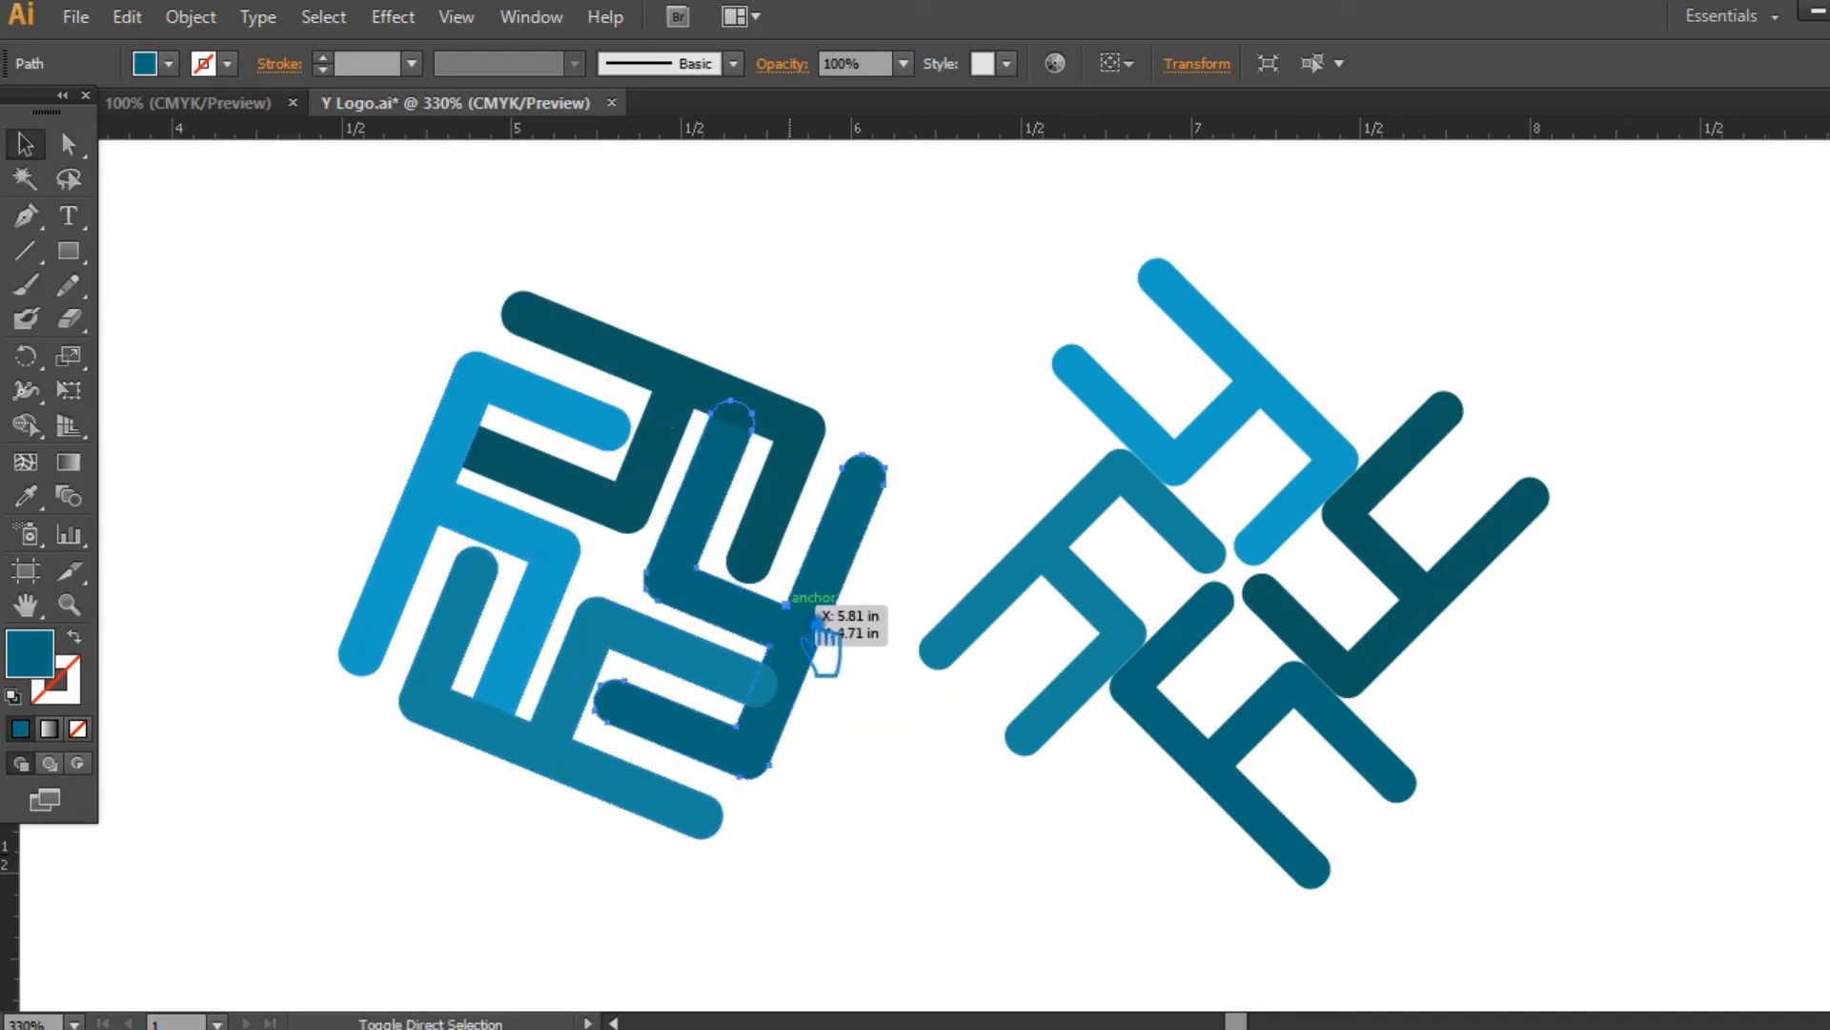
{"action": "left_click", "coordinate": [1011, 326]}
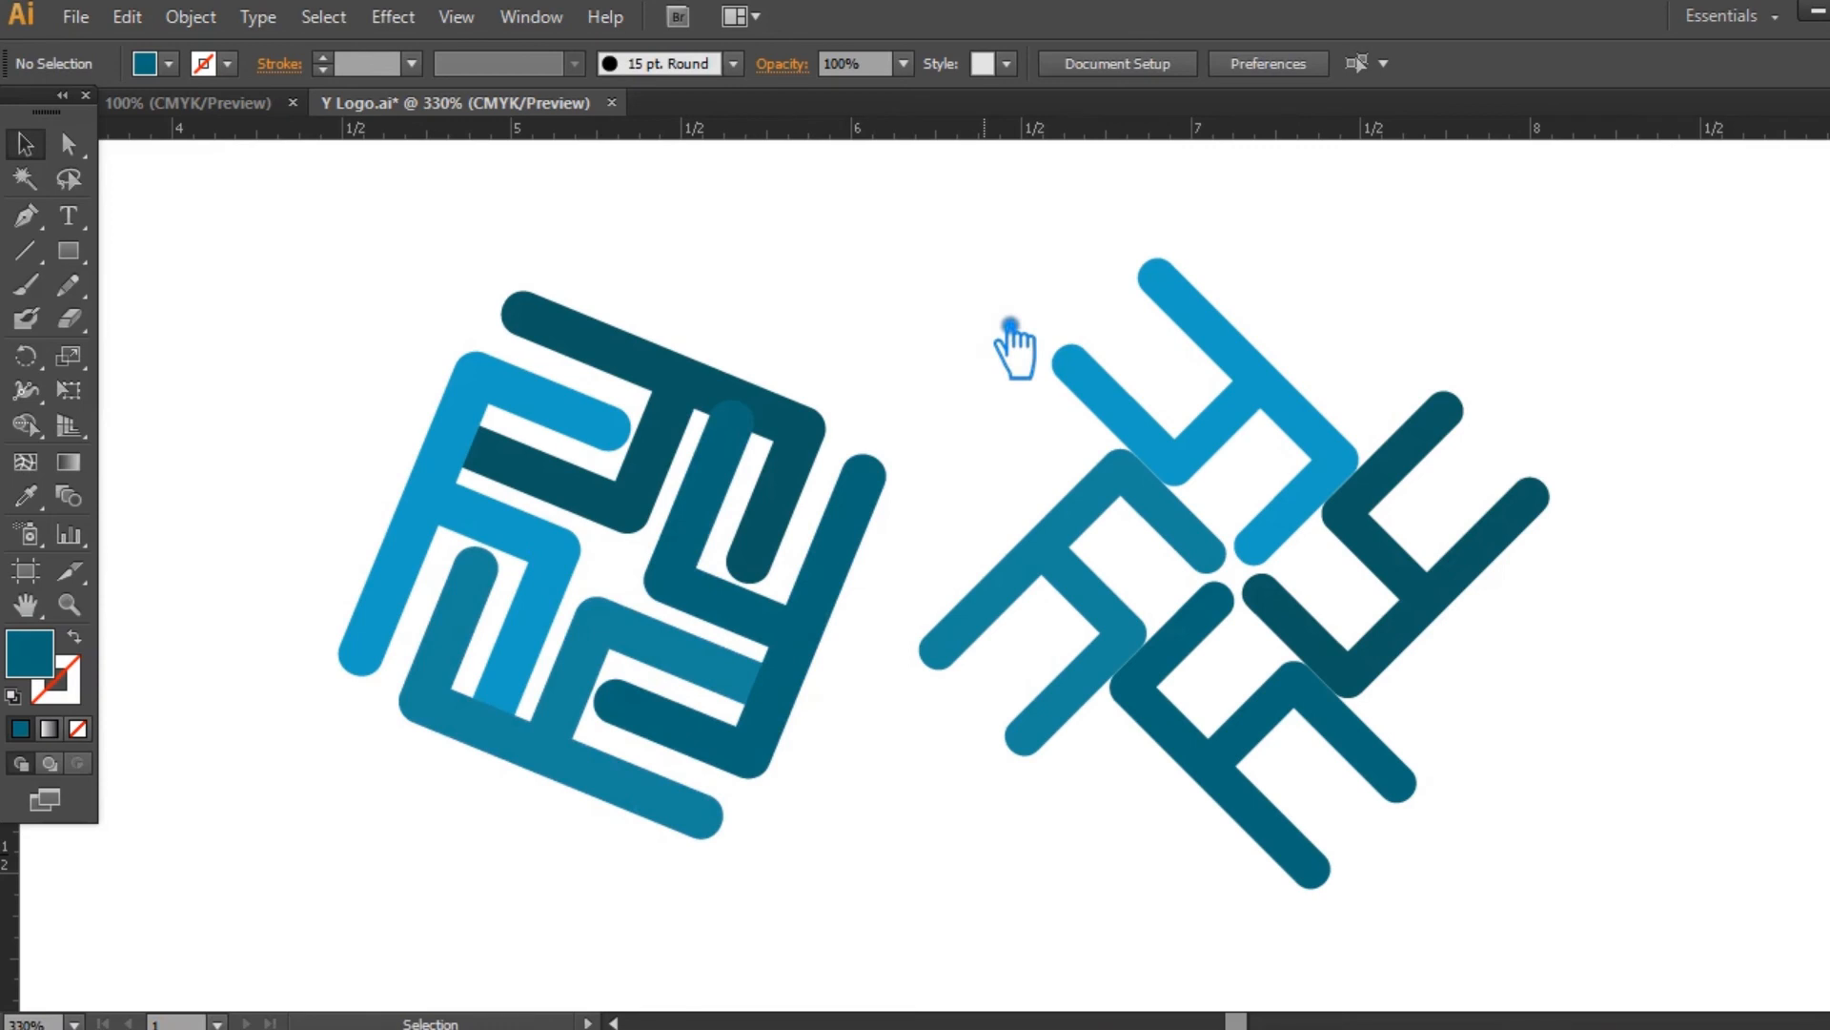
Divide the overlapping top and right Ys of the interlocked pinwheel with Pathfinder Divide and ungroup the resulting pieces
{"action": "left_click", "coordinate": [762, 463]}
{"action": "left_click", "coordinate": [828, 434], "text": "shift"}
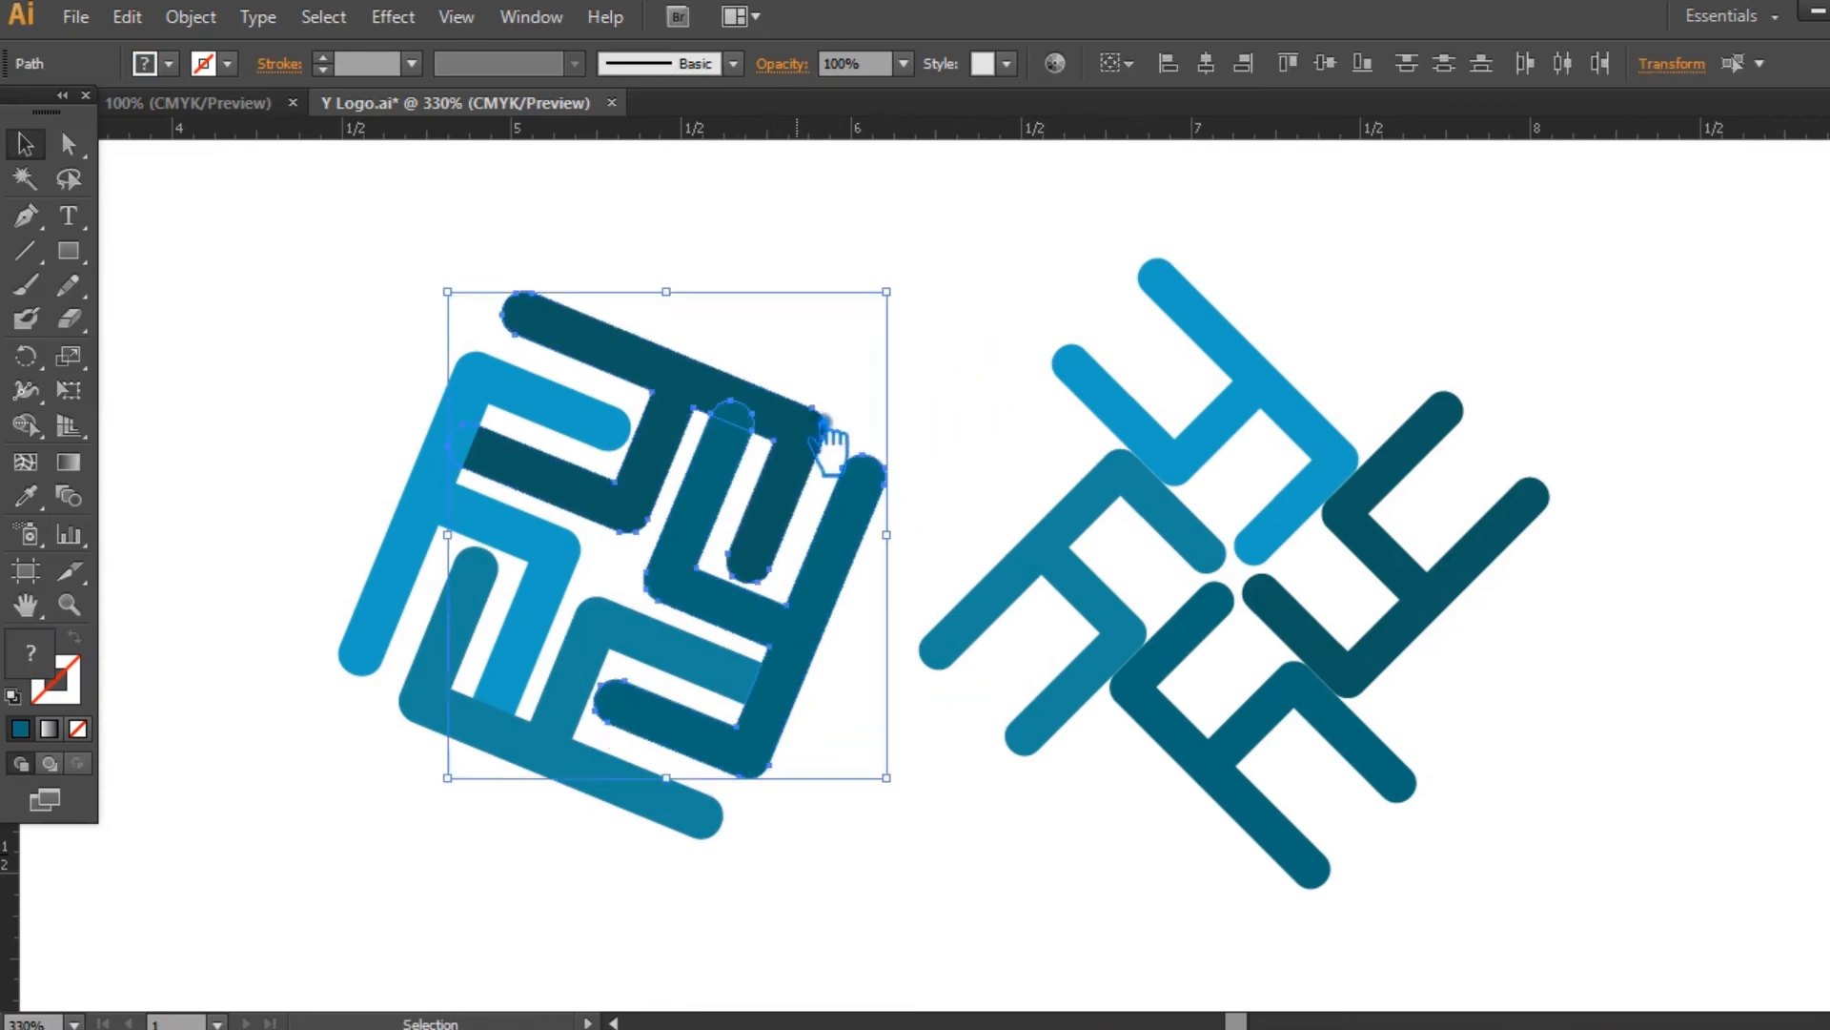
{"action": "key", "text": "shift+ctrl+F9"}
{"action": "left_click", "coordinate": [1646, 863]}
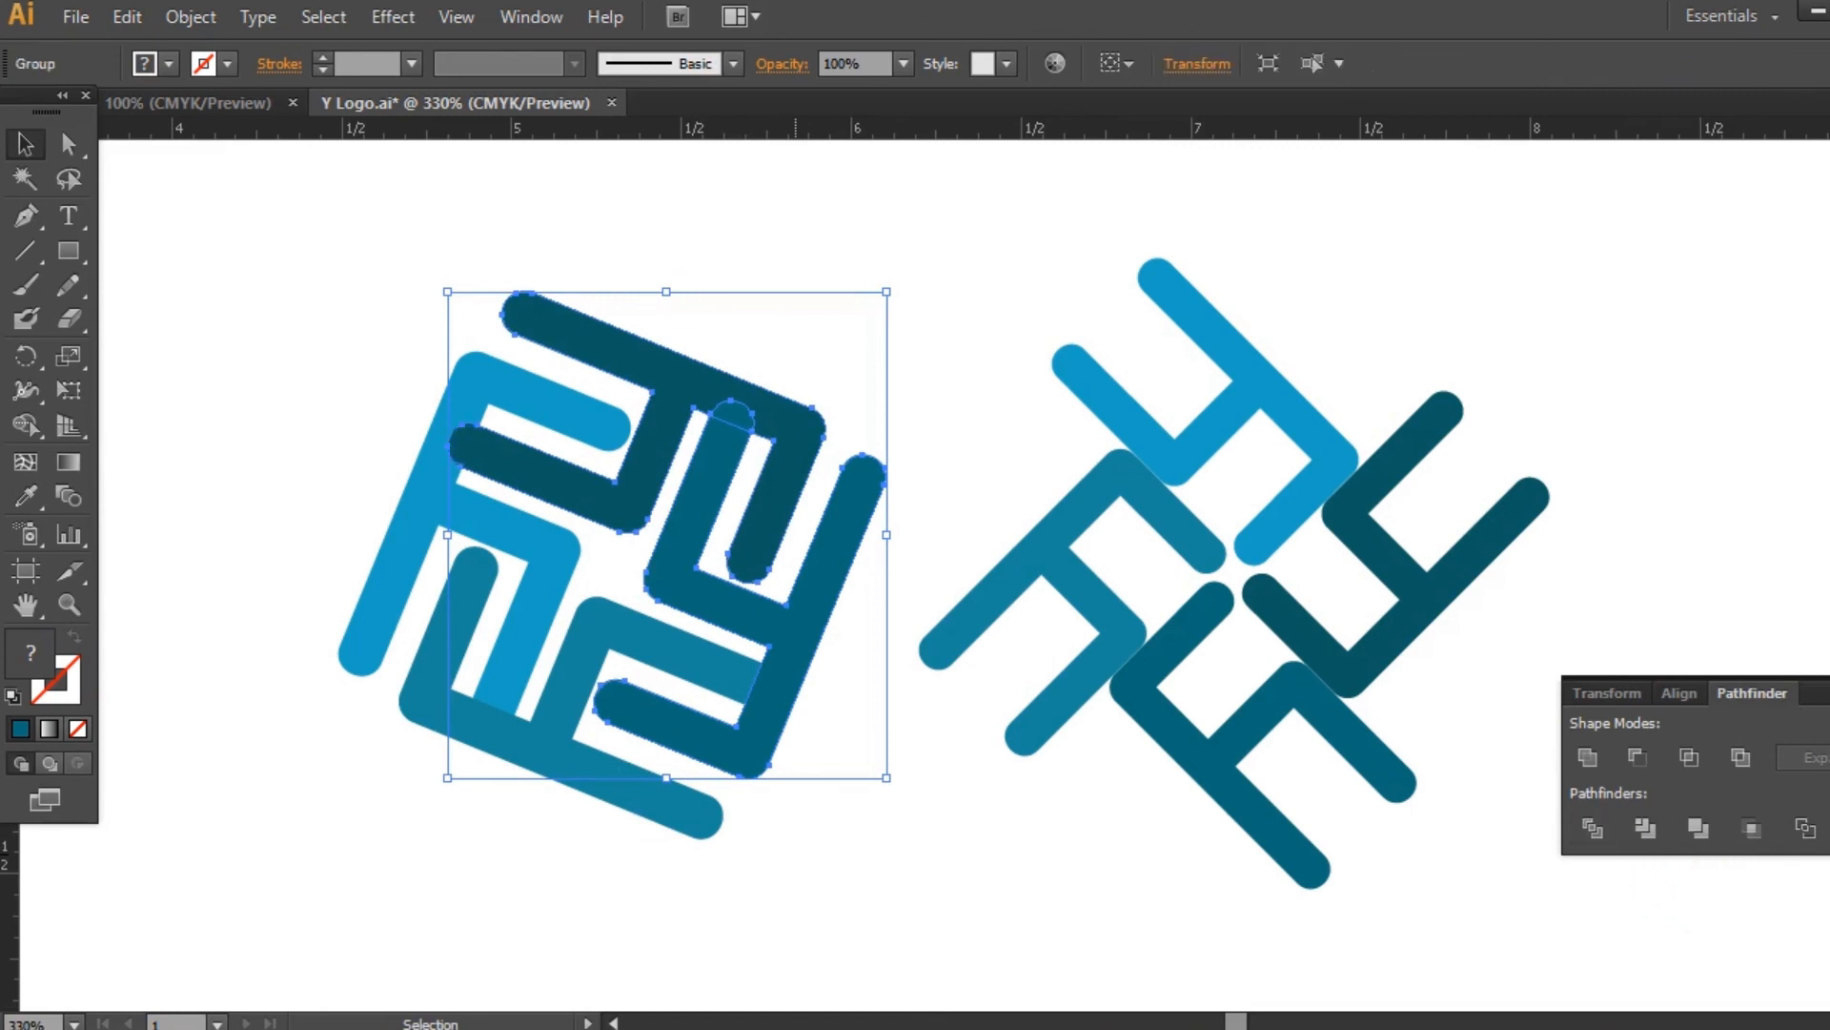
{"action": "left_click", "coordinate": [992, 419]}
{"action": "right_click", "coordinate": [754, 423]}
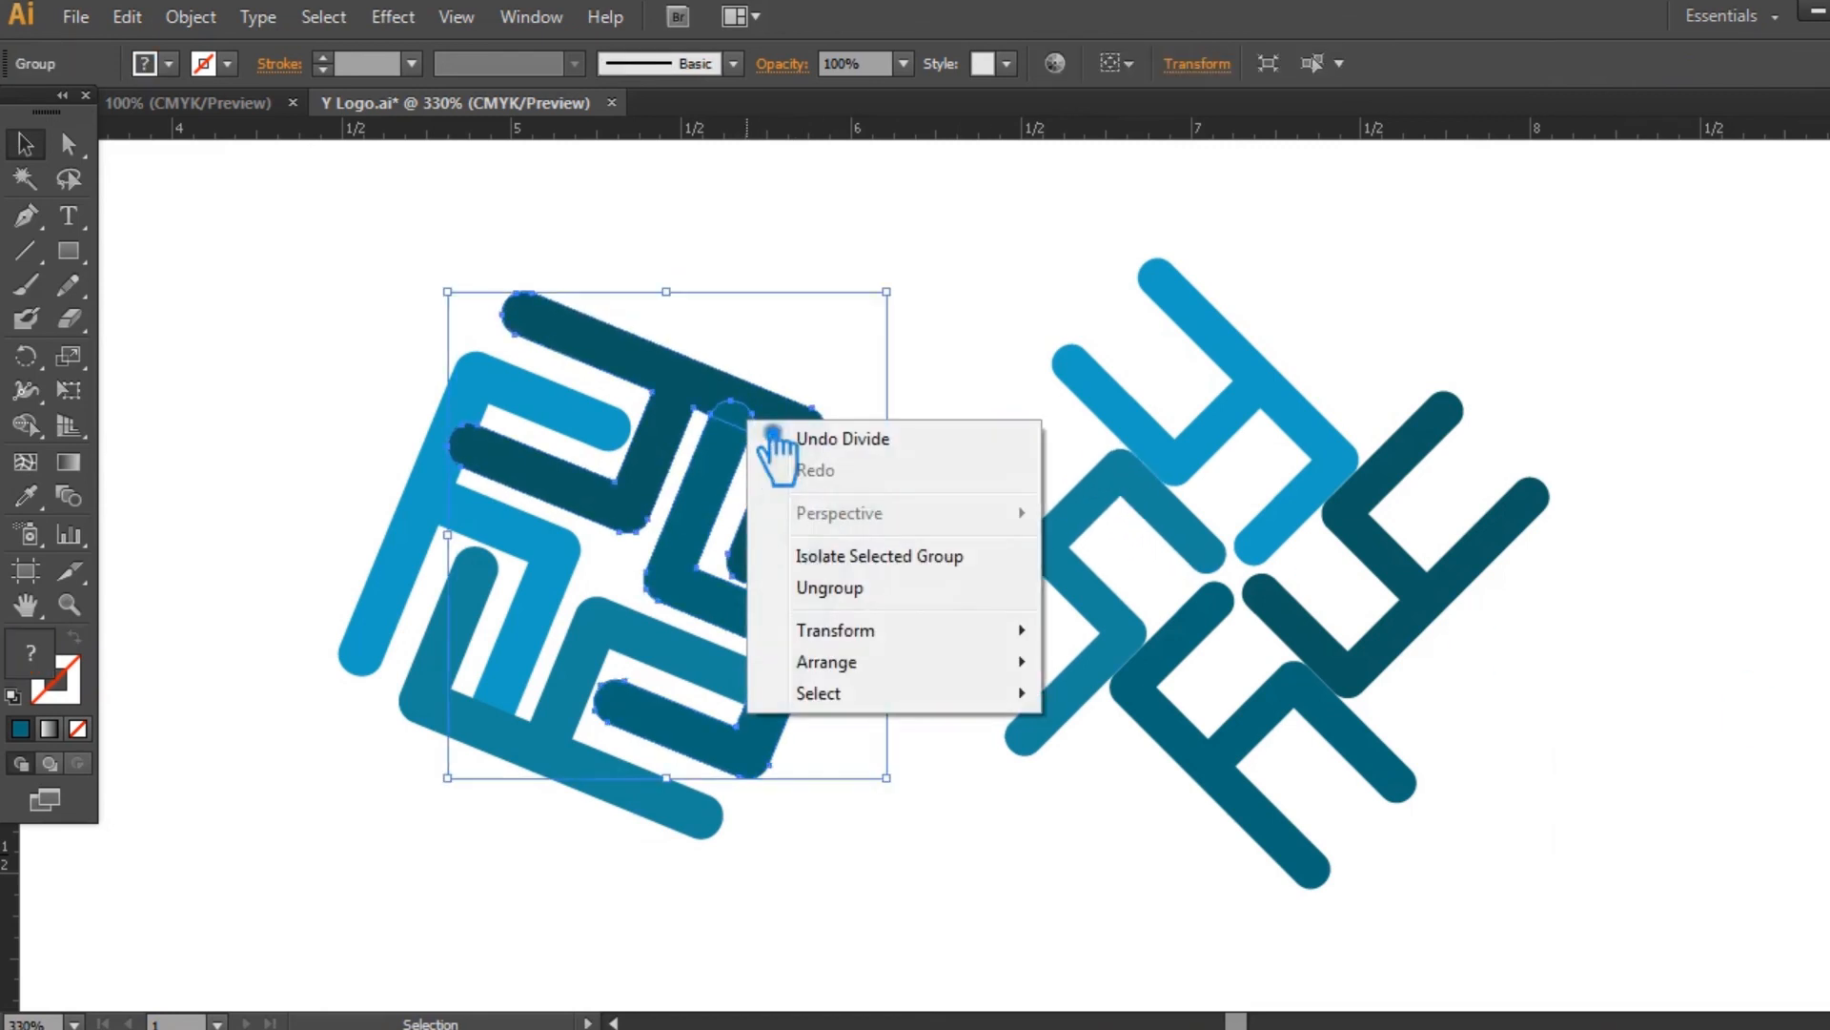
{"action": "left_click", "coordinate": [853, 588]}
{"action": "left_click", "coordinate": [991, 410]}
Fill the small overlap piece with the top Y's darkest teal and unite it with the top Y
{"action": "left_click", "coordinate": [752, 424]}
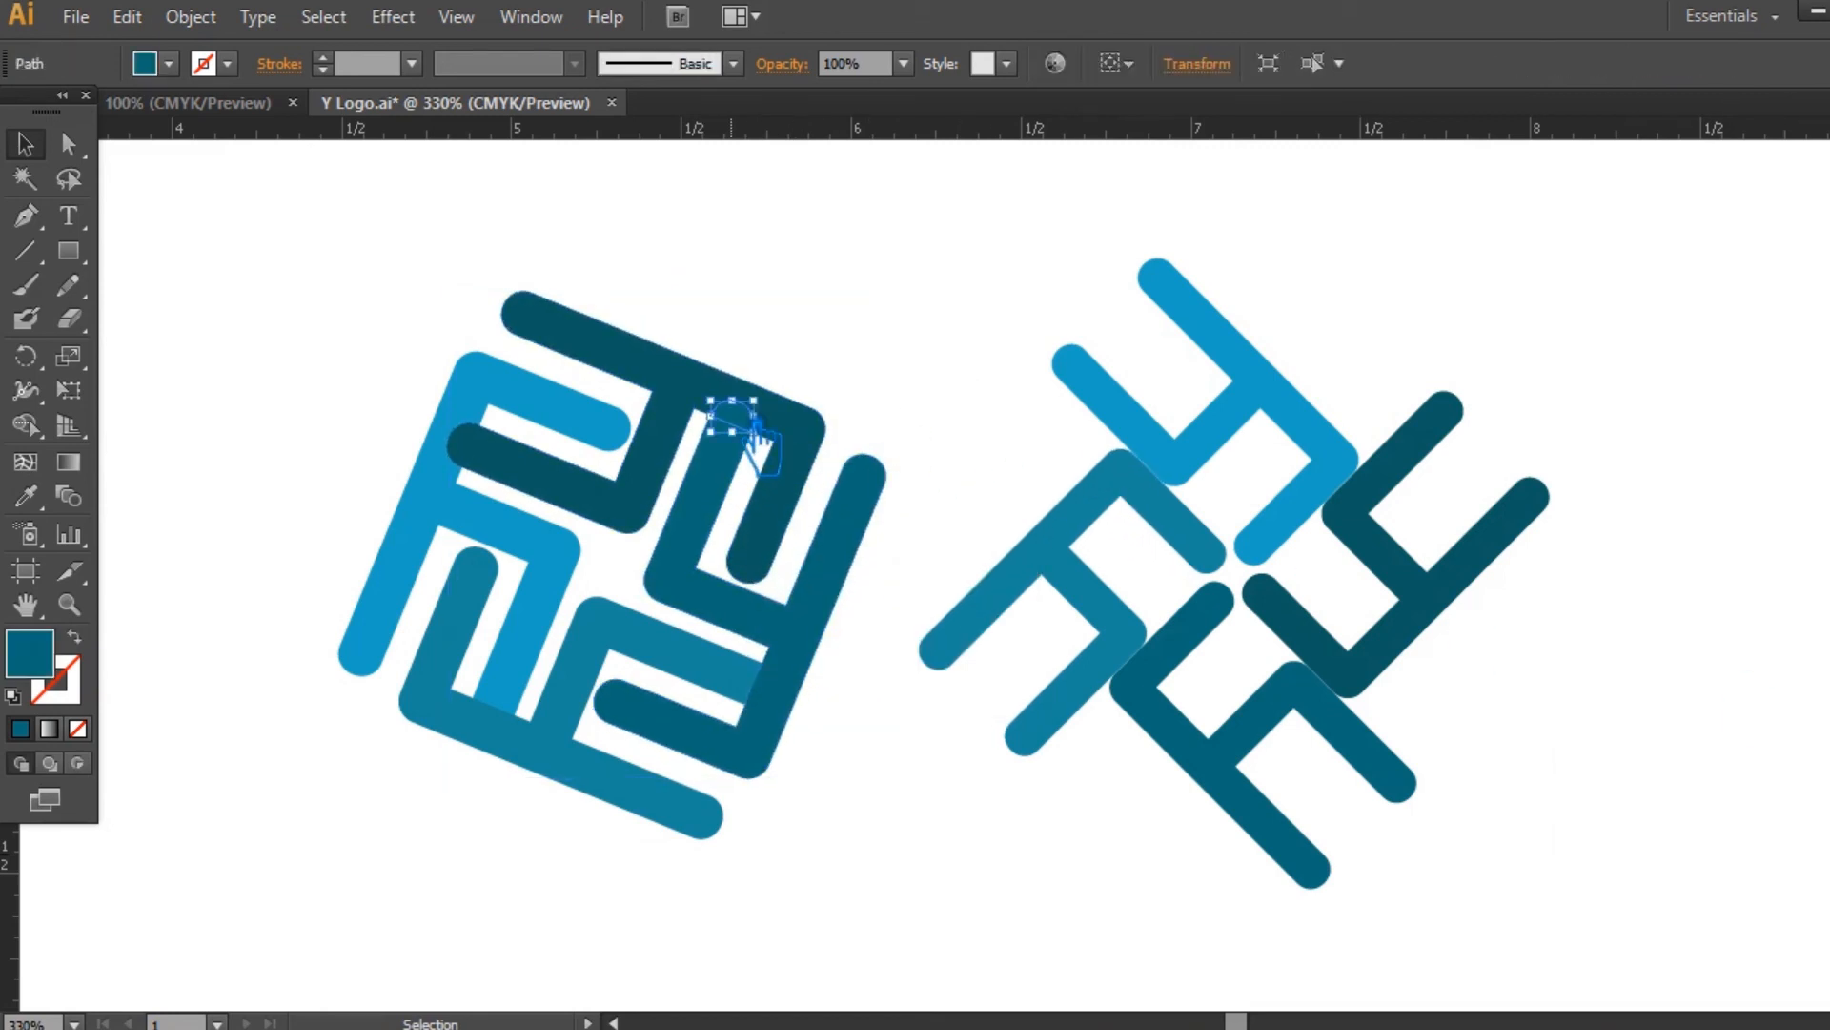
{"action": "key", "text": "i"}
{"action": "left_click", "coordinate": [25, 143]}
{"action": "left_click", "coordinate": [822, 448], "text": "shift"}
{"action": "key", "text": "ctrl+shift+F9"}
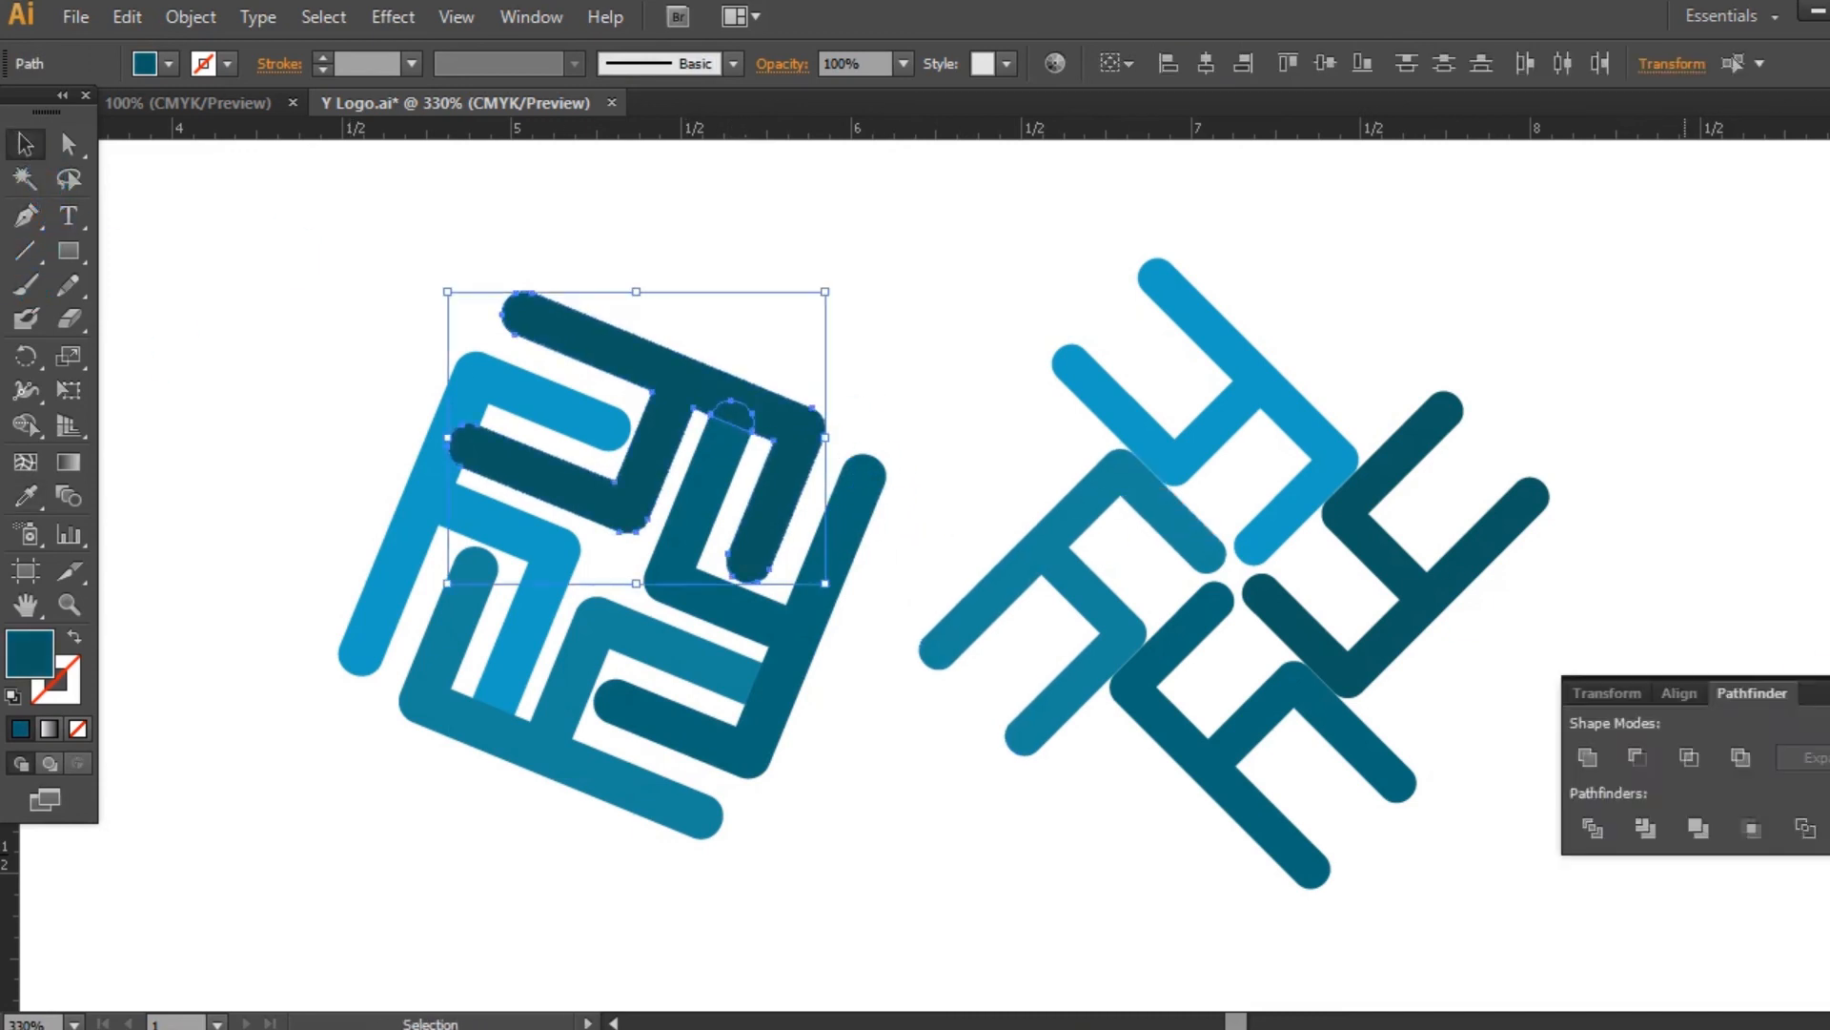
{"action": "left_click", "coordinate": [1609, 769]}
{"action": "key", "text": "ctrl+shift+F9"}
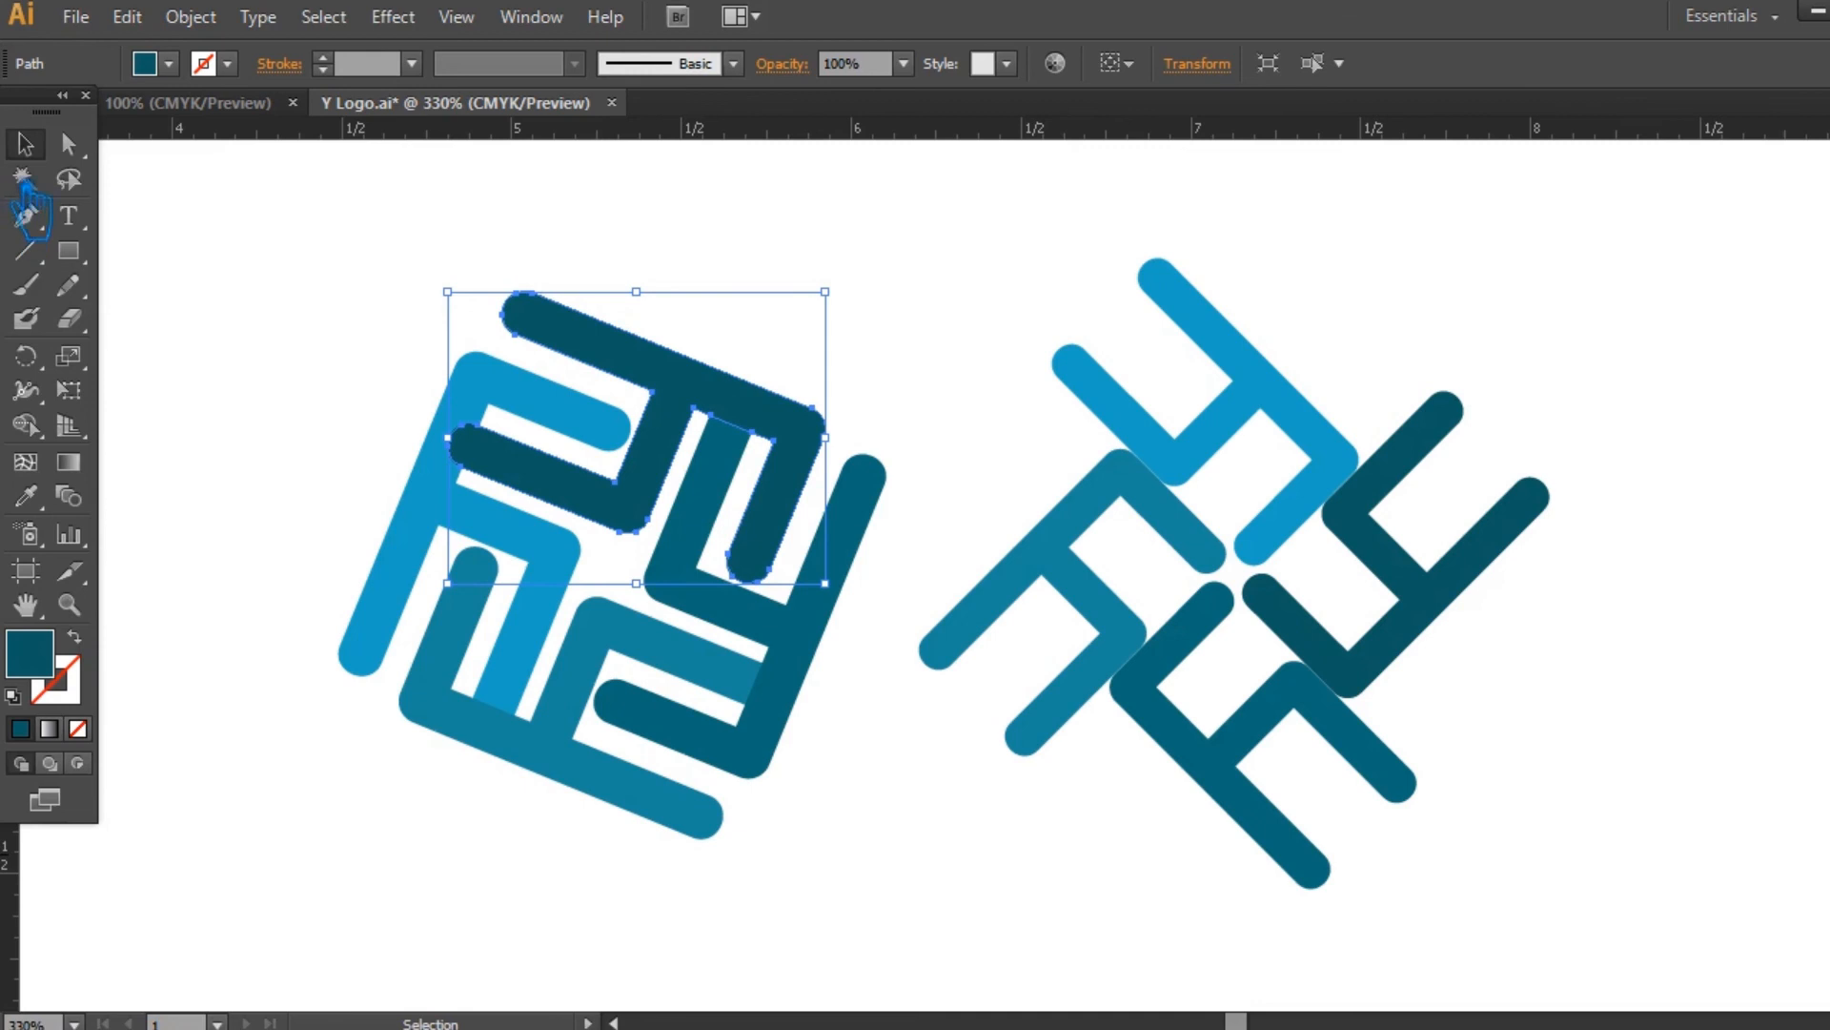
{"action": "left_click", "coordinate": [302, 229]}
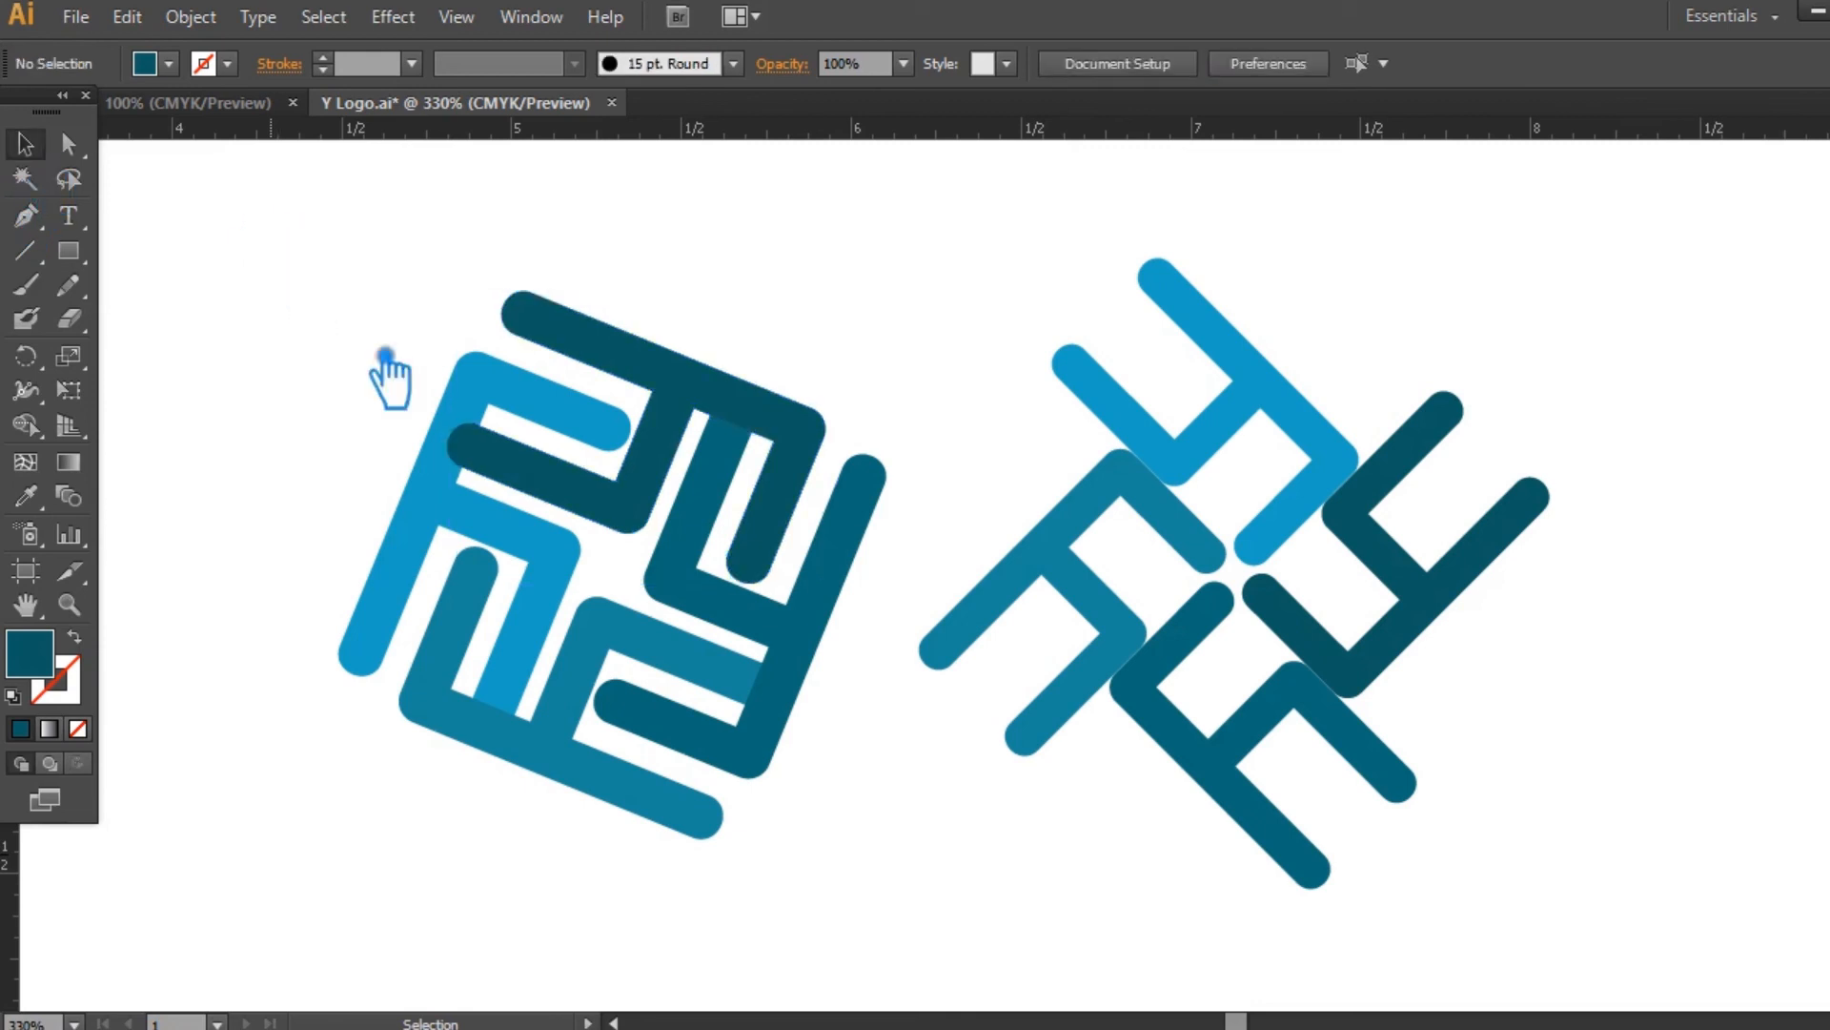
Send the interlocked pinwheel's dark top Y behind its light-blue left Y and save the document
{"action": "left_click", "coordinate": [484, 498]}
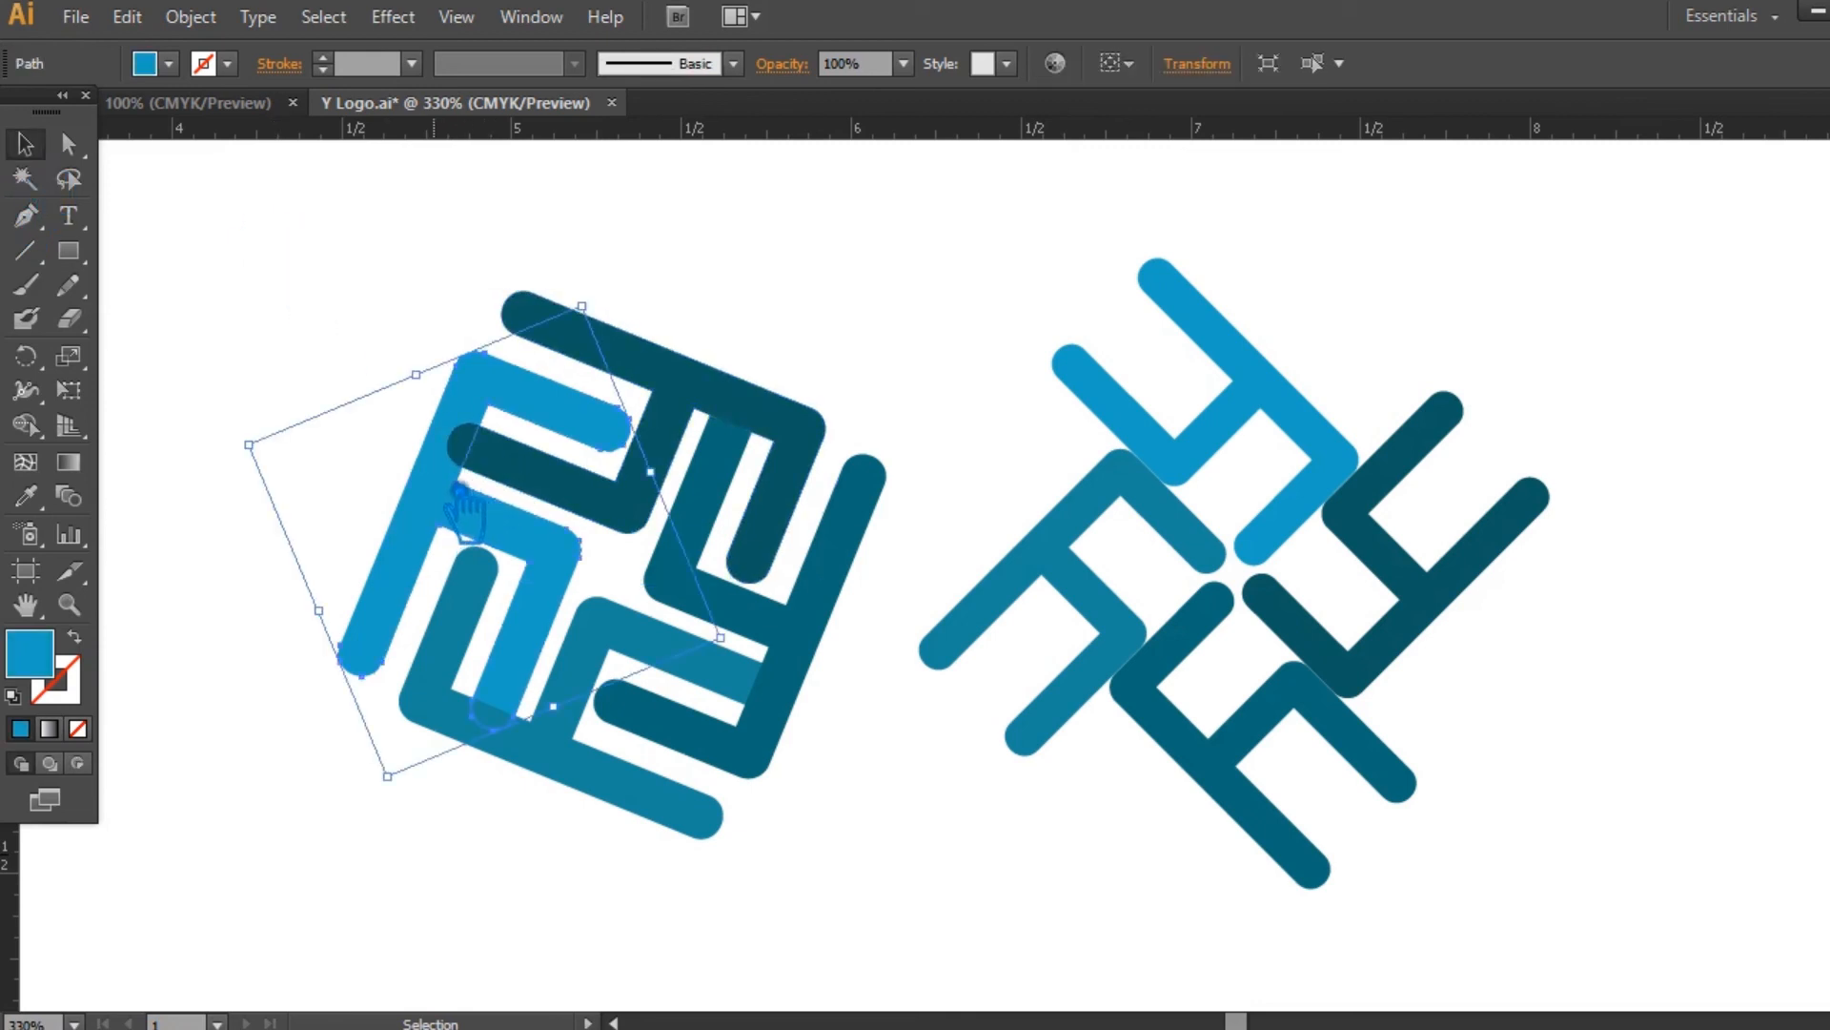
{"action": "key", "text": "a"}
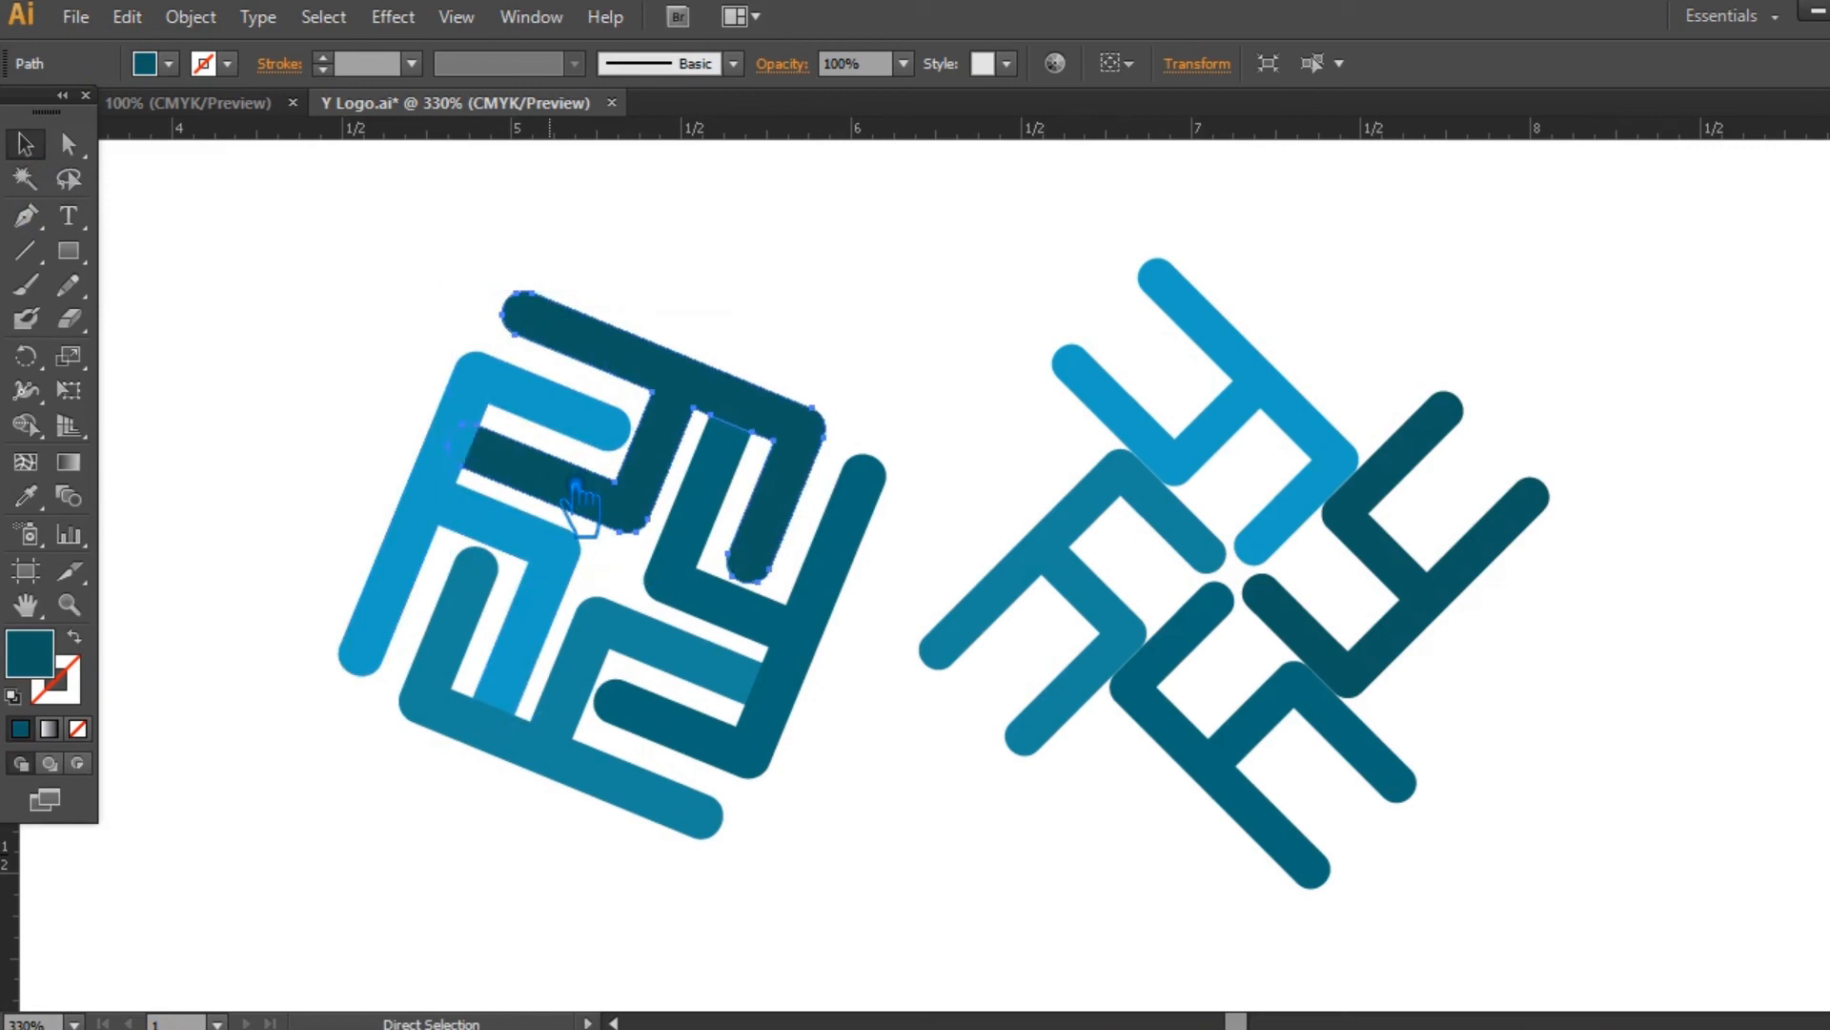
{"action": "left_click", "coordinate": [179, 420]}
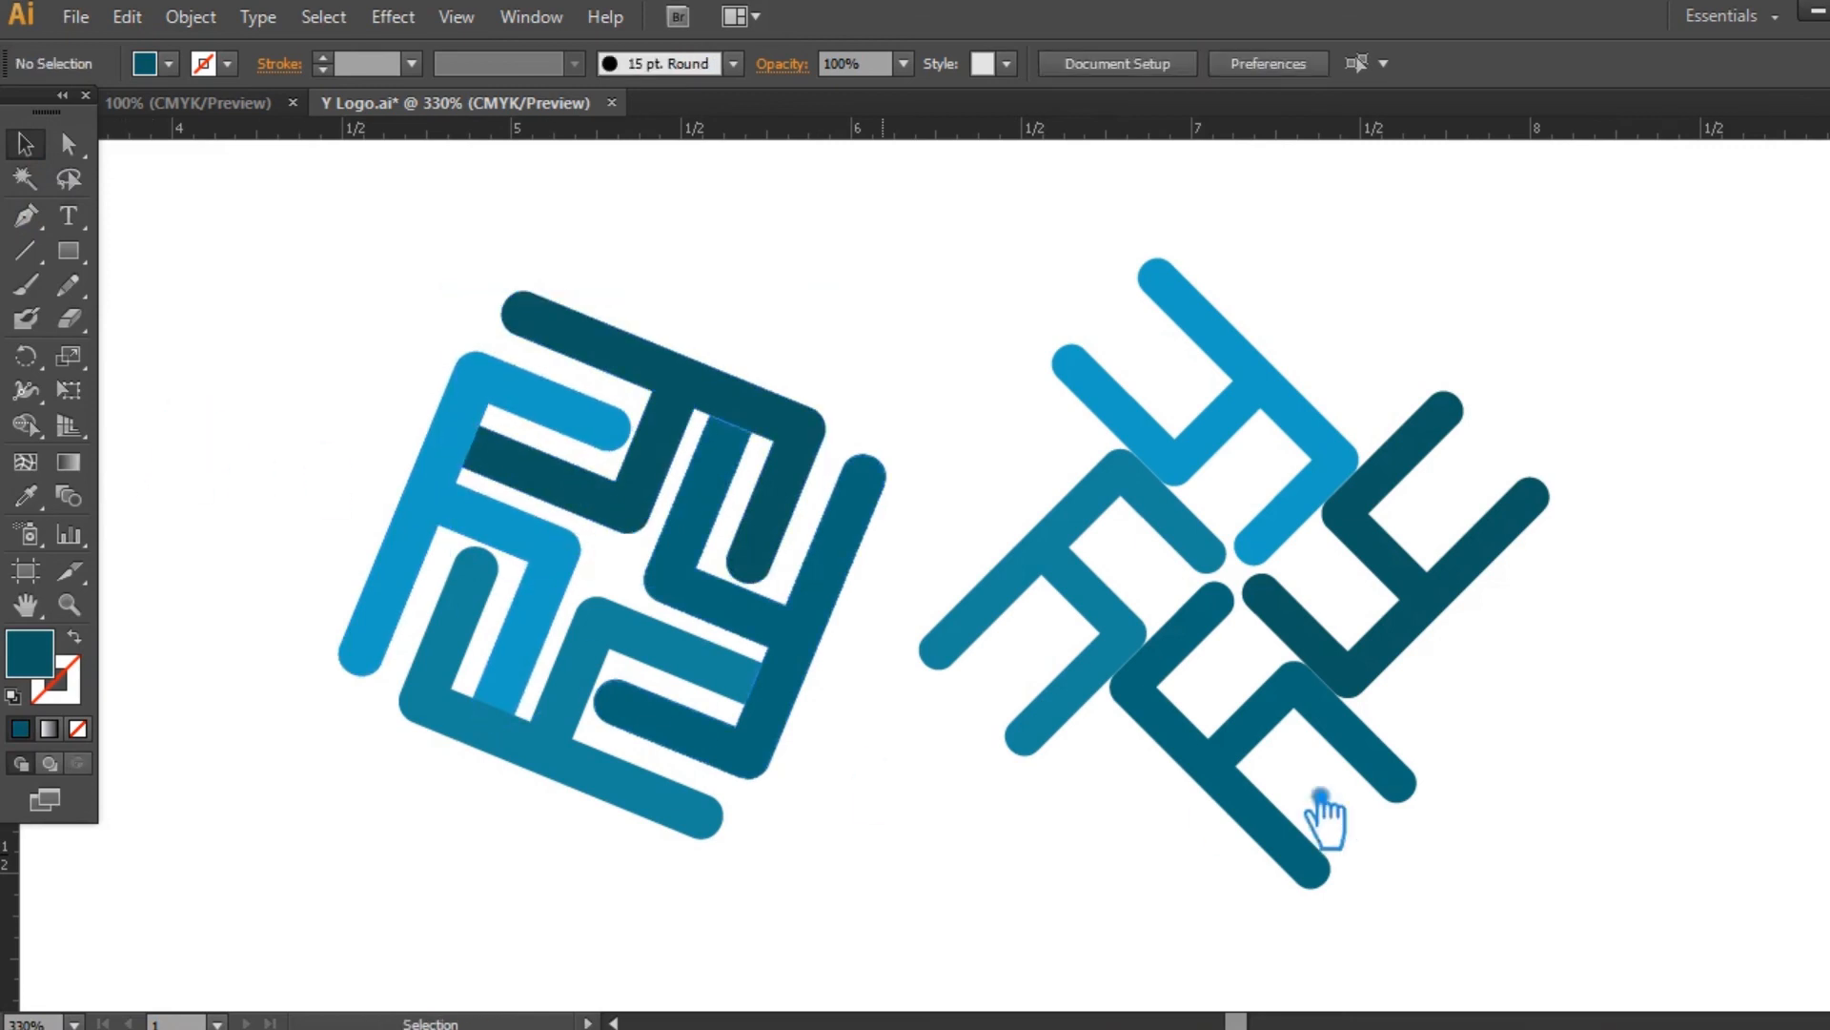
{"action": "left_click_drag", "start_coordinate": [1087, 822], "coordinate": [1068, 830]}
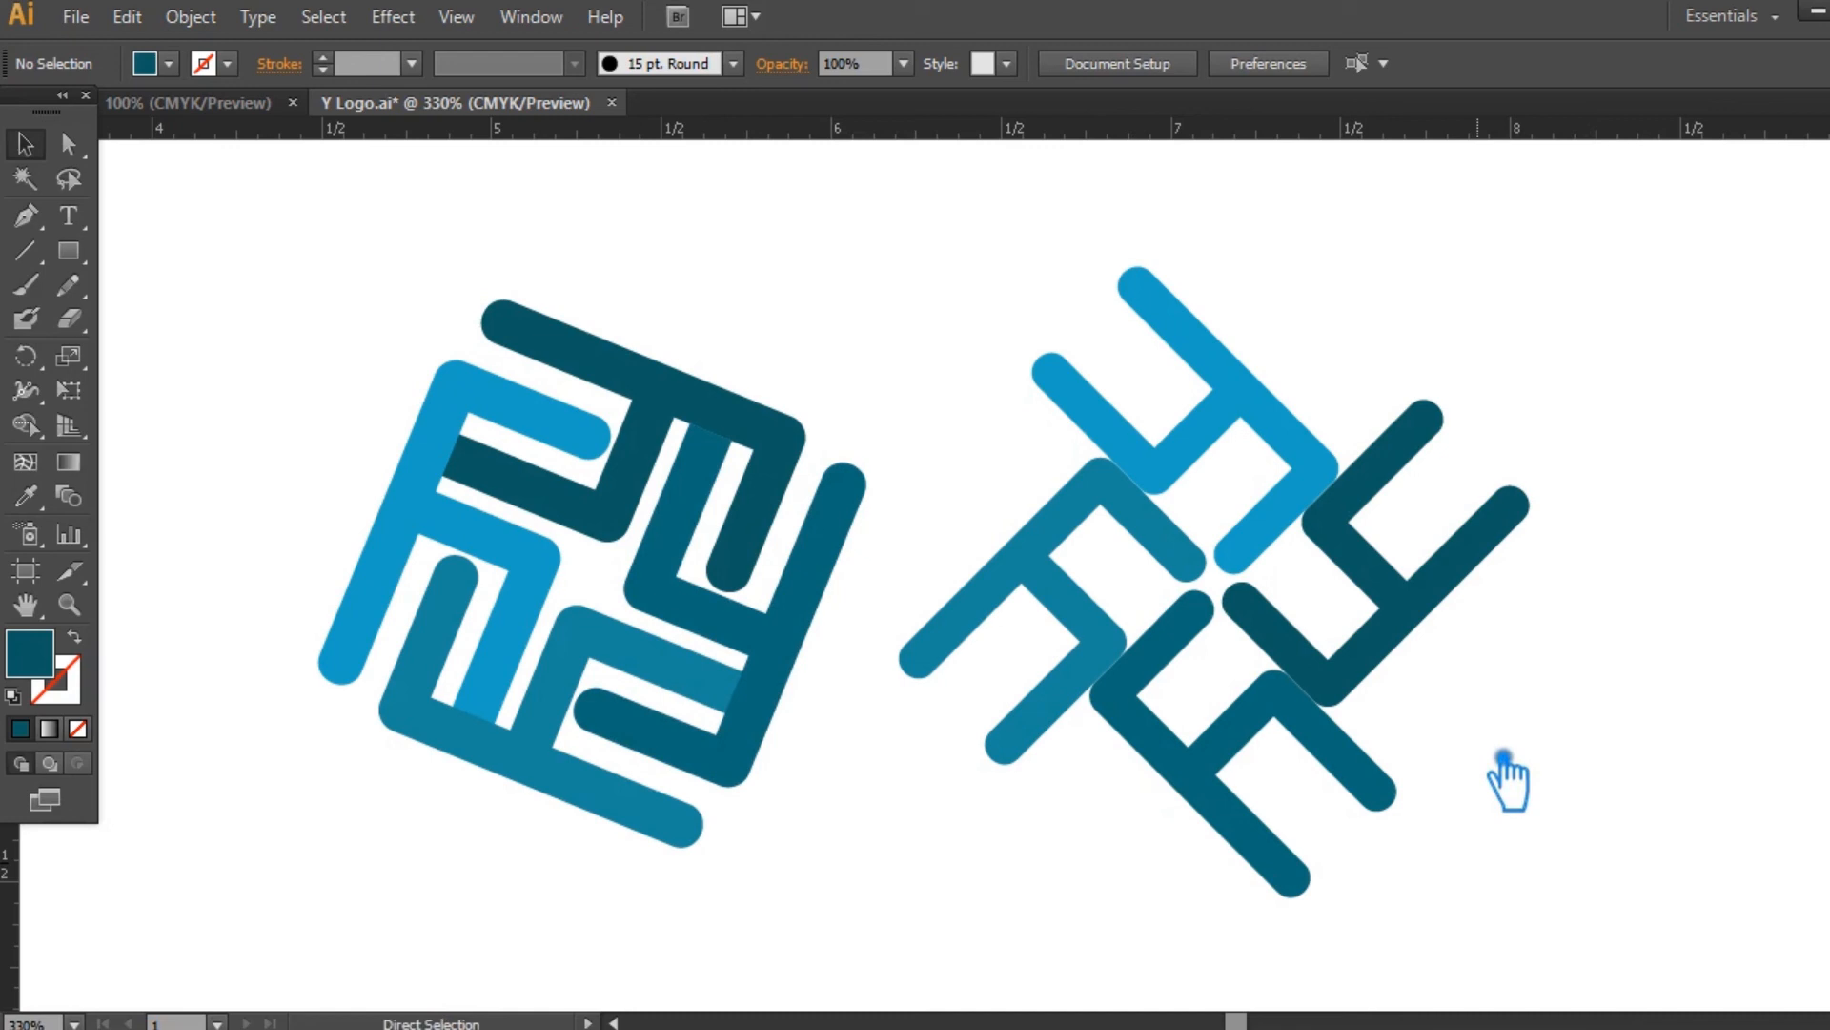
{"action": "key", "text": "ctrl+s"}
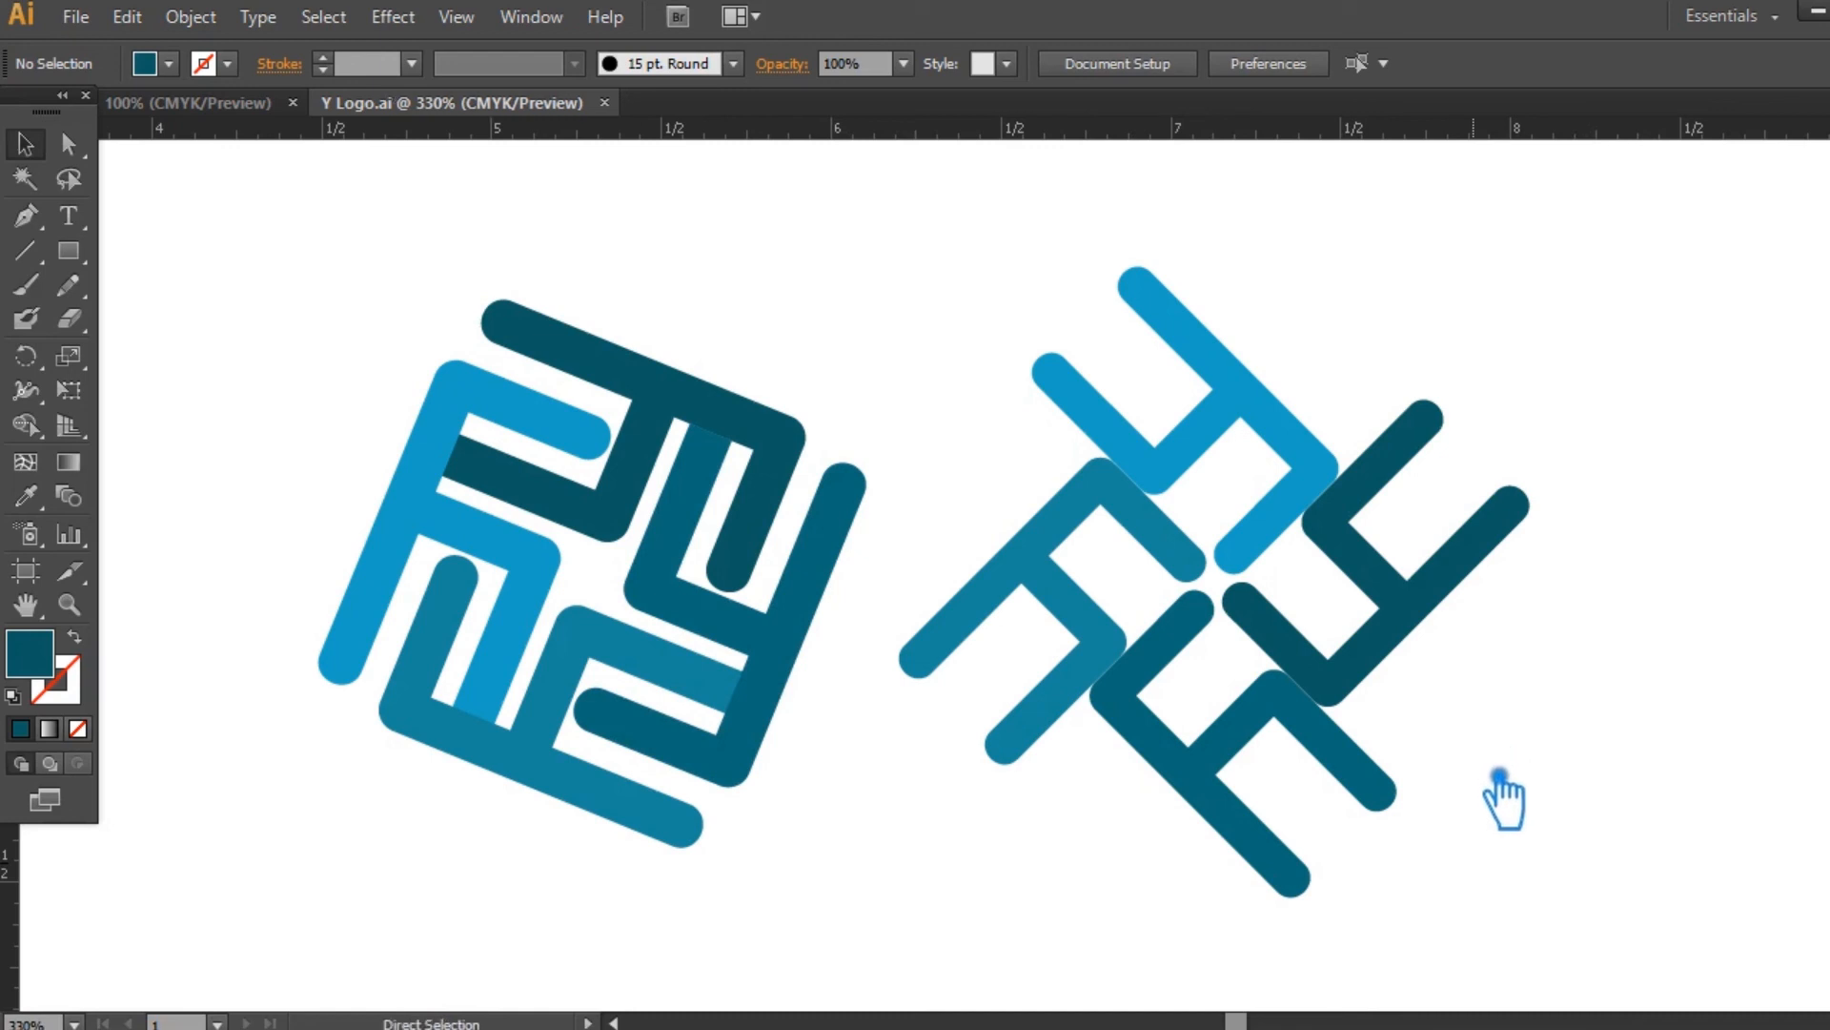